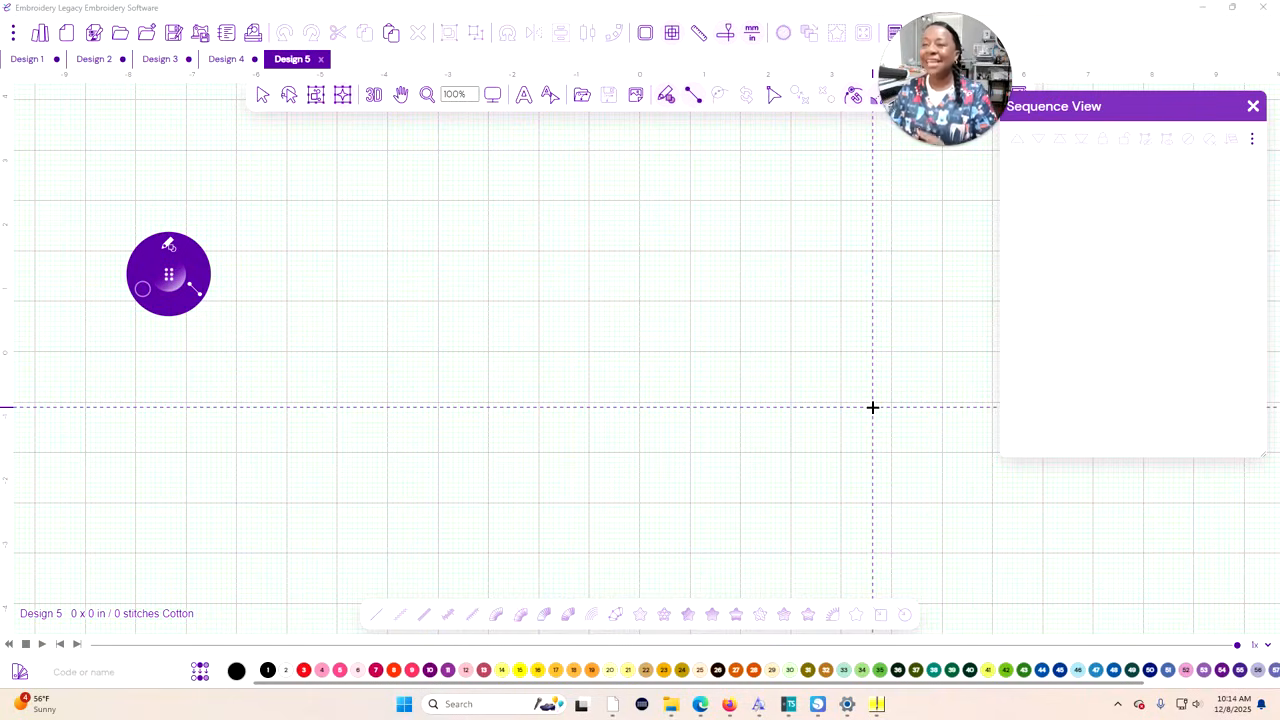
Close the Sequence View and add a standard text object to the empty design
click(1254, 108)
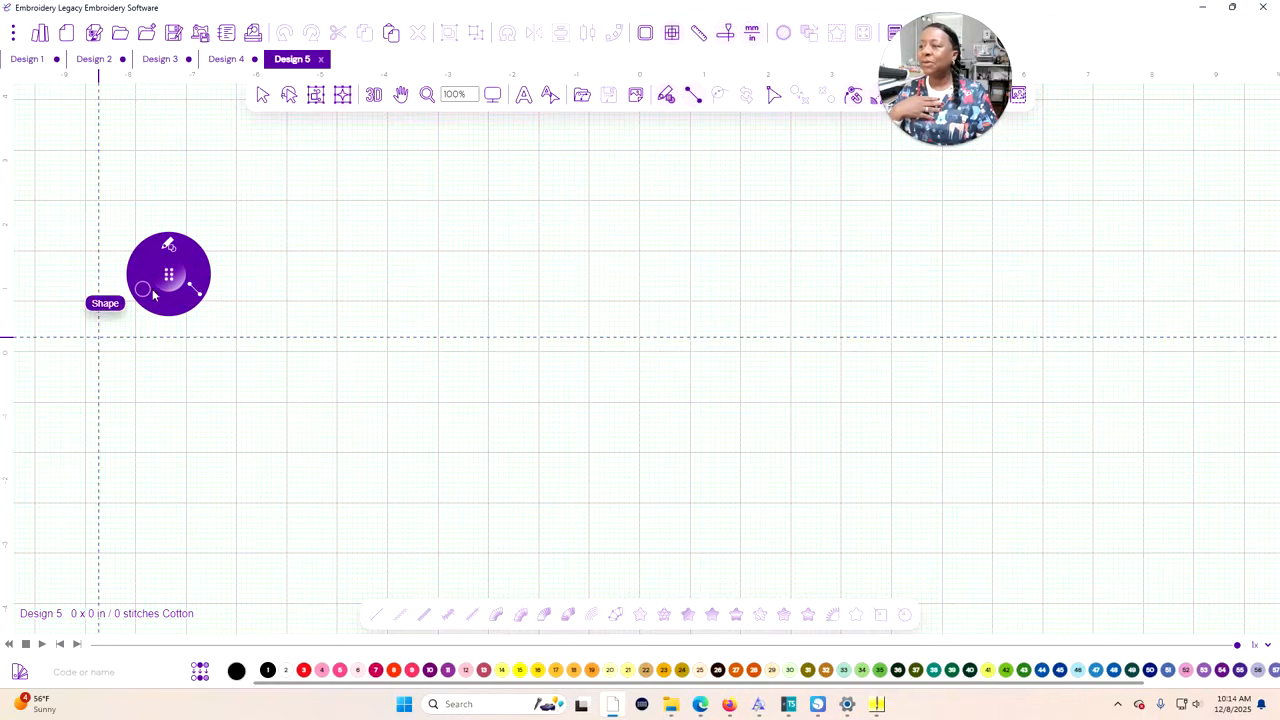
drag(183, 271, 241, 198)
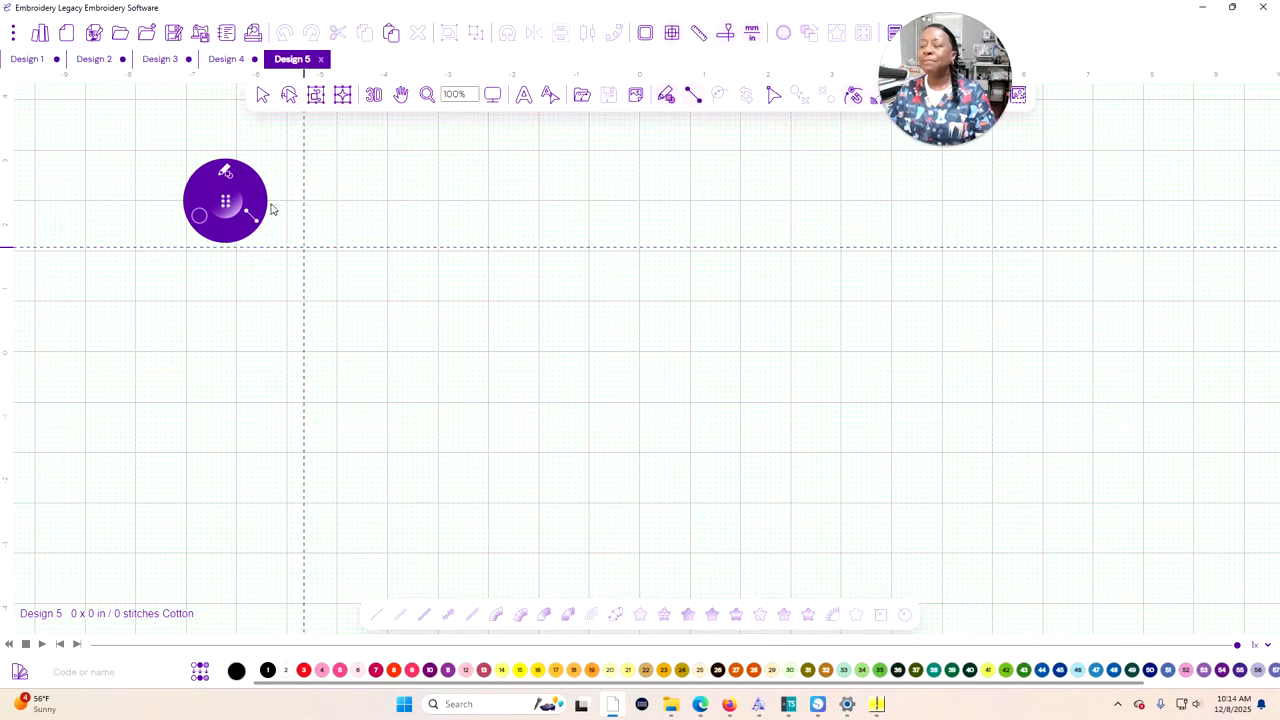
click(523, 99)
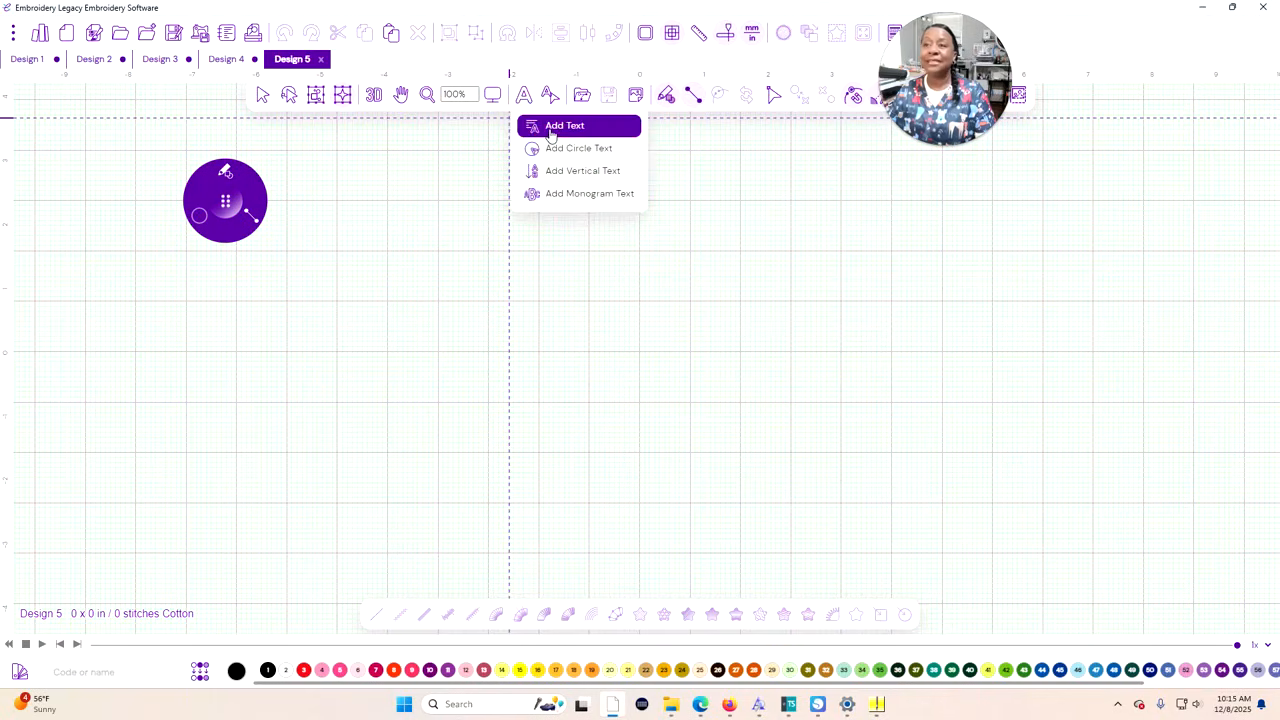
click(551, 130)
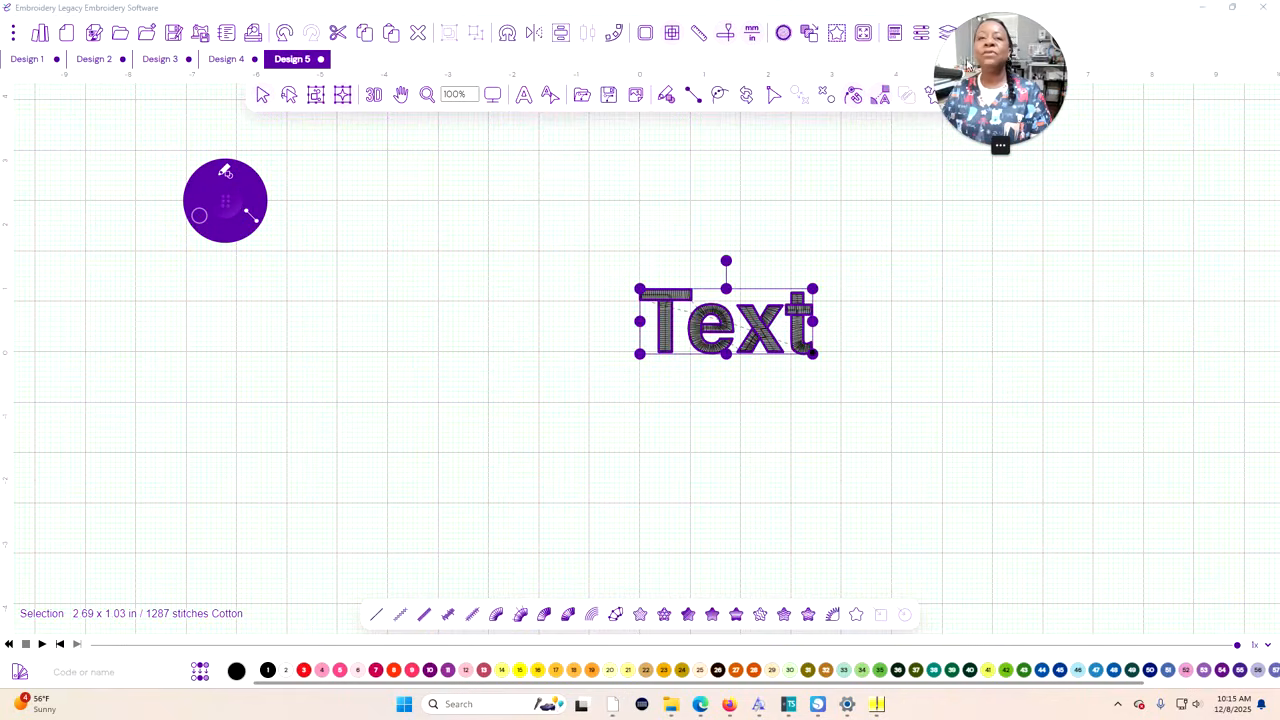
With the Sequence View reopened, enable True Type Fonts for the text object and change its wording to NURSE
drag(975, 62, 94, 45)
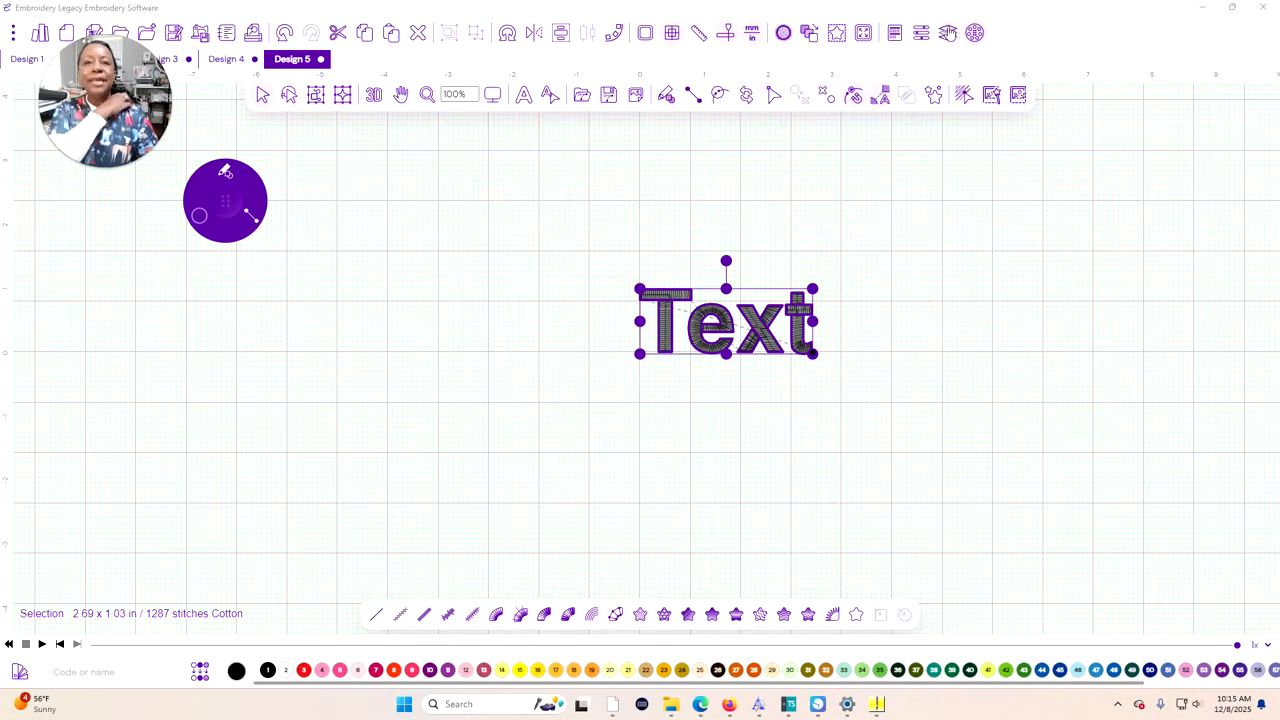
click(948, 34)
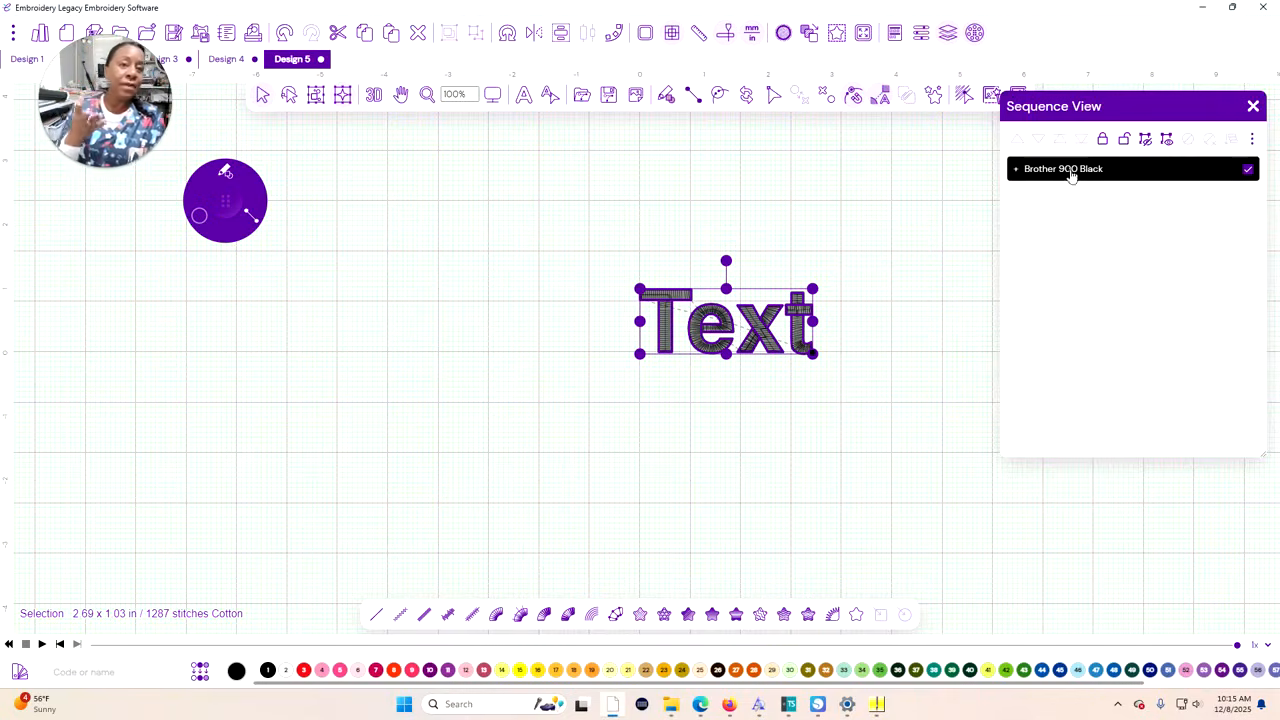
click(920, 37)
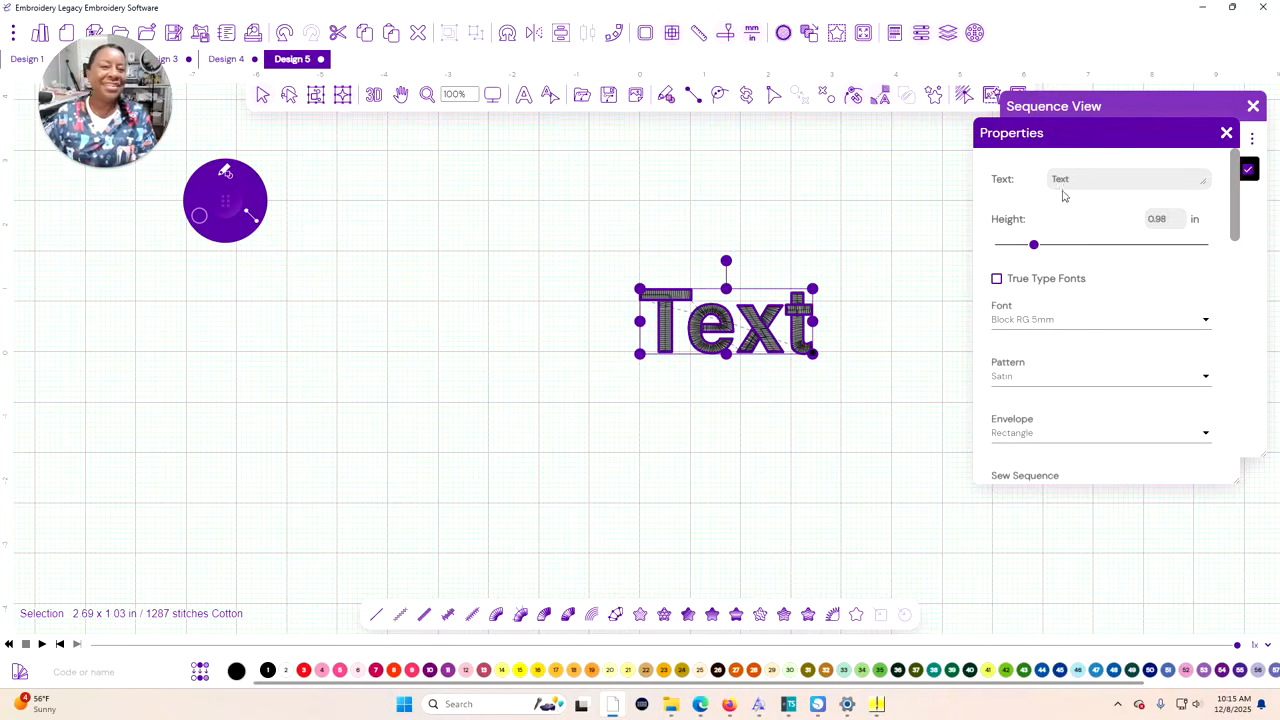
click(996, 280)
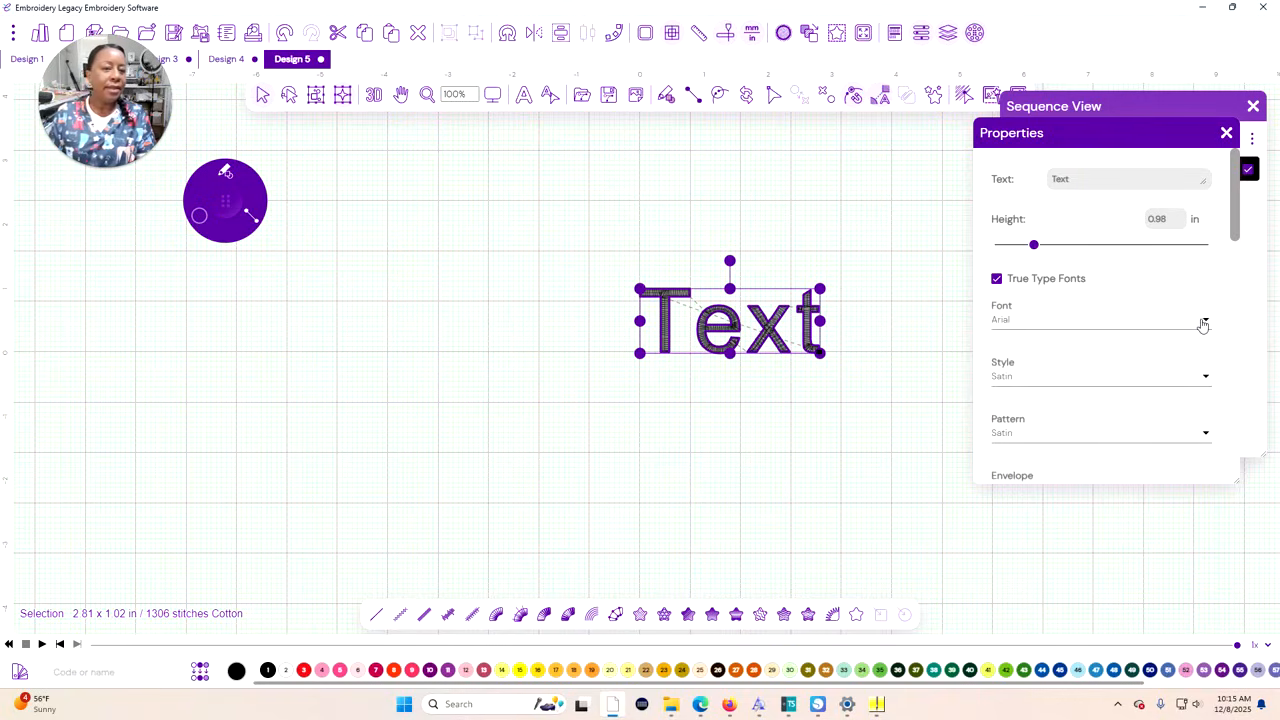
drag(1074, 180, 996, 179)
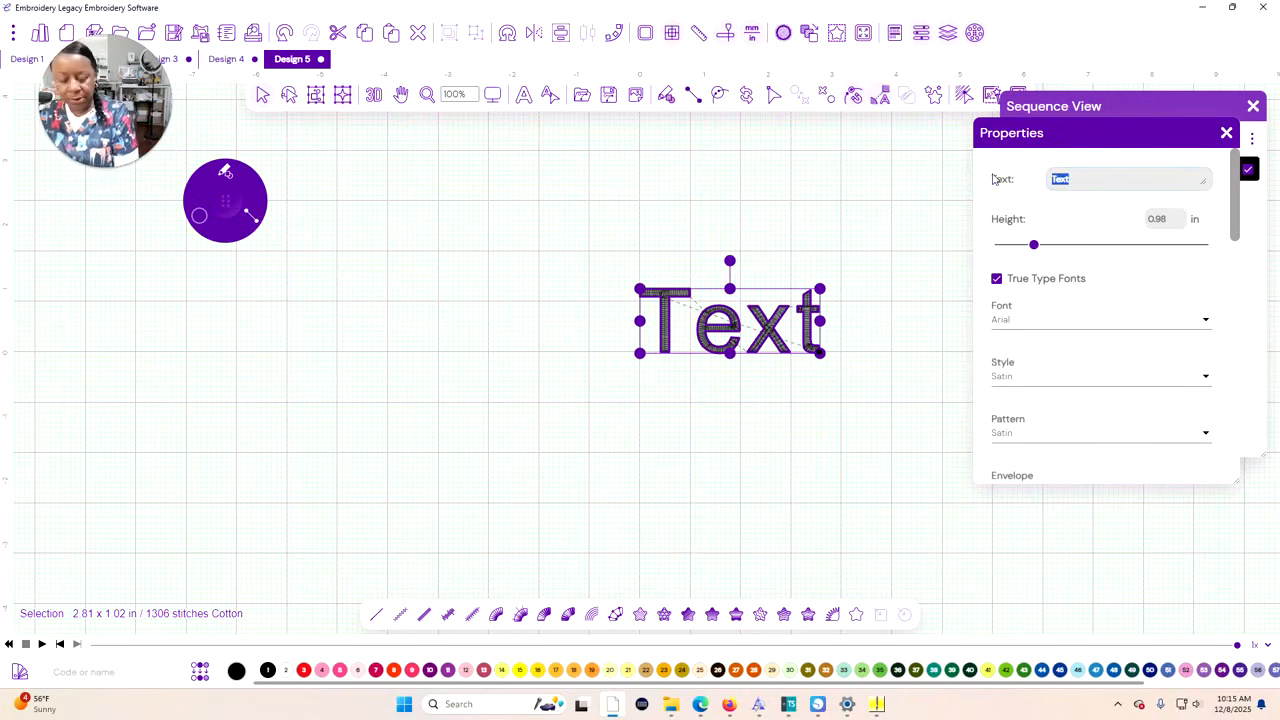
text(NURSE)
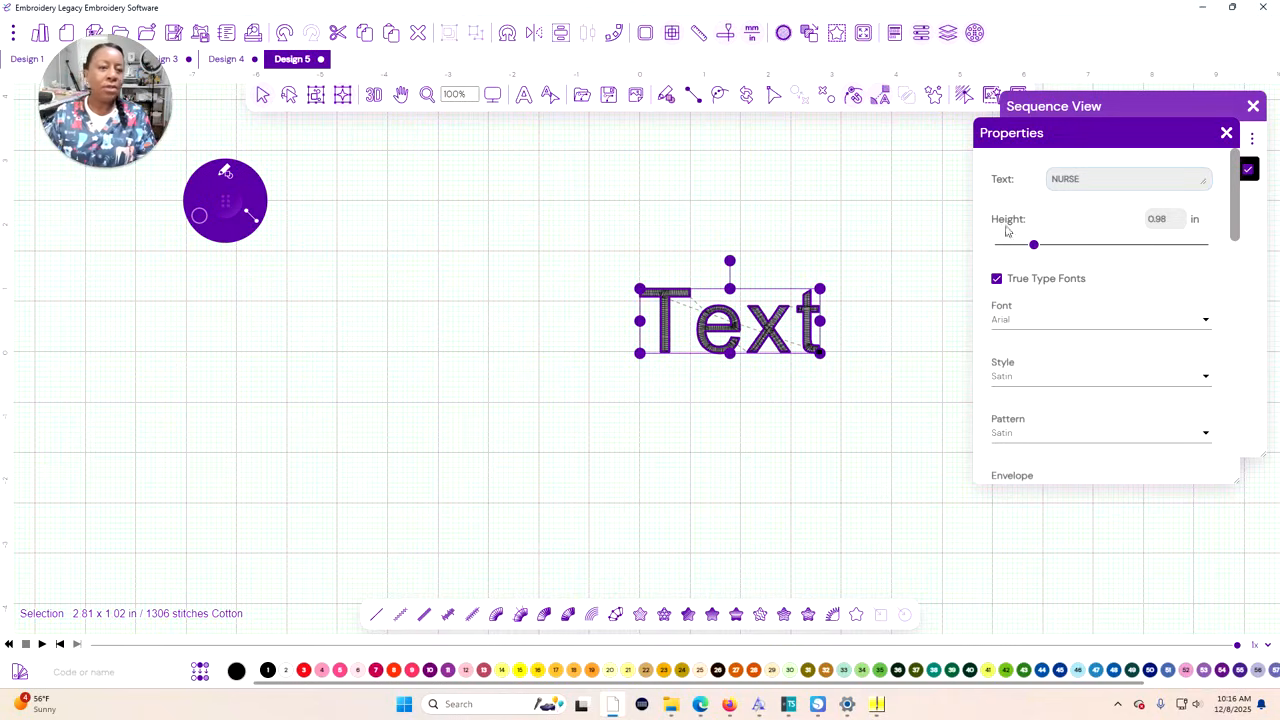
Set the font of the NURSE text to Remember Things
click(1206, 324)
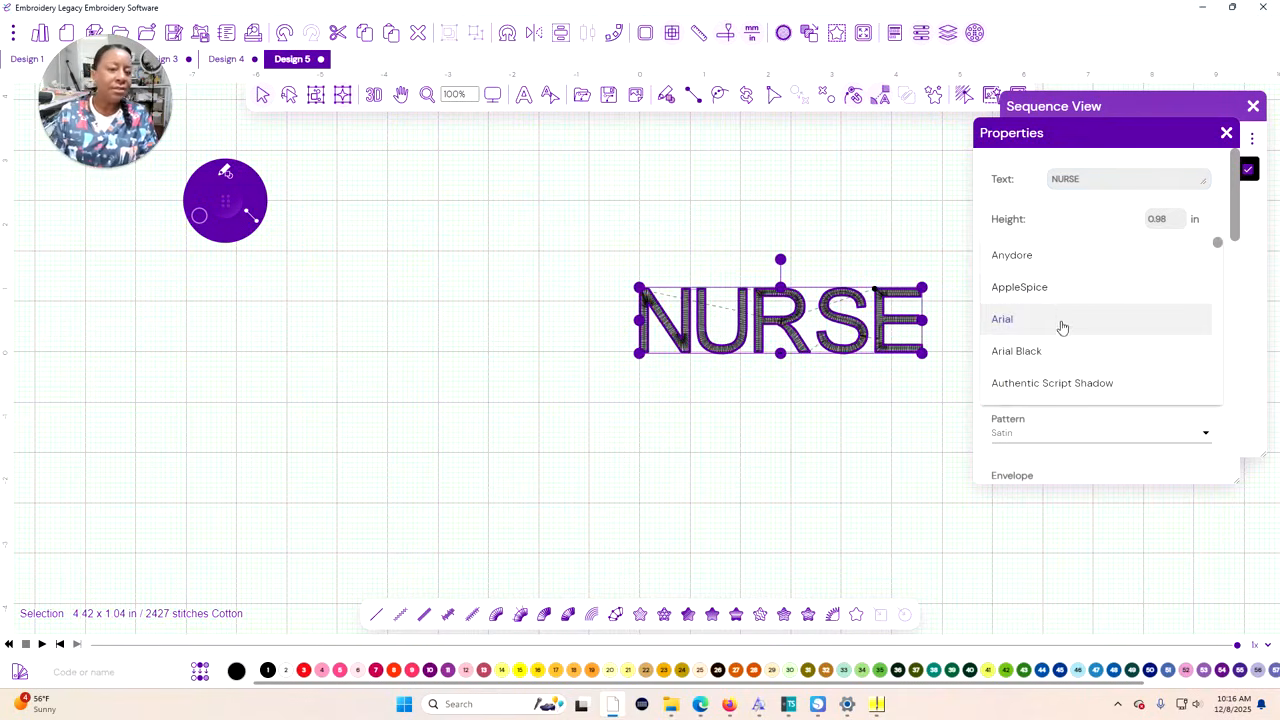
scroll(1062, 314, down, 8)
scroll(1057, 320, down, 10)
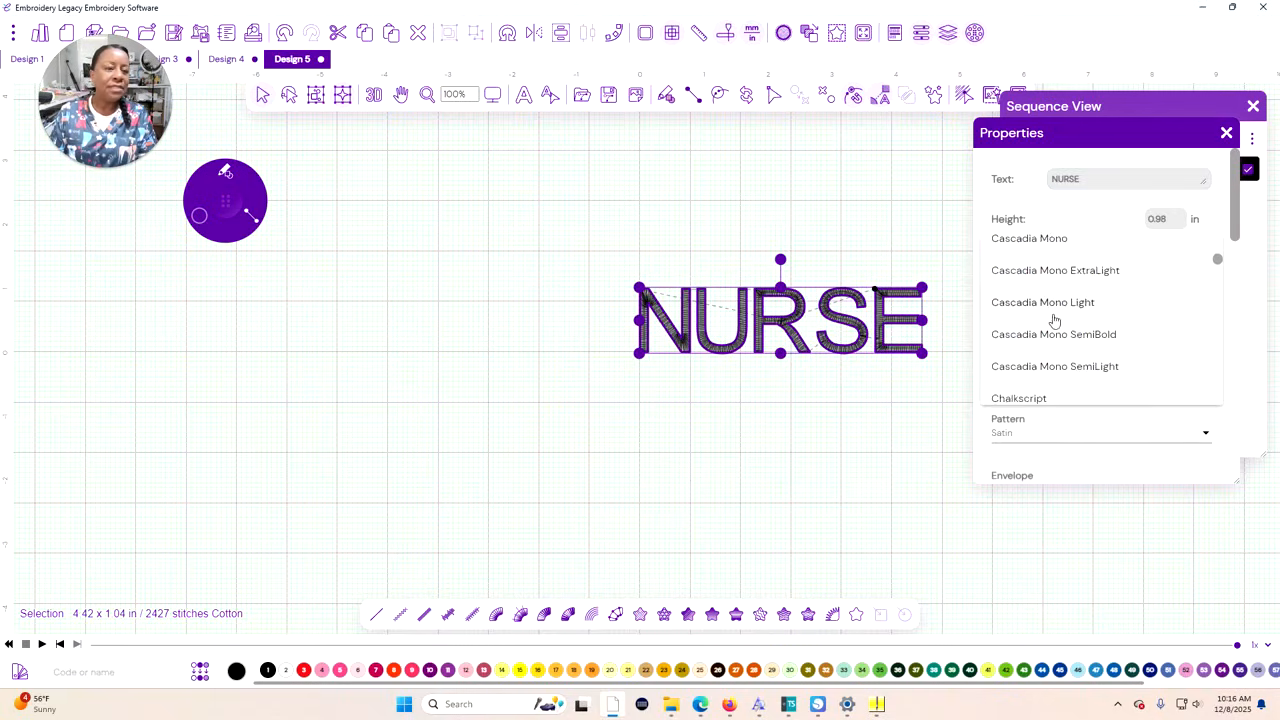
drag(1217, 262, 1228, 349)
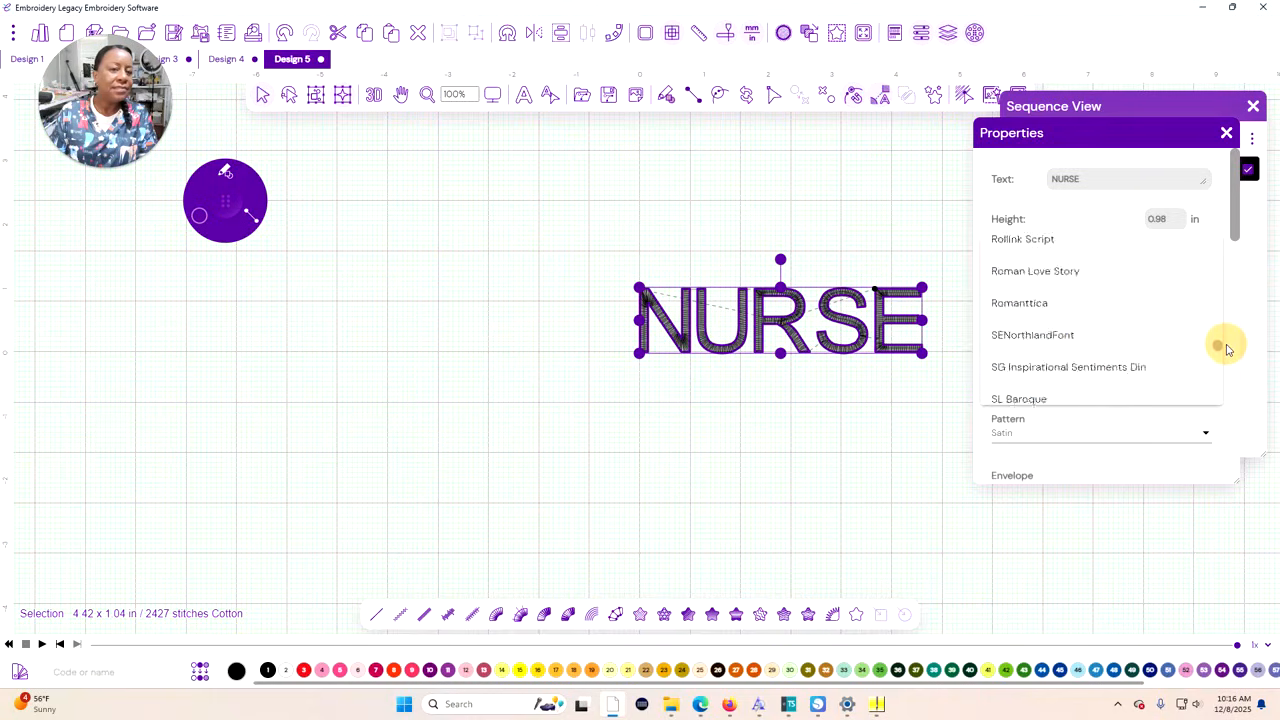
mouse_move(1228, 355)
mouse_down()
mouse_move(1234, 409)
mouse_move(1217, 296)
mouse_up()
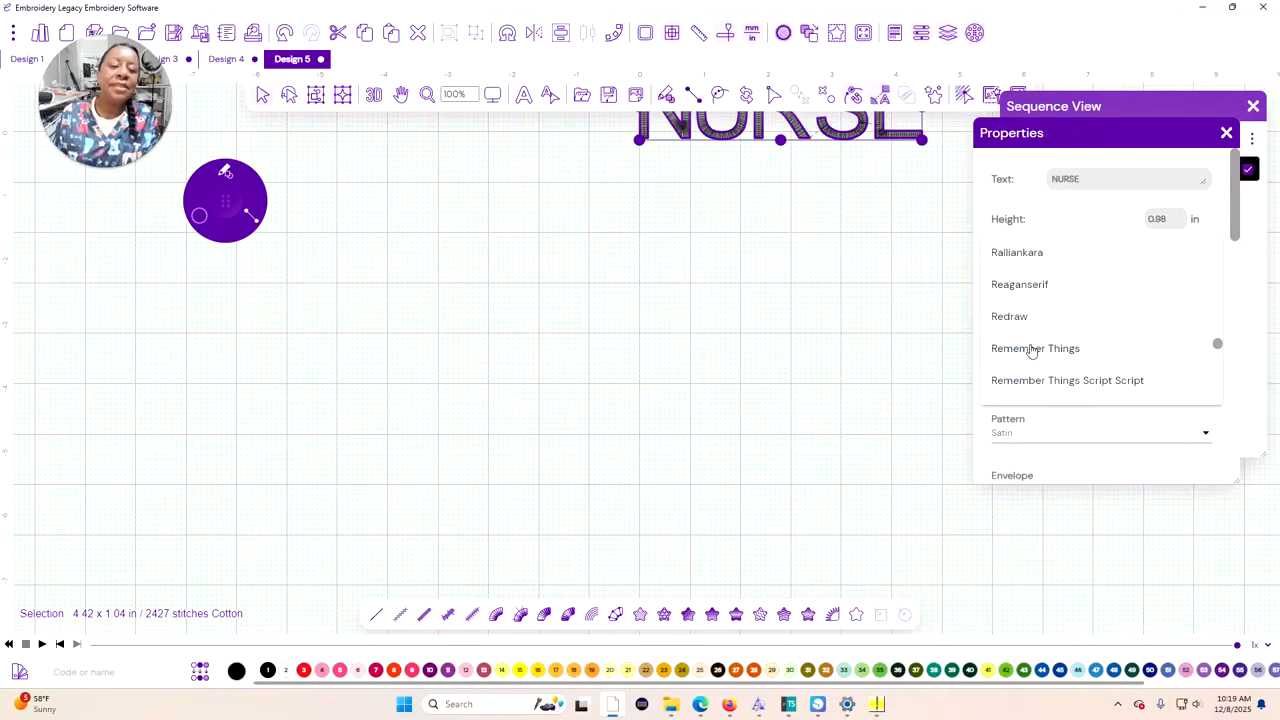
click(1030, 349)
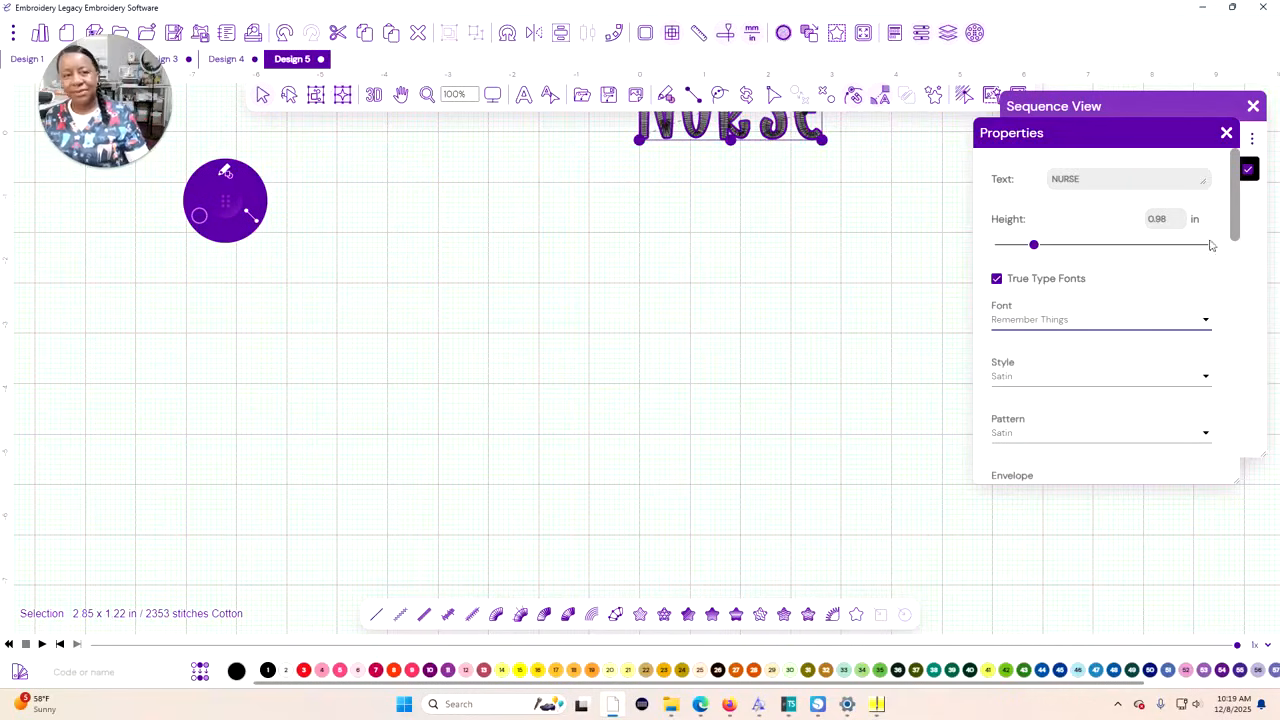
Move the NURSE text to the middle of the visible workspace and enlarge it proportionally to about 9 x 3.84 in
click(1226, 134)
drag(749, 124, 625, 398)
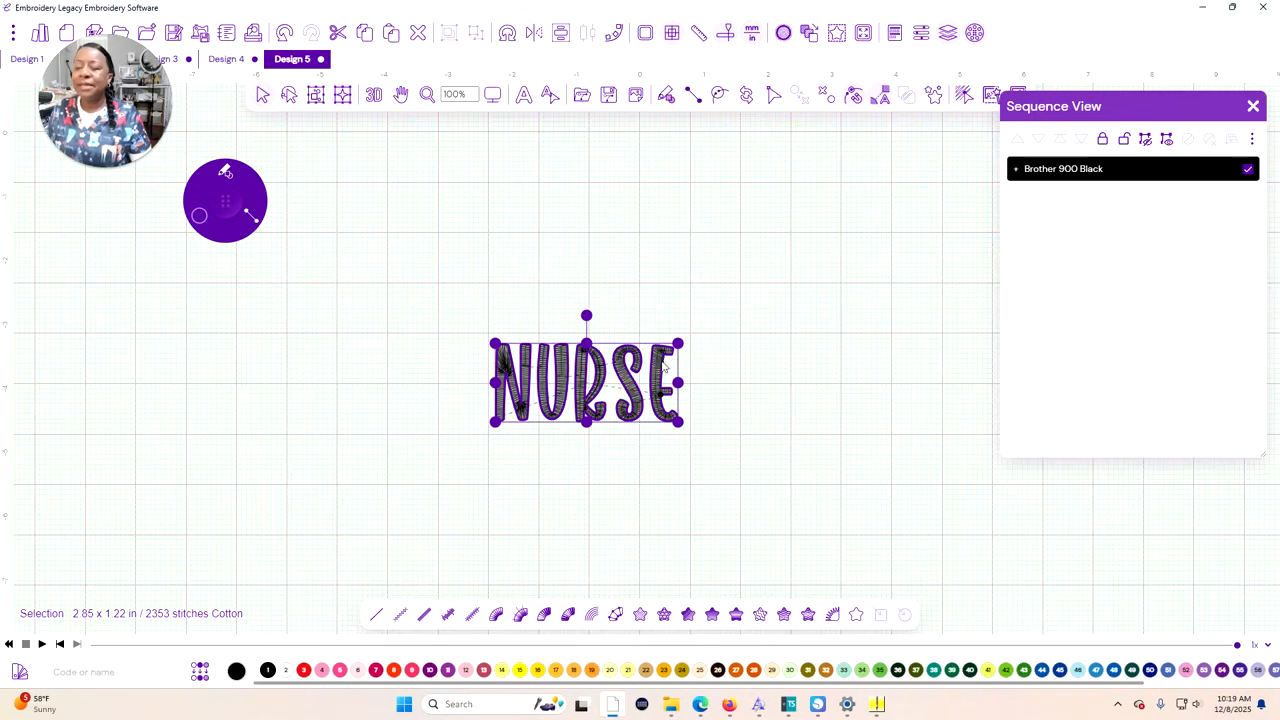
drag(679, 342, 787, 236)
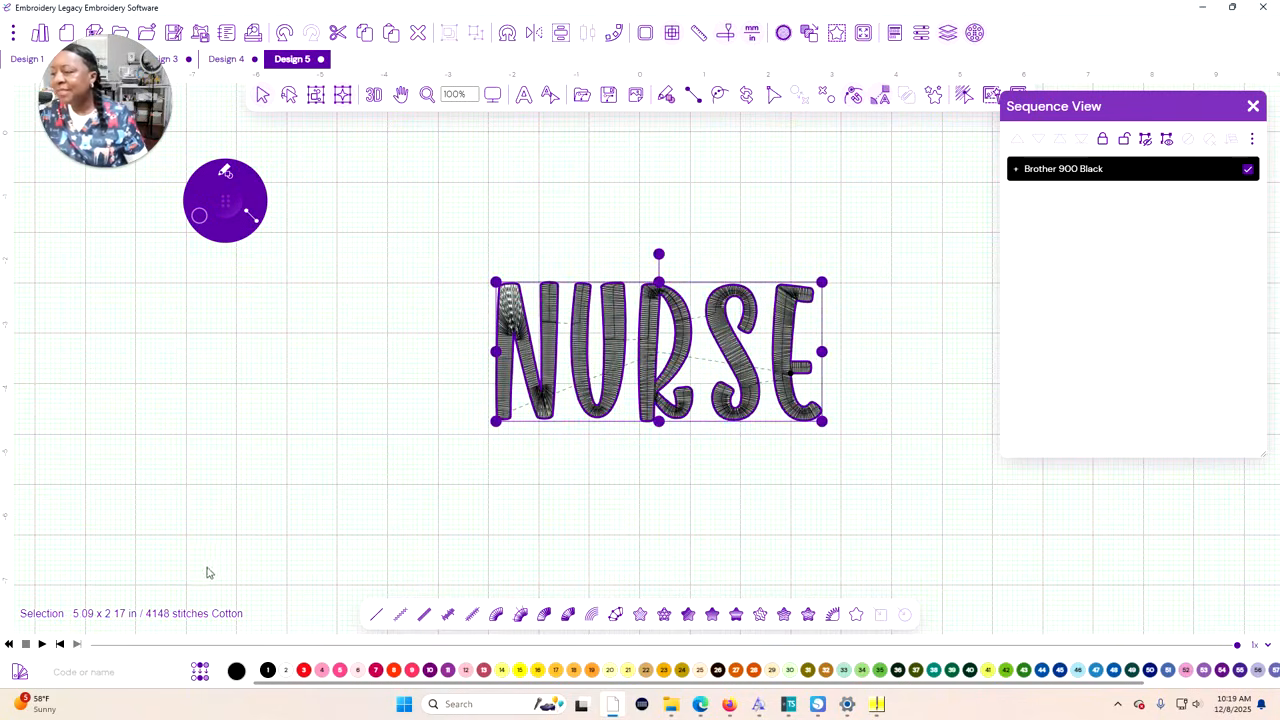
drag(497, 288, 320, 207)
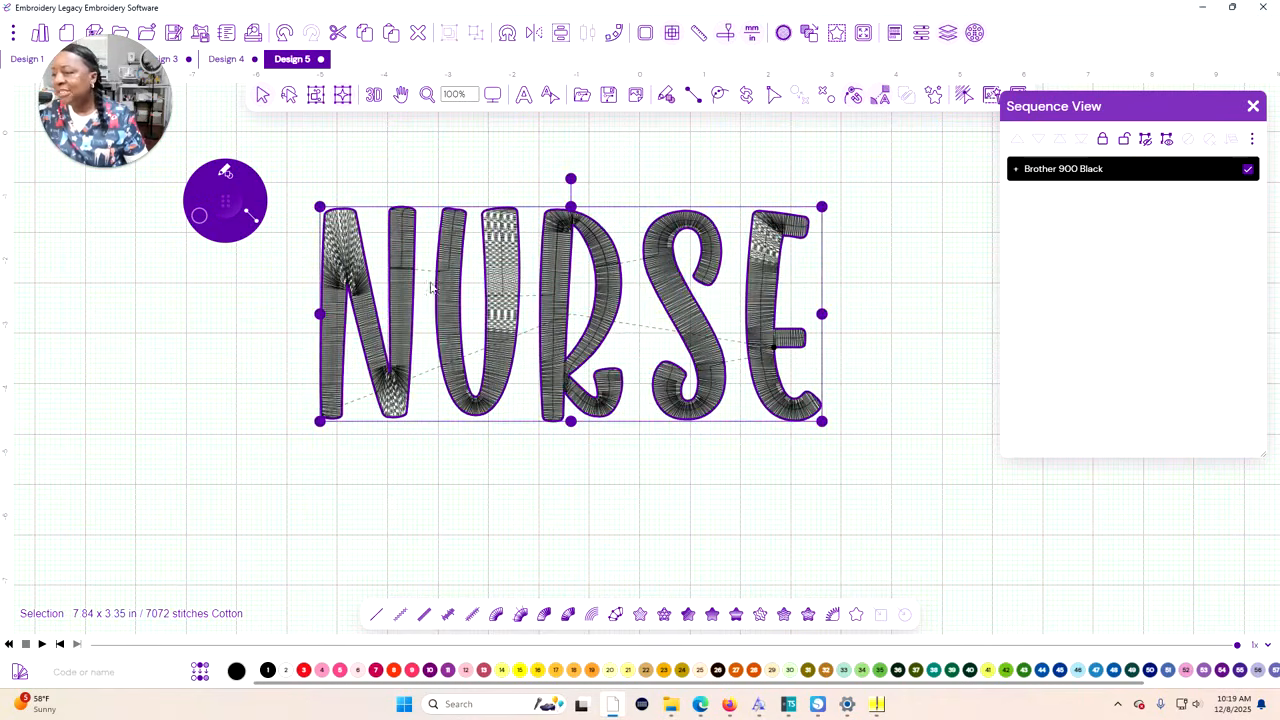
drag(822, 207, 910, 180)
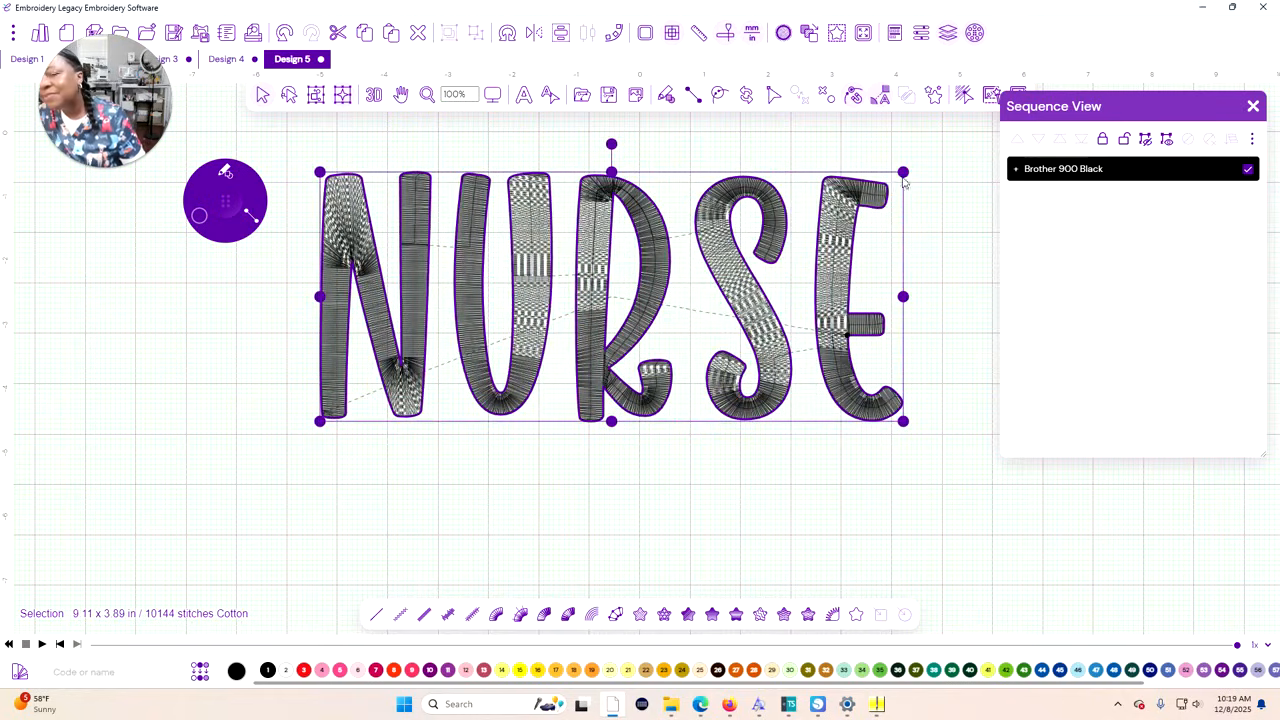
drag(904, 173, 900, 185)
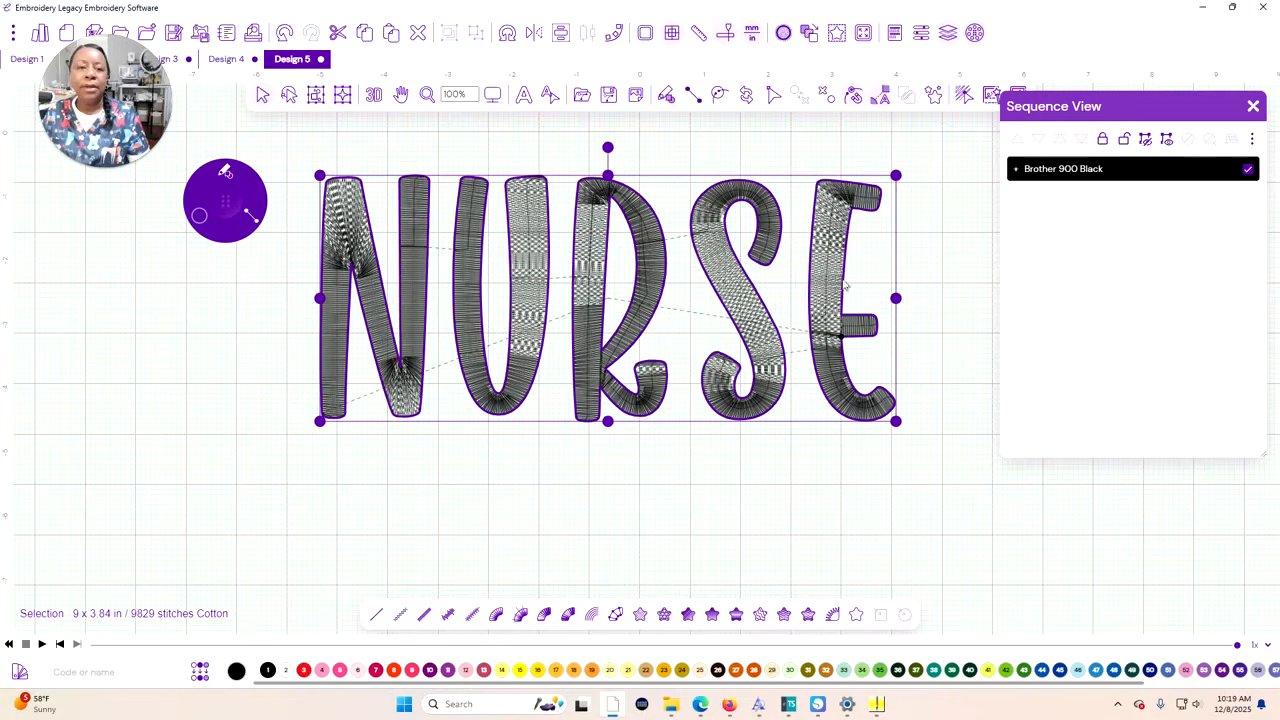
Break up the NURSE text into separate letter objects, keeping the Properties open
click(921, 35)
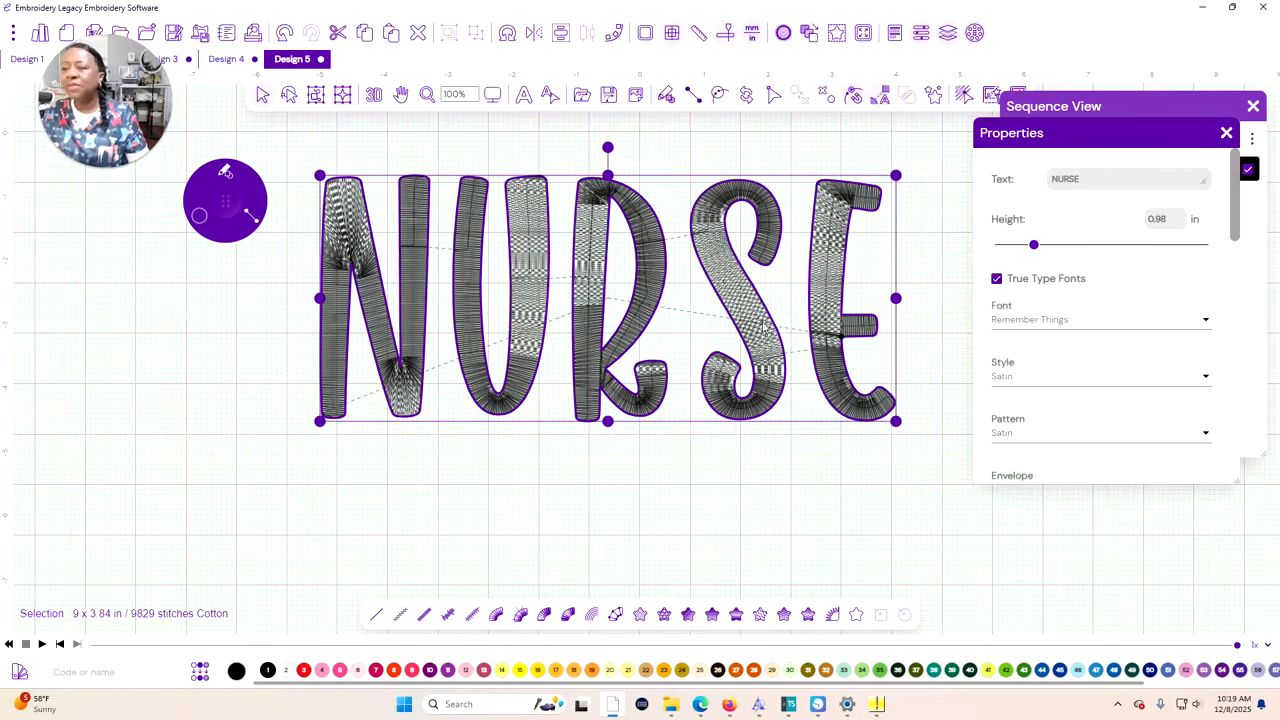
right_click(673, 474)
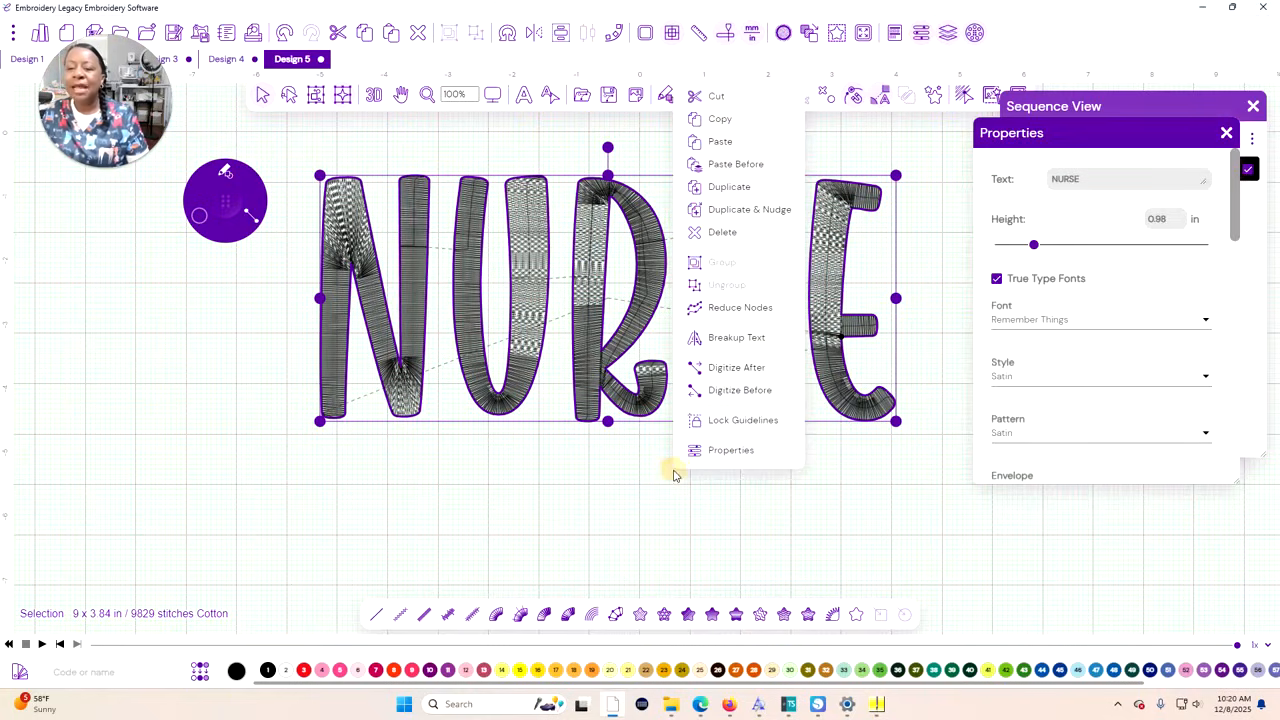
click(728, 338)
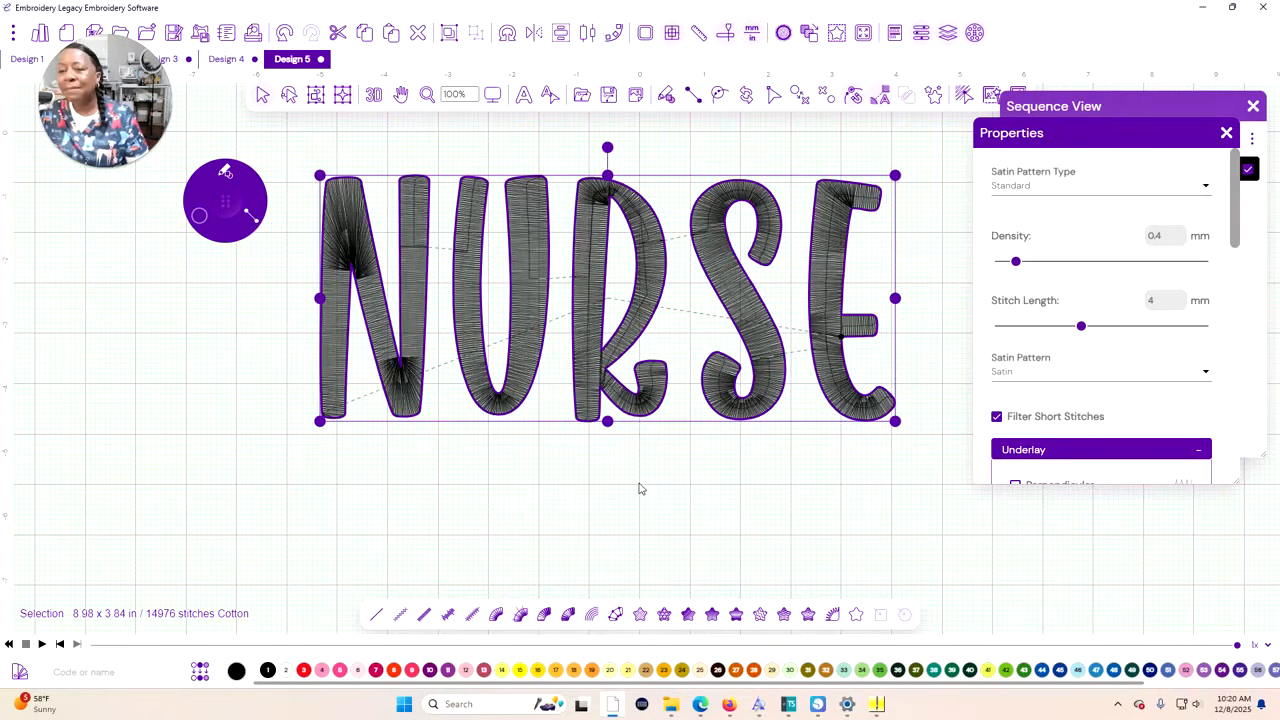
right_click(725, 479)
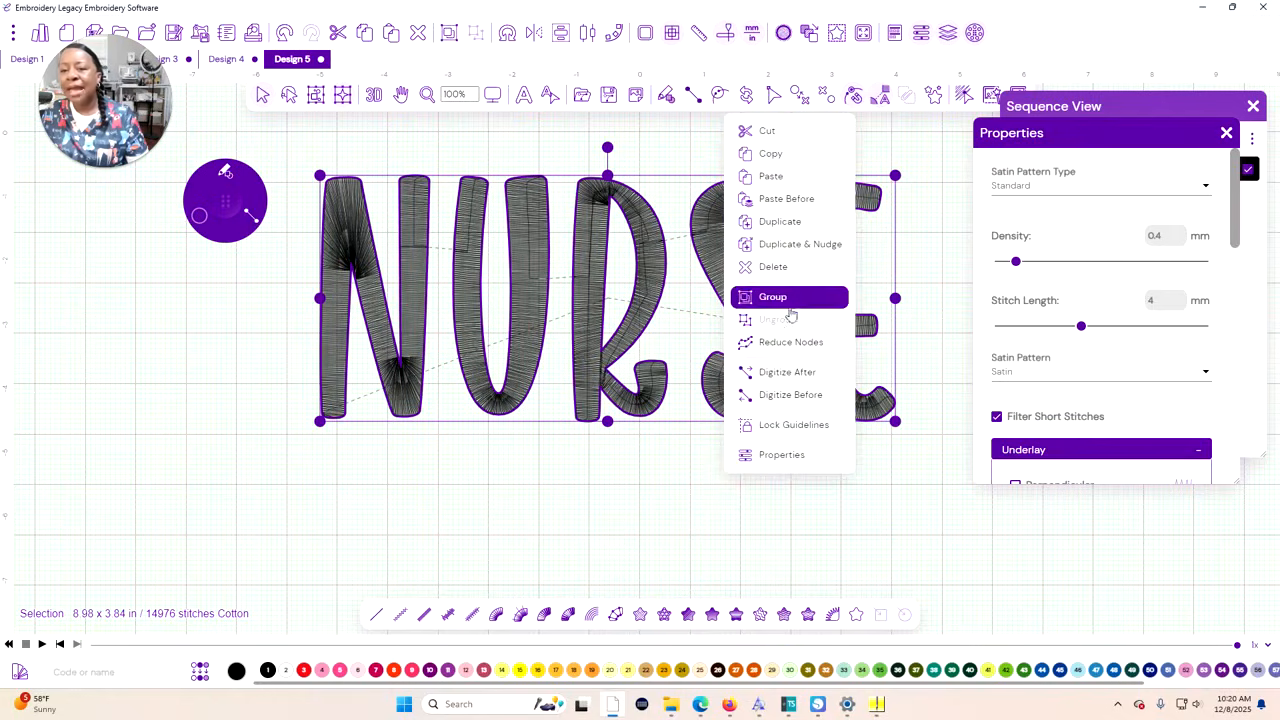
click(803, 556)
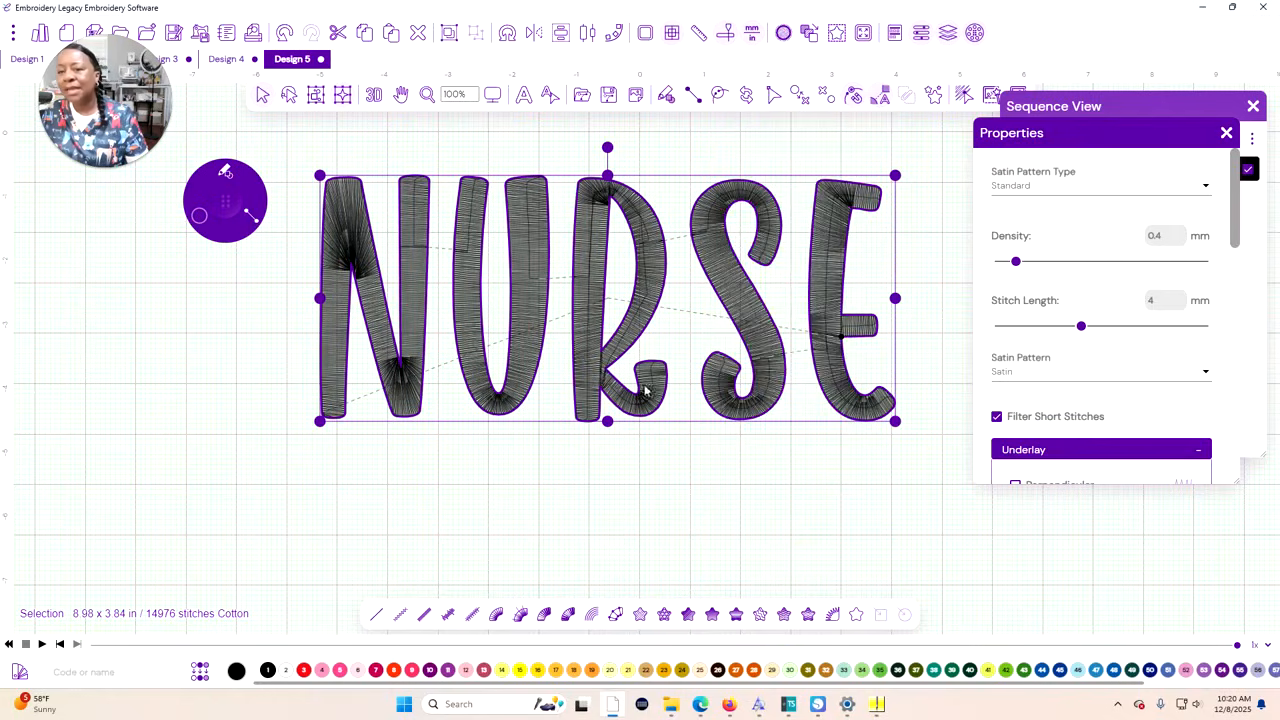
Convert all the NURSE letters from satin stitches to artwork outlines and check that the U selects individually
click(855, 615)
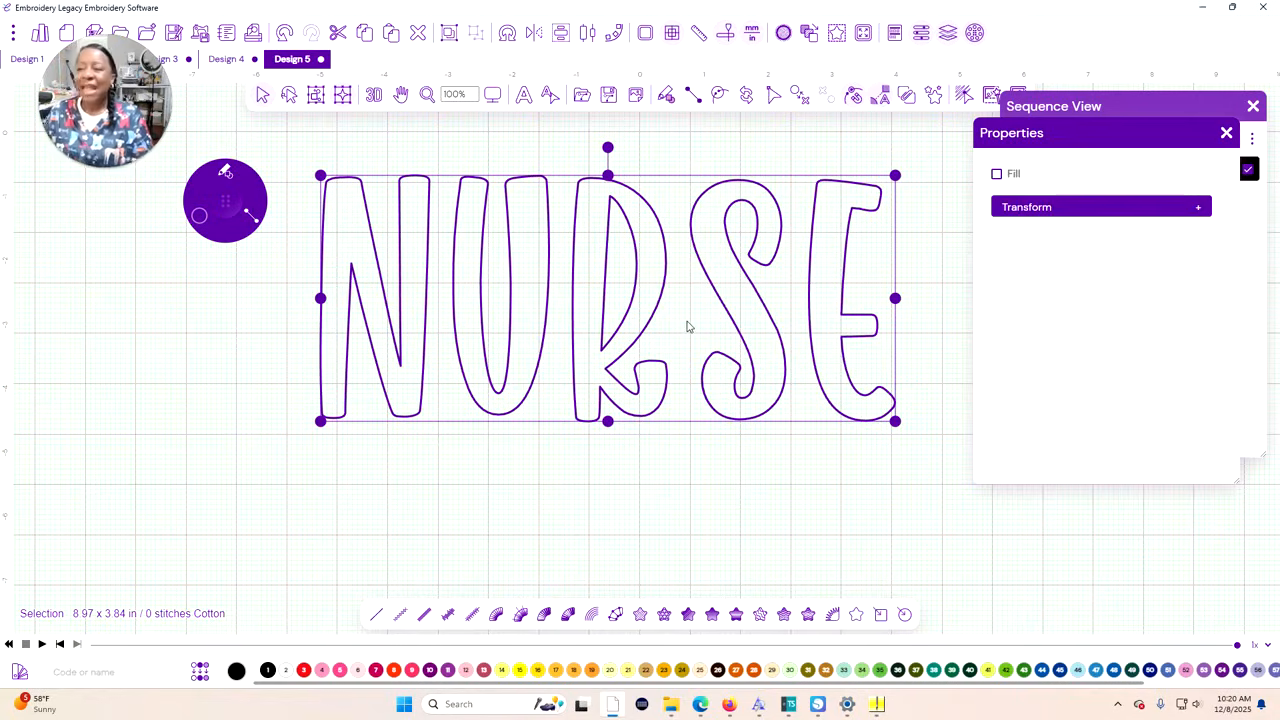
click(543, 443)
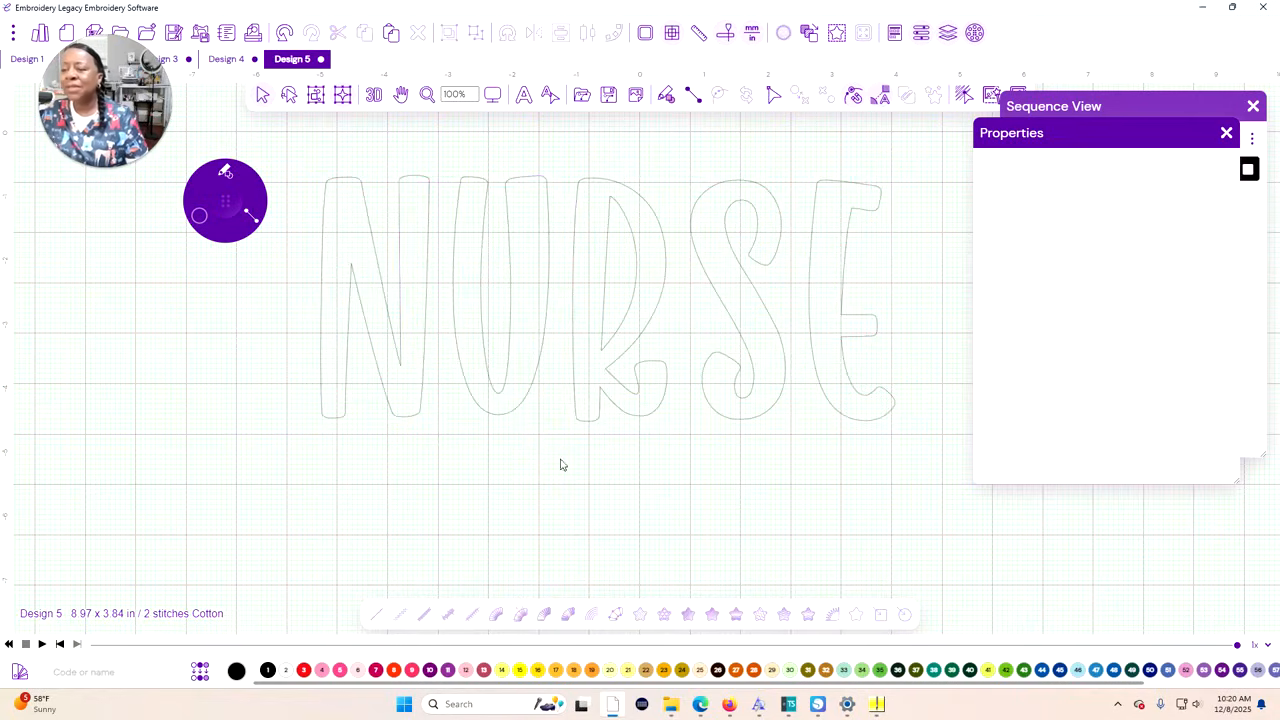
click(500, 392)
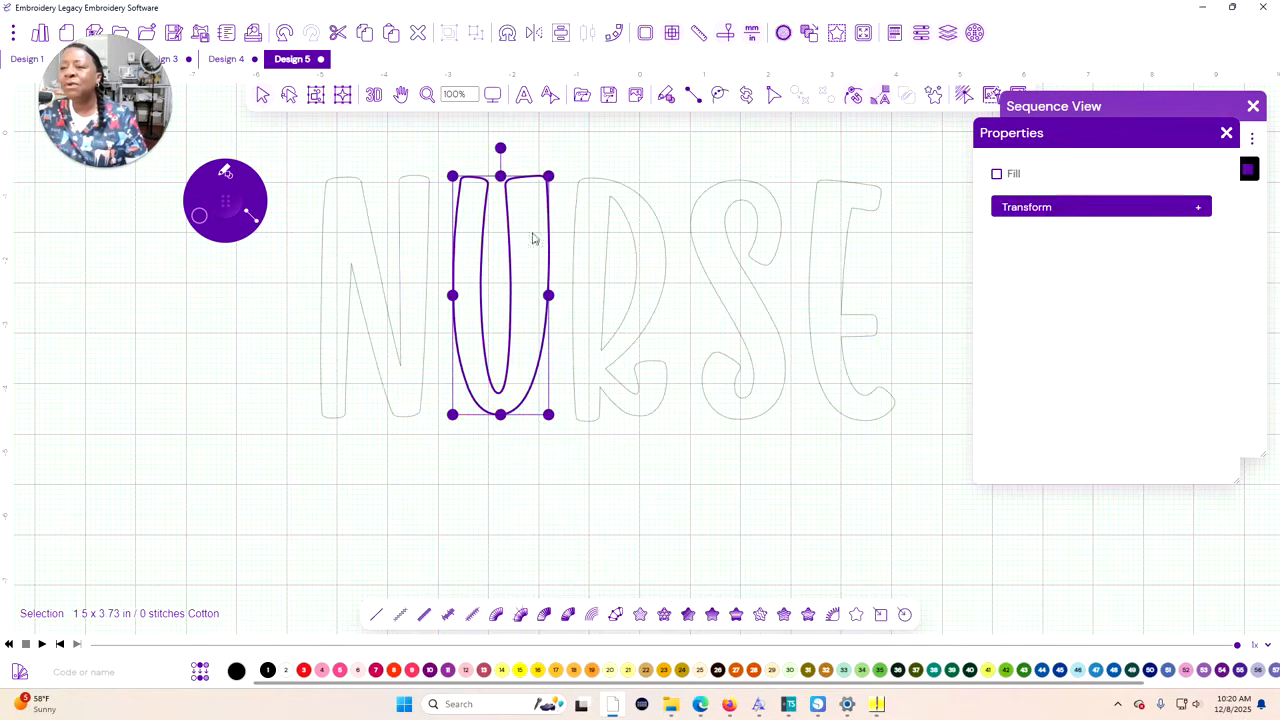
click(538, 482)
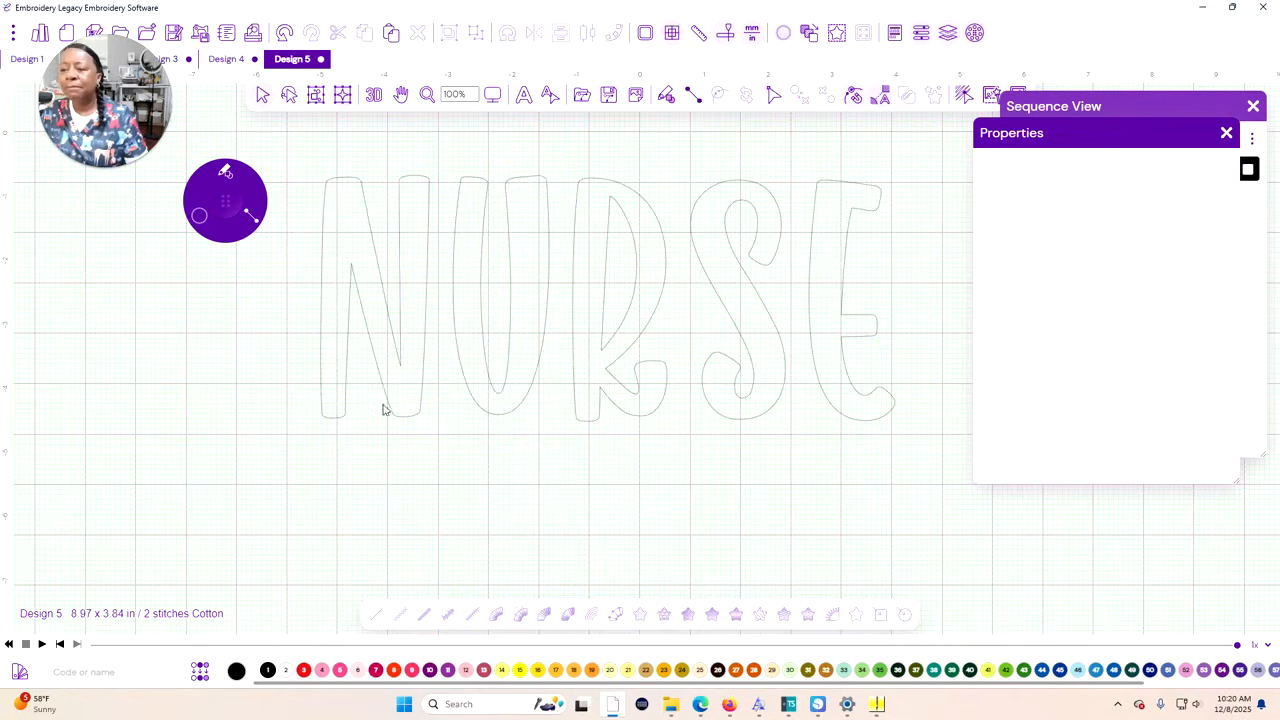
Close the Properties, expand the Brother 900 Black group in the Sequence View and select all five letter outlines
click(1226, 133)
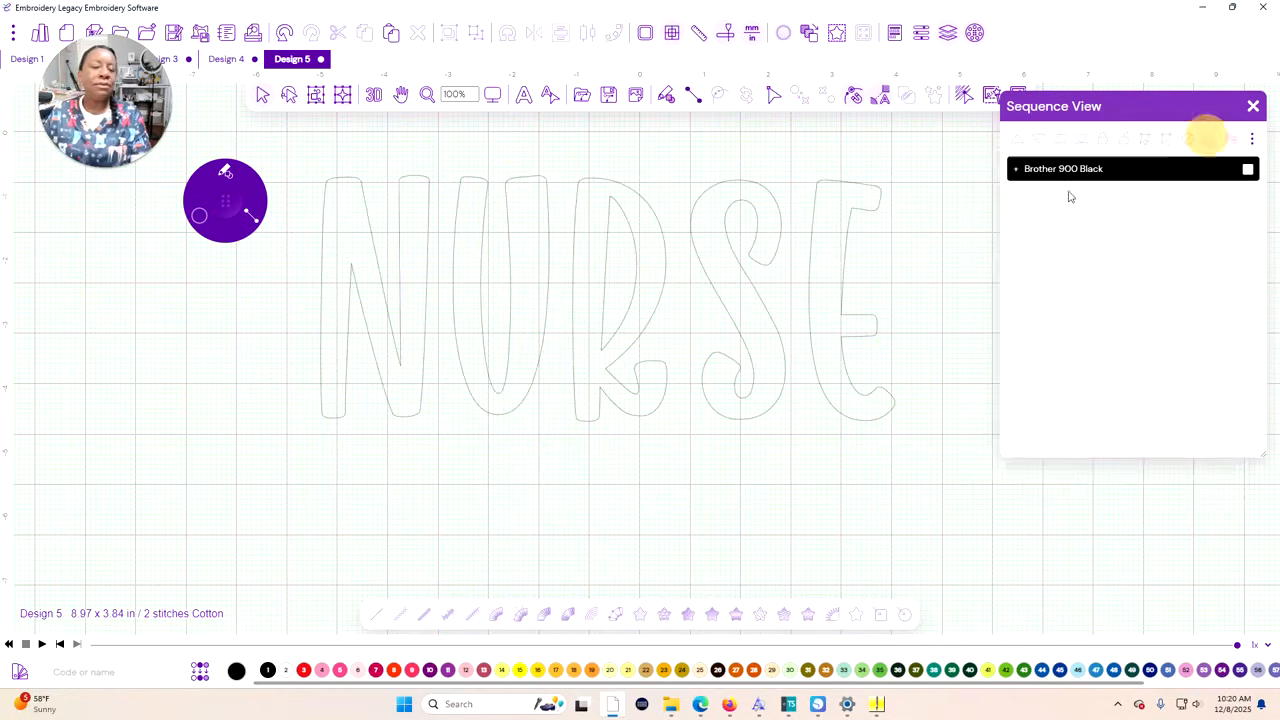
click(1018, 170)
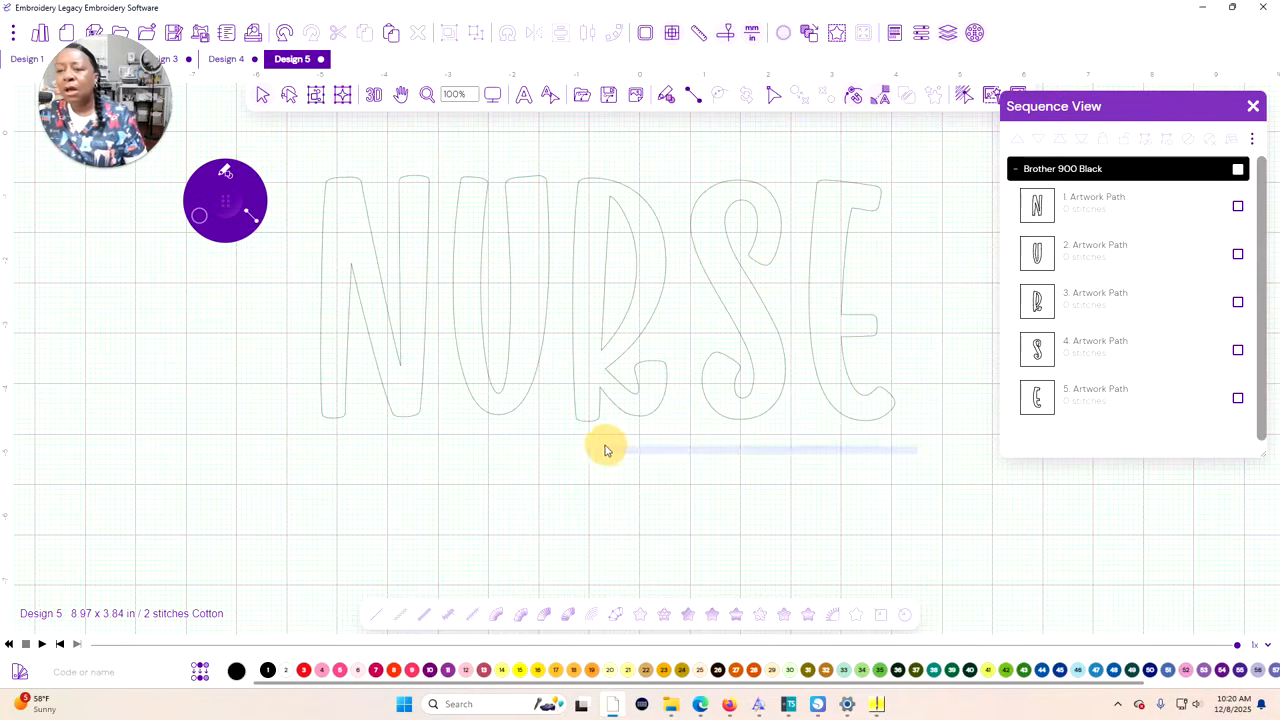
drag(950, 440, 295, 143)
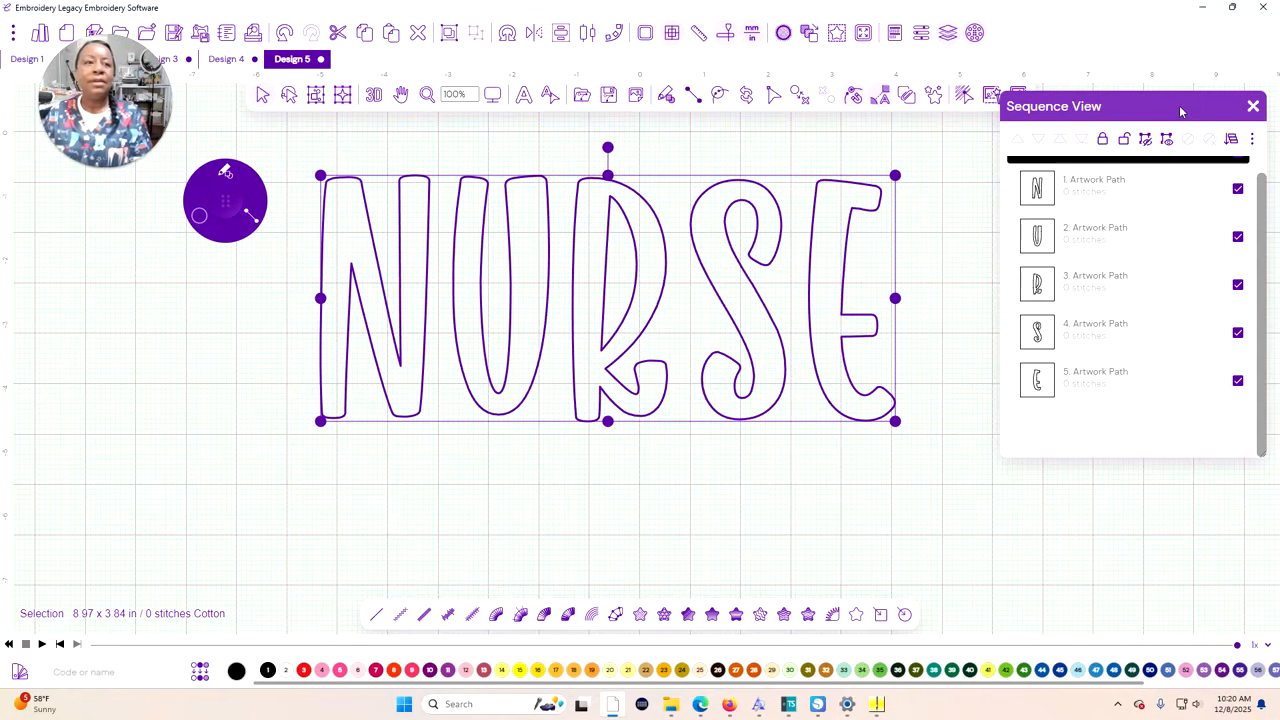
drag(1182, 112, 1195, 154)
click(934, 94)
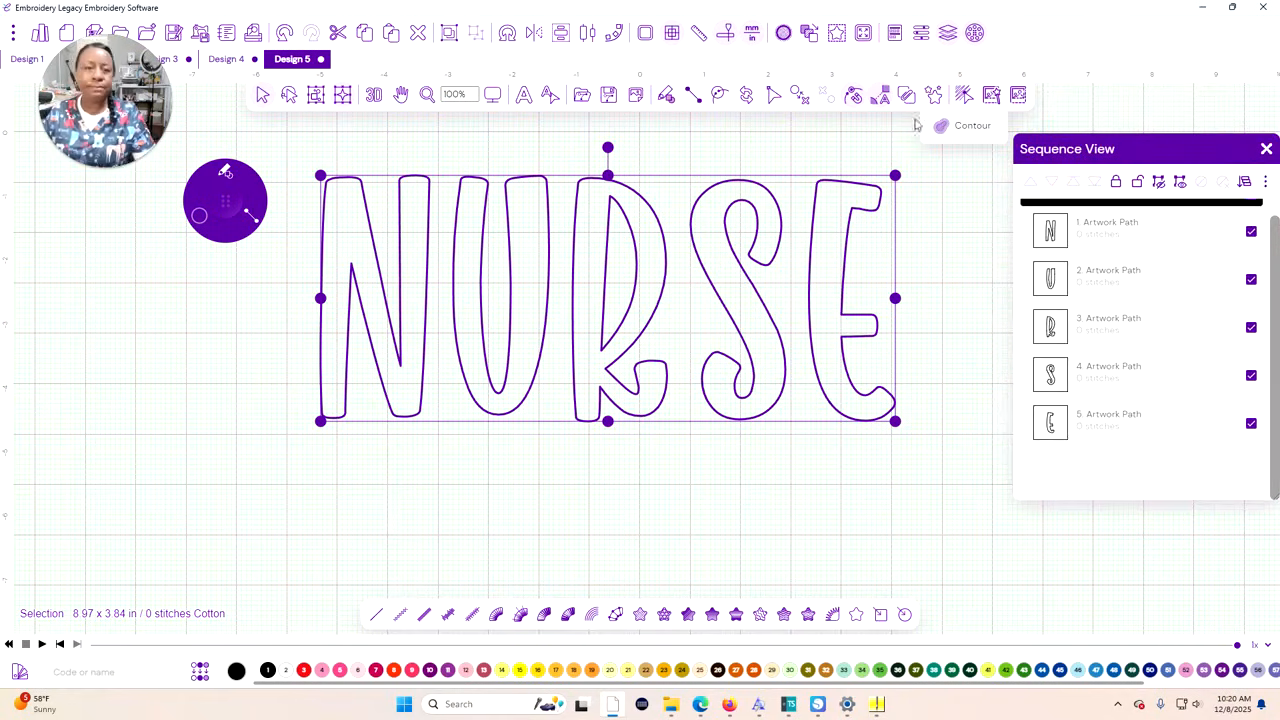
click(975, 131)
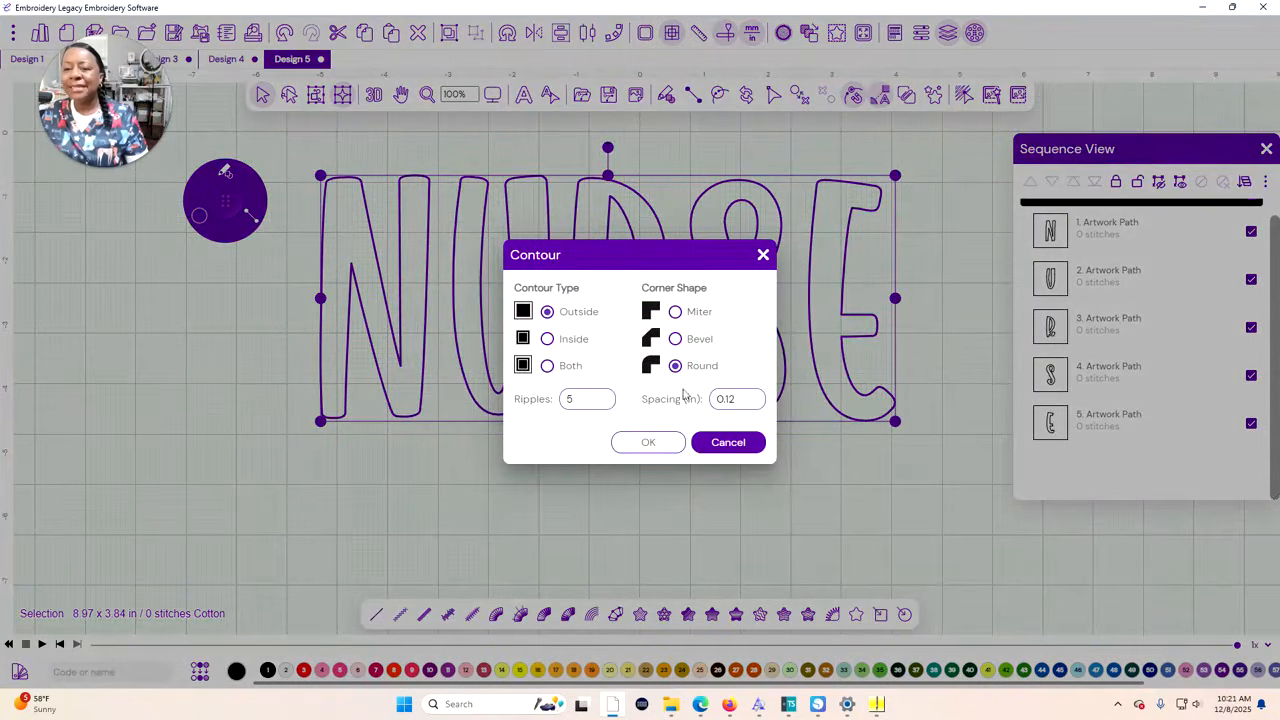
click(745, 443)
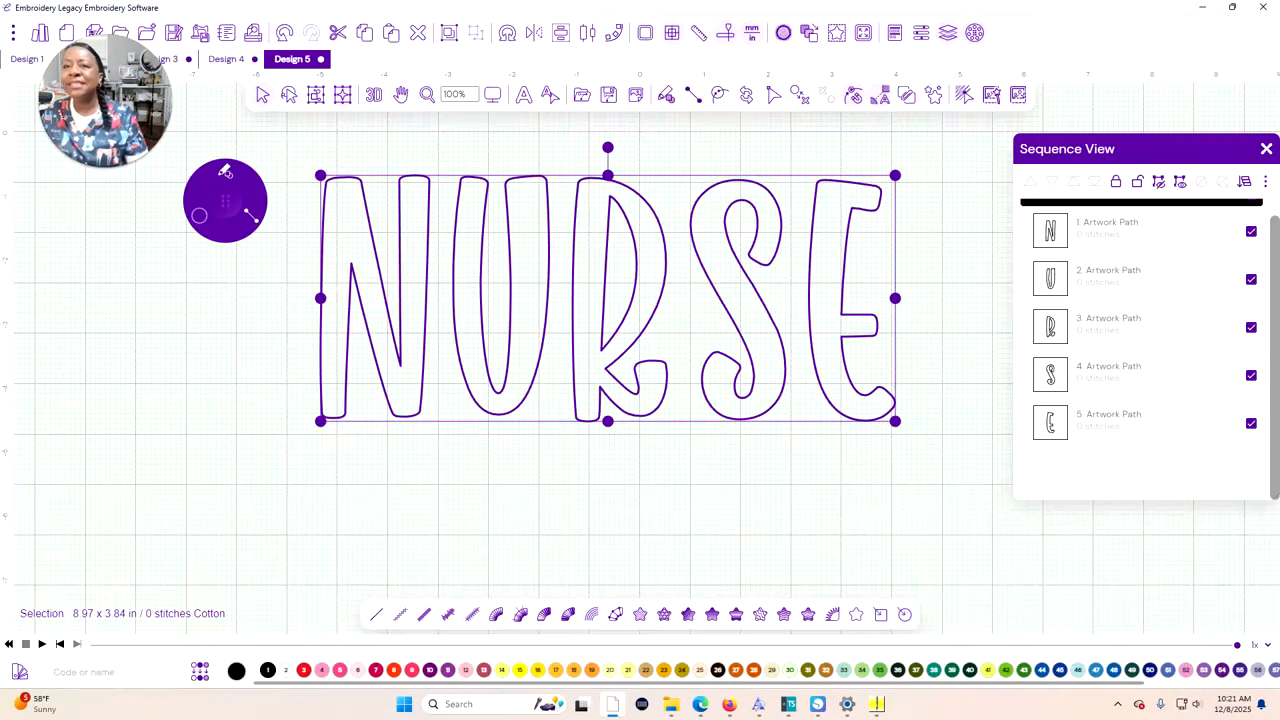
Switch the units to millimetres and create an outside contour around the letters with 1 ripple, Bevel corners and 3 mm spacing
click(758, 35)
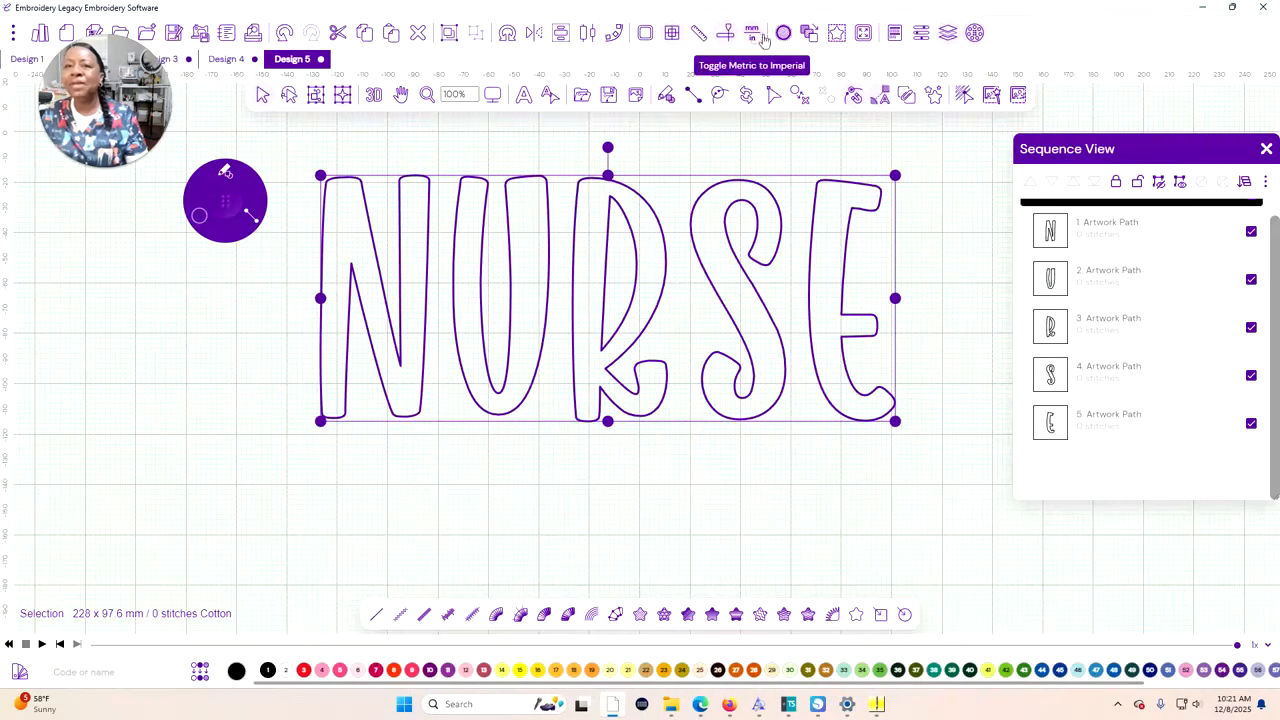
click(935, 98)
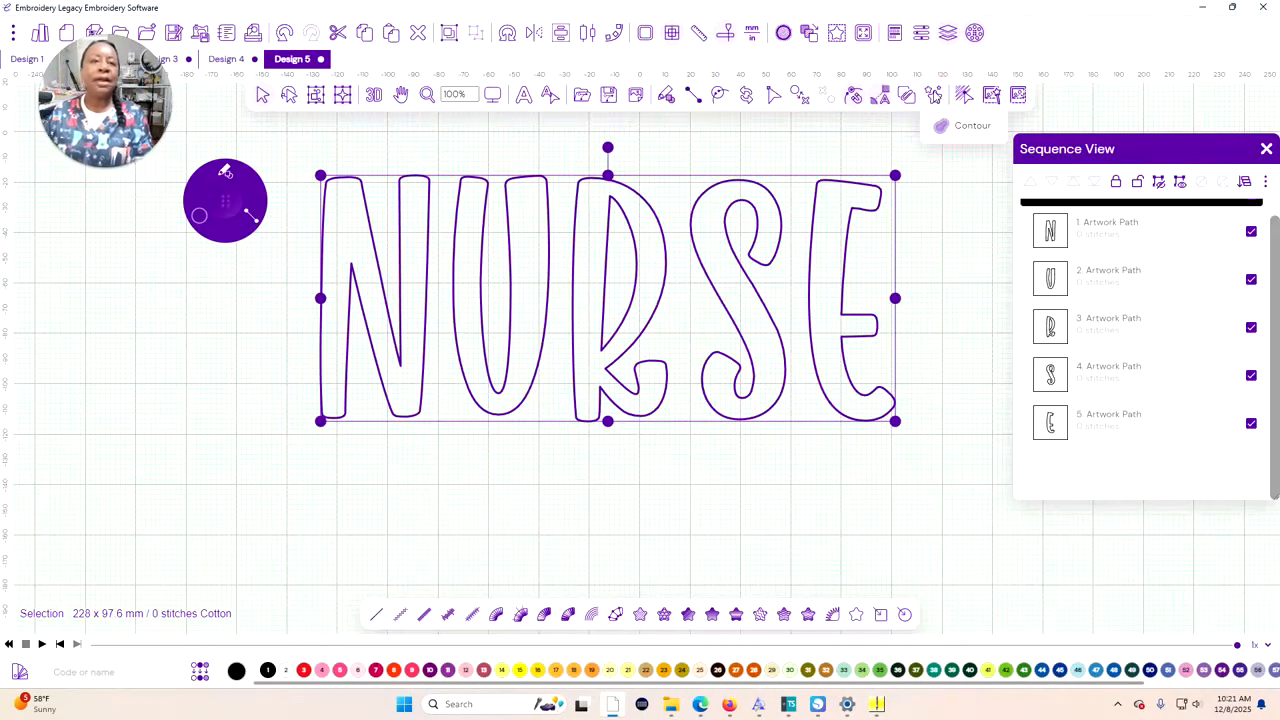
click(945, 126)
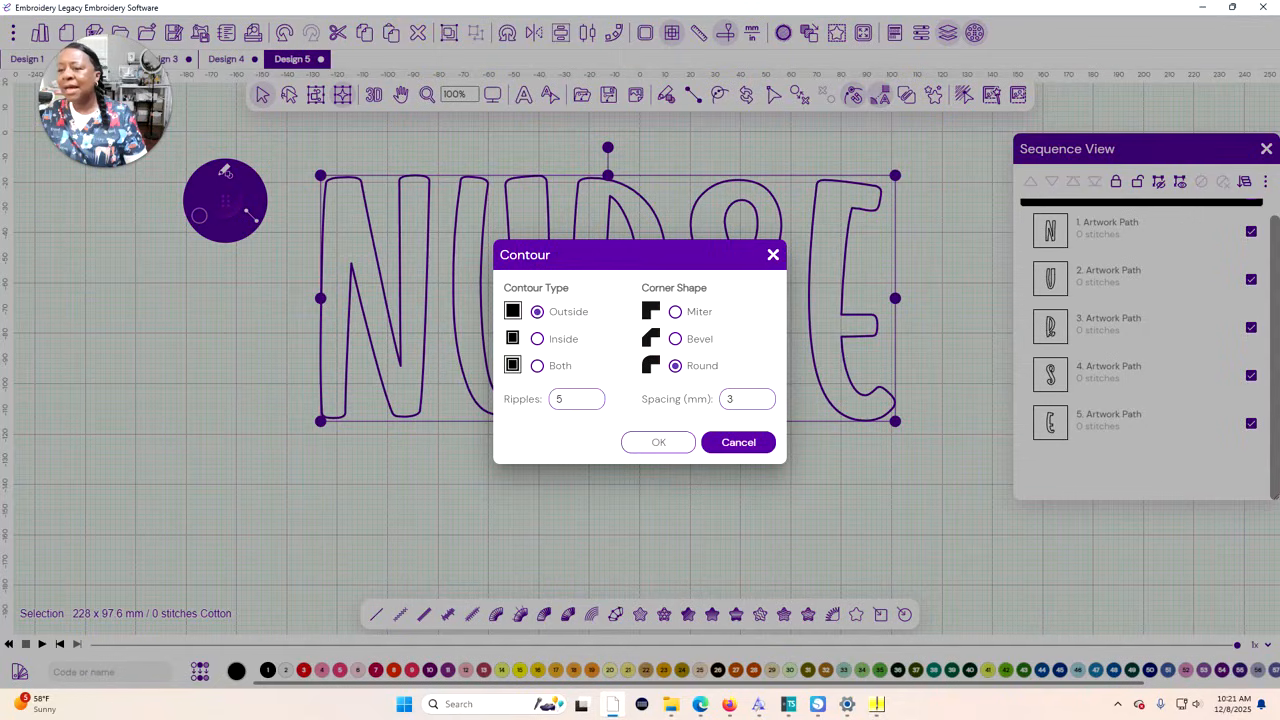
drag(567, 399, 528, 399)
text(1)
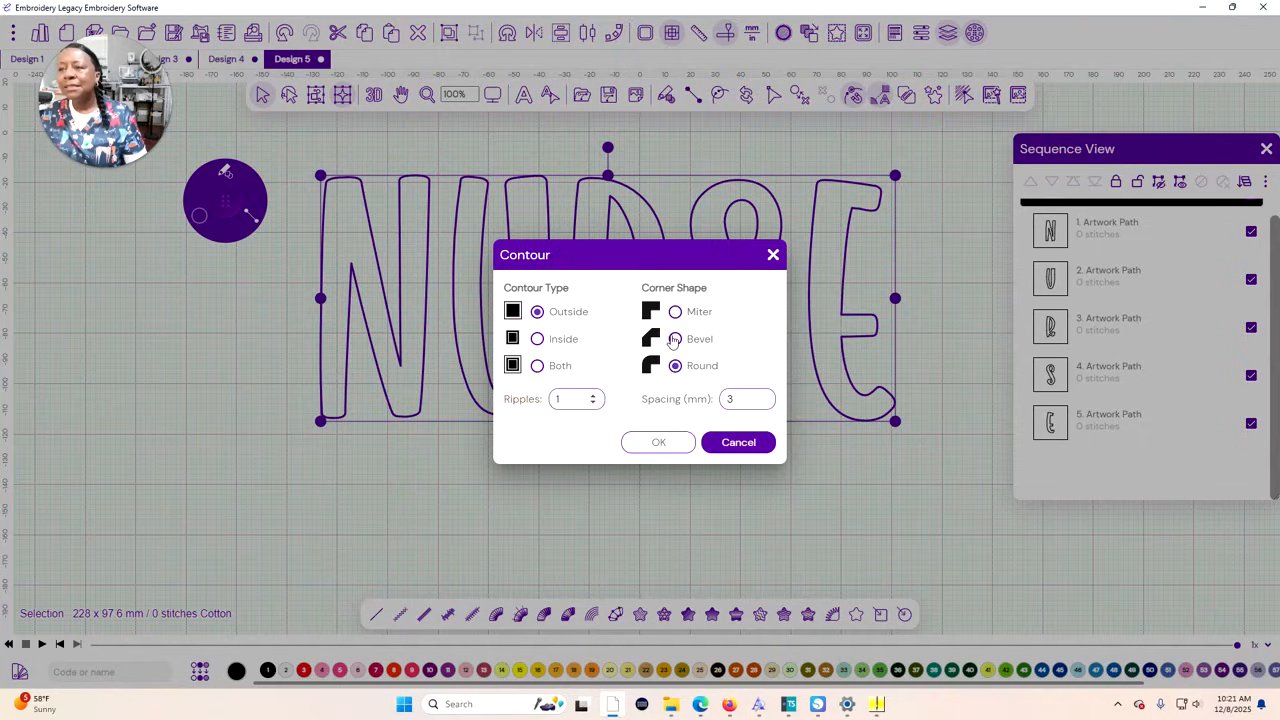
click(675, 339)
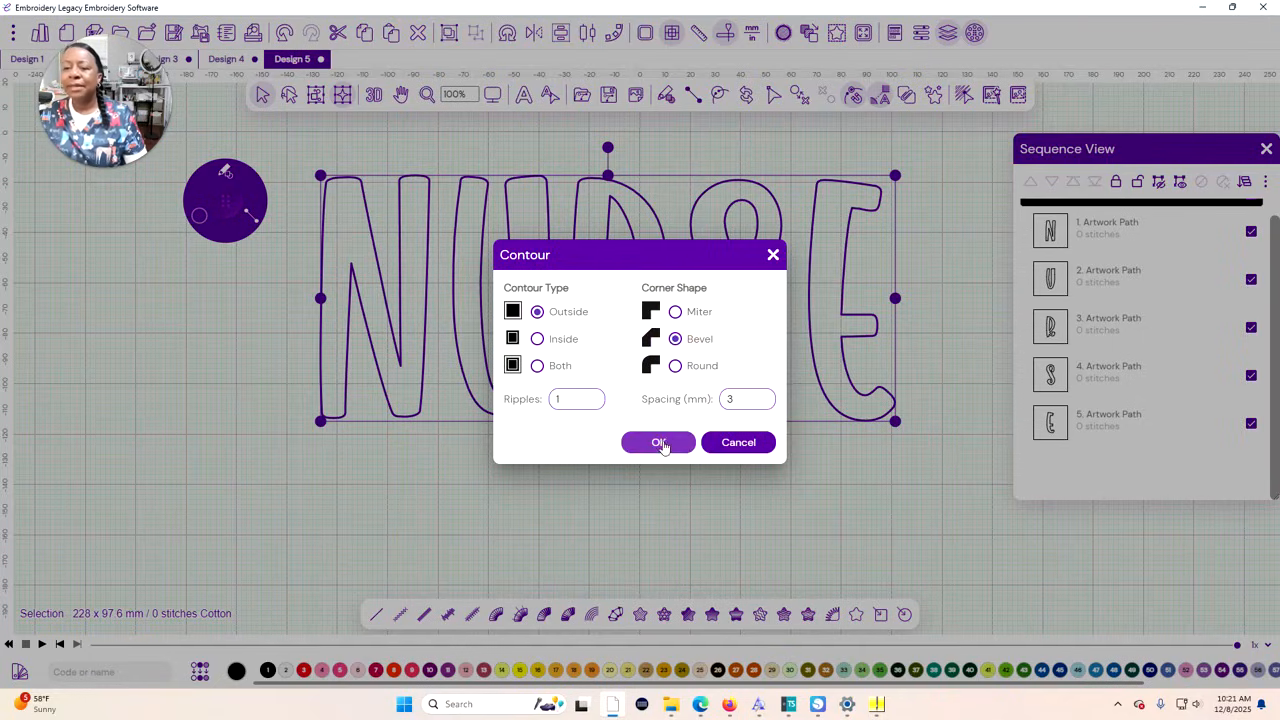
click(658, 442)
click(741, 398)
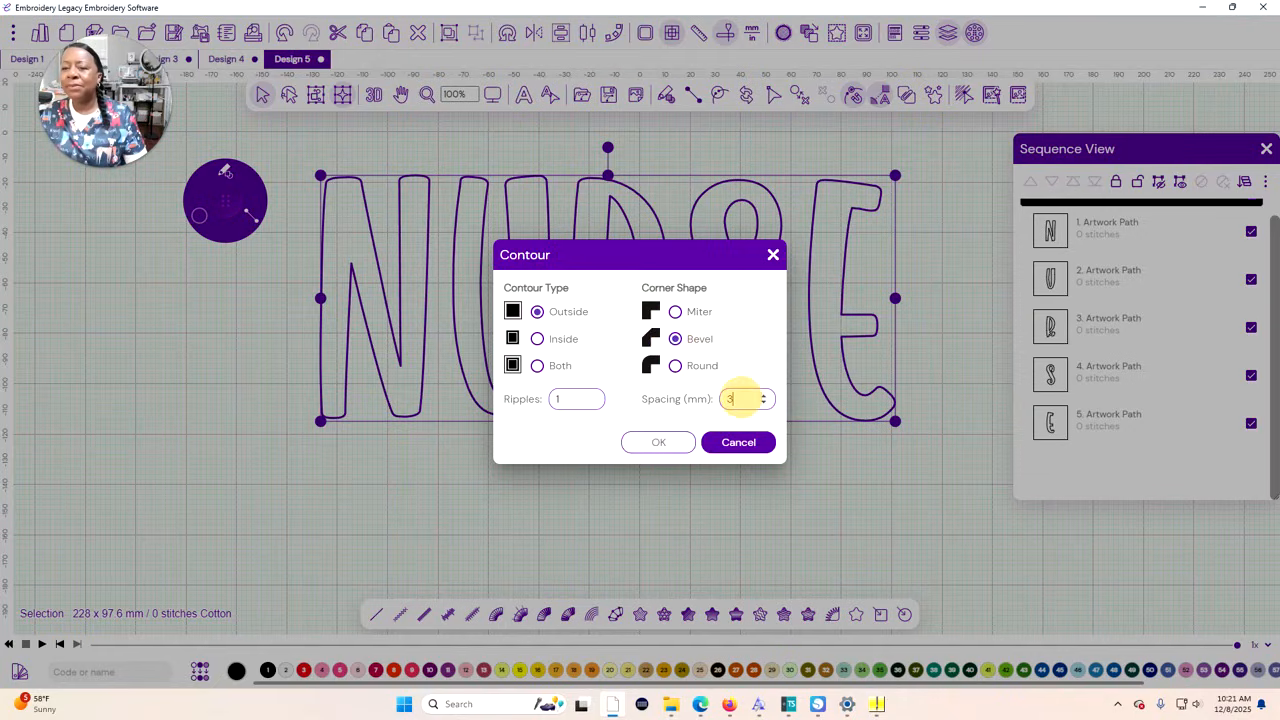
click(658, 442)
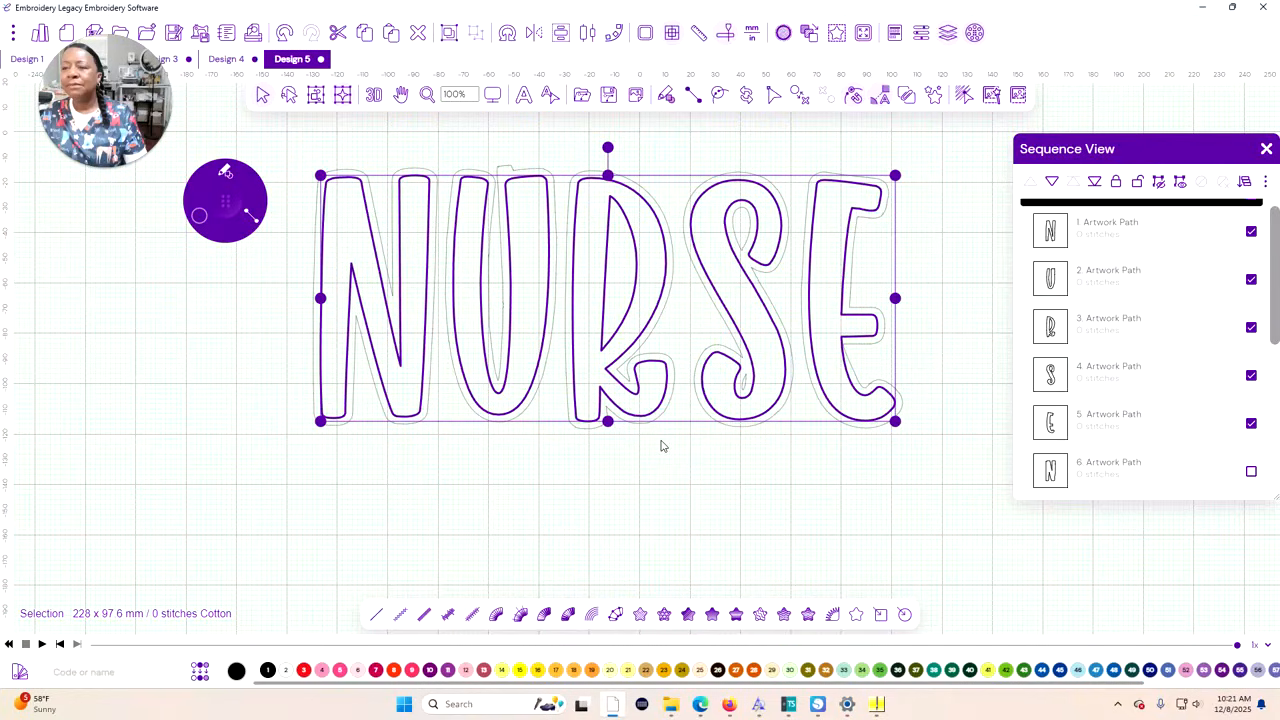
Select all the new contour paths, numbers 6 to 12 in the Sequence View, and delete them
scroll(659, 445, up, 3)
scroll(659, 445, down, 5)
scroll(659, 445, up, 4)
scroll(658, 445, down, 2)
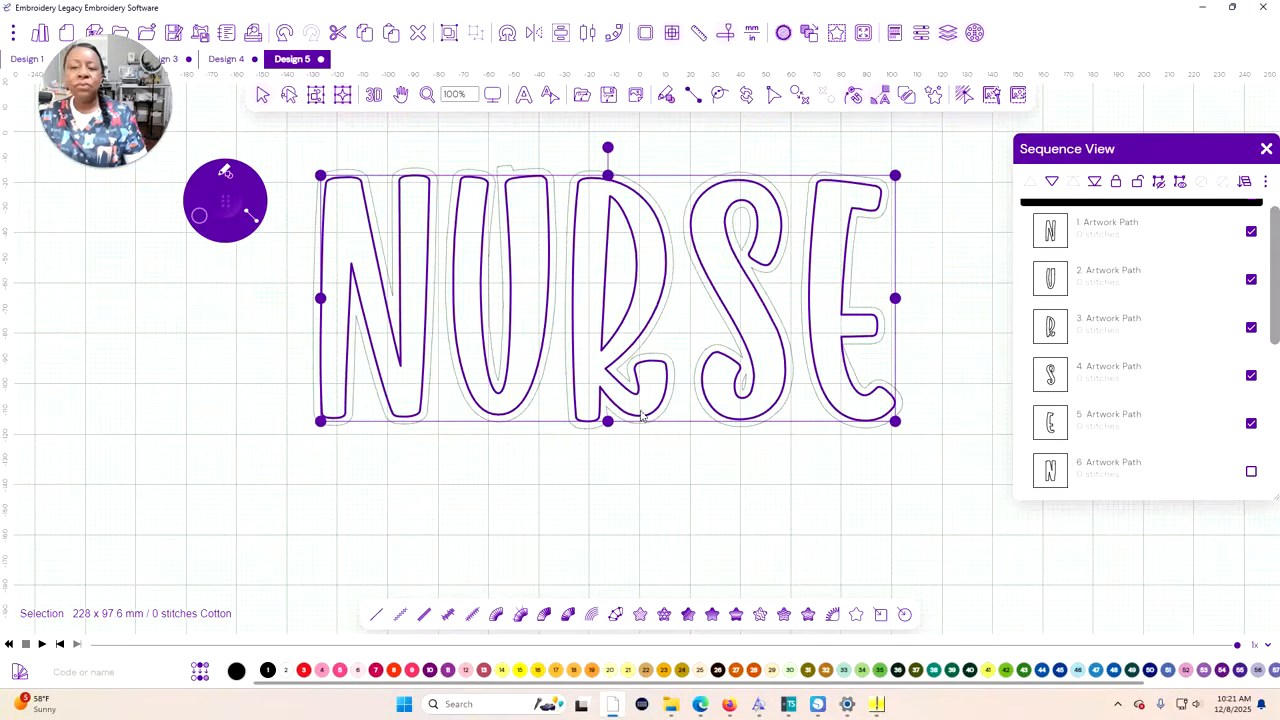
scroll(1218, 357, up, 2)
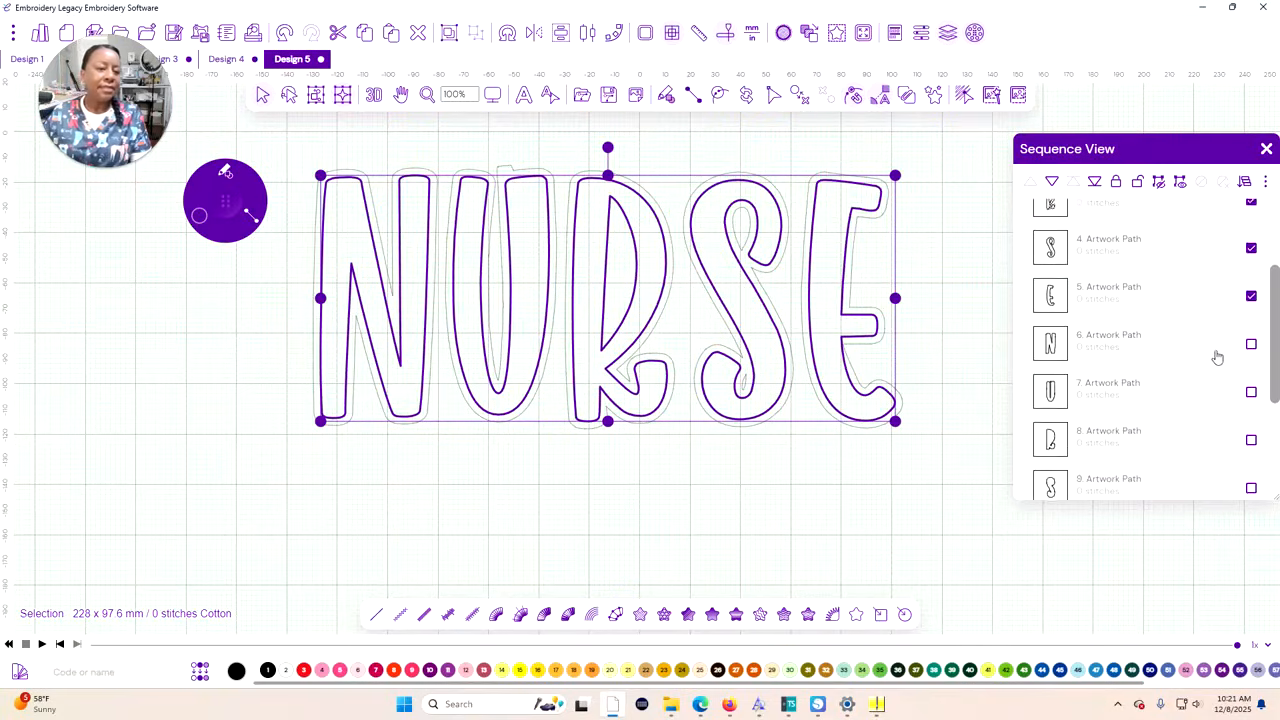
scroll(1206, 355, down, 2)
scroll(1206, 355, up, 2)
scroll(1206, 355, down, 2)
click(1154, 457)
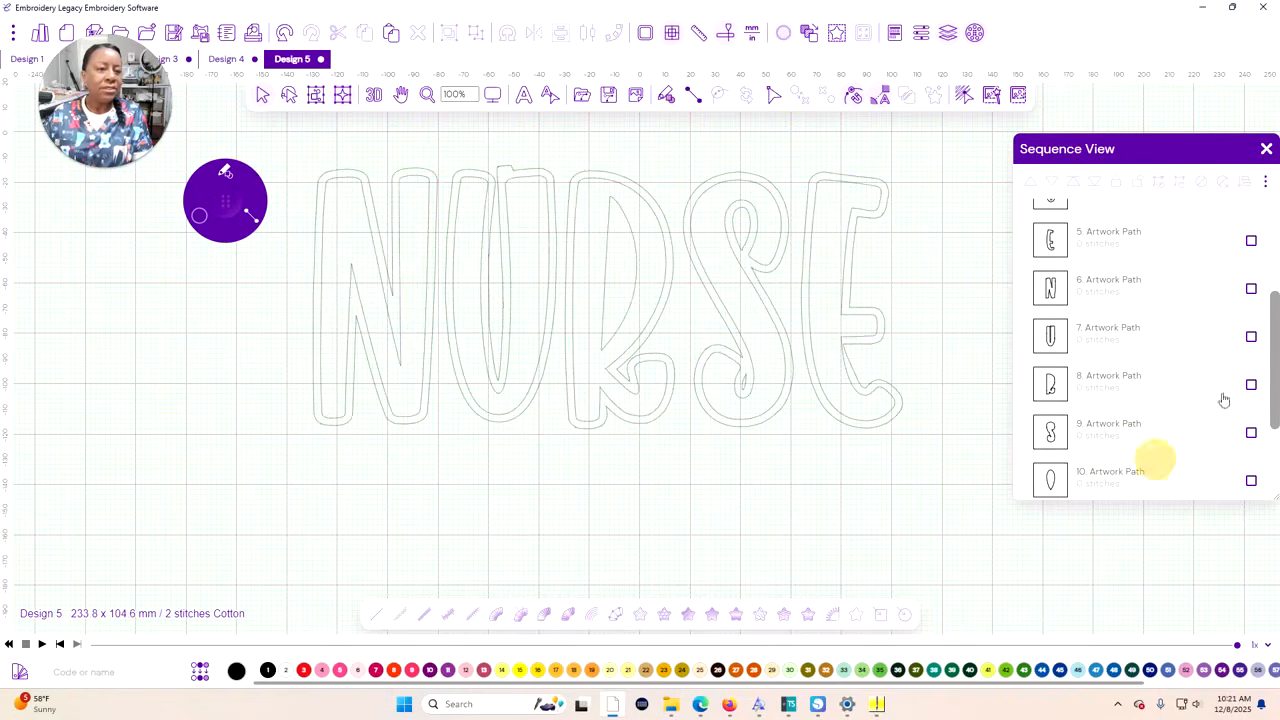
click(1251, 288)
scroll(1206, 330, down, 1)
scroll(1229, 403, down, 3)
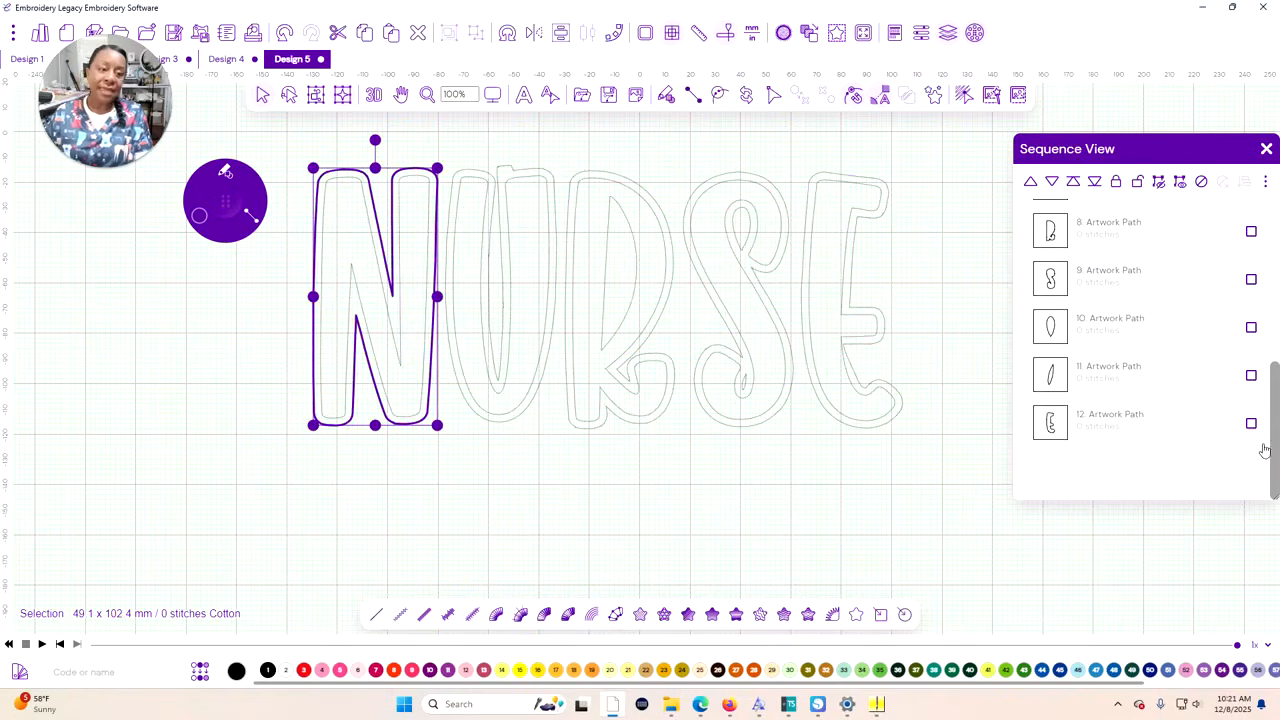
shift+click(1249, 423)
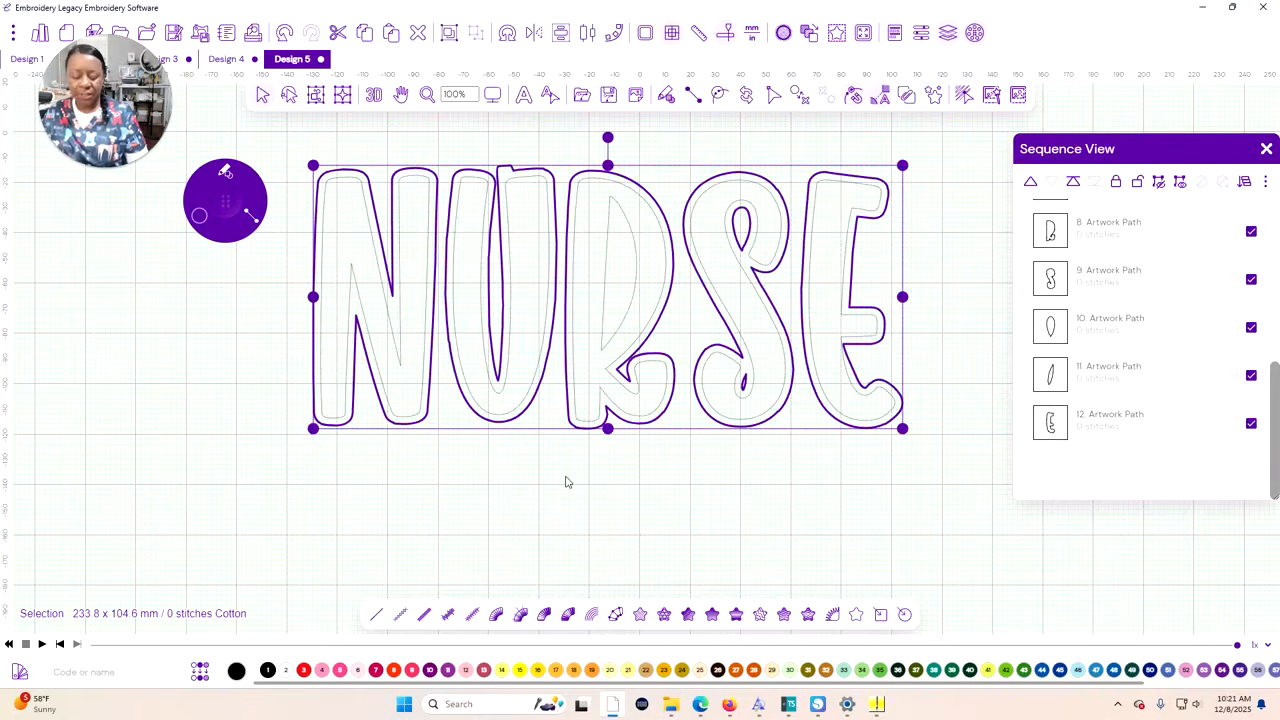
key(Delete)
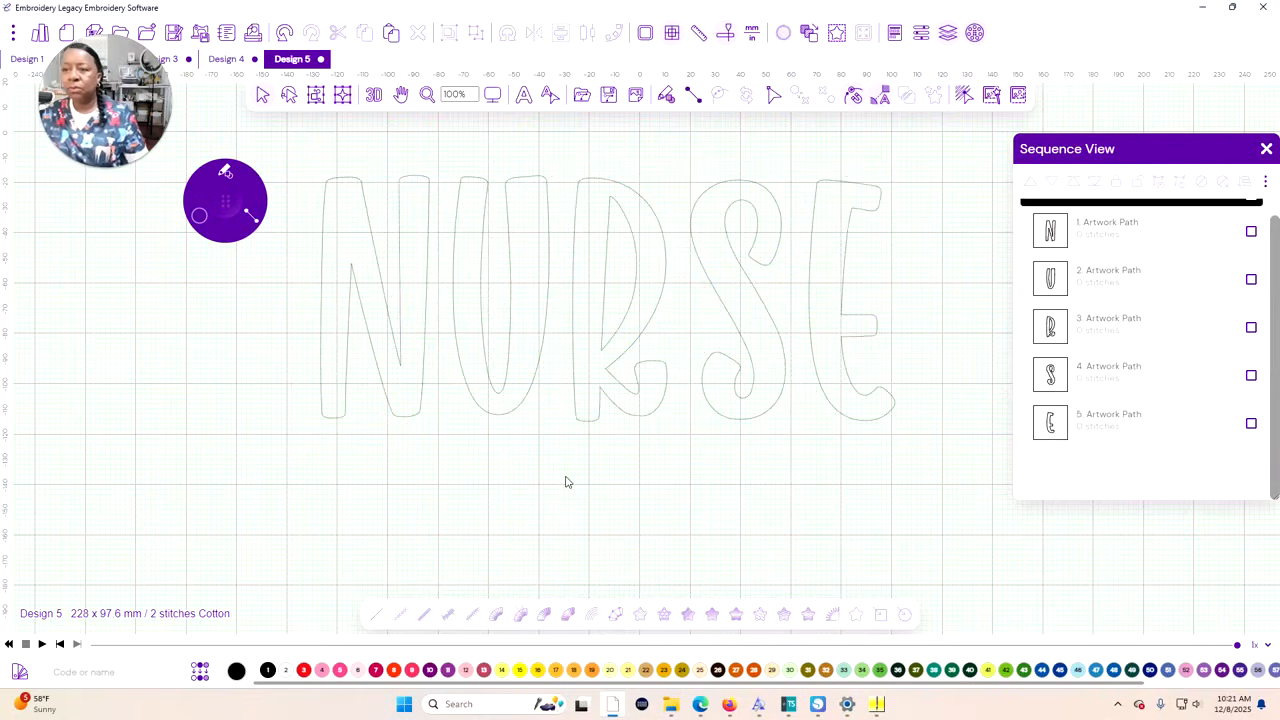
Open the U for Path Edit and delete the middle point on the top edge of its right stem
click(524, 178)
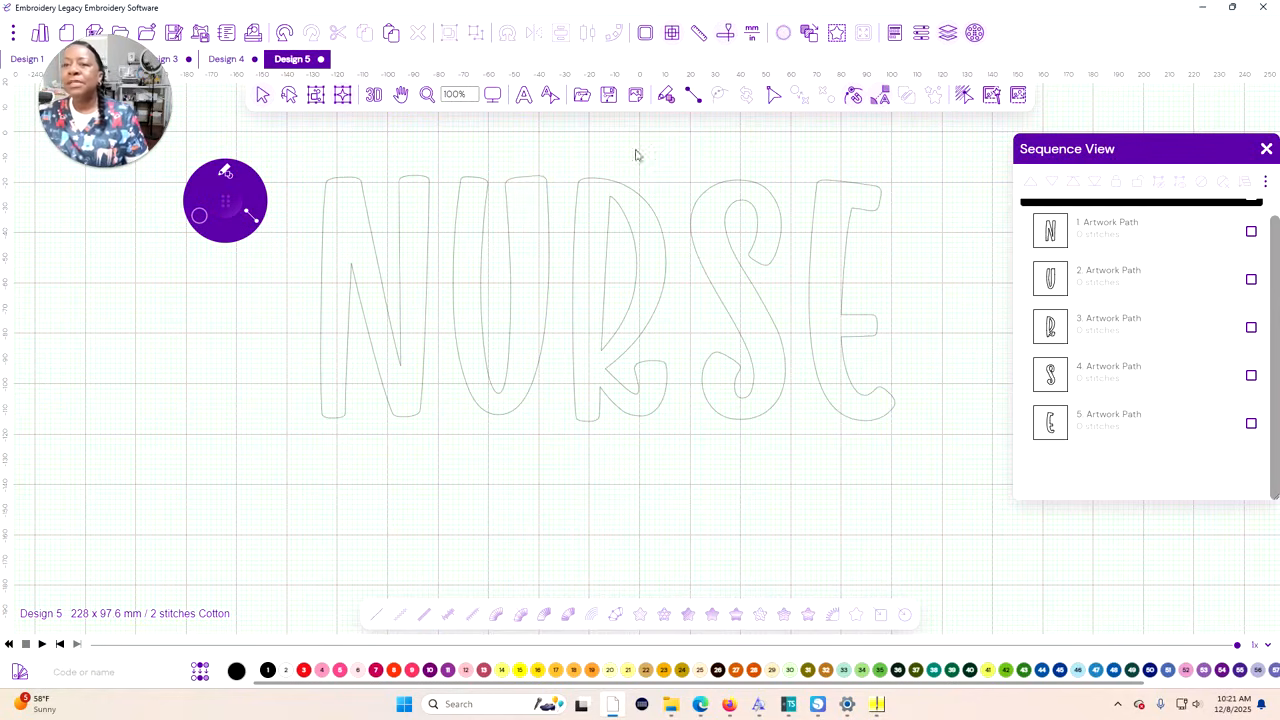
click(773, 96)
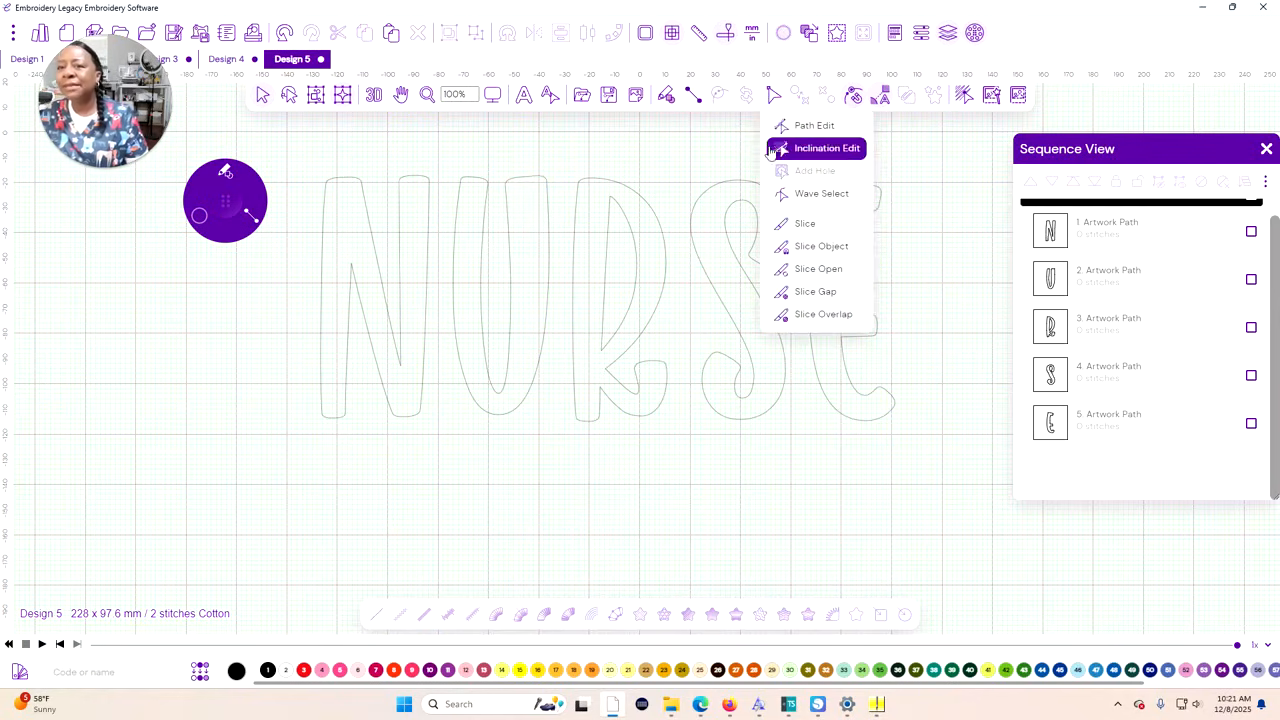
click(808, 127)
click(523, 186)
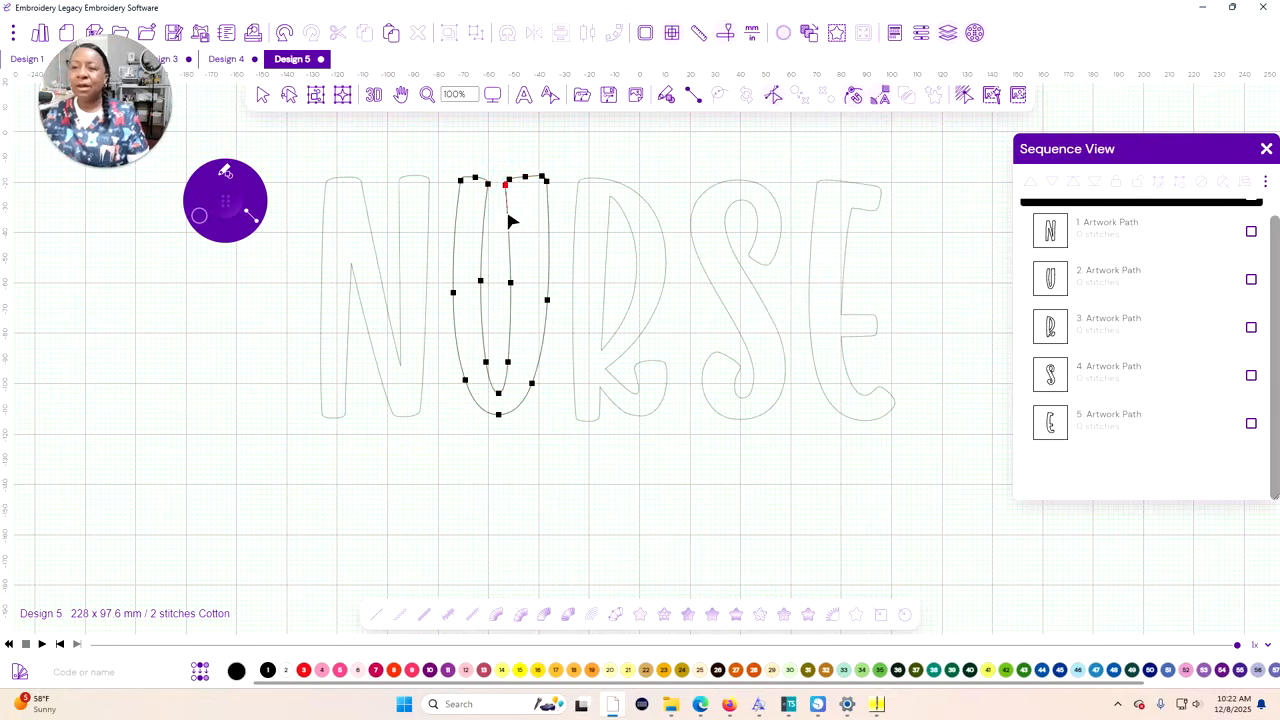
scroll(517, 198, up, 3)
drag(512, 177, 519, 278)
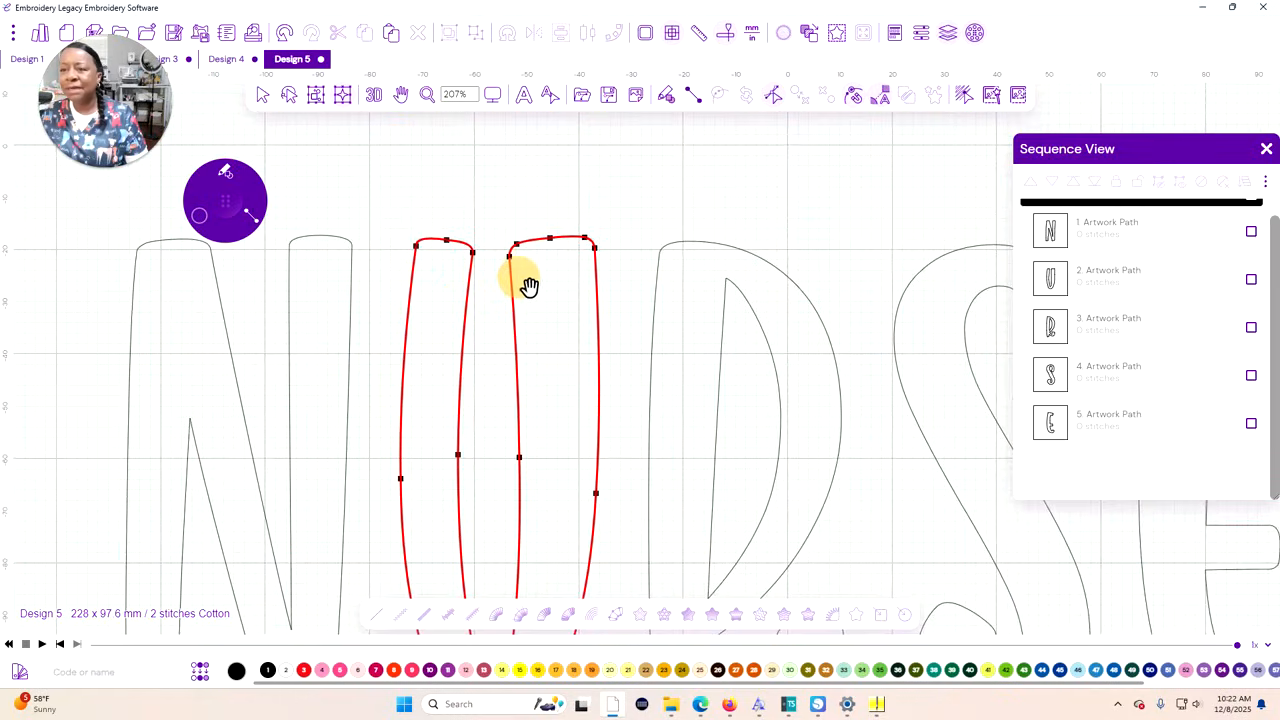
click(521, 248)
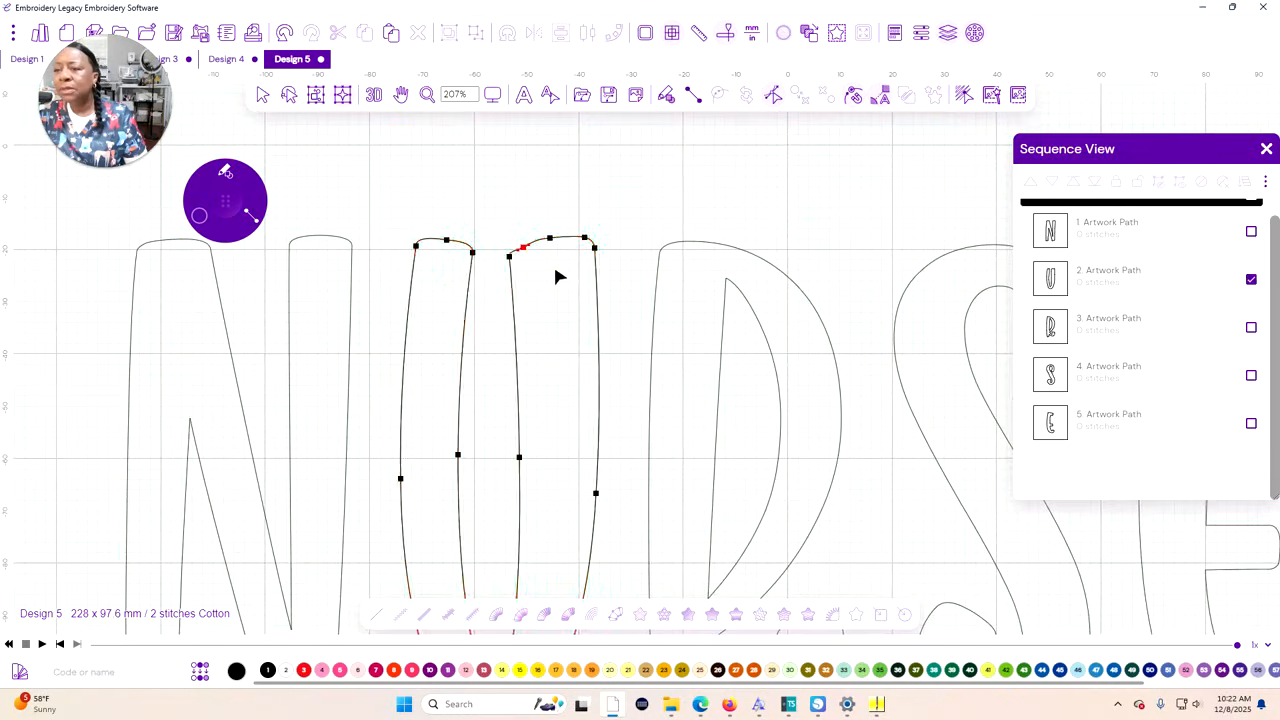
click(516, 243)
right_click(549, 242)
click(588, 344)
Widen the gap between the U's stems by shifting the right stem's upper inner points, curve handles and mid-edge point to the right
drag(509, 255, 537, 241)
drag(525, 257, 529, 256)
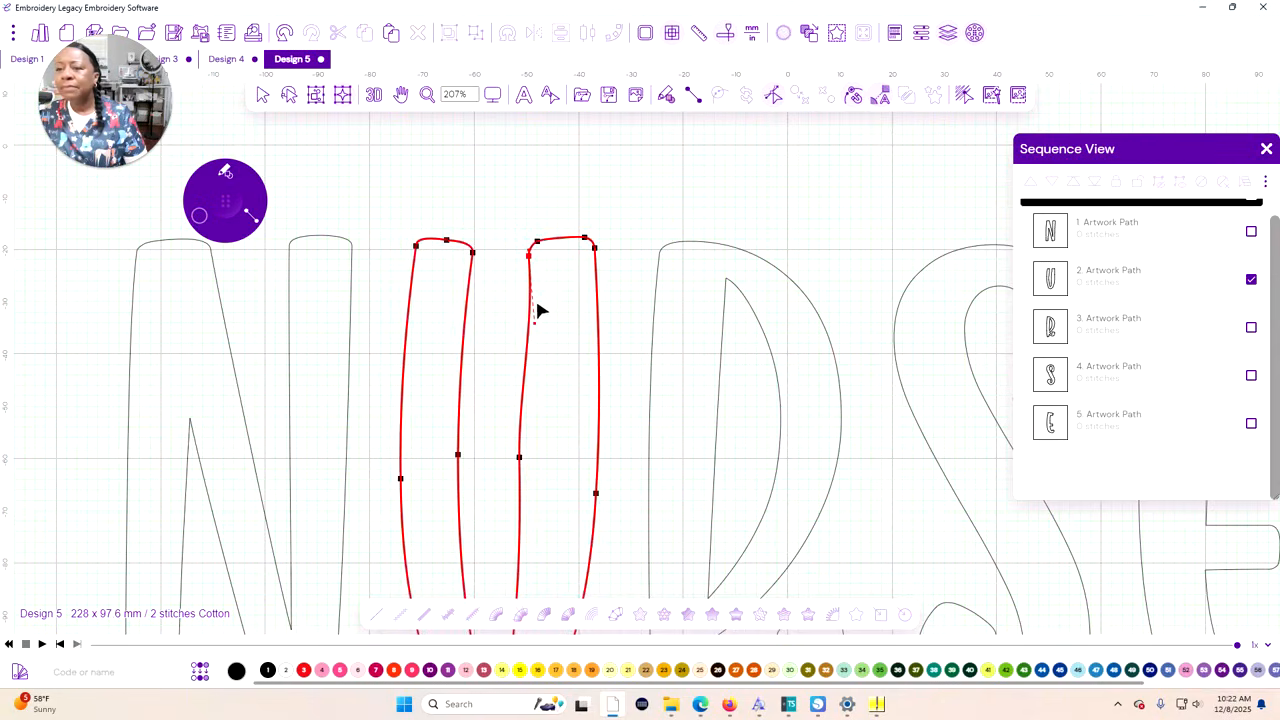
drag(536, 327, 526, 323)
click(519, 457)
drag(521, 390, 525, 388)
drag(518, 457, 523, 454)
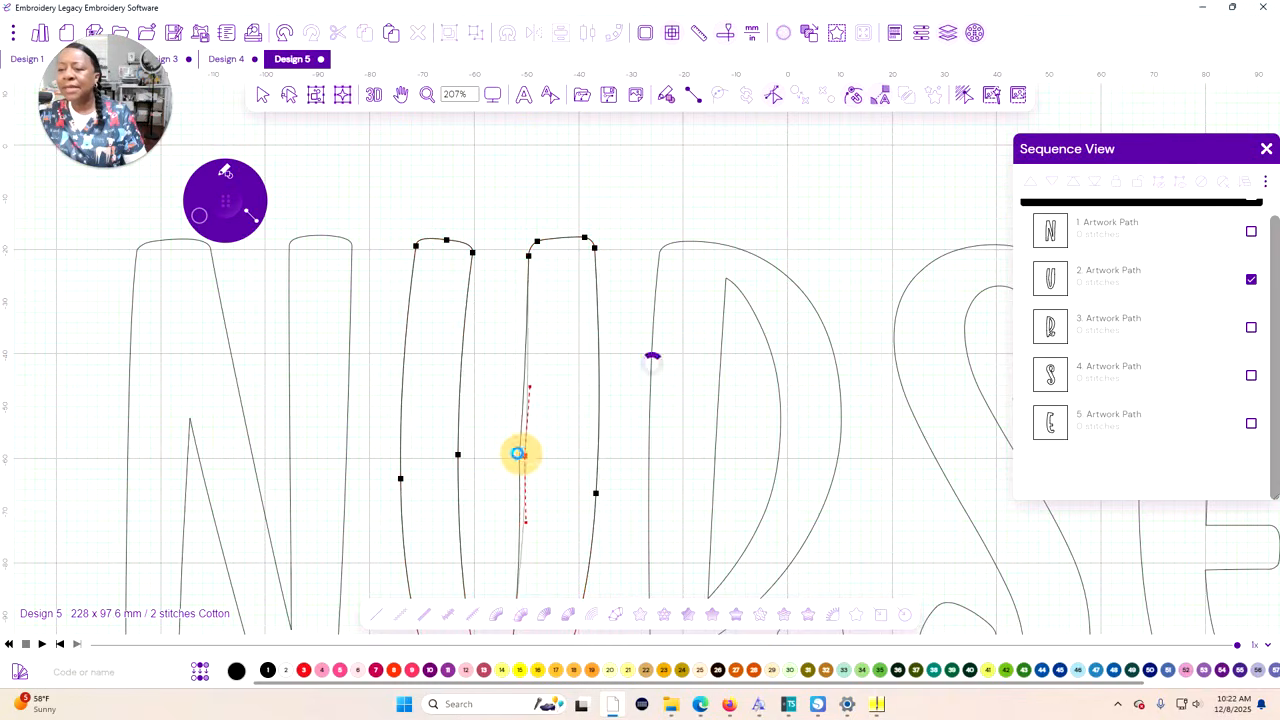
scroll(543, 410, down, 3)
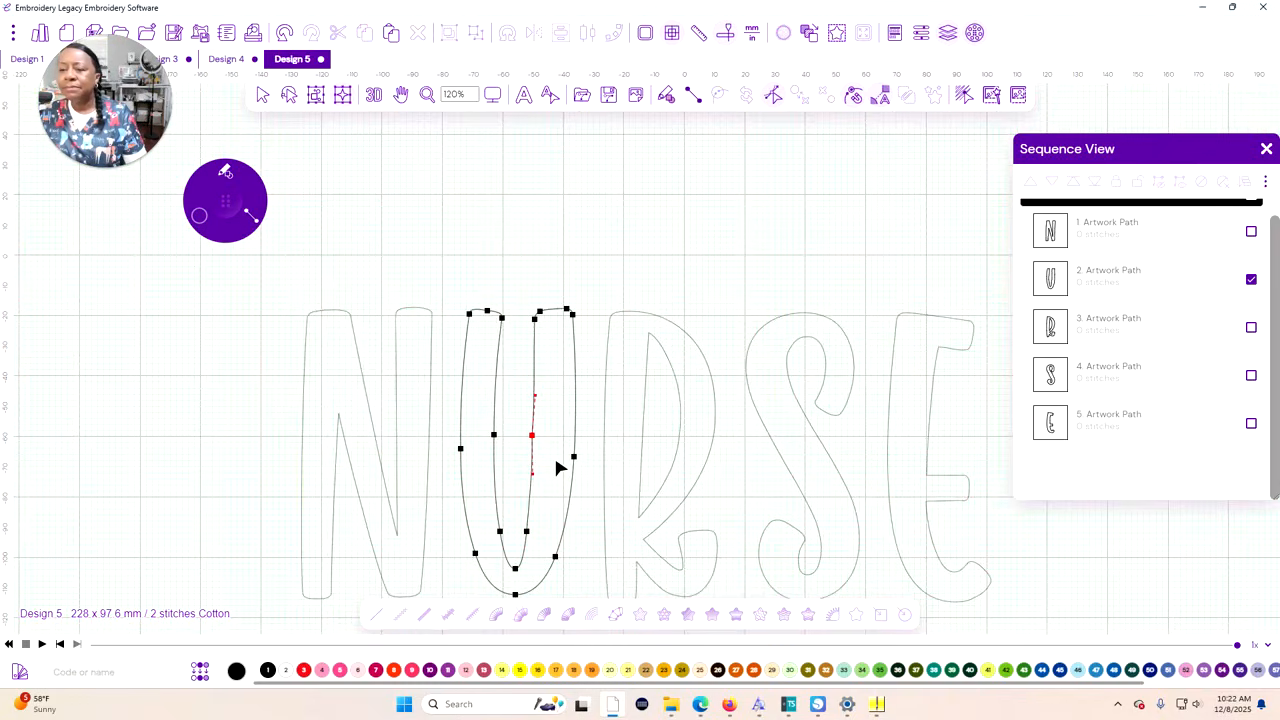
Lower the upper inner point of the U's right stem slightly and delete the extra point at the stem's top inner corner
click(576, 331)
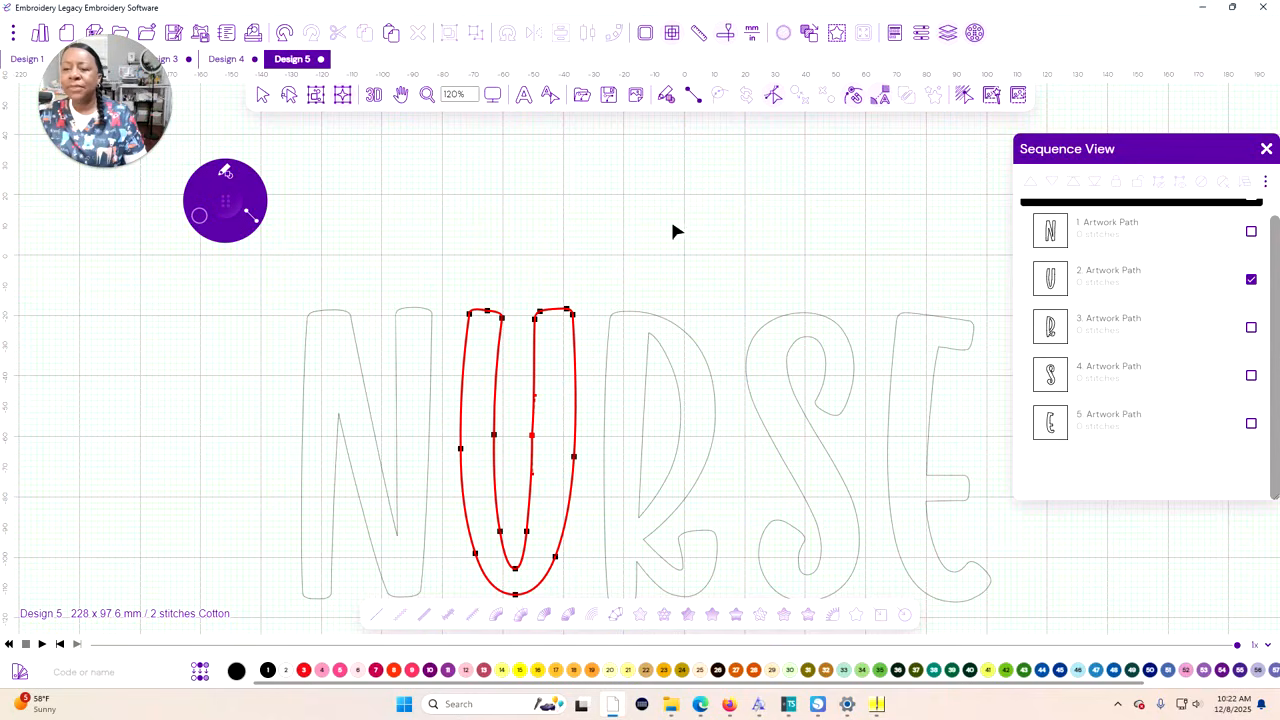
scroll(610, 340, down, 3)
scroll(606, 360, up, 3)
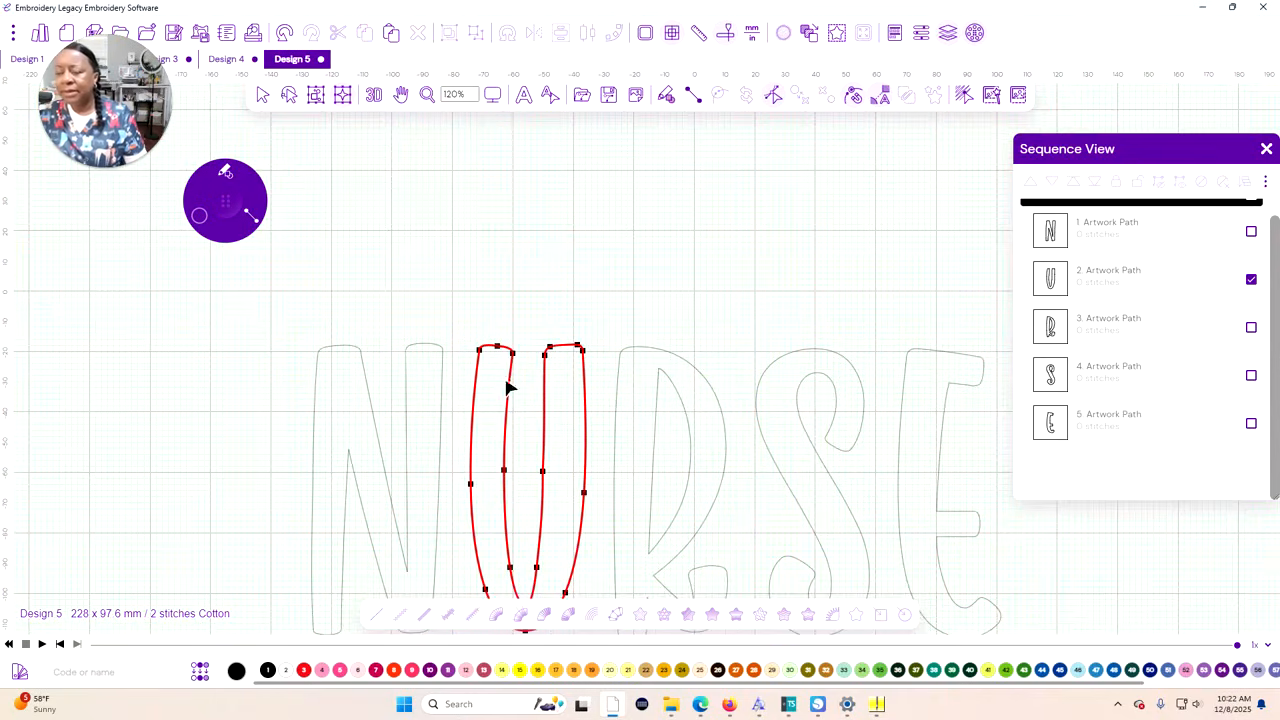
click(545, 356)
click(545, 365)
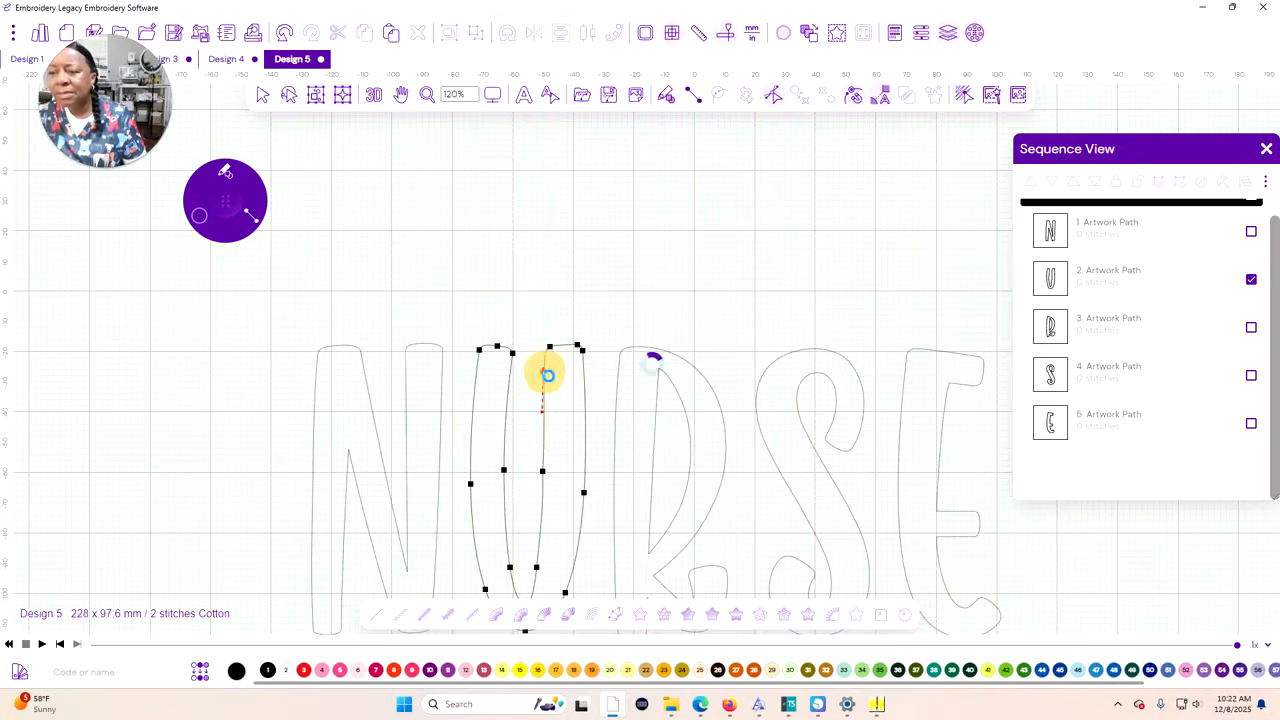
click(546, 371)
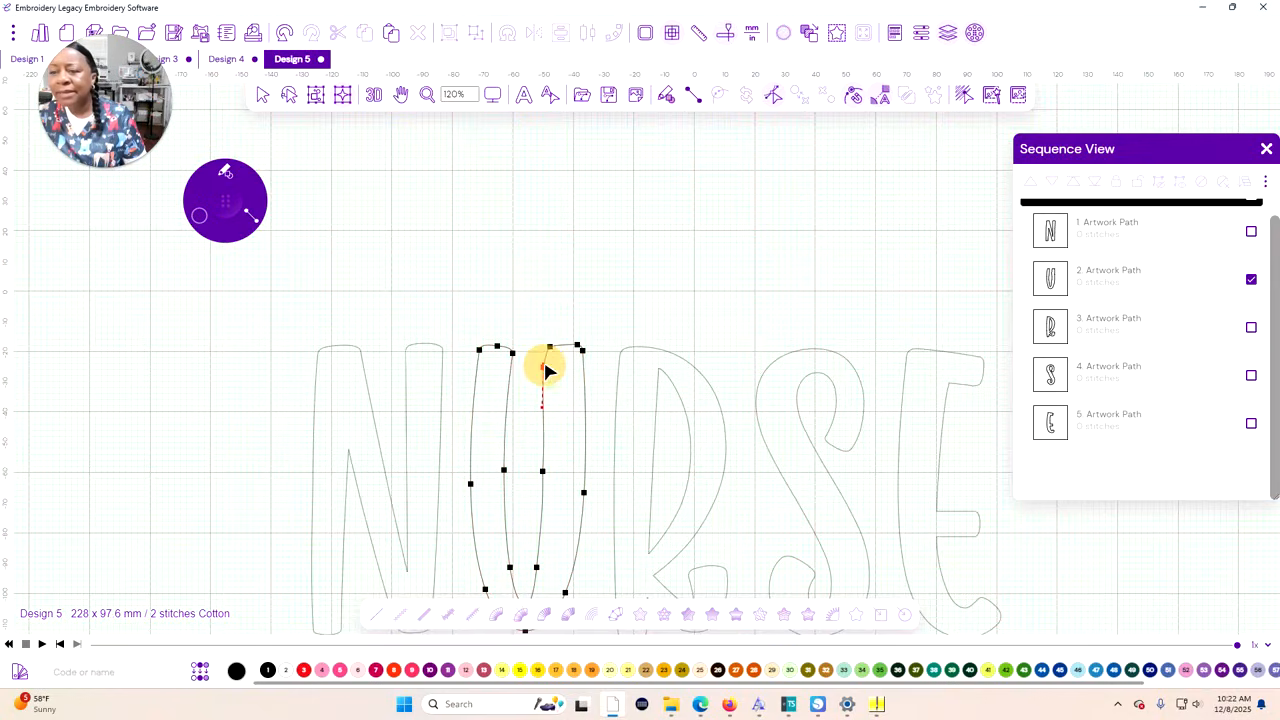
click(553, 346)
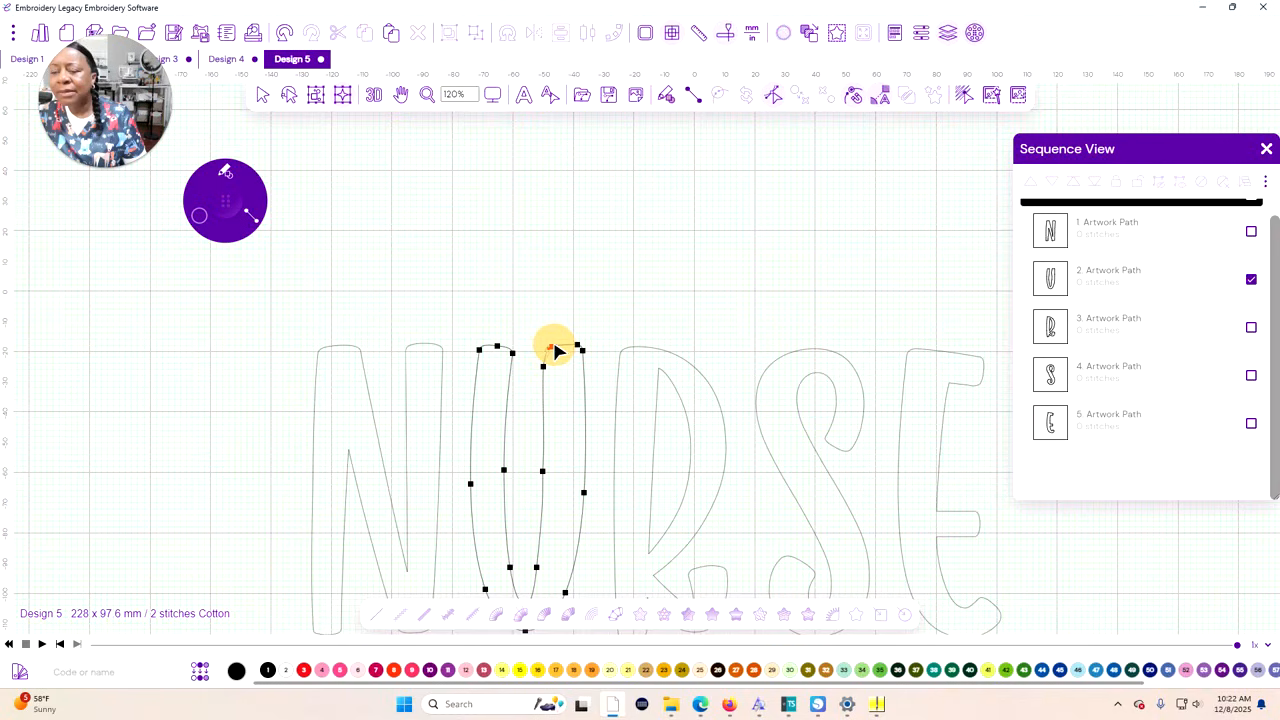
right_click(555, 349)
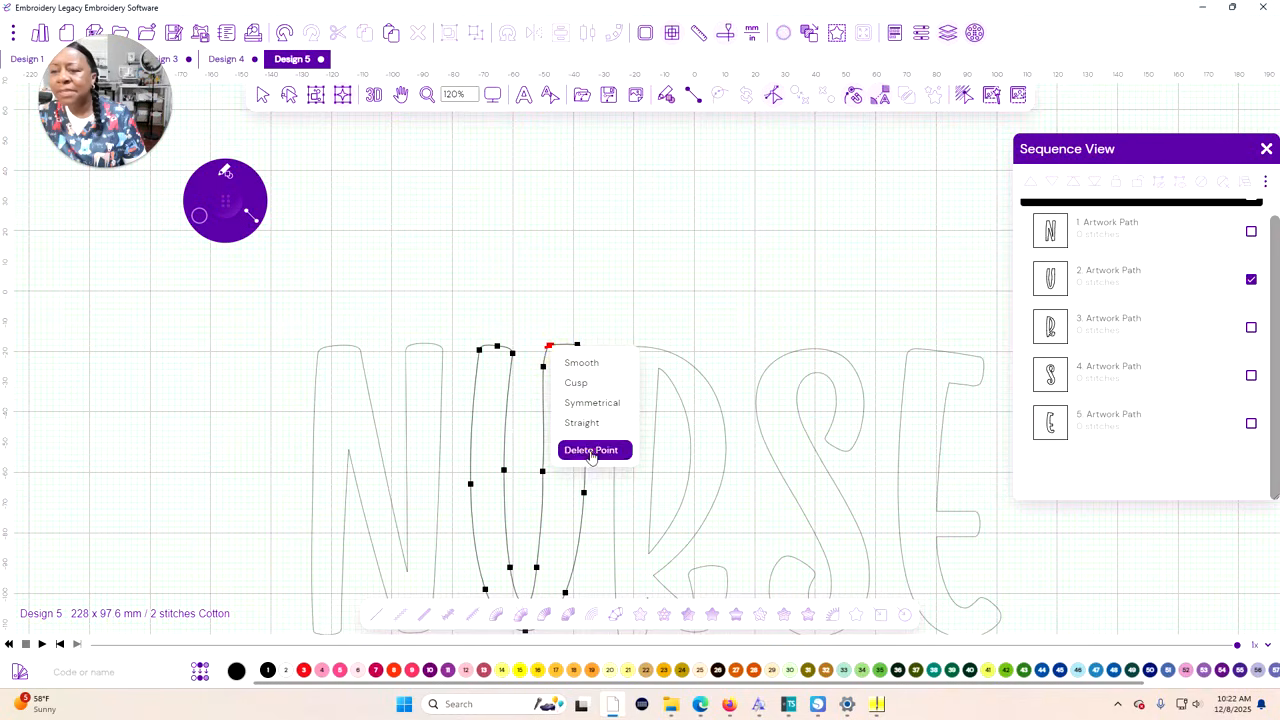
click(592, 451)
Set the anchor mode of the point at the top inner corner of the U's right stem to Smooth
click(560, 353)
right_click(560, 353)
click(579, 372)
click(551, 346)
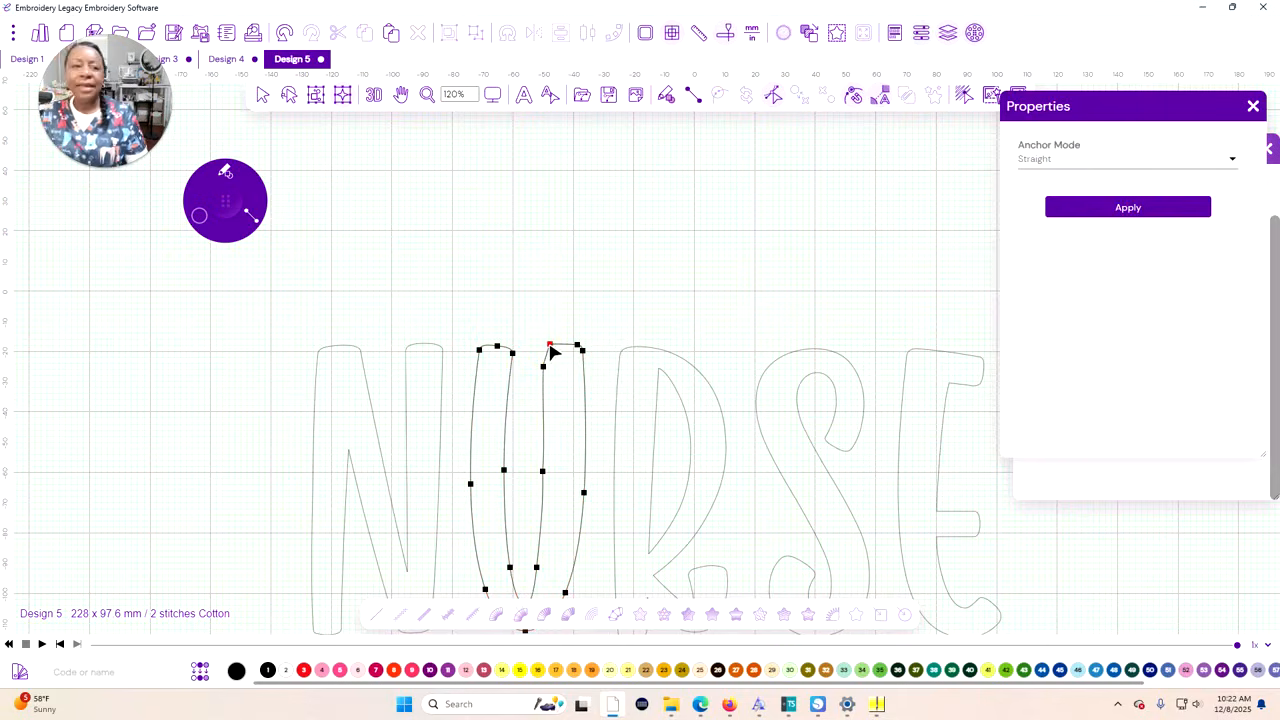
click(549, 352)
click(1230, 159)
click(1037, 63)
click(550, 346)
click(554, 345)
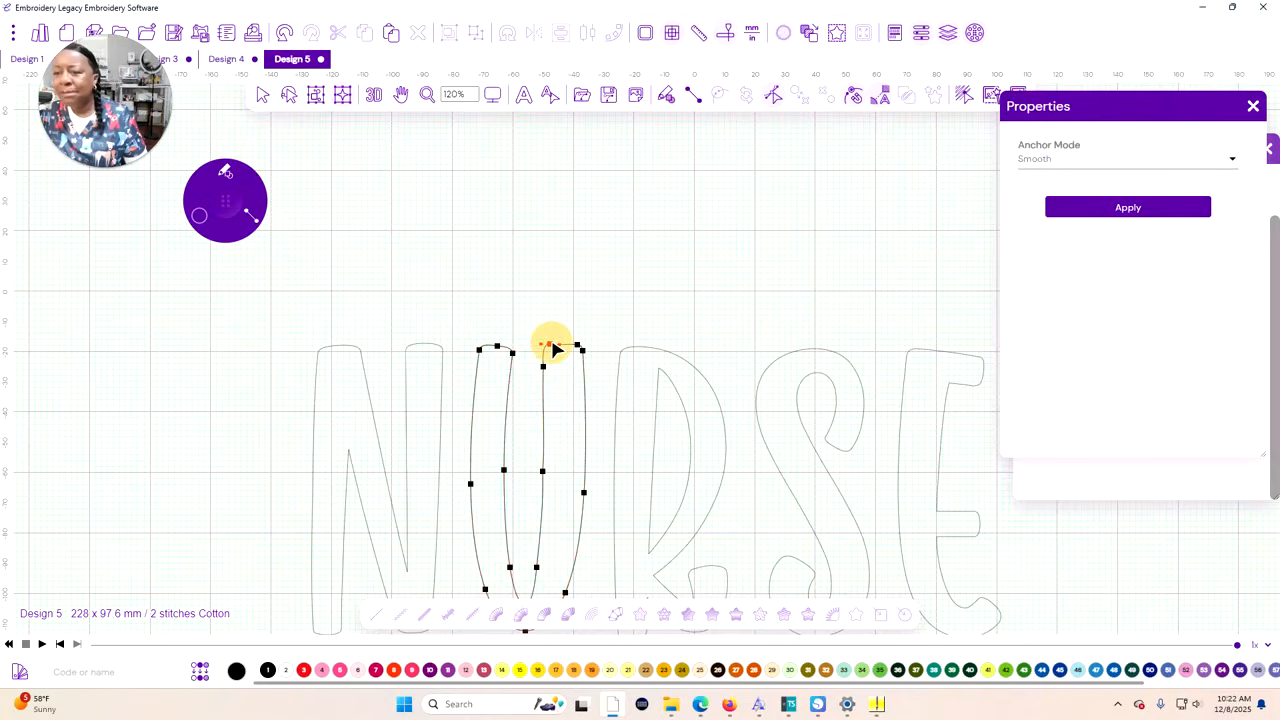
Leave path editing, select all five NURSE letters and bring up the Contour option for them
scroll(577, 393, down, 1)
drag(517, 514, 486, 397)
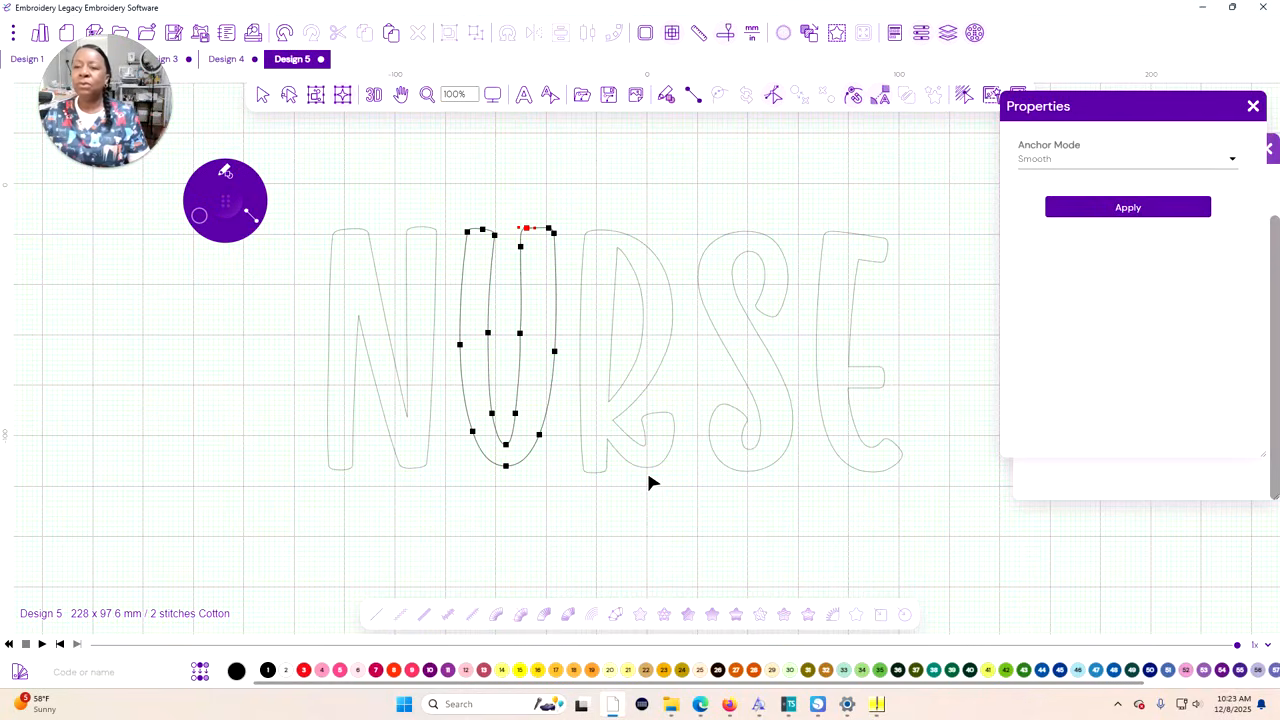
click(671, 500)
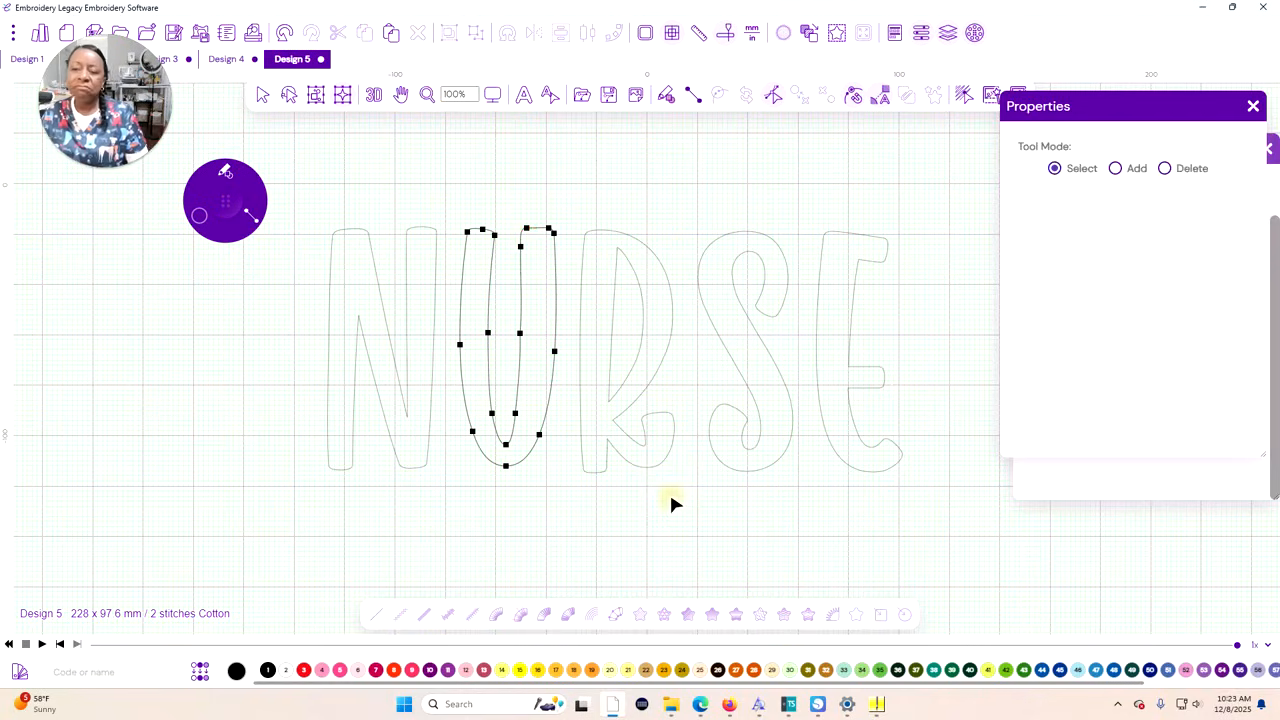
click(262, 95)
drag(944, 507, 271, 194)
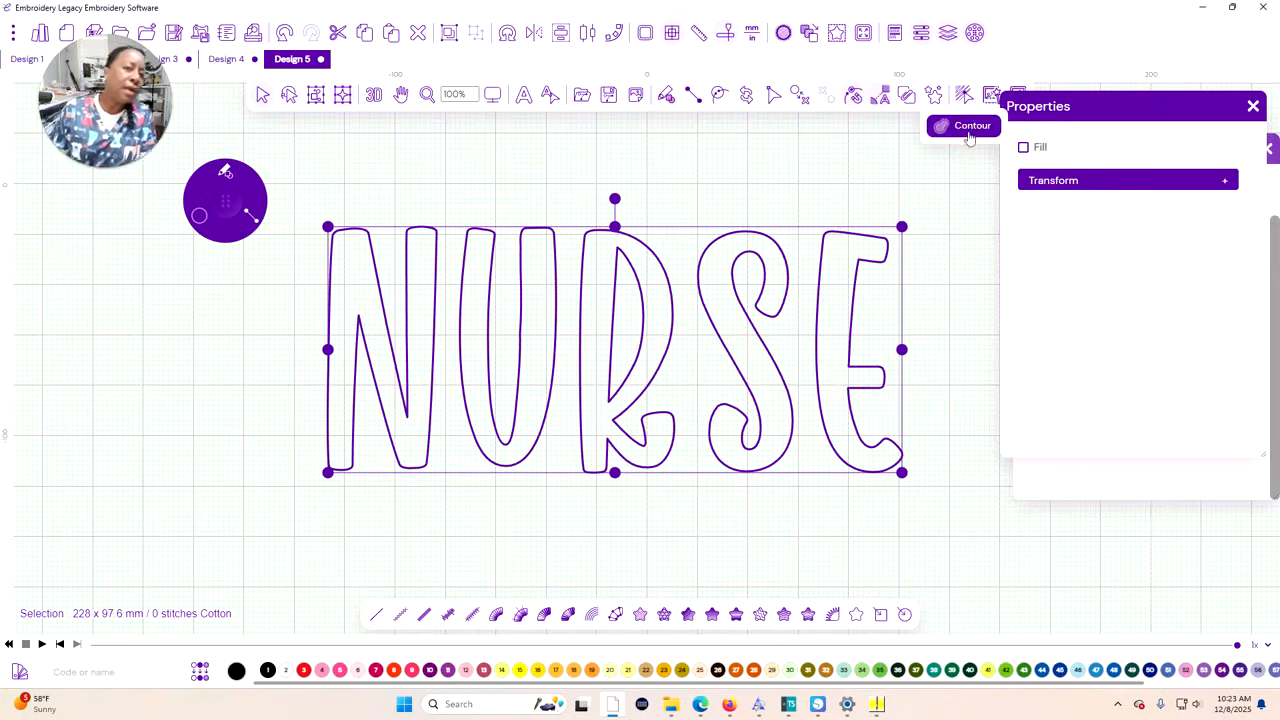
click(936, 97)
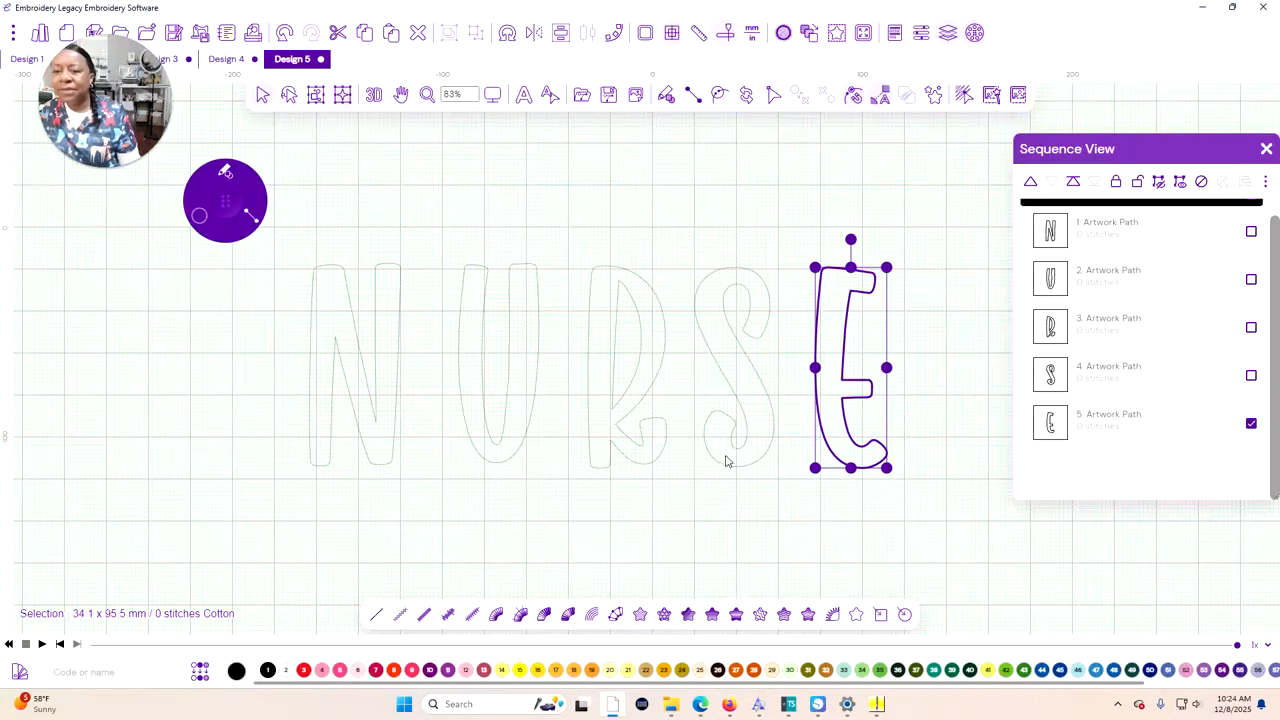
Nudge the S and the N slightly to the right to even out the letter spacing, and clear the selection
click(727, 461)
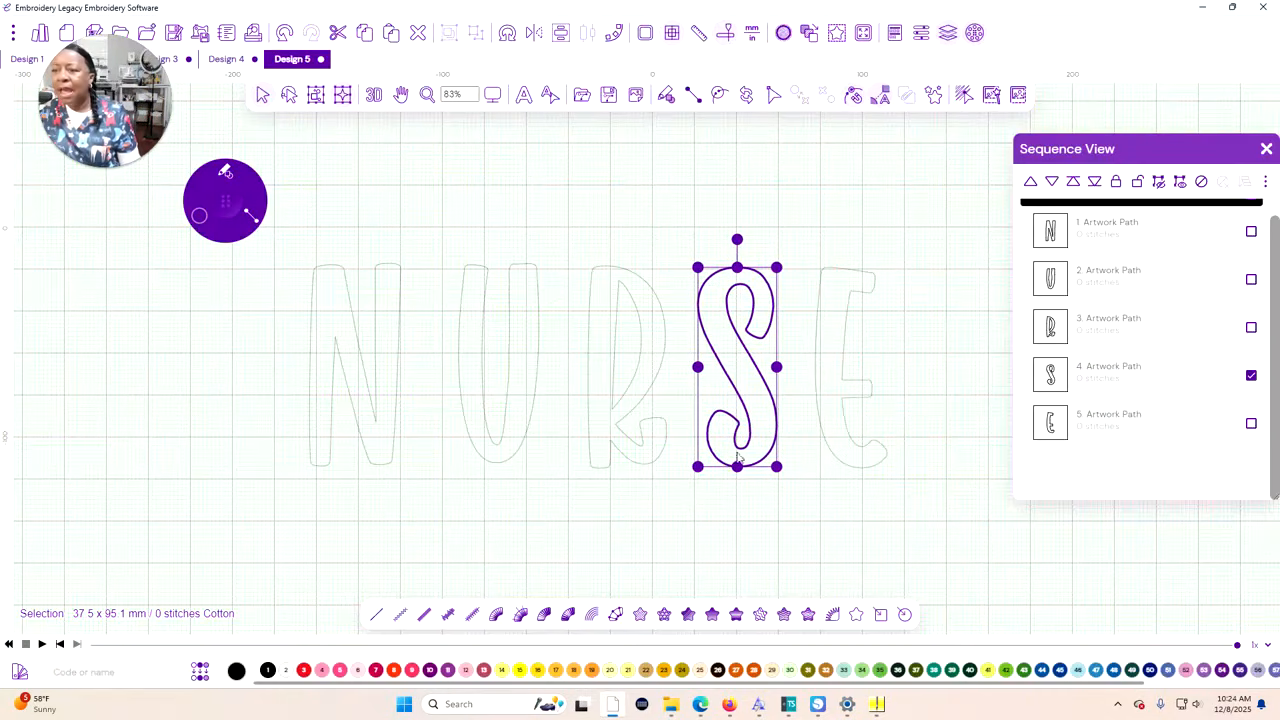
click(391, 465)
key(Right)
key(Right)
key(Right)
click(561, 509)
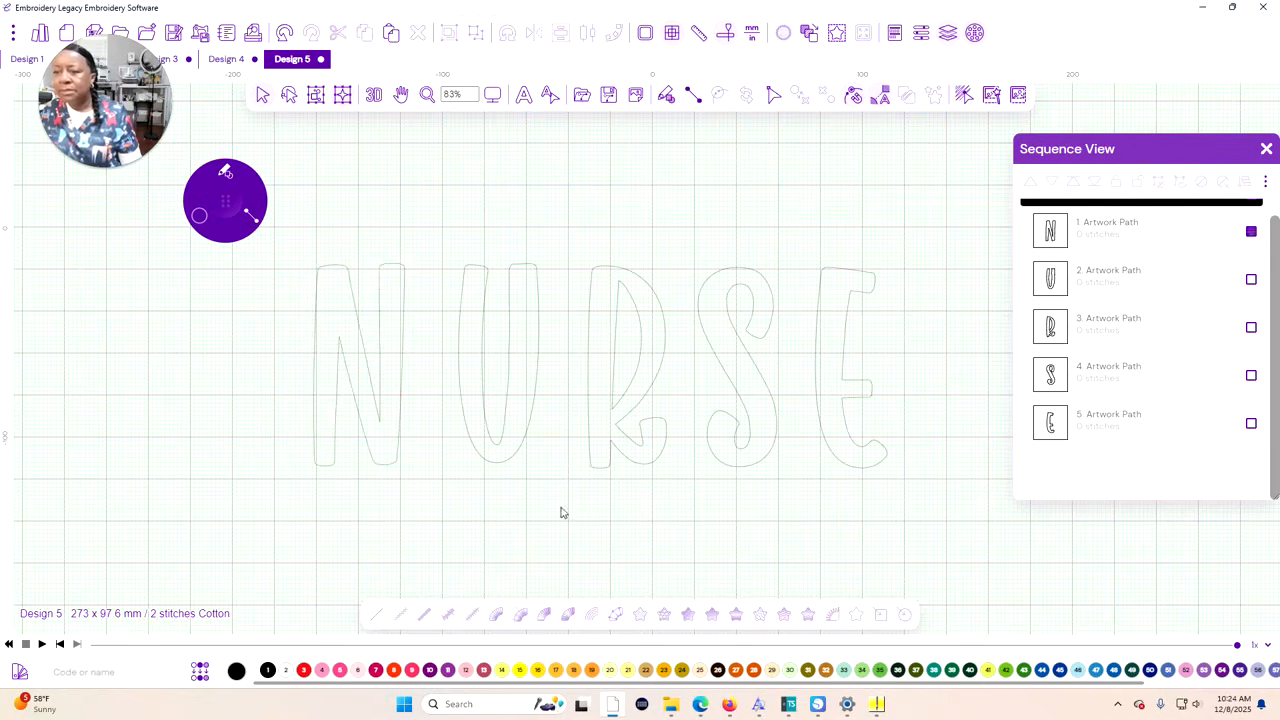
Select all five NURSE letters, distribute them horizontally and clear the selection
drag(903, 513, 285, 219)
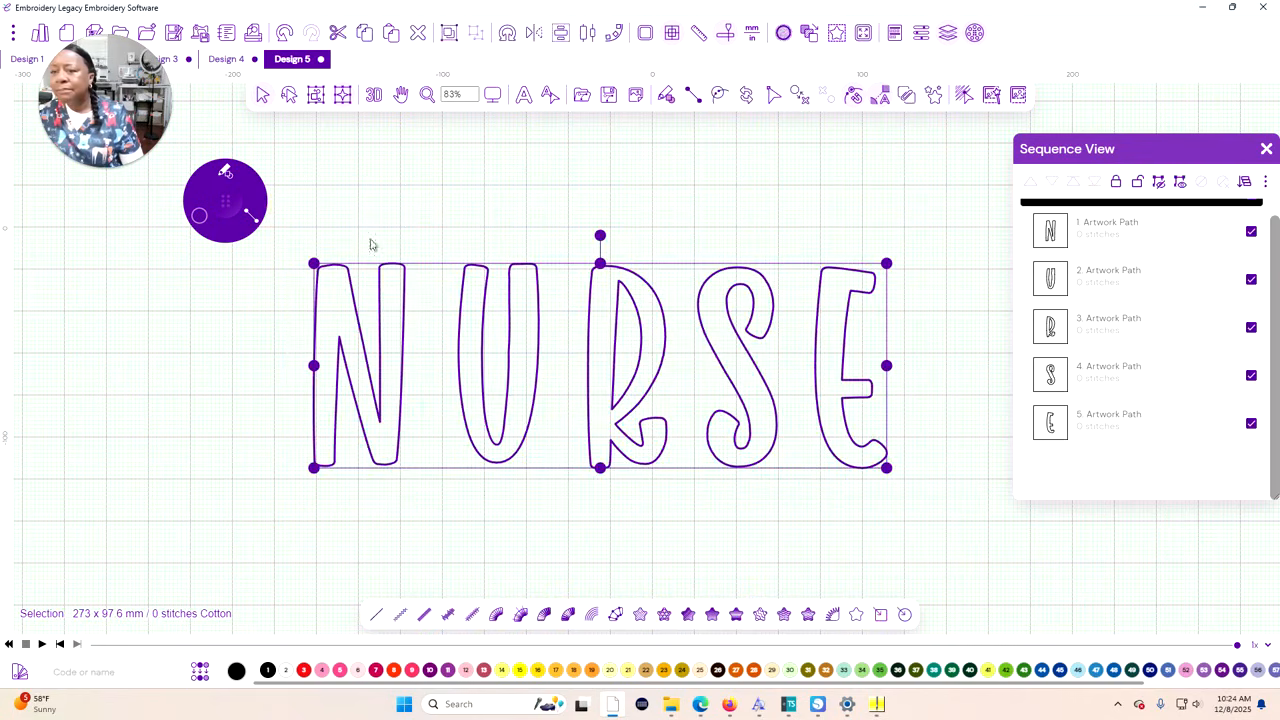
click(560, 35)
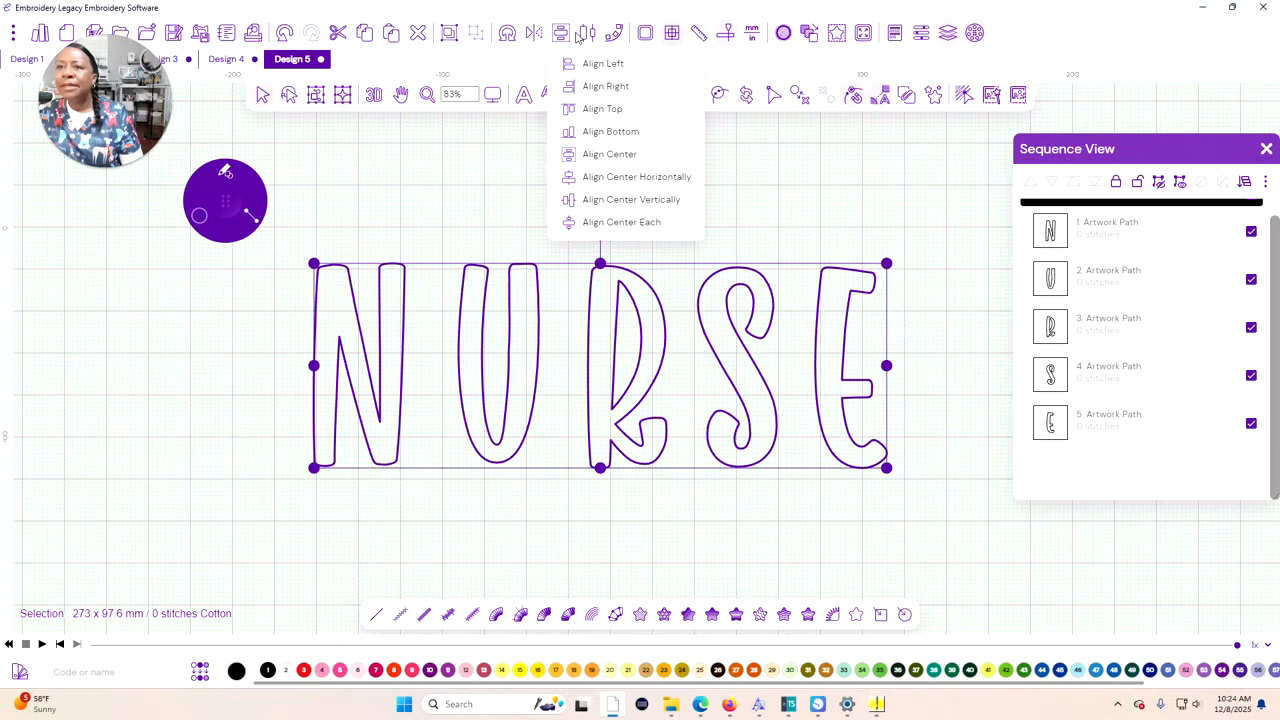
click(587, 34)
click(587, 34)
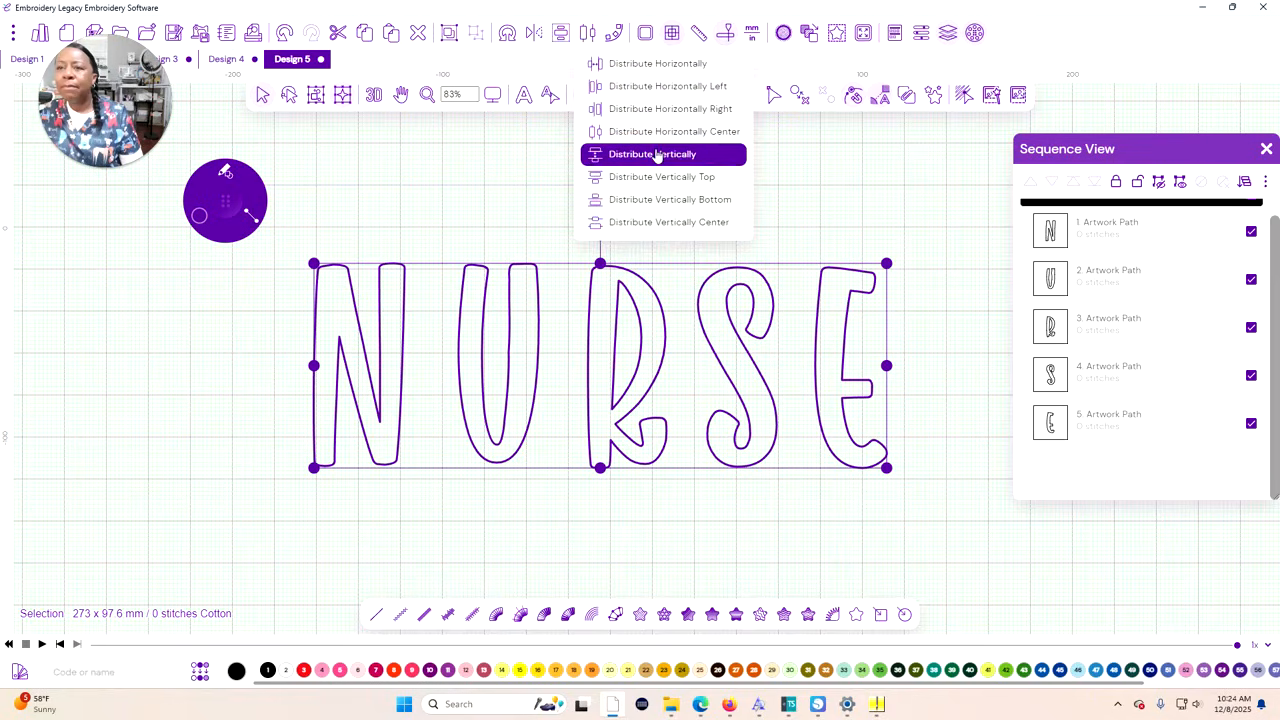
click(641, 75)
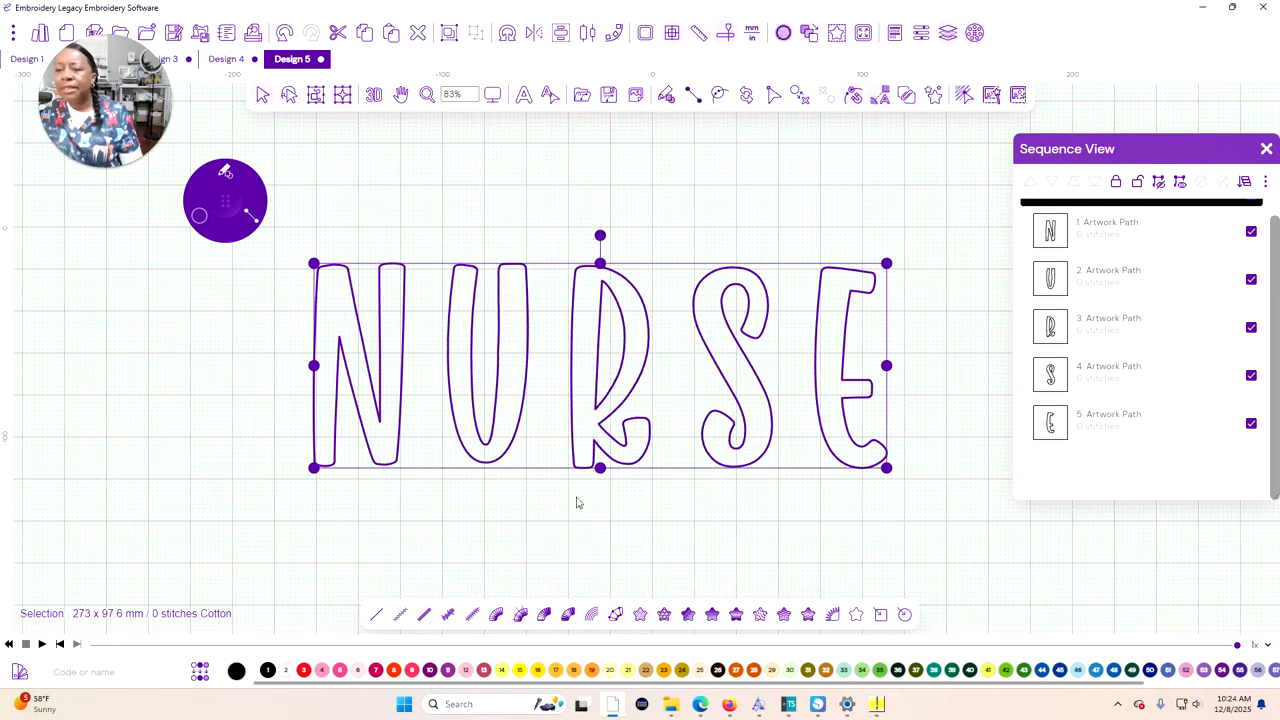
click(561, 540)
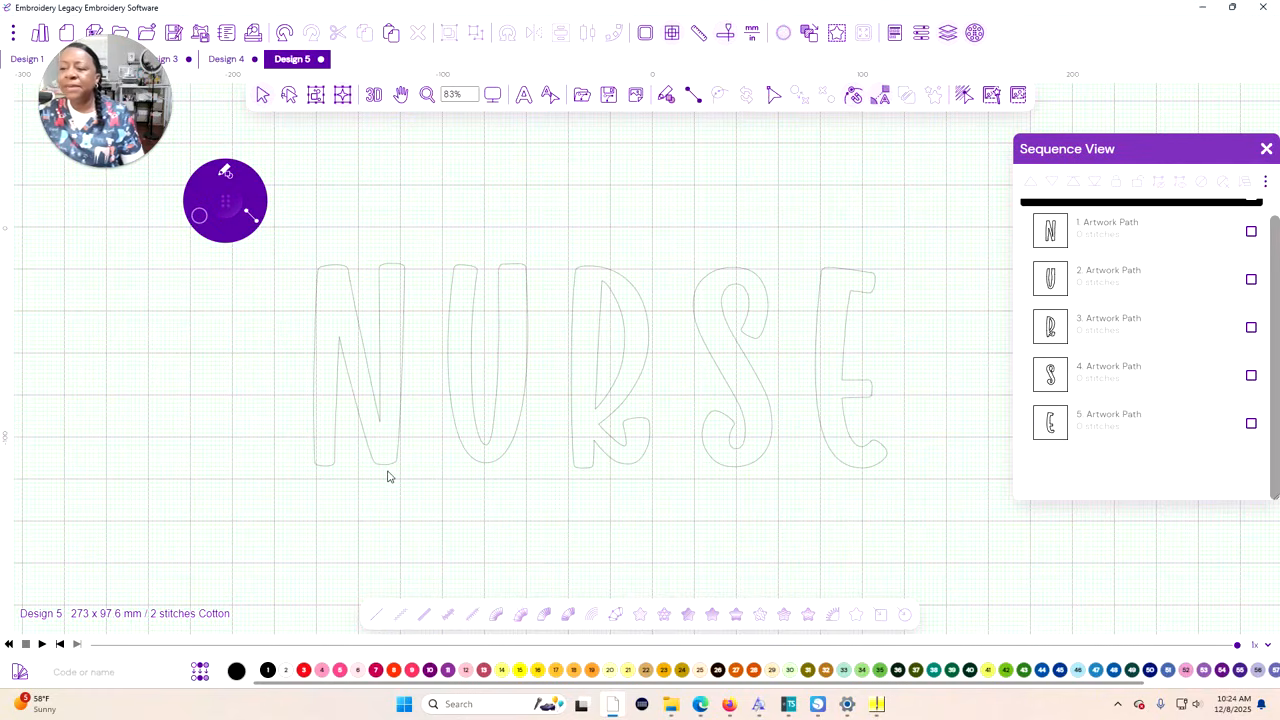
Create a single outside contour around all five letters with round corners and 5 mm spacing
drag(913, 528, 277, 209)
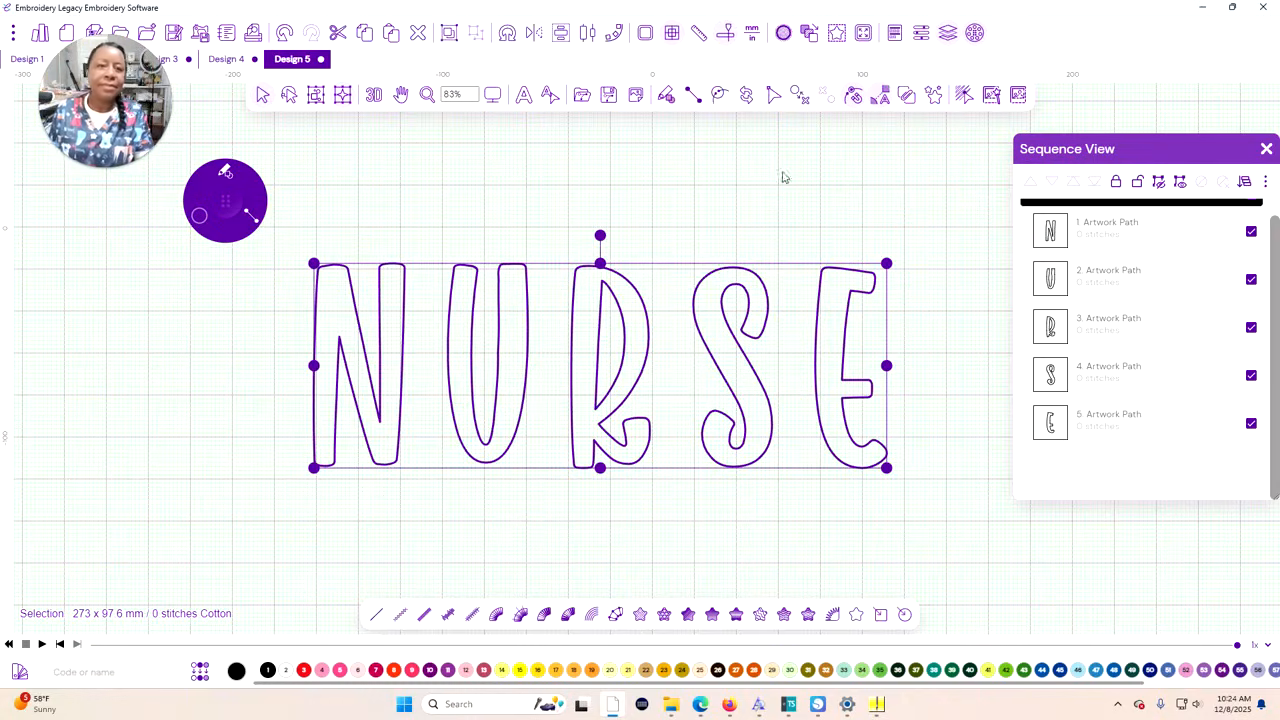
click(962, 100)
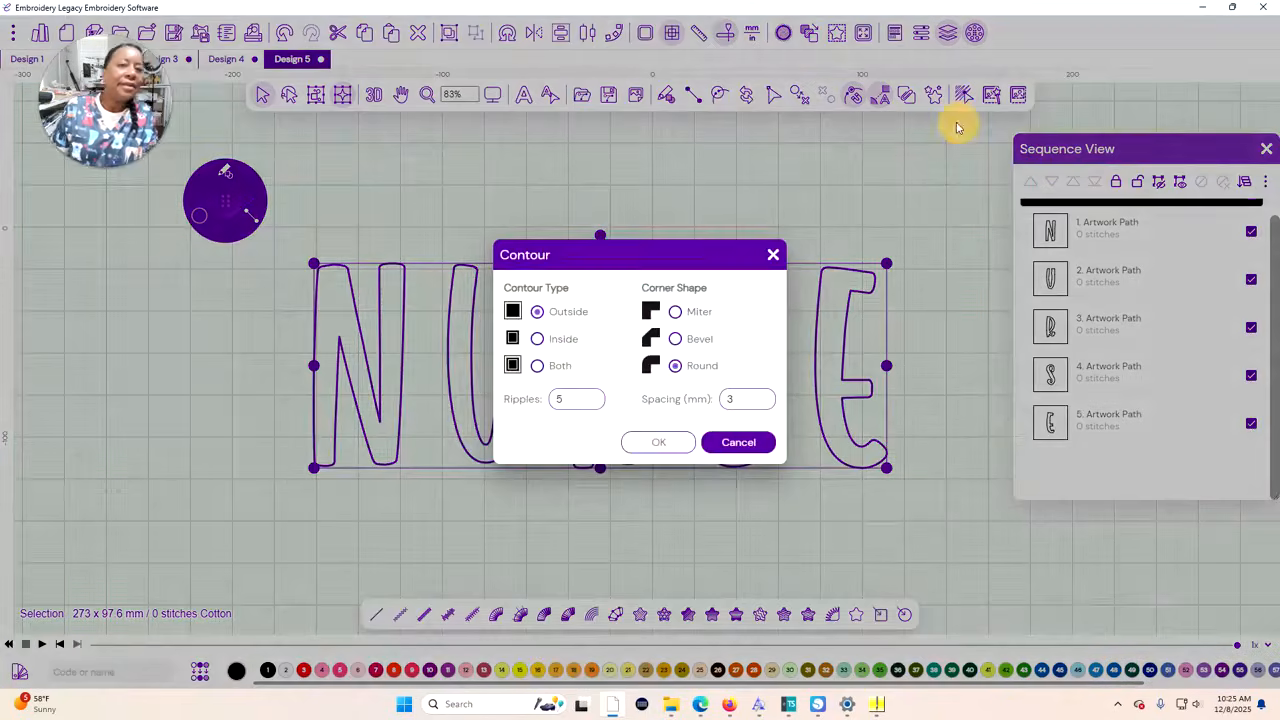
drag(565, 401, 486, 401)
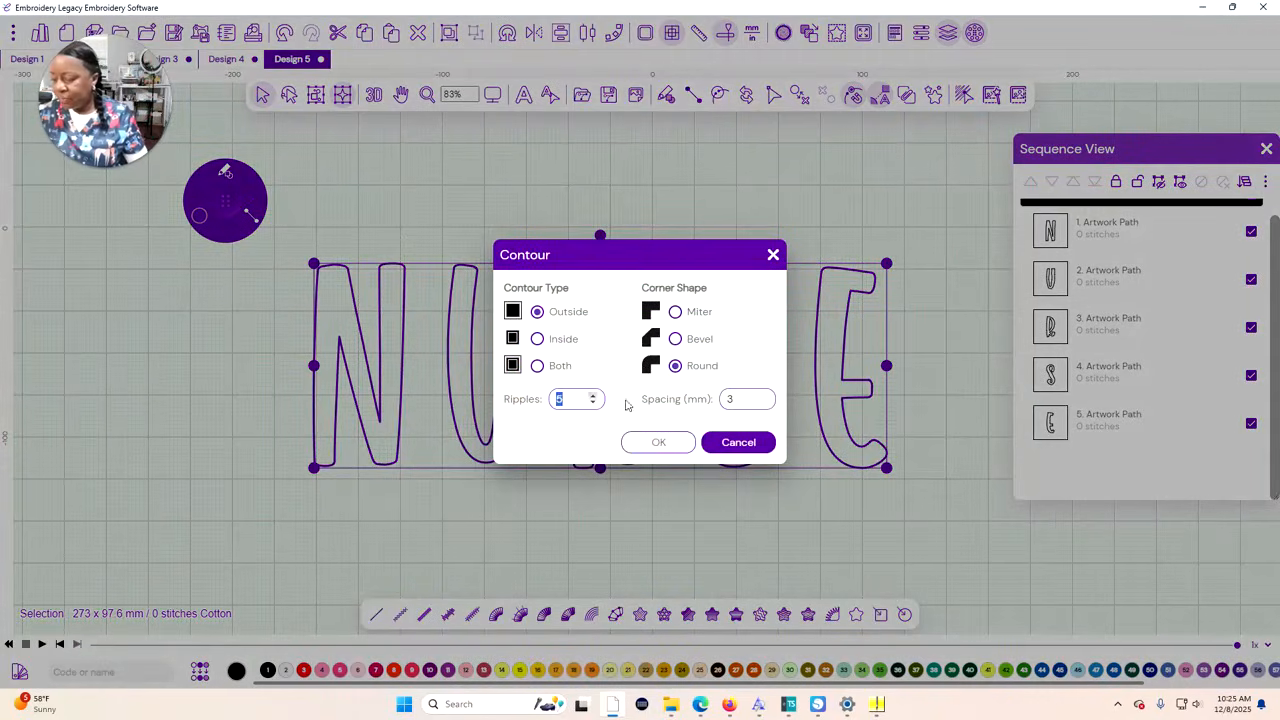
drag(740, 399, 680, 398)
text(5)
click(659, 442)
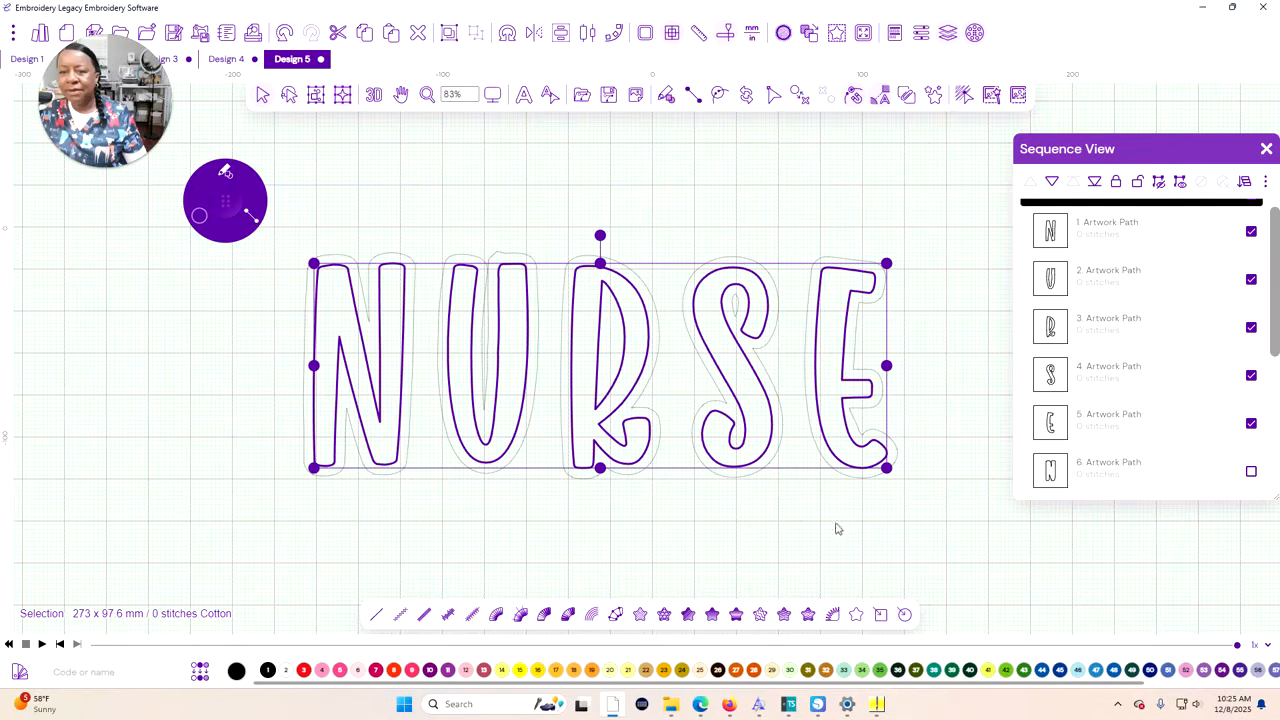
Delete the tiny leftover contour path inside the upper loop of the S
click(666, 569)
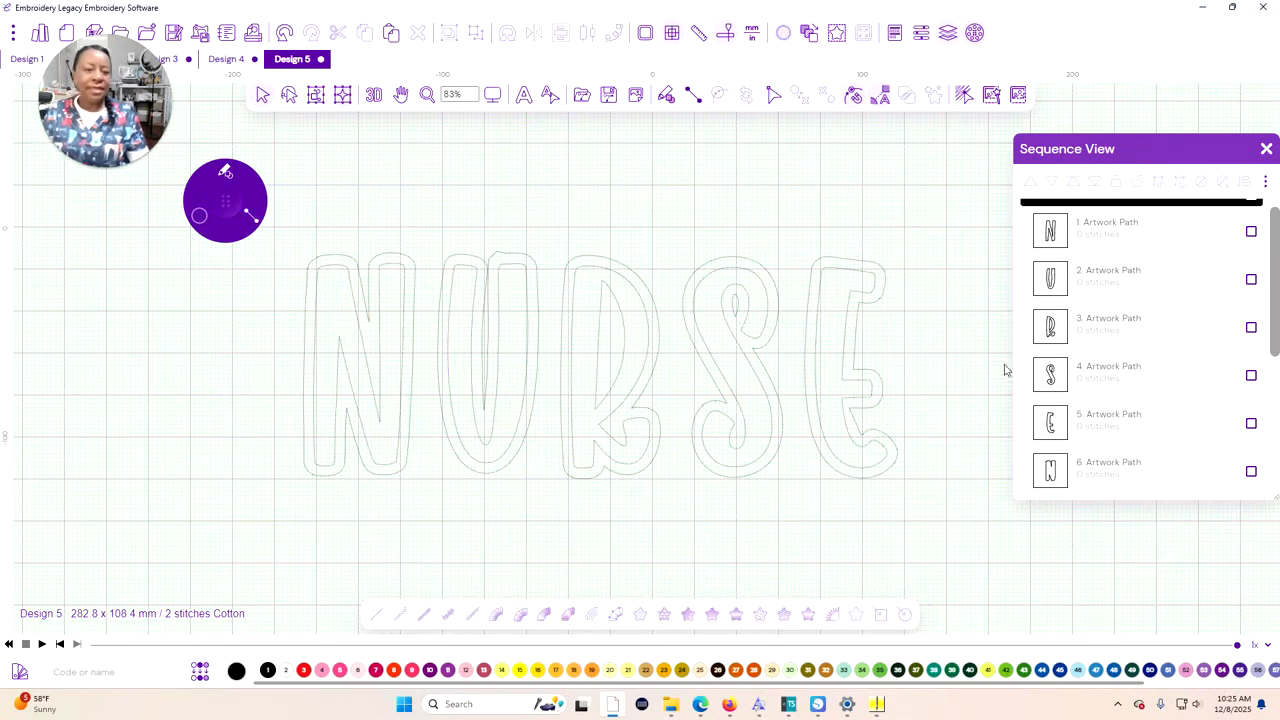
scroll(1065, 357, down, 5)
click(1057, 443)
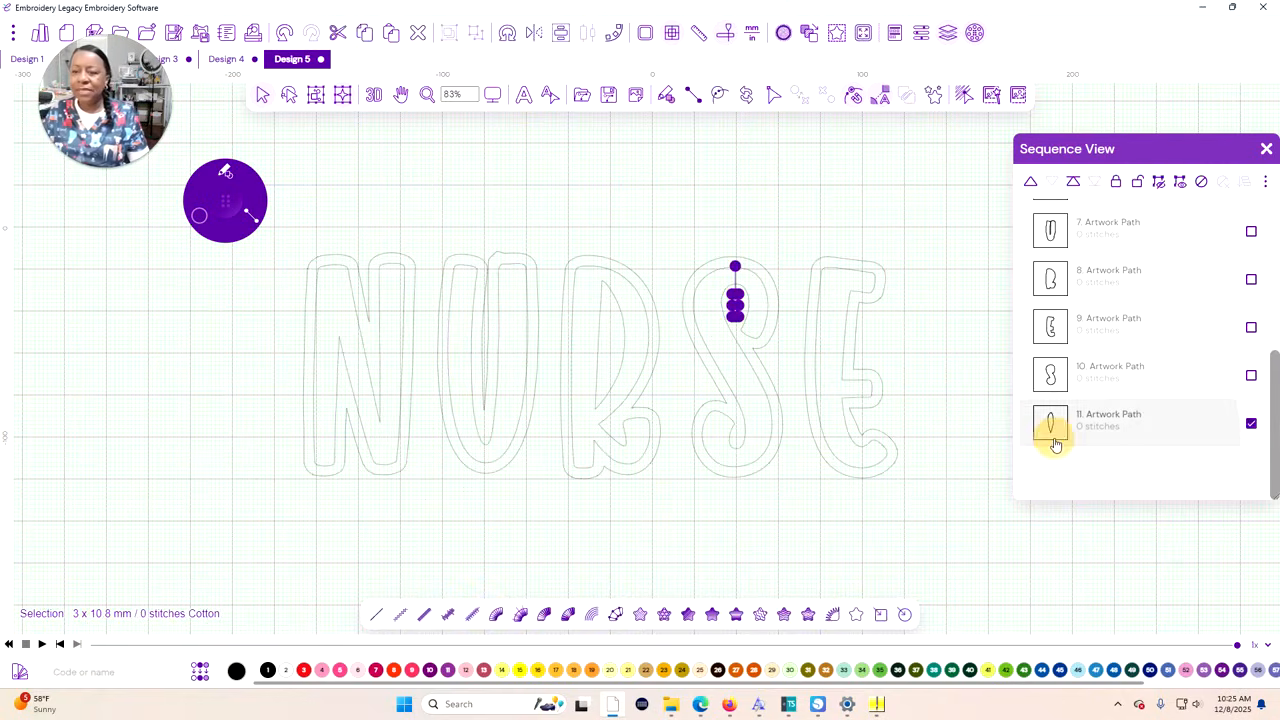
key(Delete)
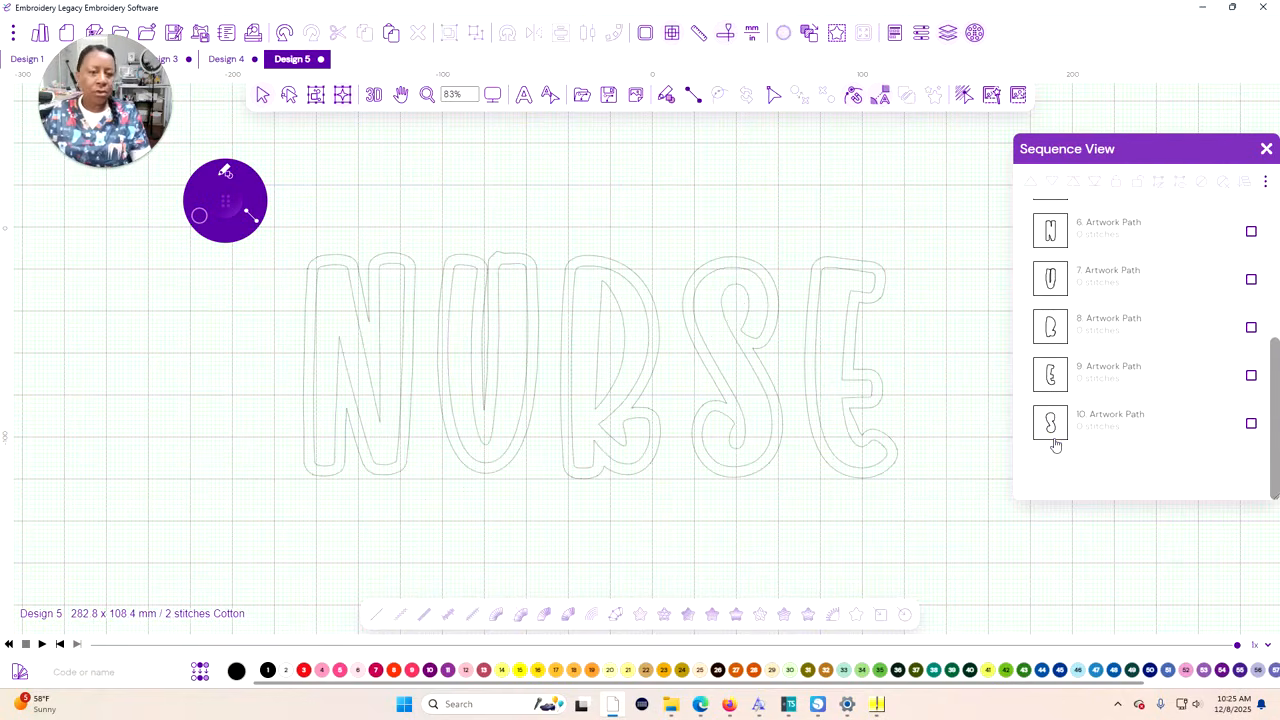
click(484, 363)
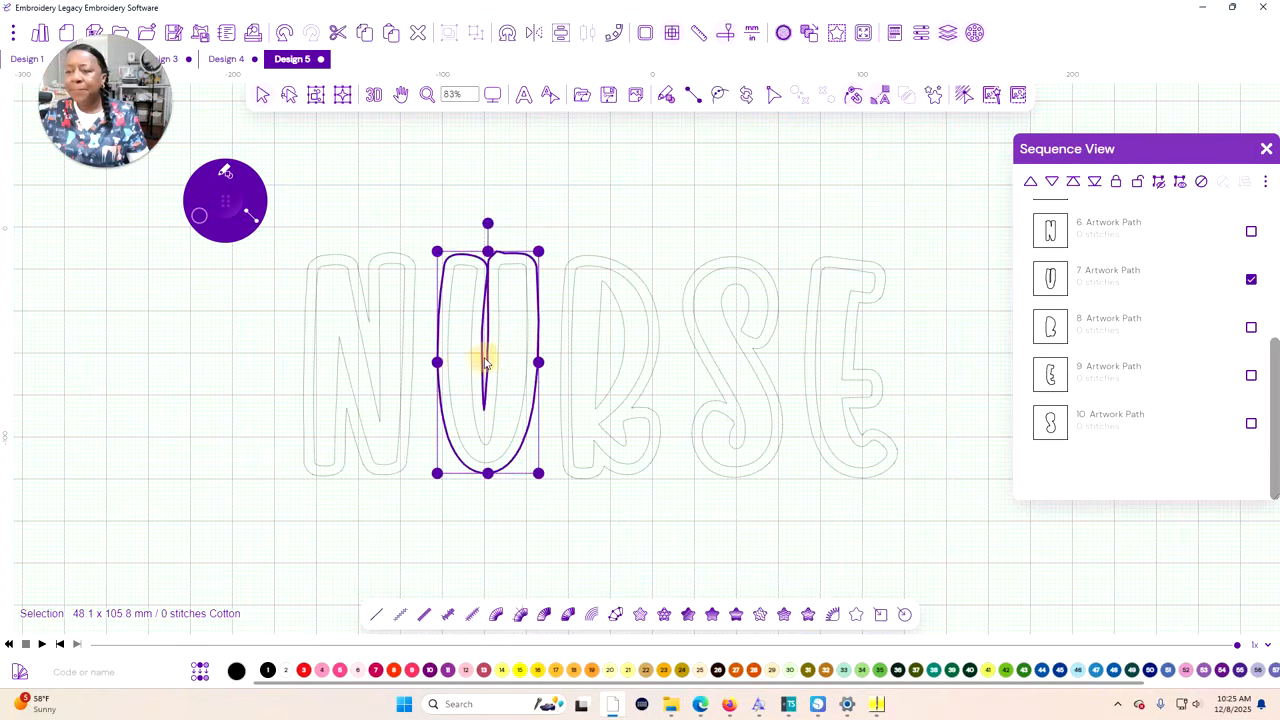
right_click(556, 531)
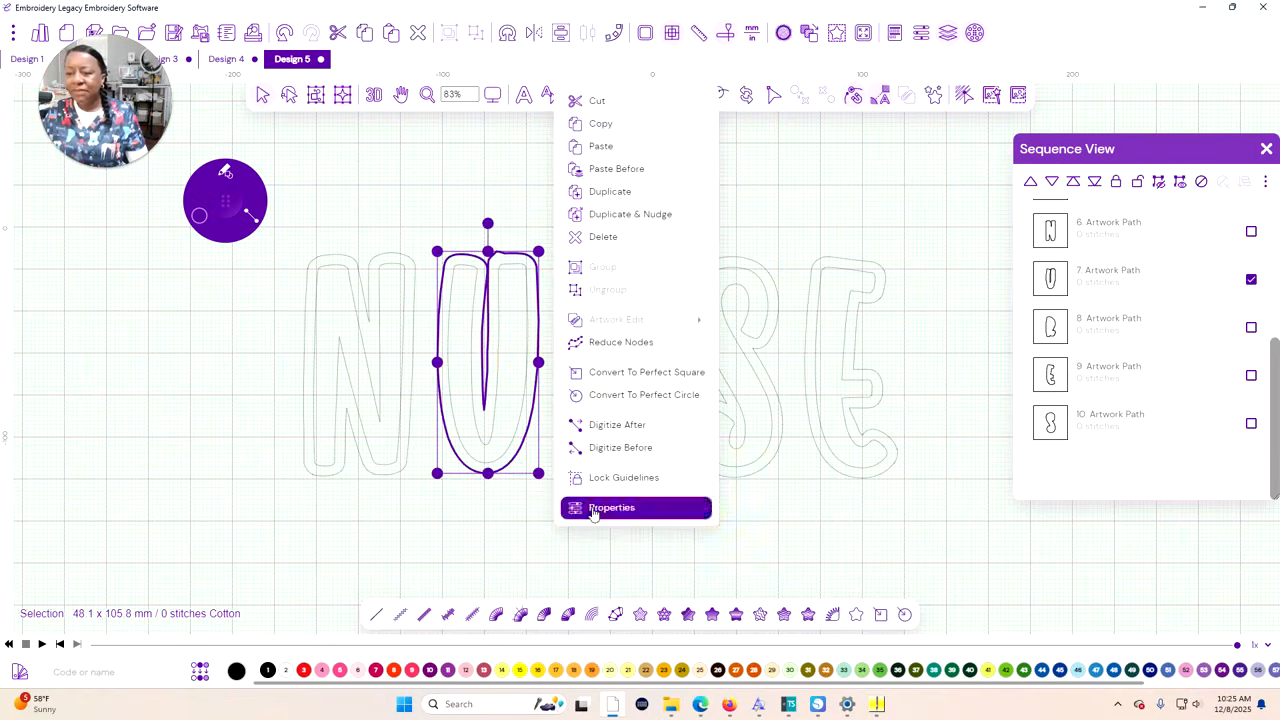
click(759, 565)
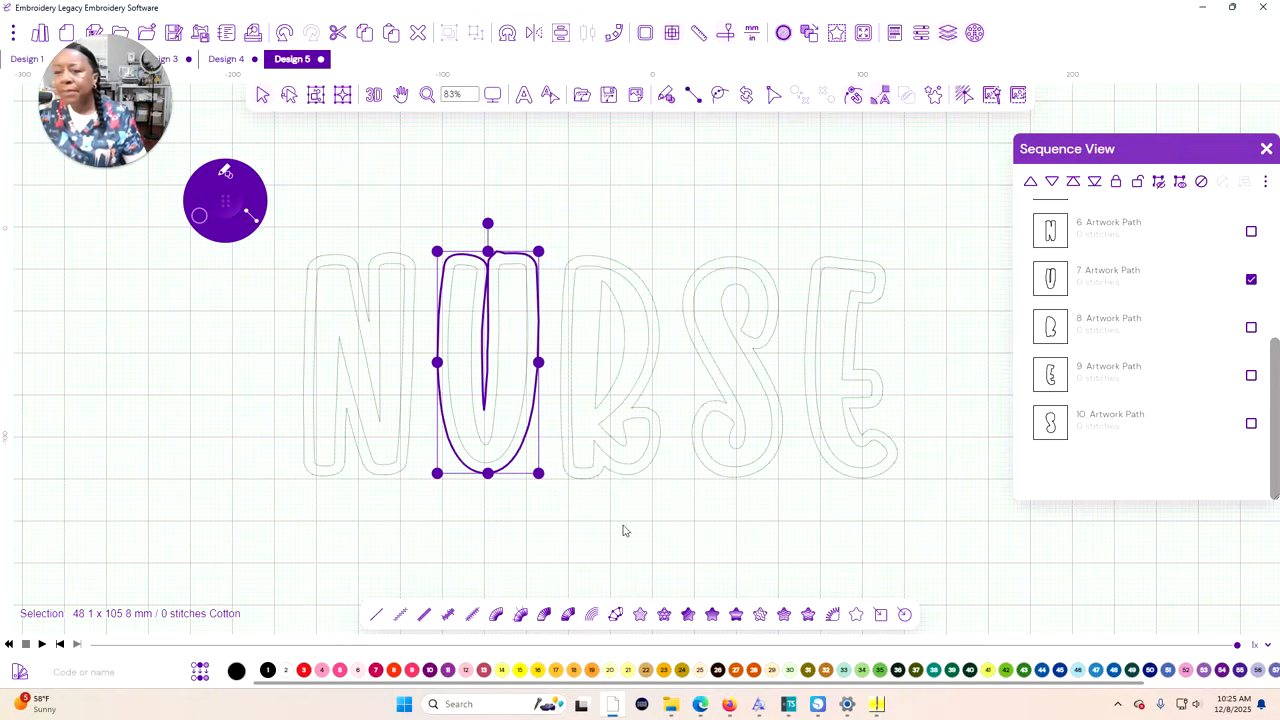
click(645, 495)
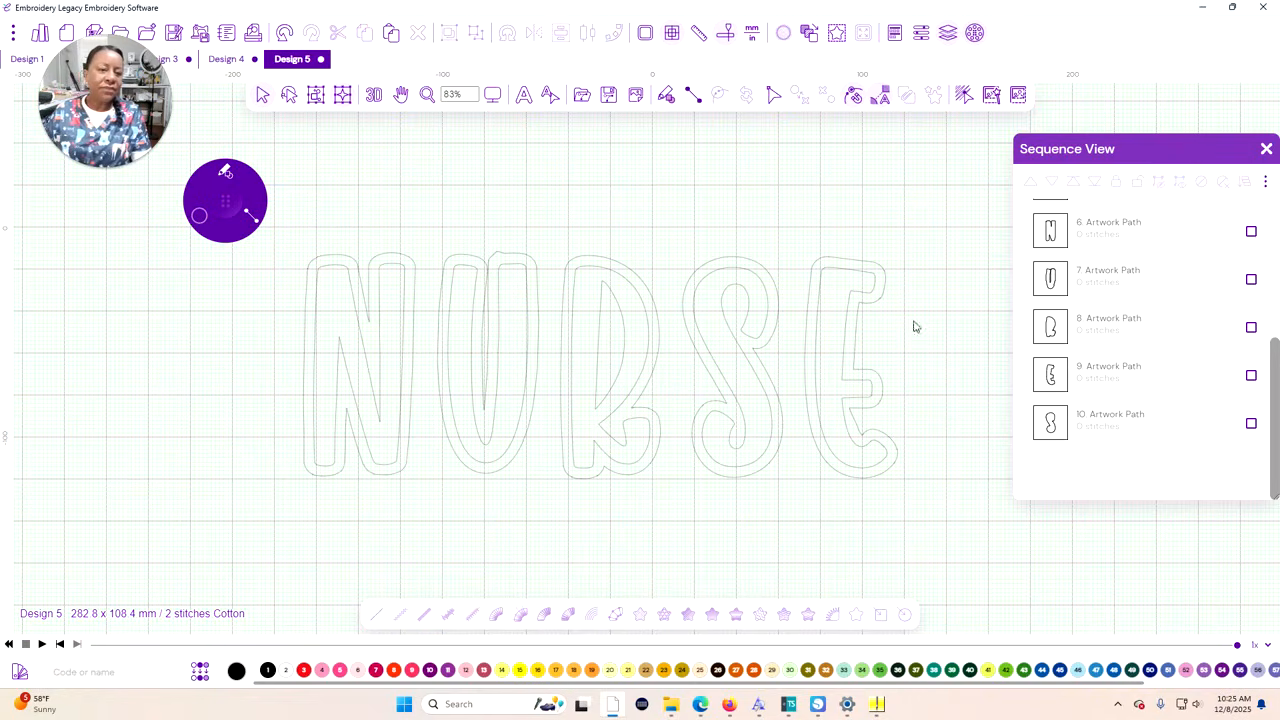
Open the U's outer contour for path editing and delete the lowest point of the narrow spike between its stems
click(1106, 282)
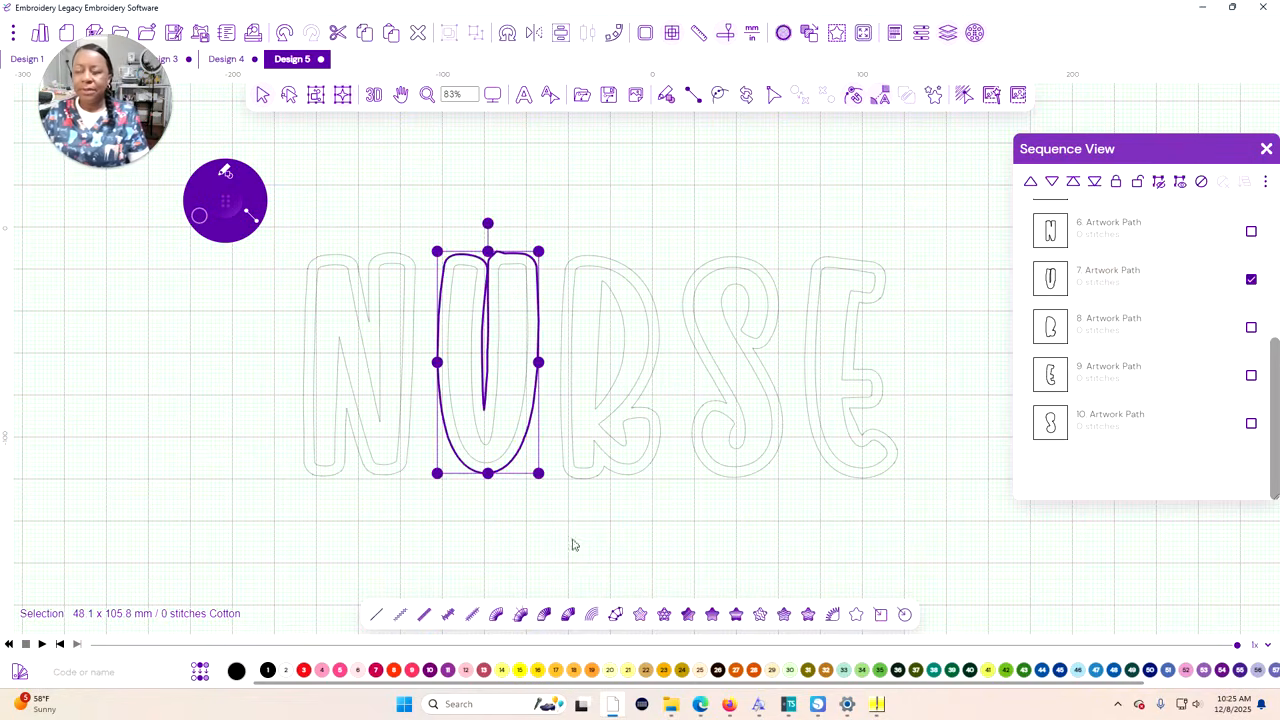
click(777, 100)
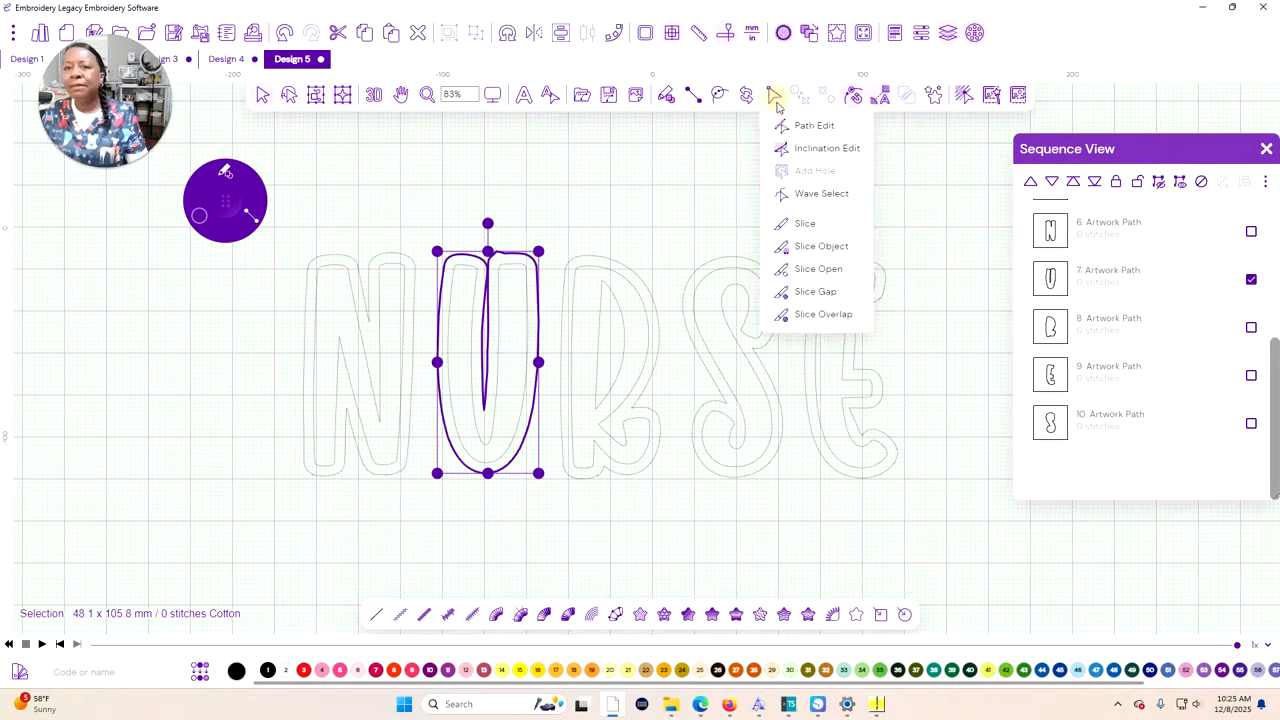
click(790, 123)
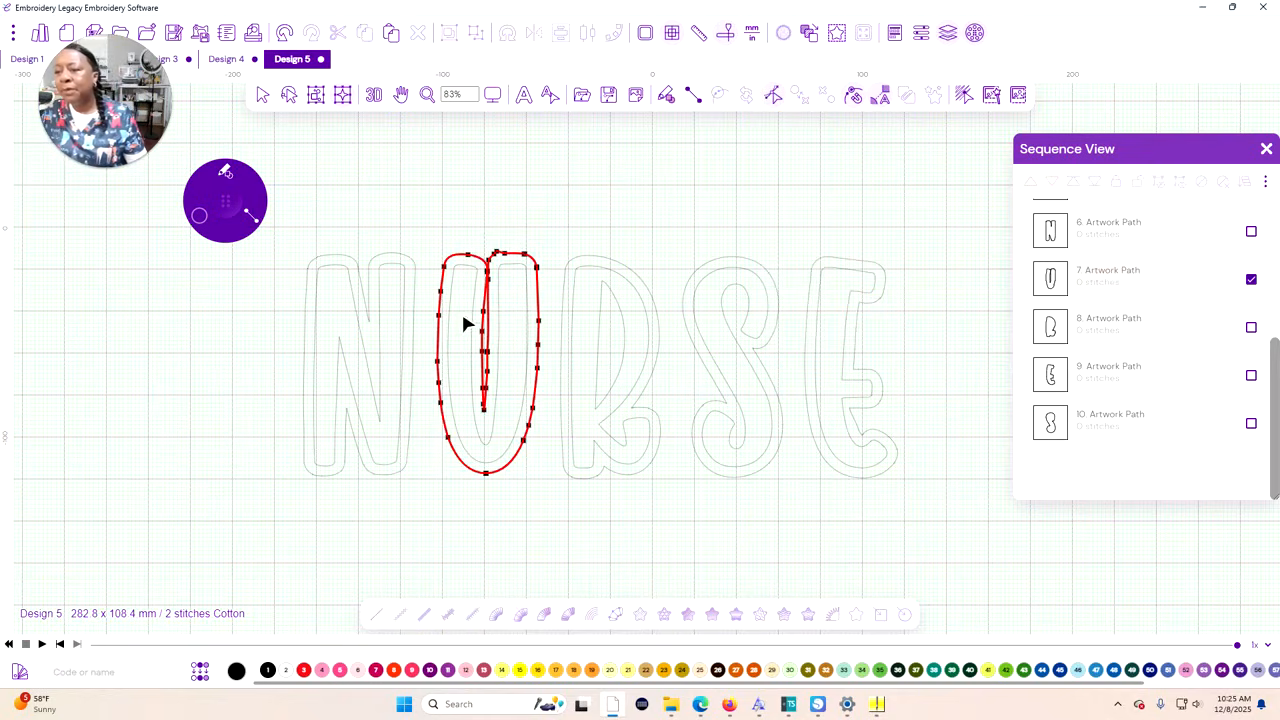
click(490, 406)
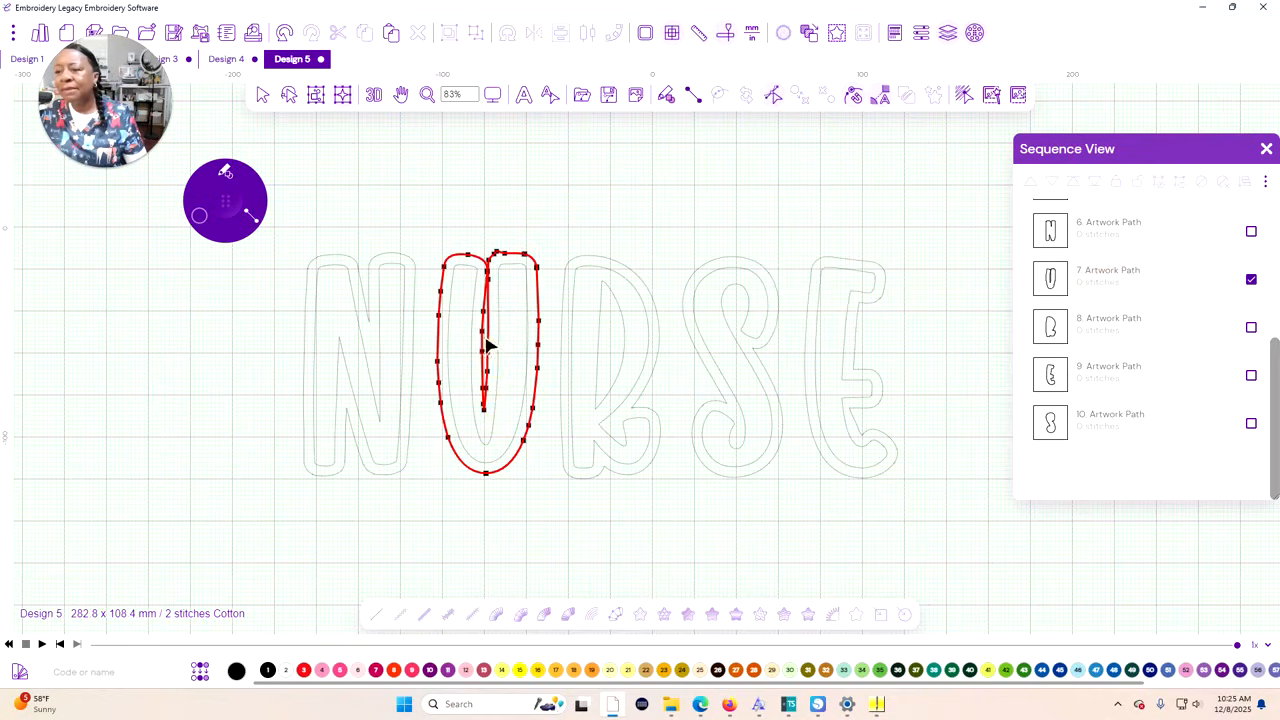
scroll(486, 326, up, 5)
click(494, 300)
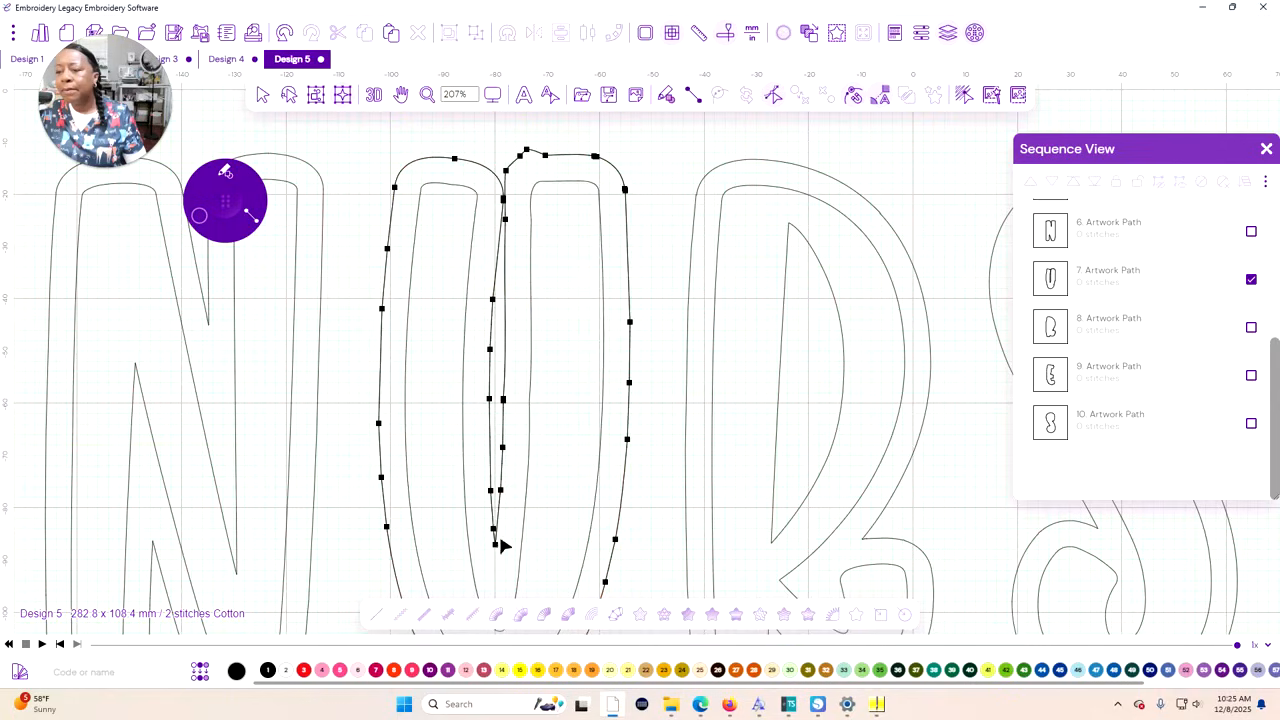
click(497, 546)
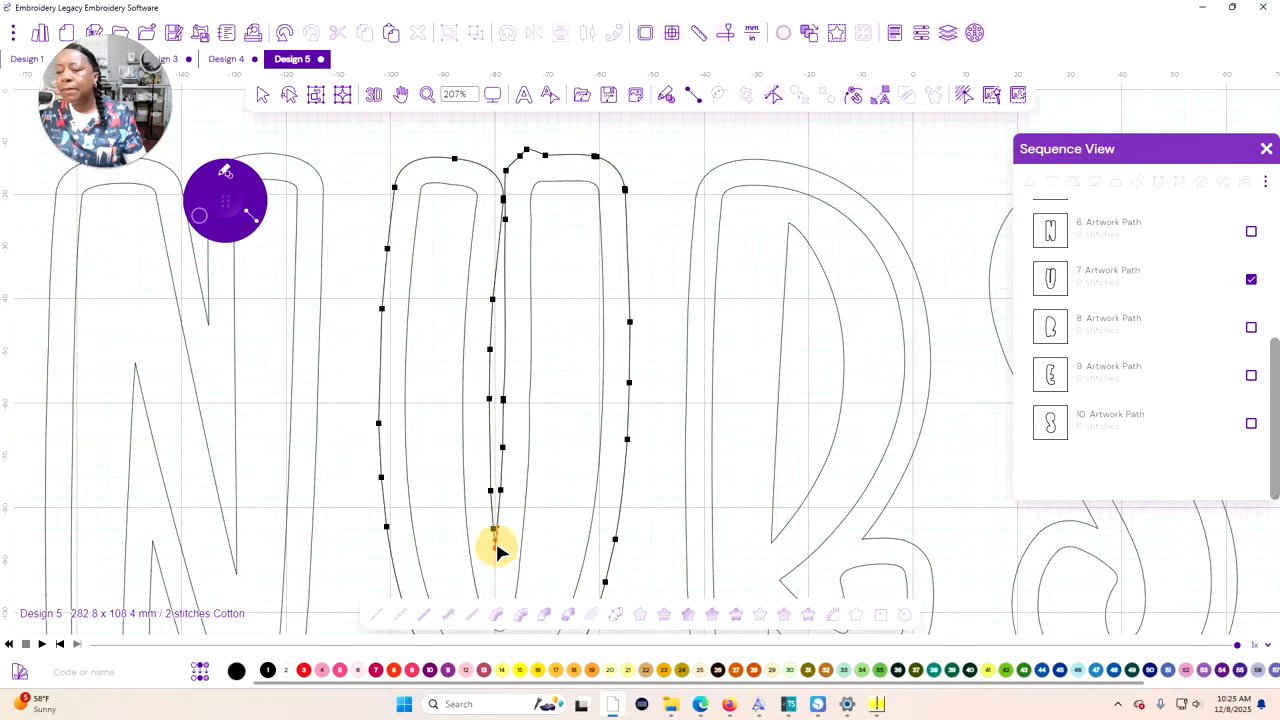
right_click(496, 546)
click(528, 652)
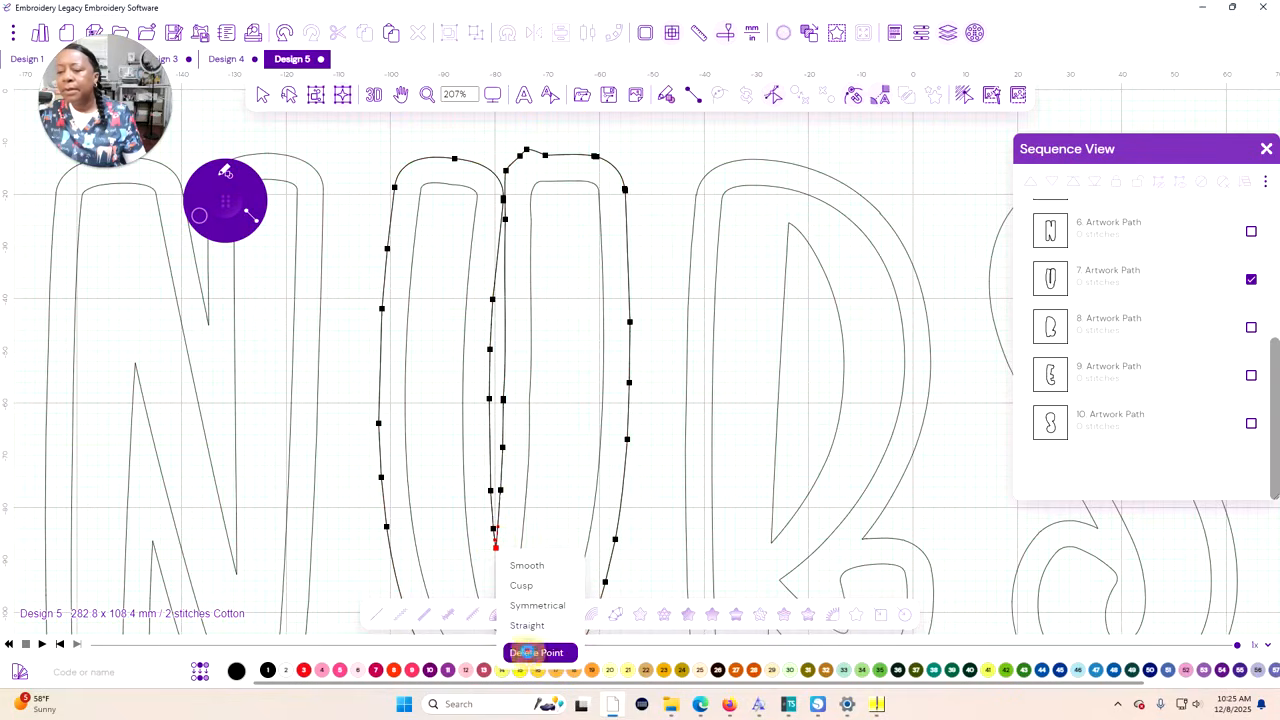
drag(508, 532, 490, 295)
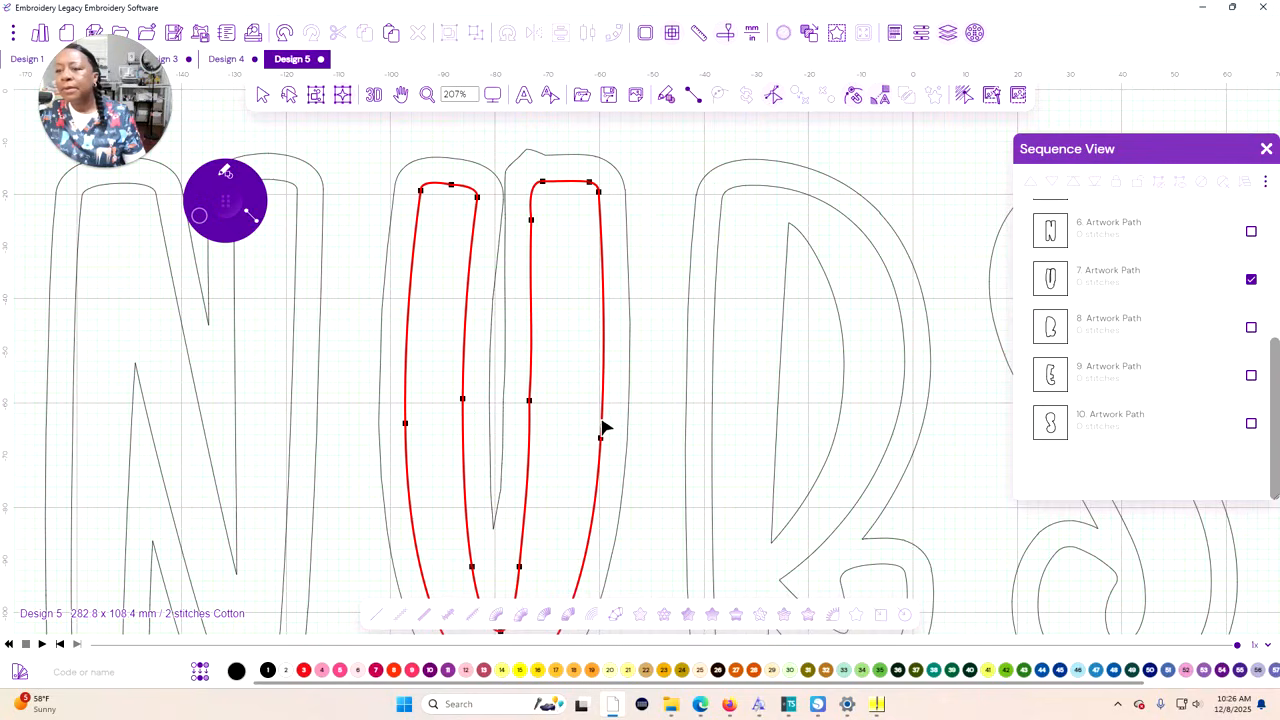
click(773, 94)
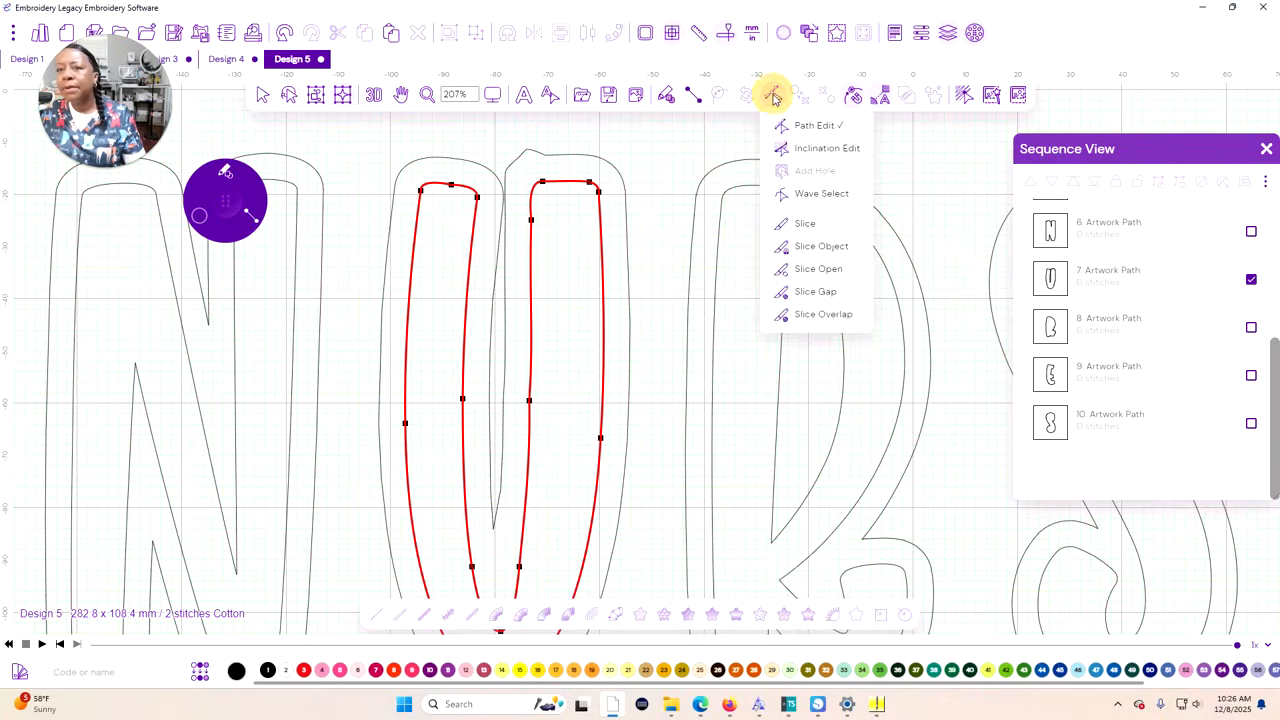
click(805, 130)
click(773, 94)
click(808, 126)
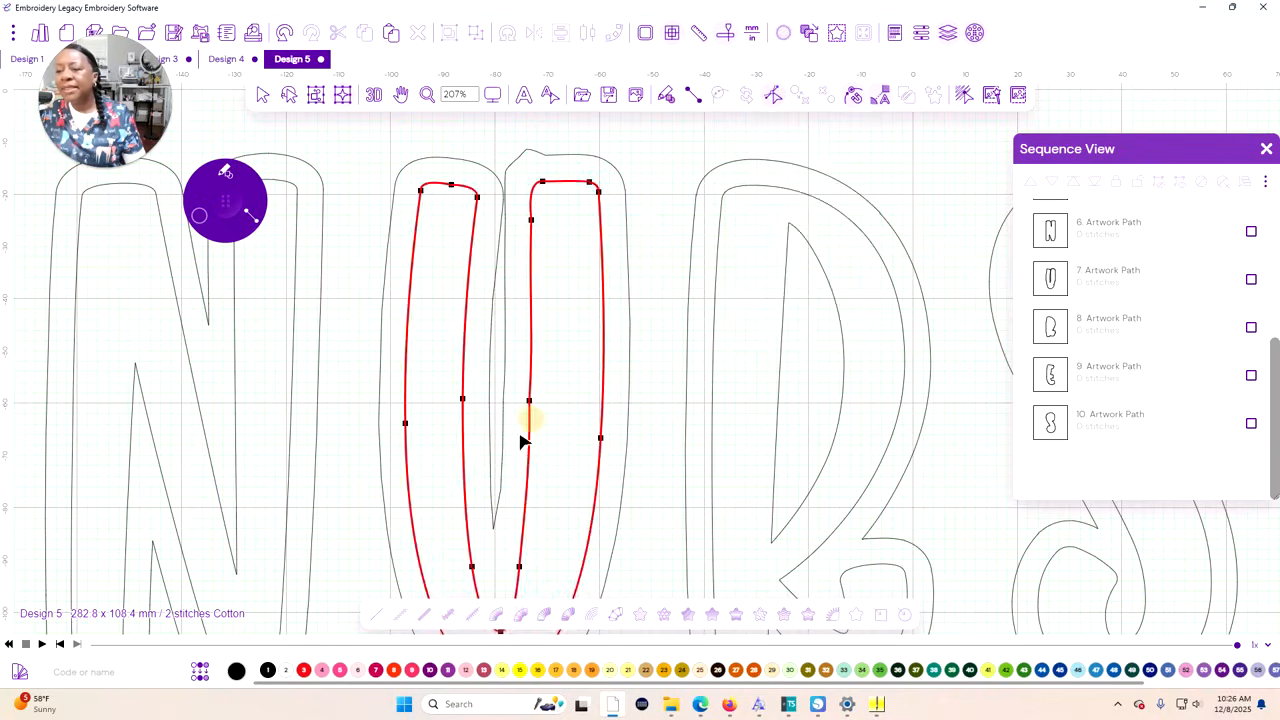
Delete the points halfway down both edges of the narrow spike in the U's outer contour
click(503, 400)
right_click(503, 400)
click(540, 506)
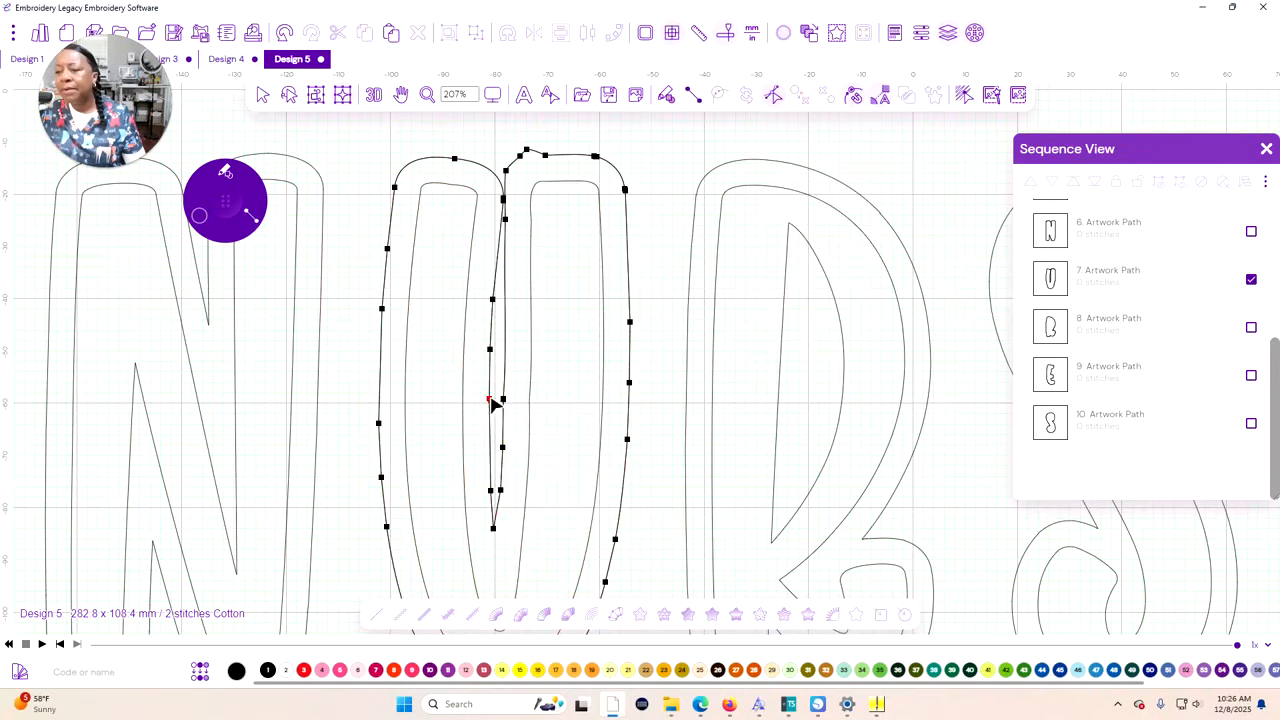
right_click(492, 405)
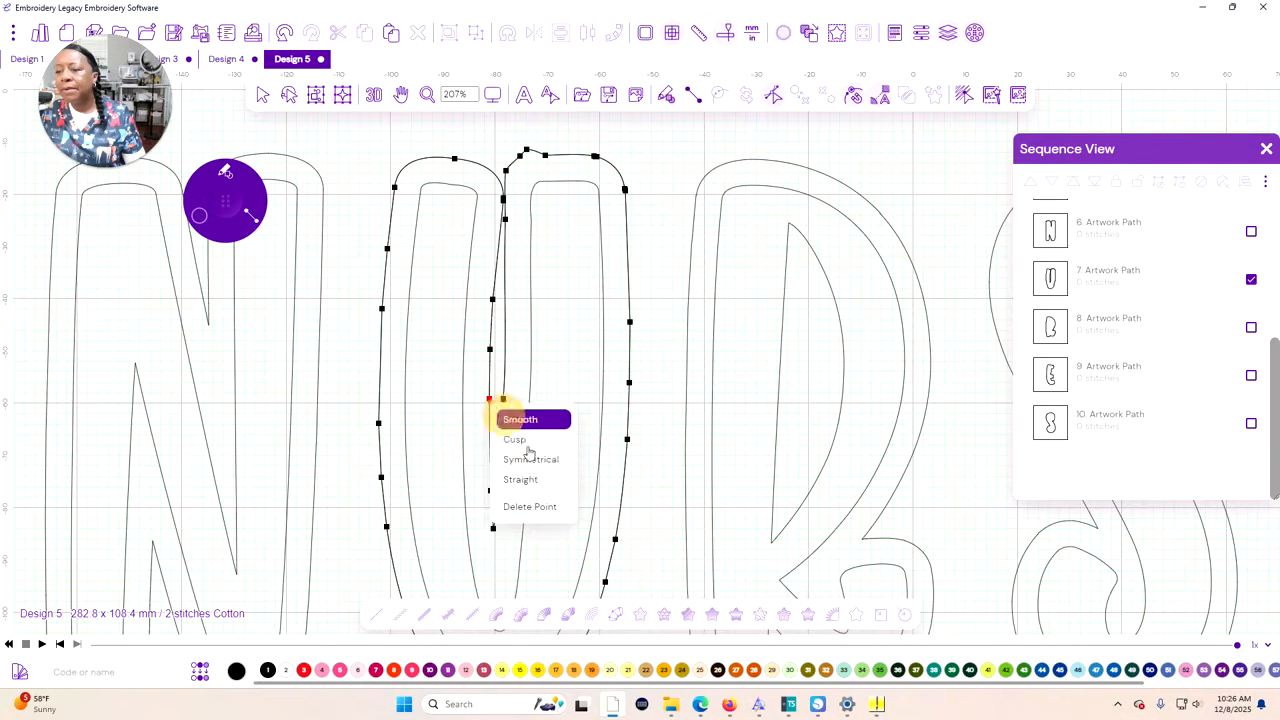
click(532, 506)
right_click(503, 400)
click(534, 505)
Delete the point near the upper end of the spike's right edge in the U's outer contour
click(507, 221)
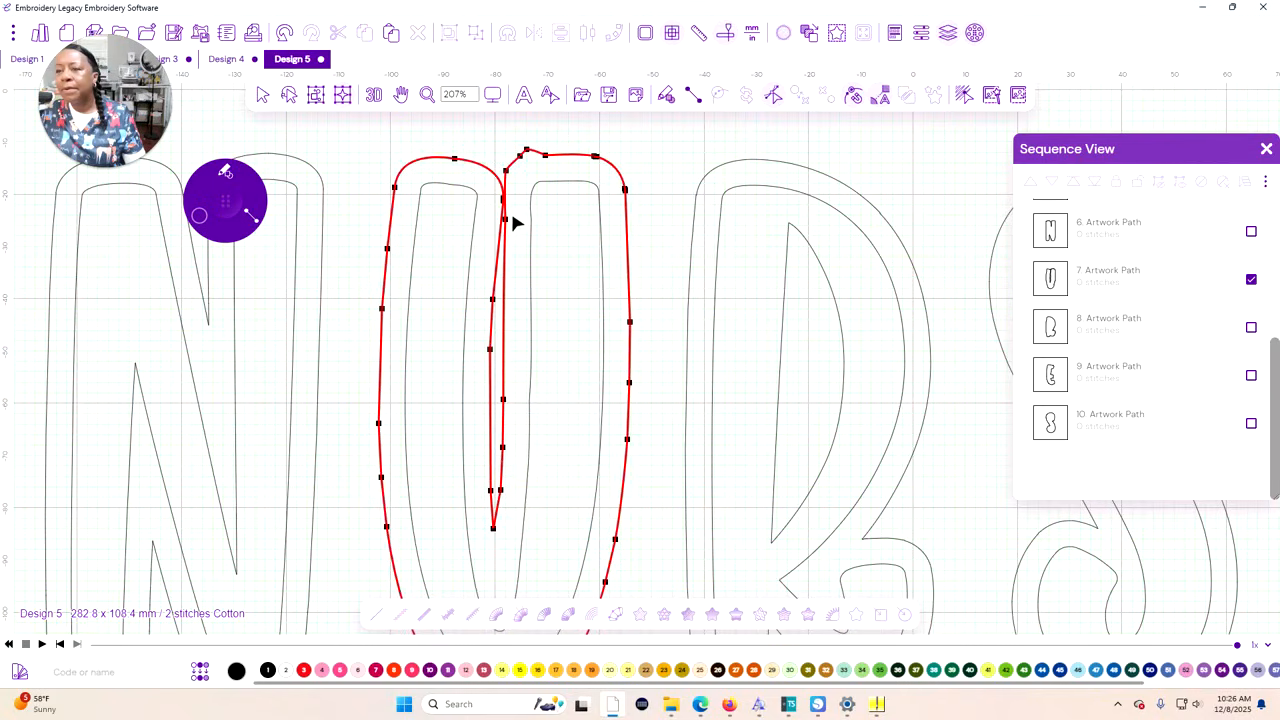
click(501, 214)
right_click(505, 221)
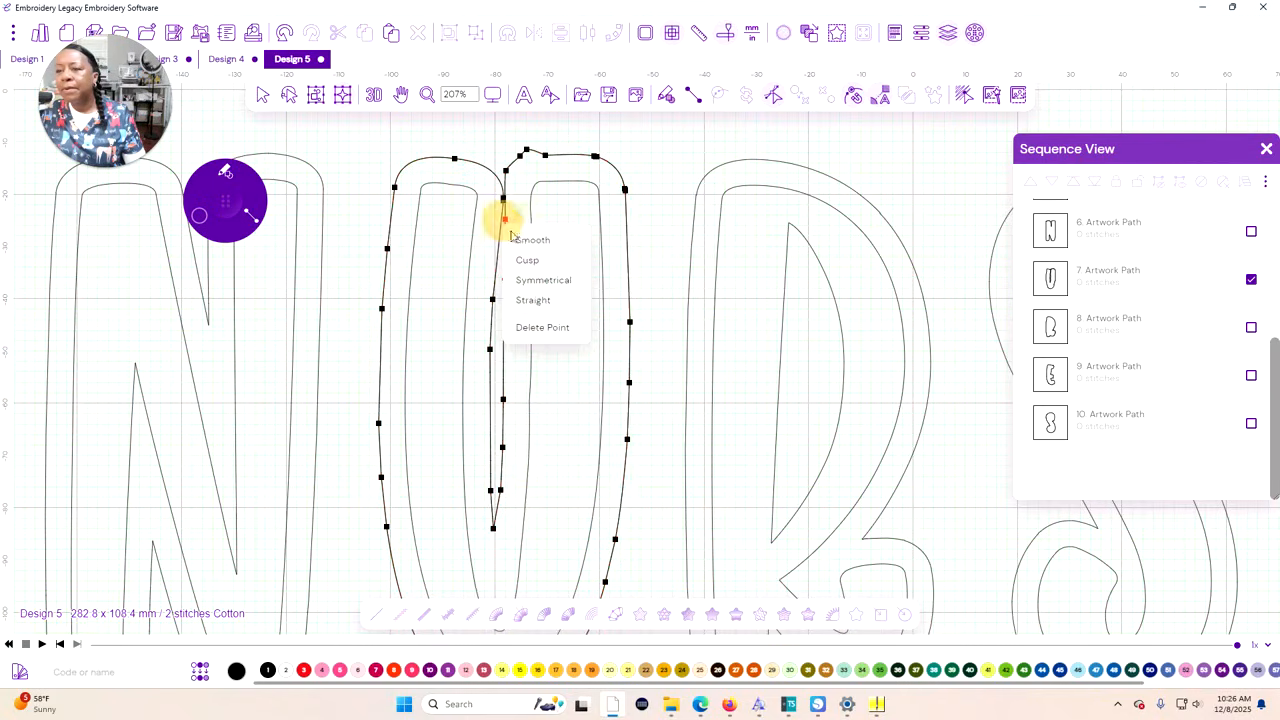
click(530, 328)
Delete the remaining points of the spike between the U contour's stems, leave path editing and clear the selection
click(494, 525)
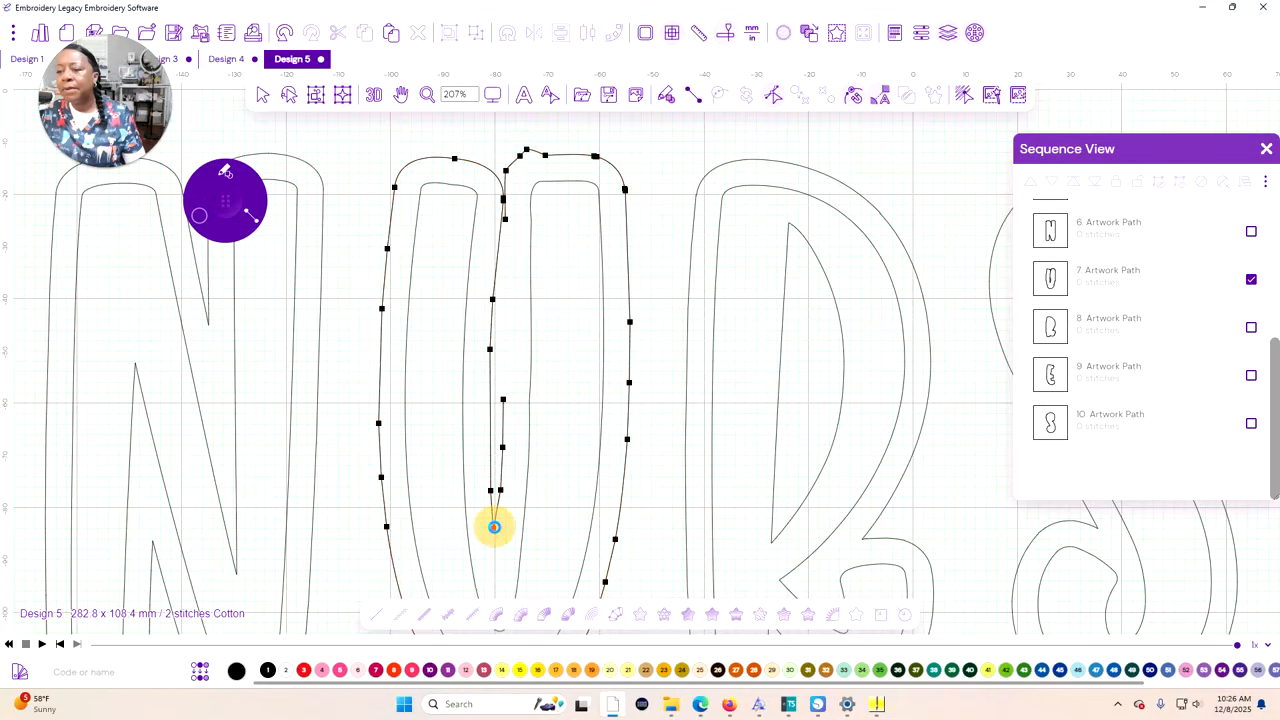
right_click(493, 528)
click(531, 636)
click(501, 492)
right_click(500, 491)
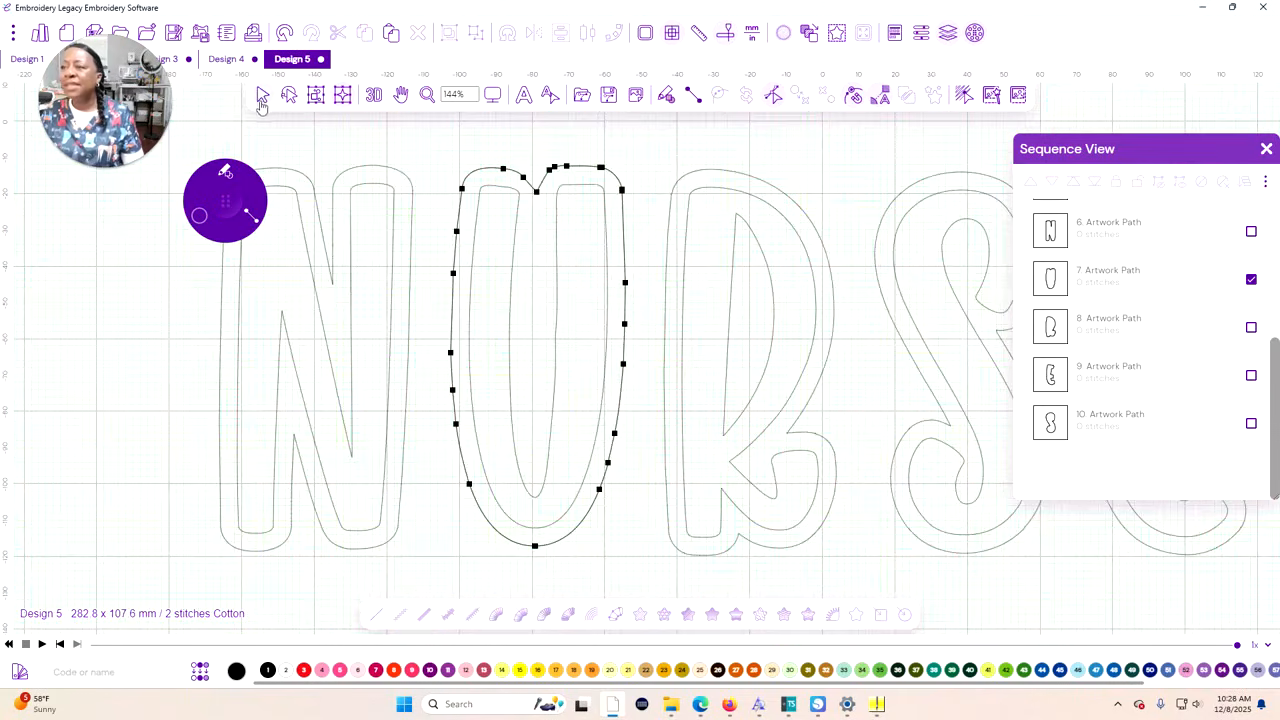
click(263, 96)
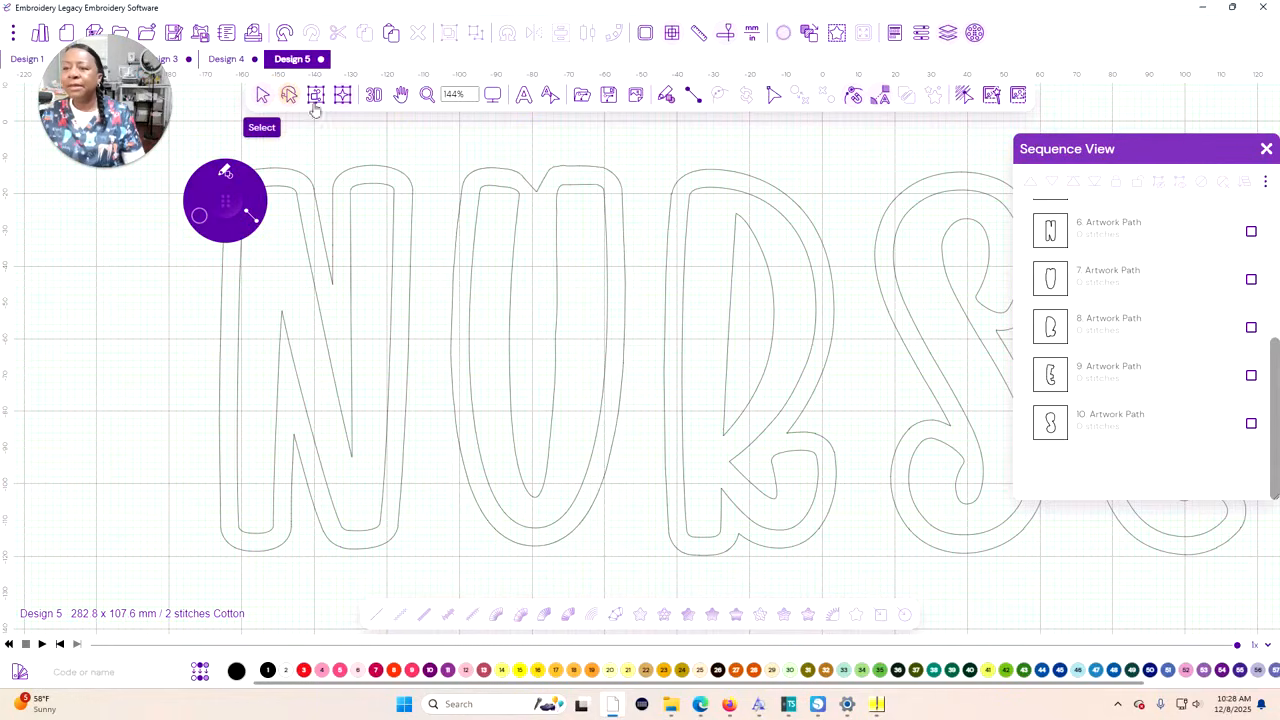
click(522, 182)
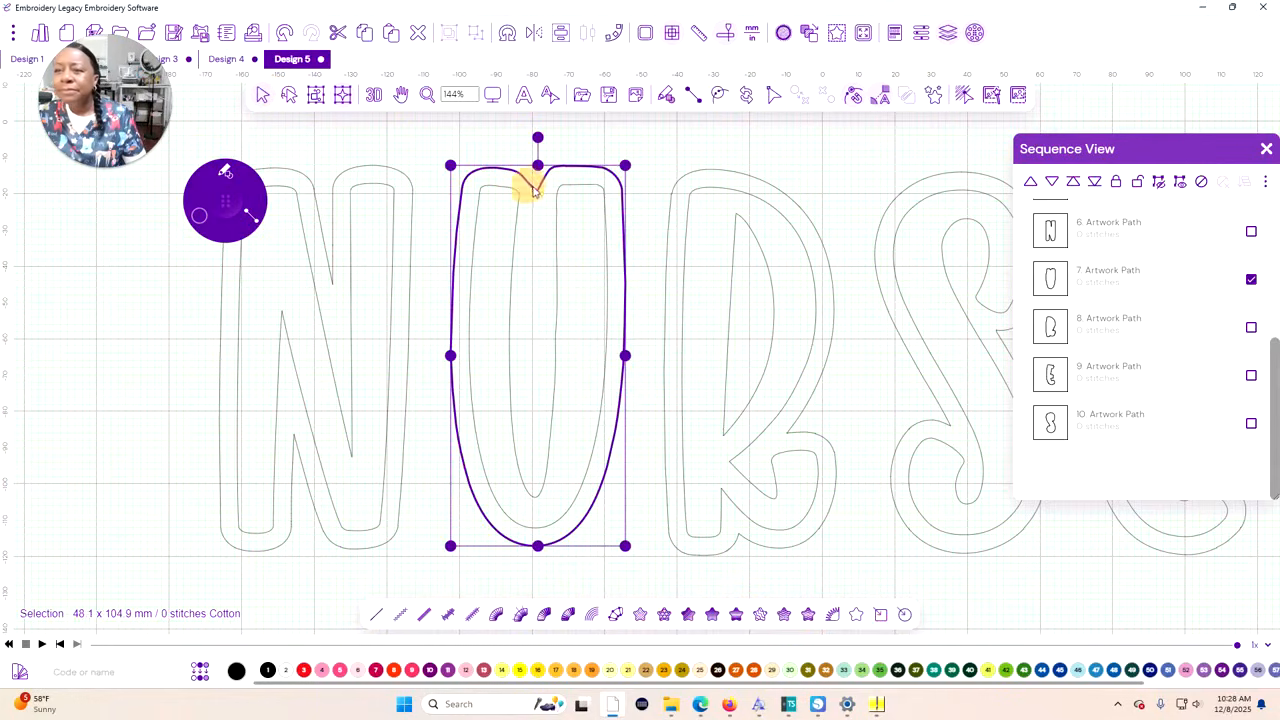
click(436, 354)
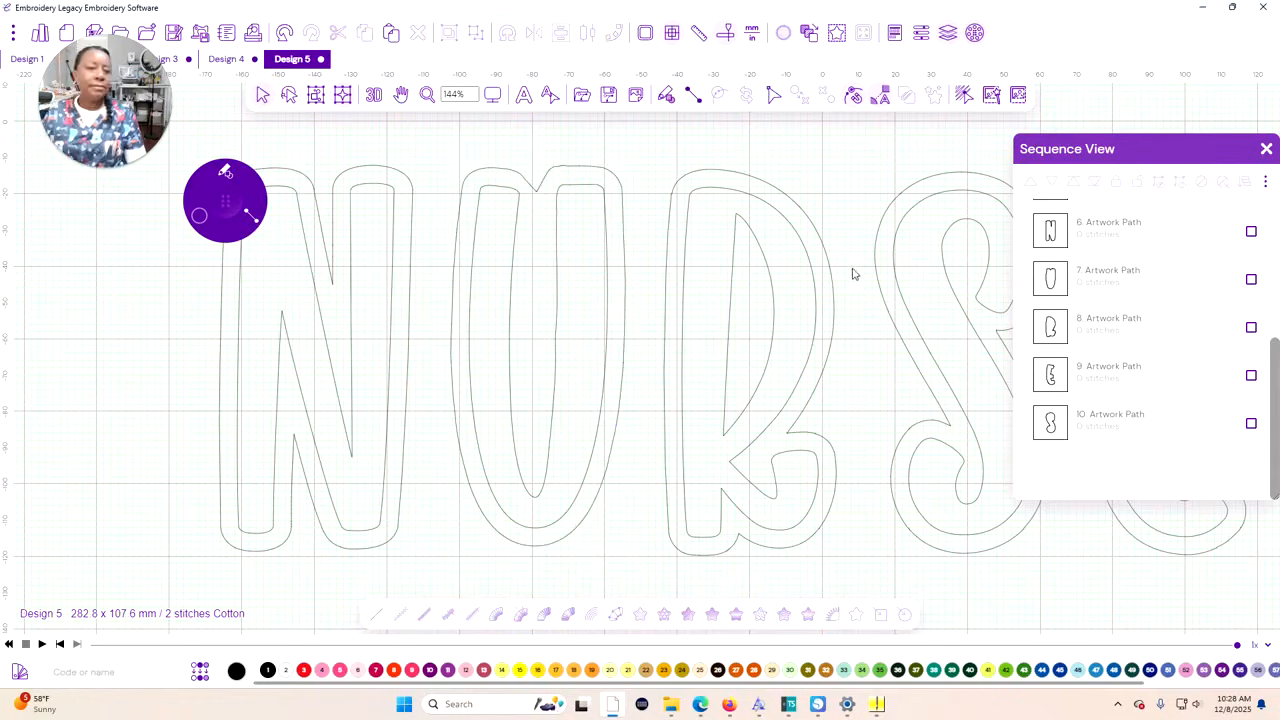
Select the five outer letter contours, move them to the start of the sequence and colour them Brother 85 Pink
scroll(850, 278, down, 1)
scroll(1100, 276, up, 1)
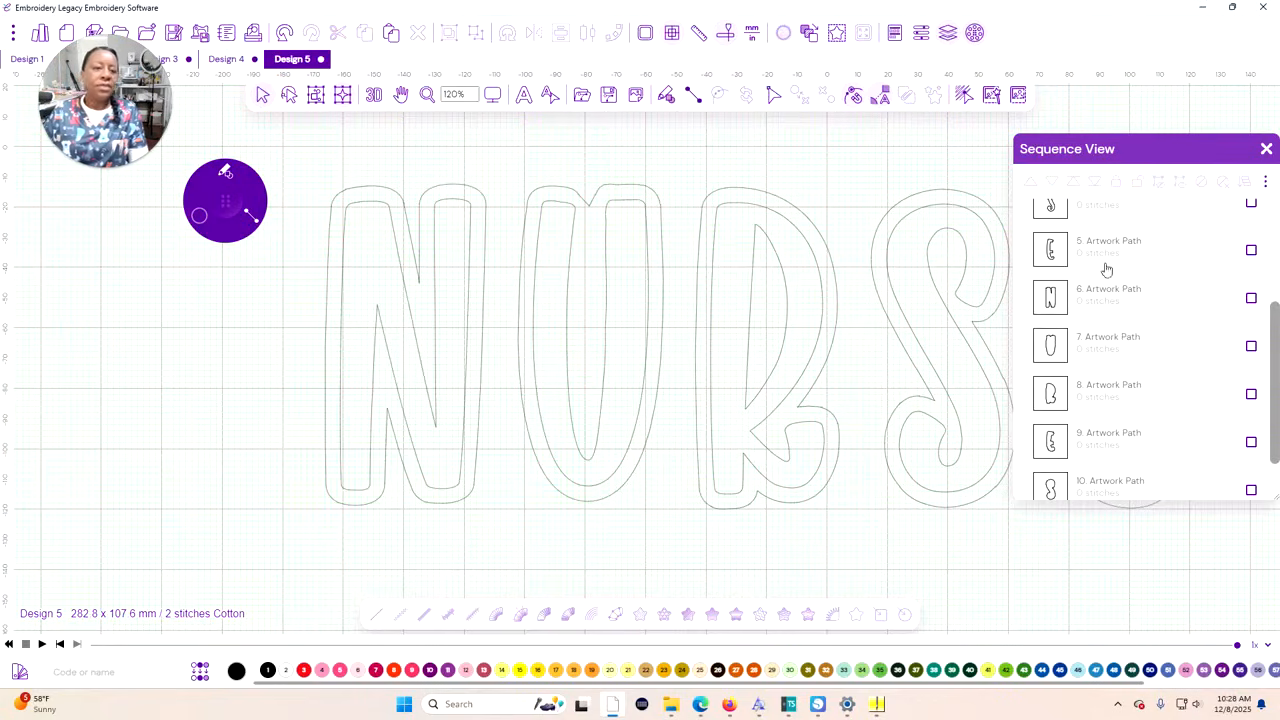
click(1251, 299)
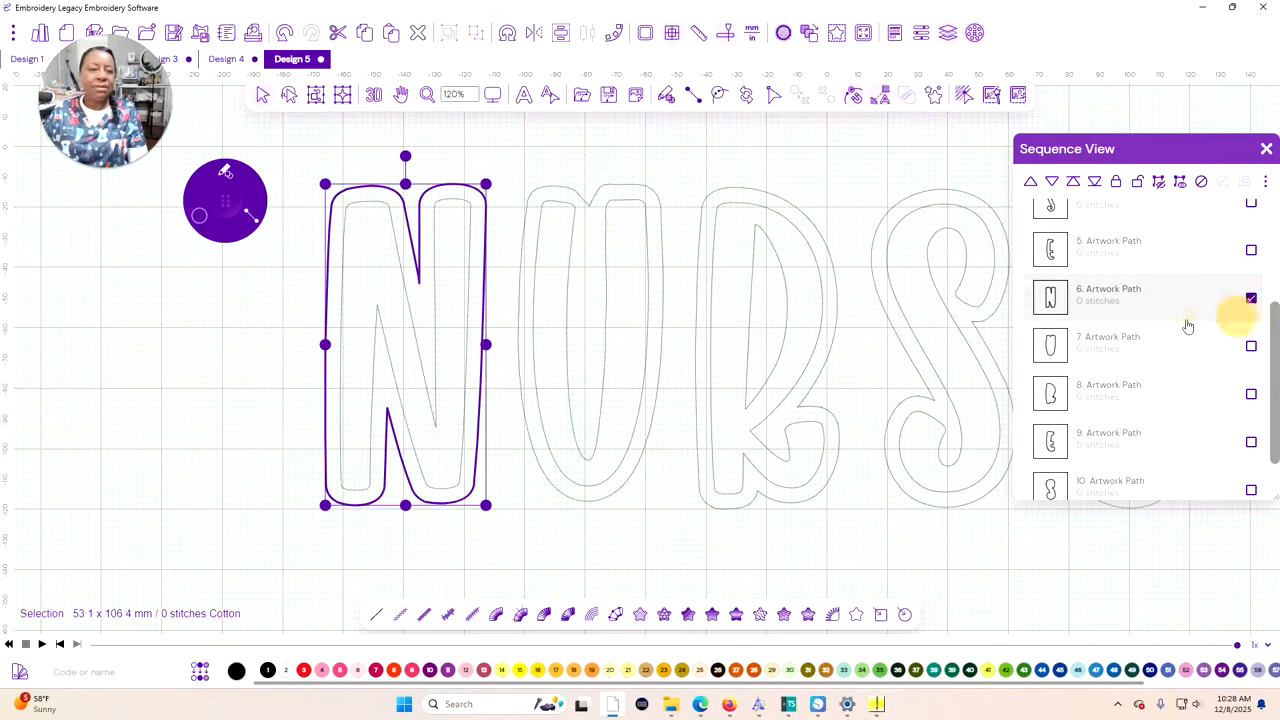
scroll(1215, 430, down, 1)
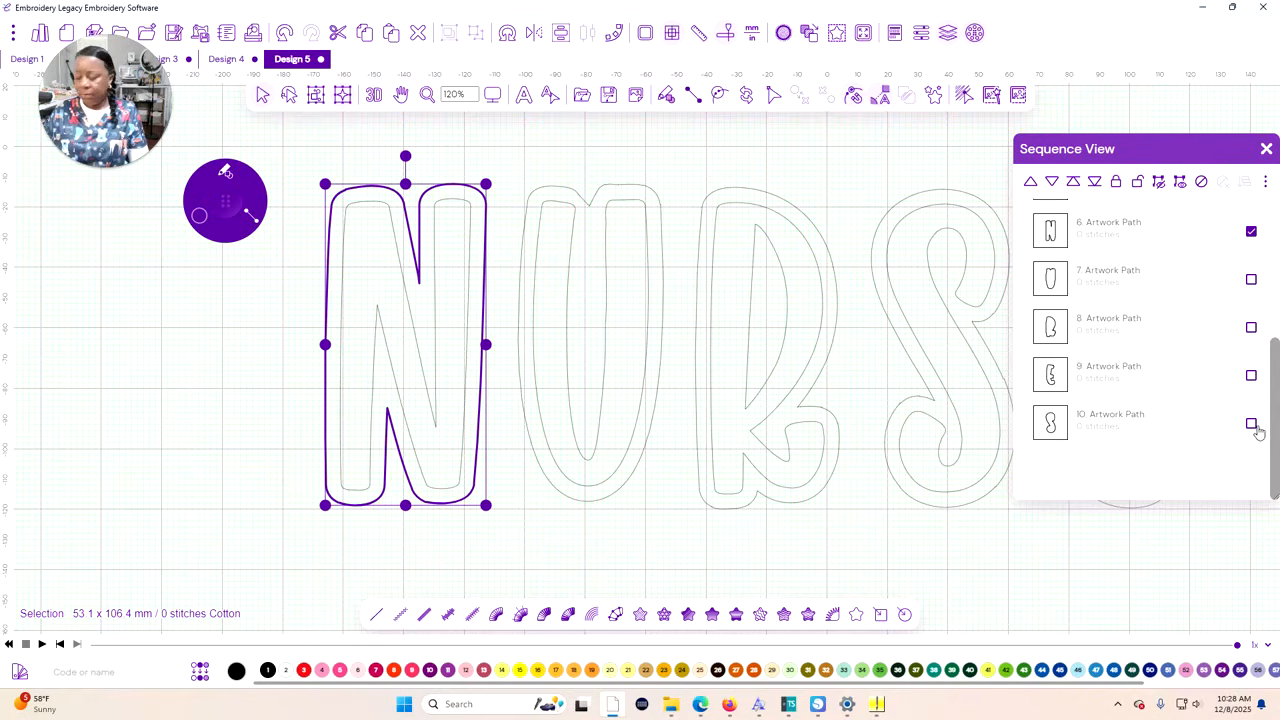
shift+click(1251, 424)
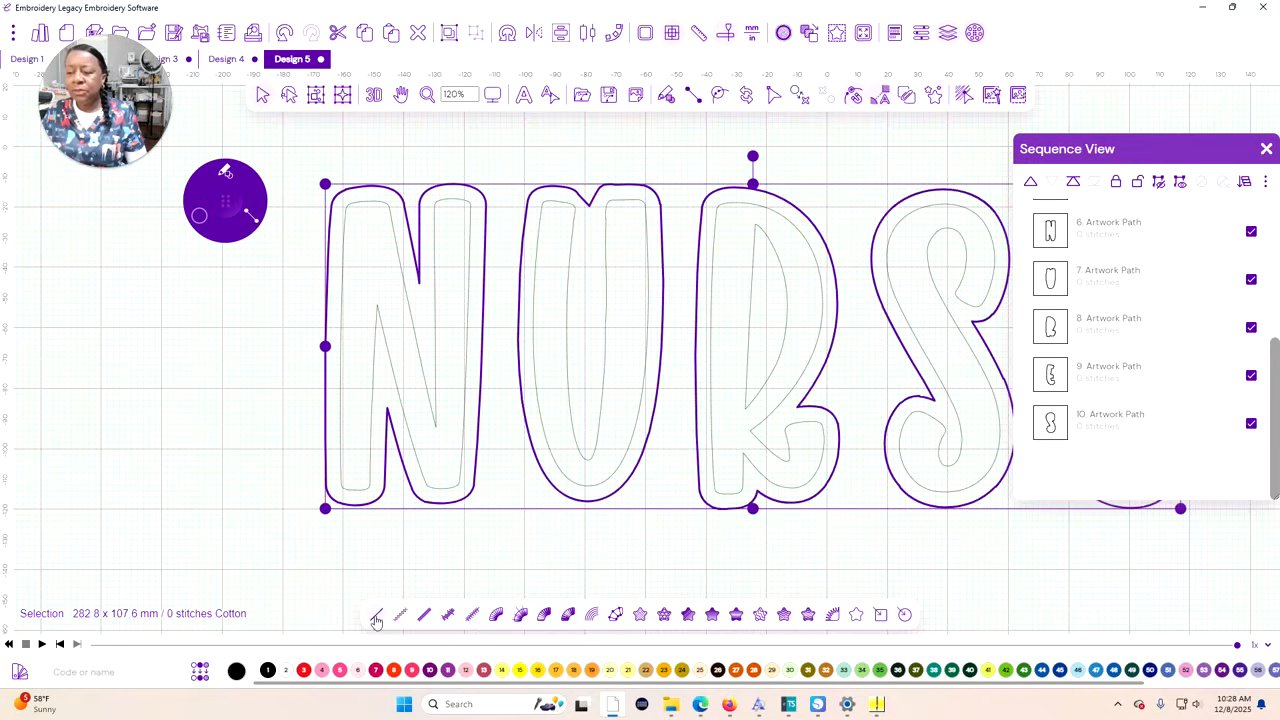
click(1073, 184)
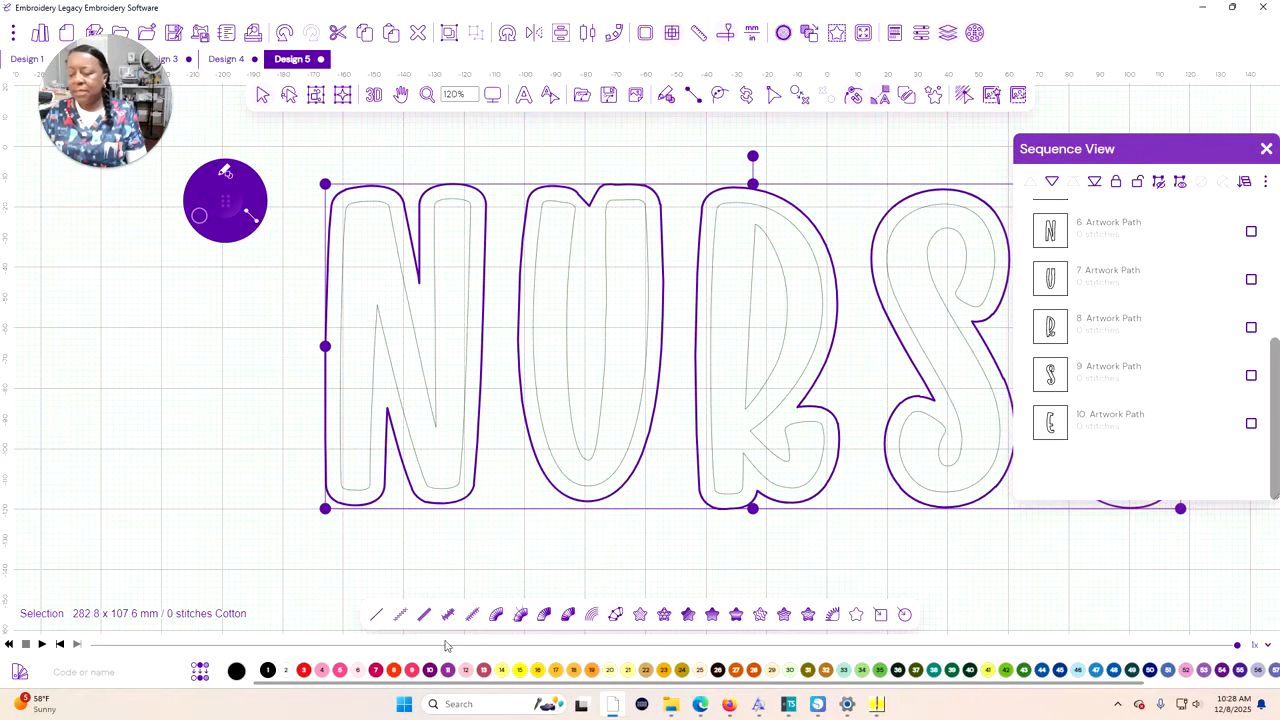
click(320, 671)
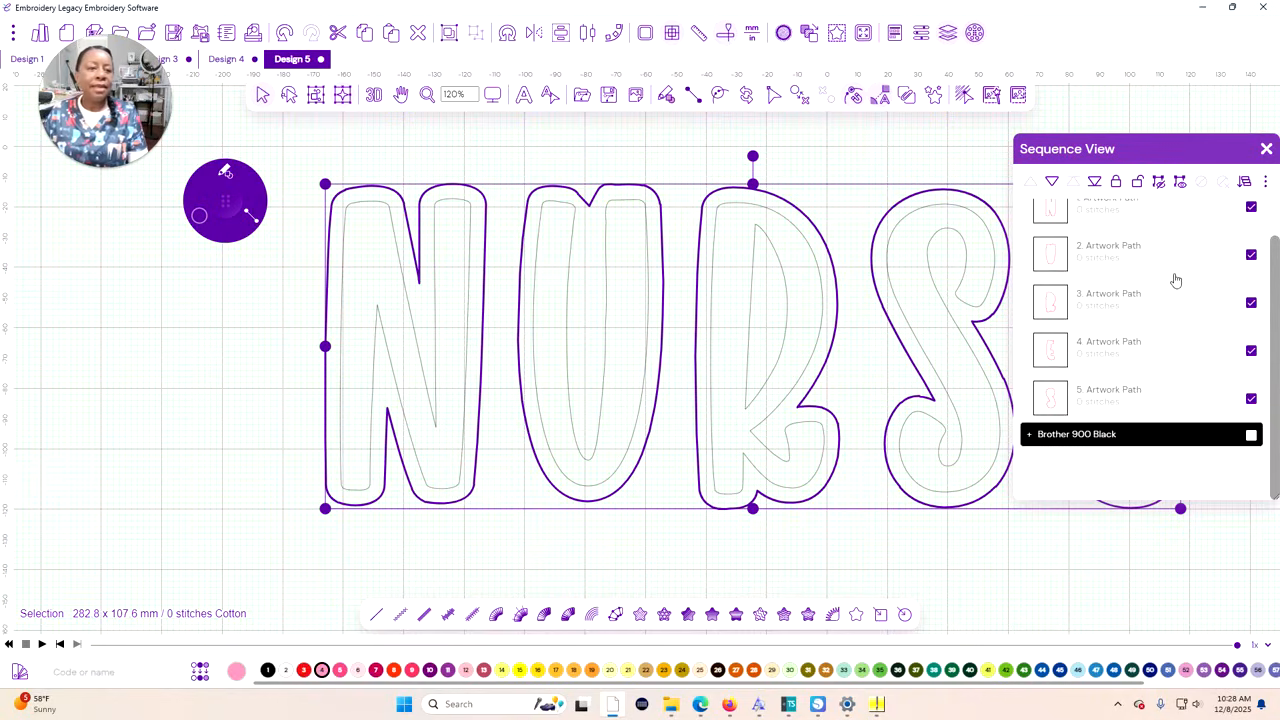
Duplicate the pink outer contours and colour the copies Brother 86 Deep Rose
scroll(1081, 235, up, 1)
scroll(1108, 340, down, 1)
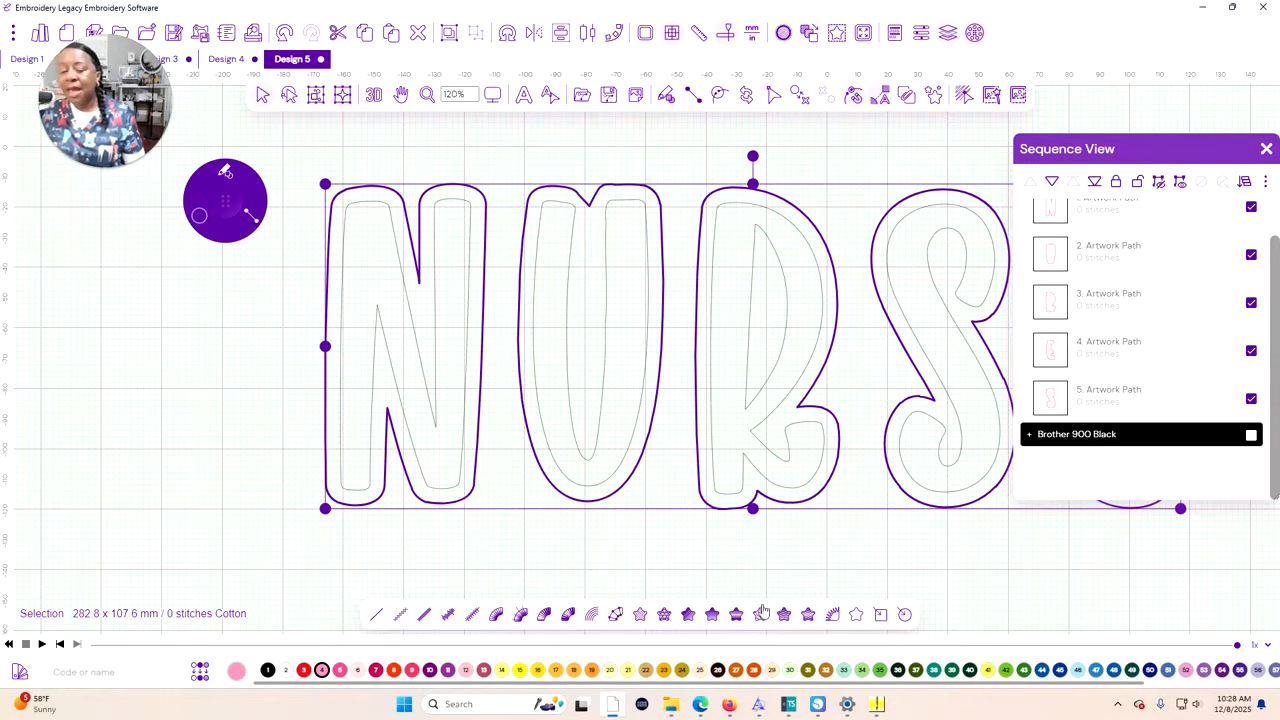
right_click(165, 359)
click(225, 124)
scroll(1203, 294, down, 3)
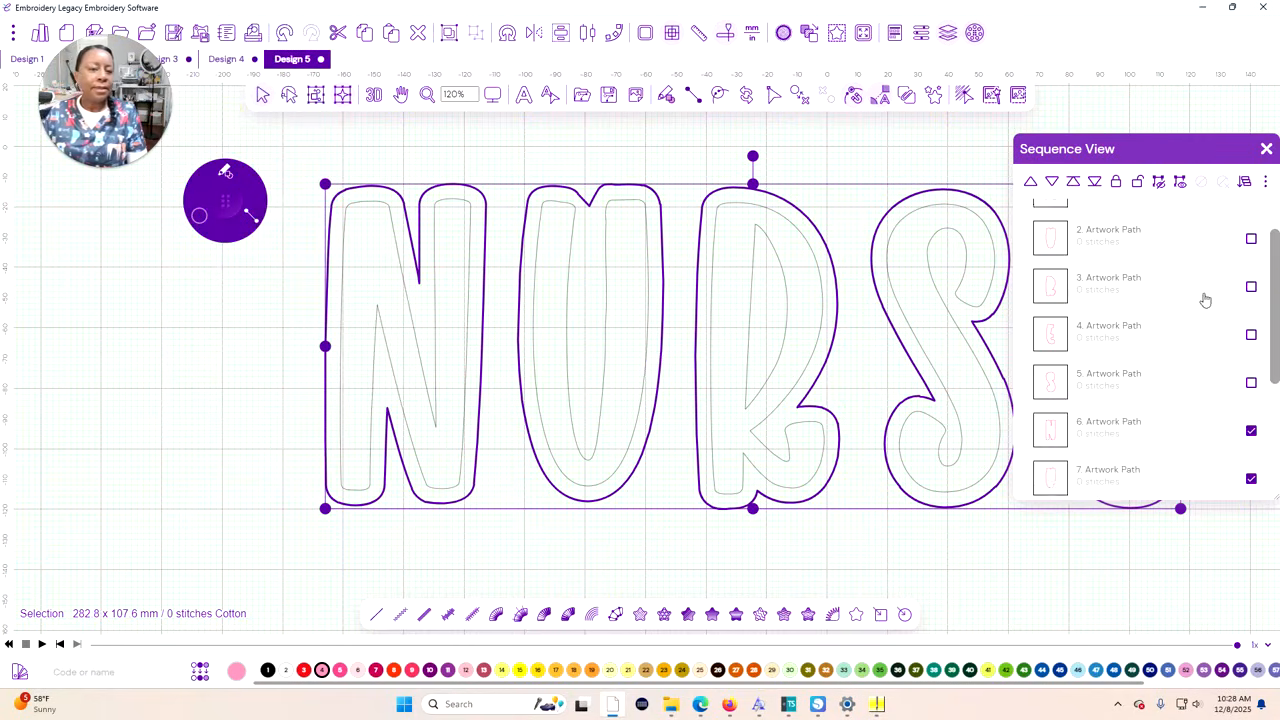
click(340, 670)
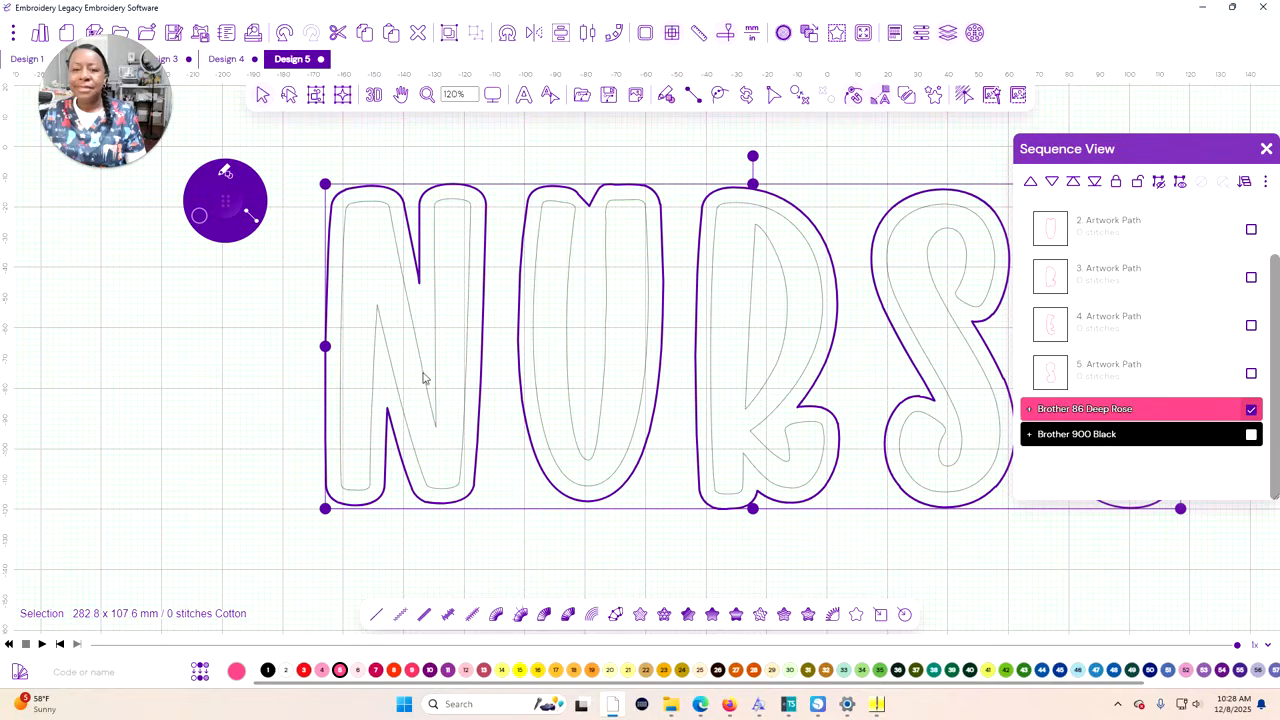
Duplicate the Deep Rose contours, colour the copies Brother 620 Magenta and clear the selection
right_click(295, 356)
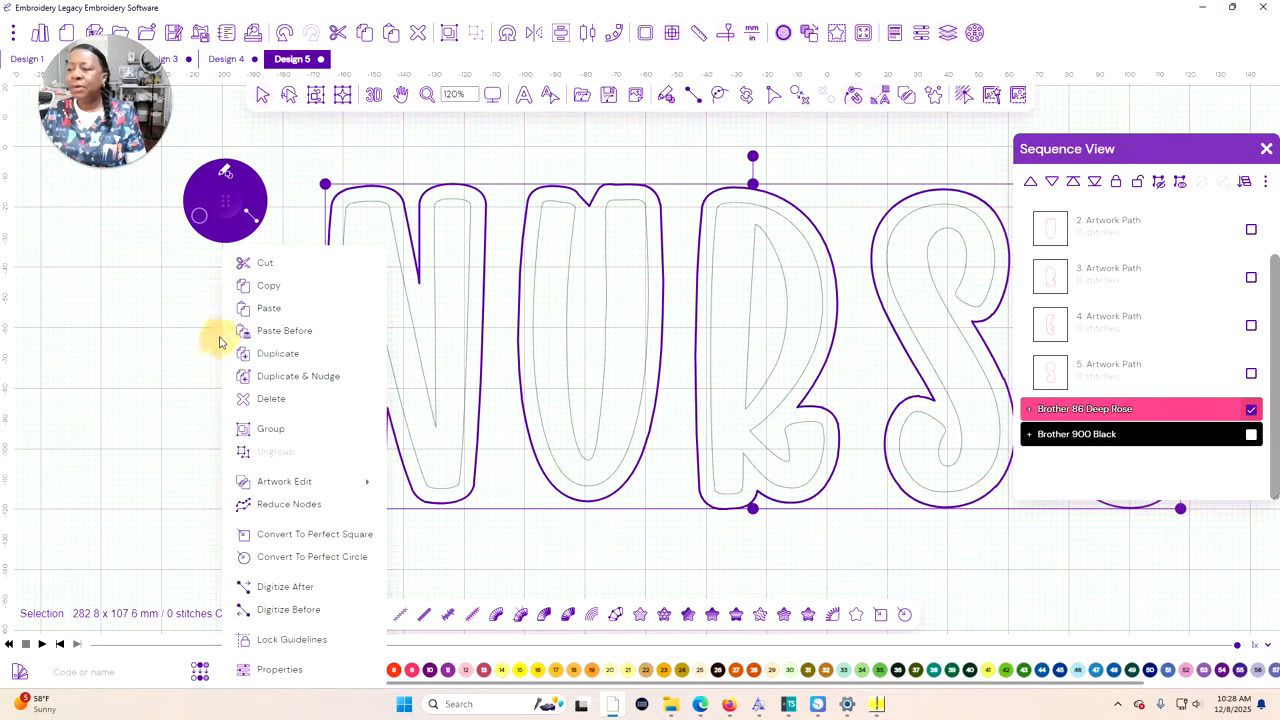
click(271, 352)
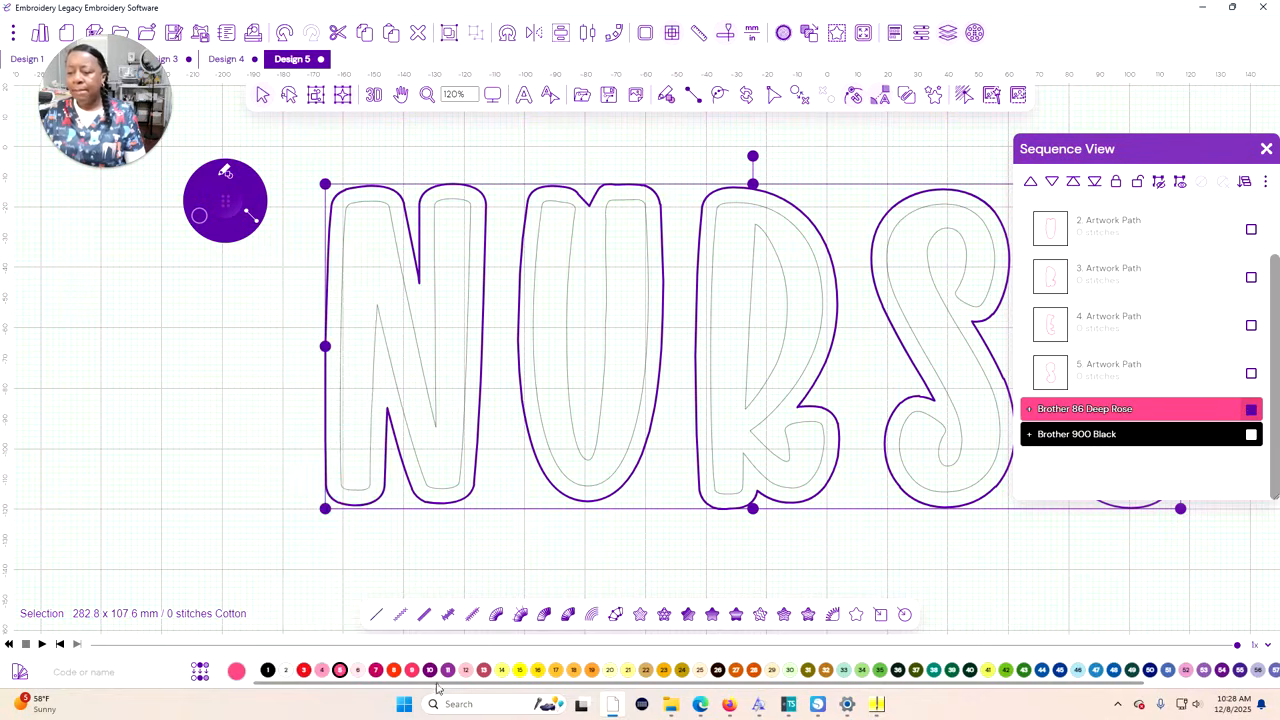
click(447, 670)
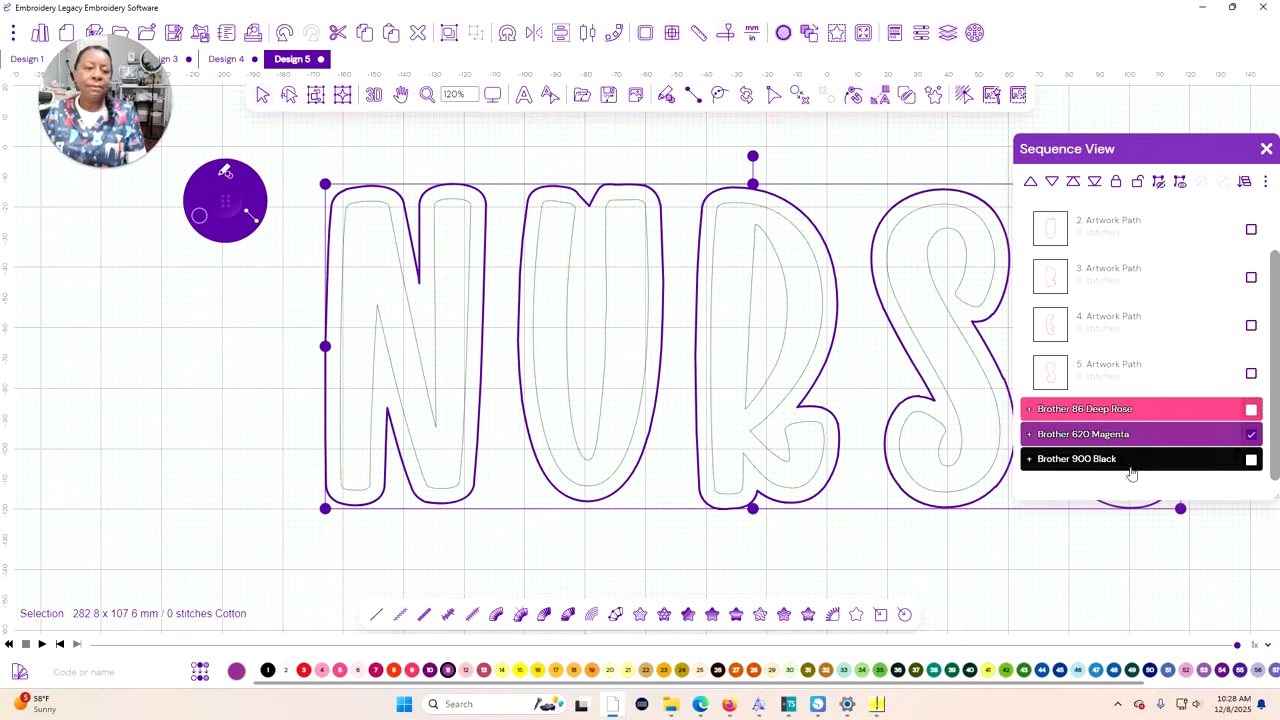
click(1013, 595)
Expand the Brother 900 Black group, duplicate all its inner letter outlines and colour the copies Brother 205 Yellow
click(1030, 459)
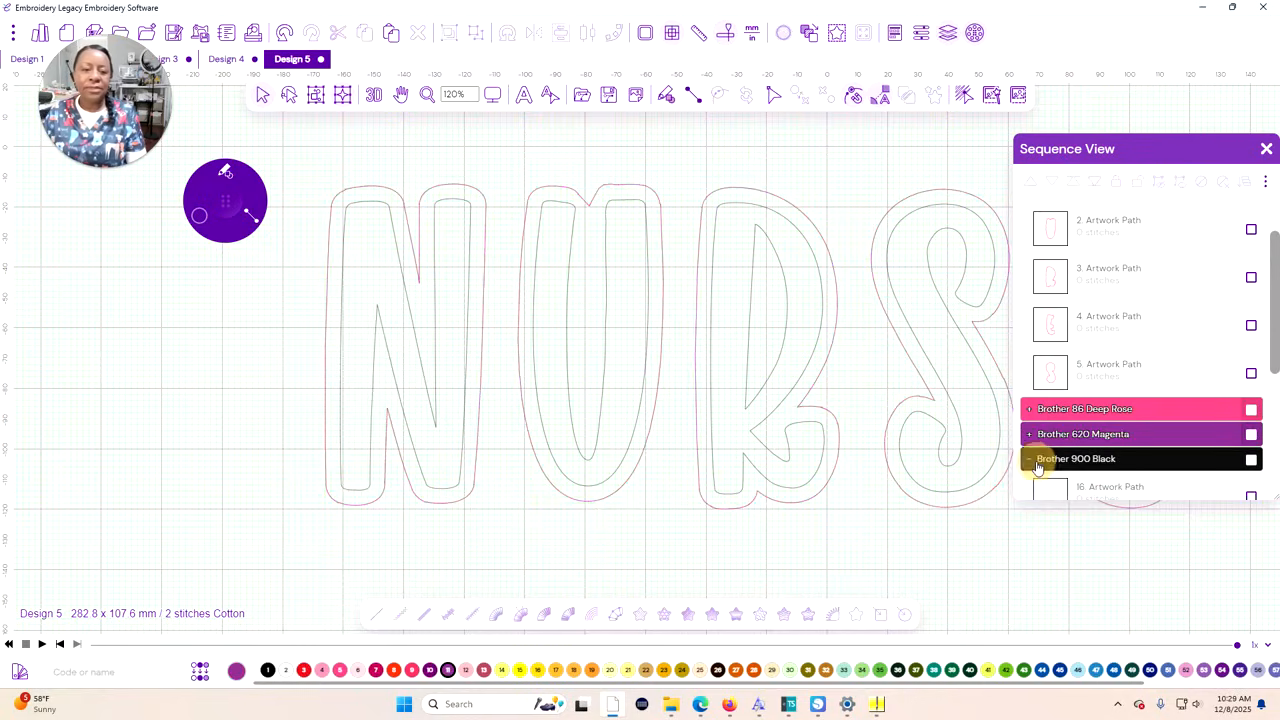
scroll(1183, 432, down, 3)
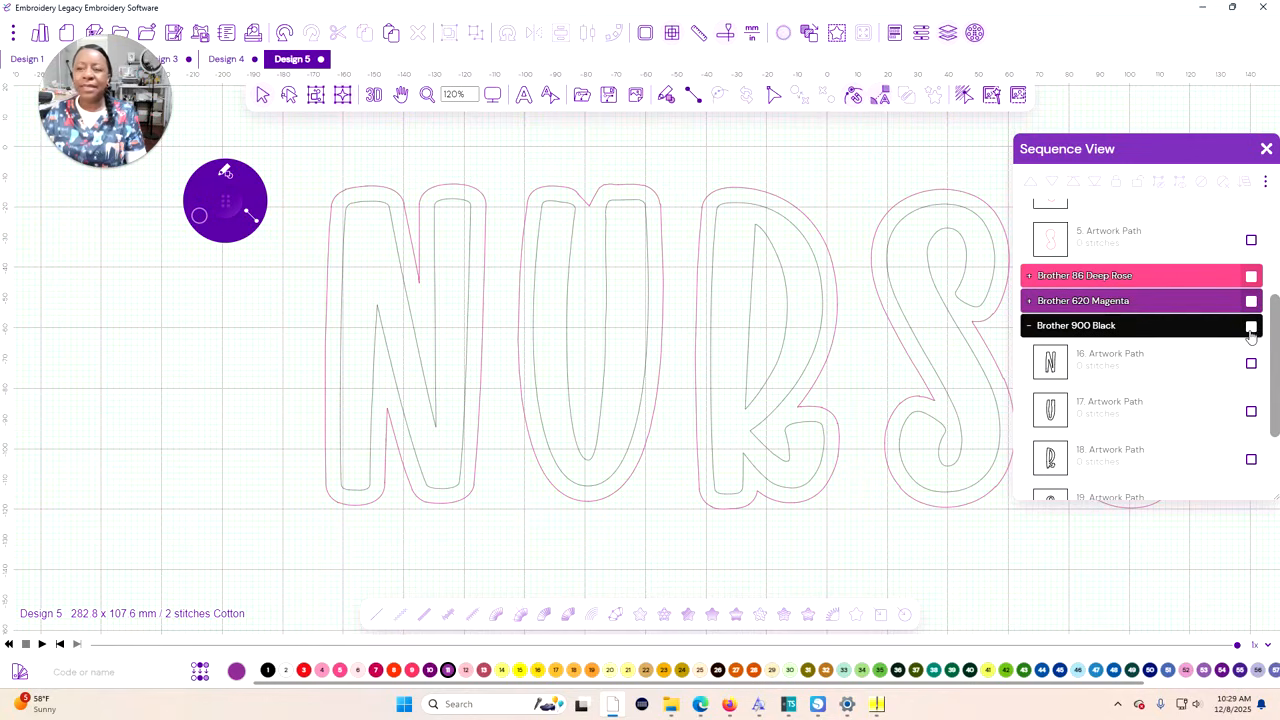
click(1250, 329)
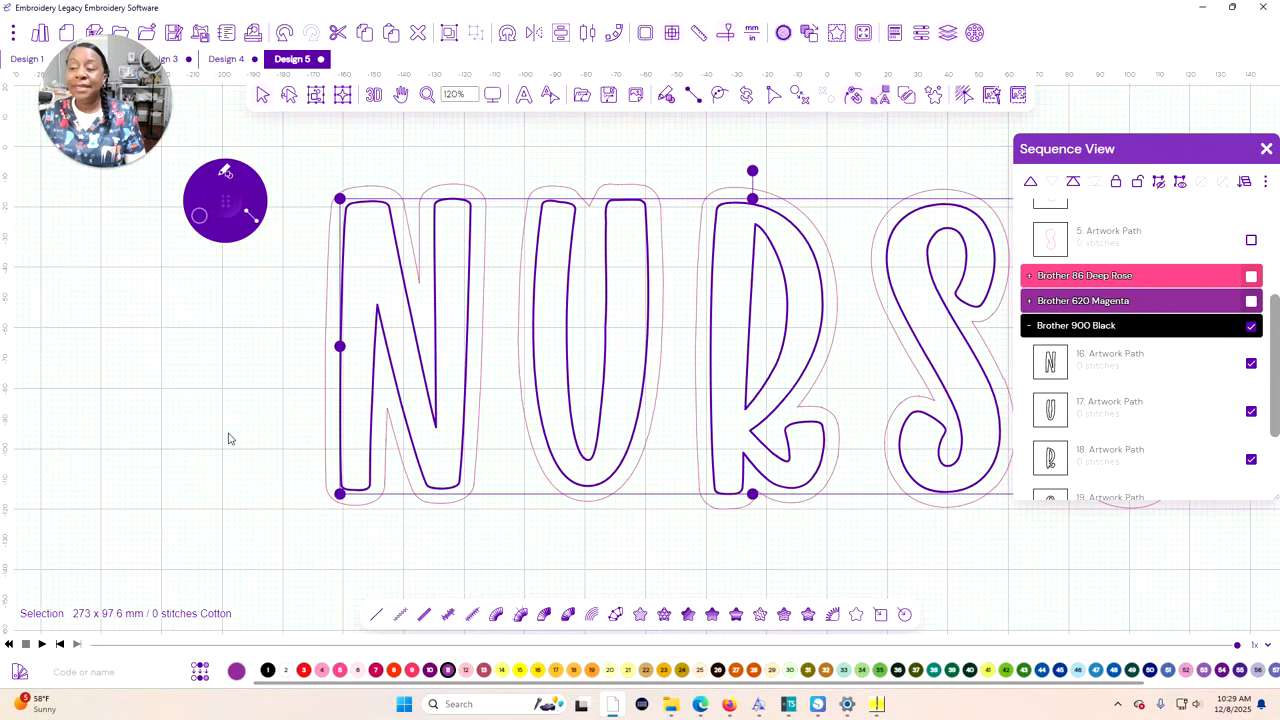
right_click(170, 408)
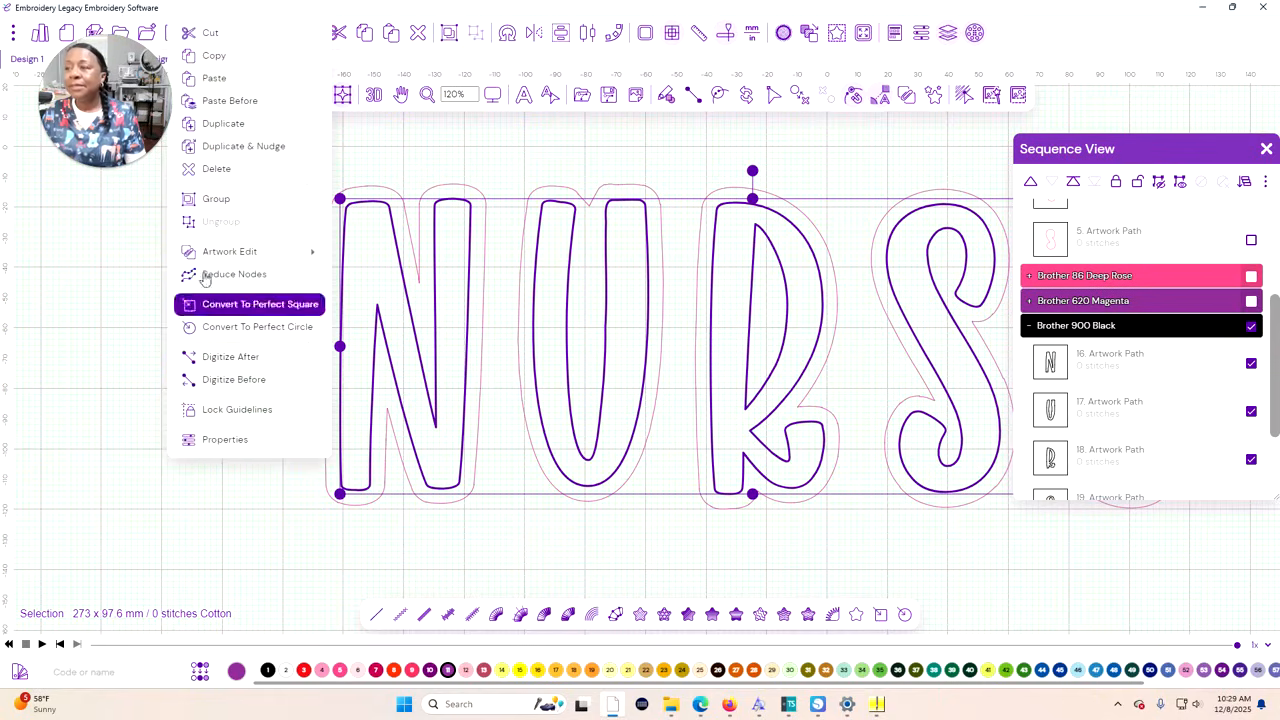
click(224, 124)
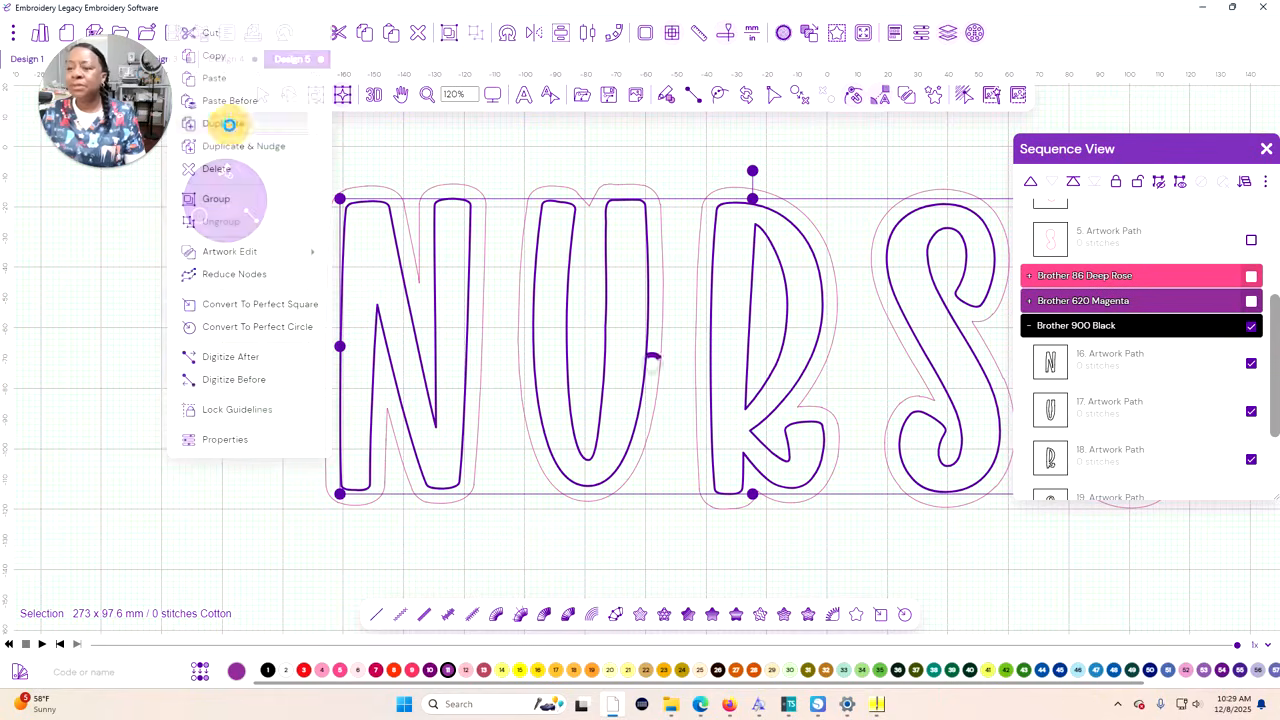
click(521, 671)
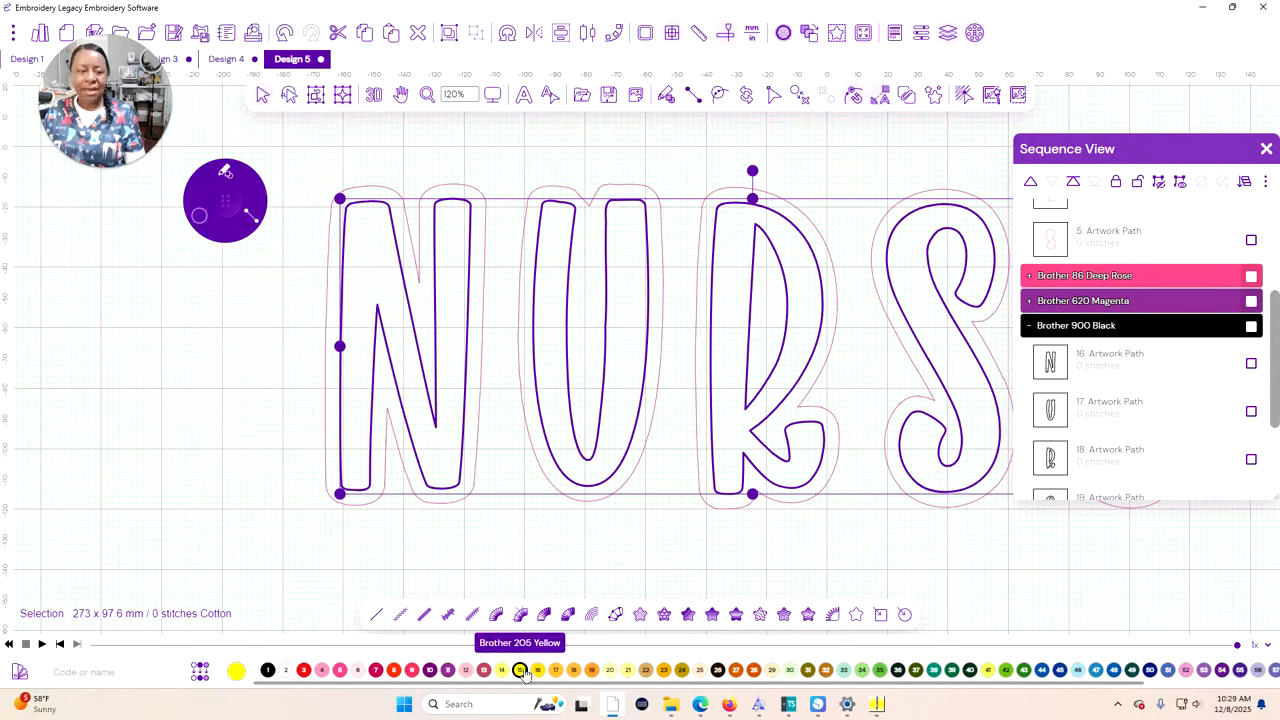
Duplicate the yellow inner outlines, colour the copies Brother 337 Reddish Brown and clear the selection
right_click(225, 370)
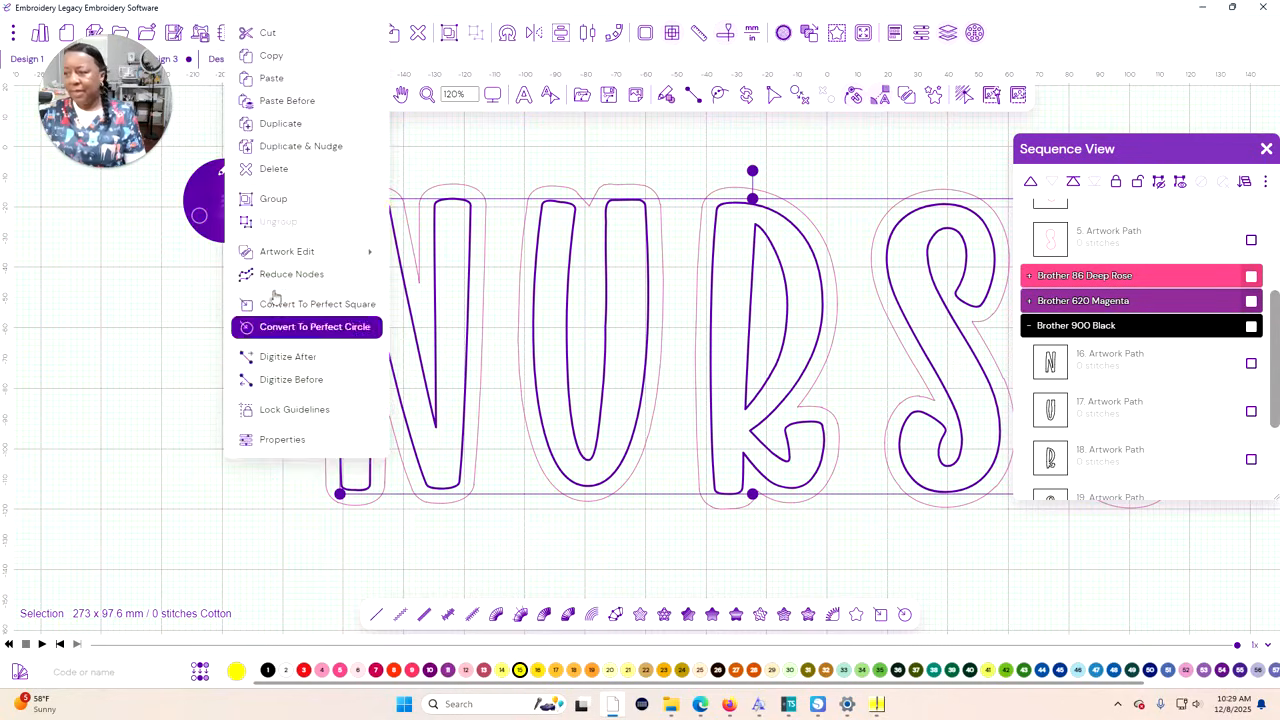
click(286, 124)
click(736, 669)
scroll(1213, 384, down, 3)
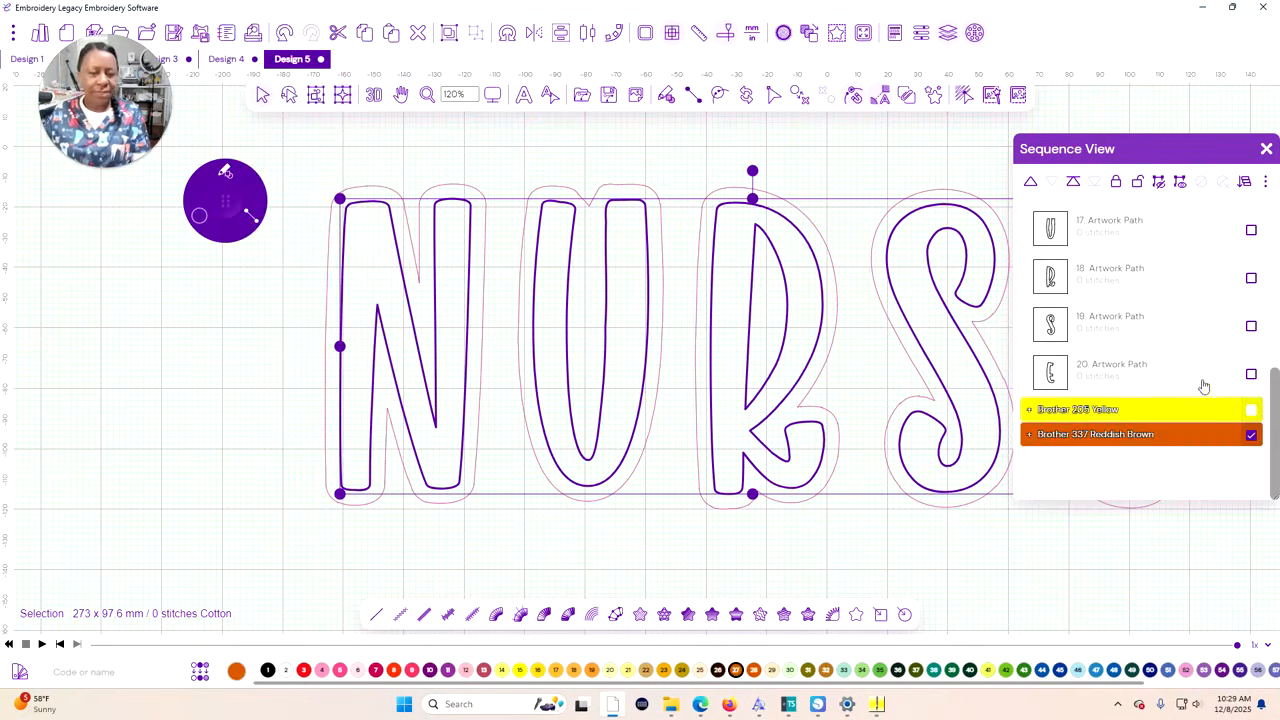
scroll(1204, 387, up, 1)
click(1142, 552)
scroll(1158, 345, up, 2)
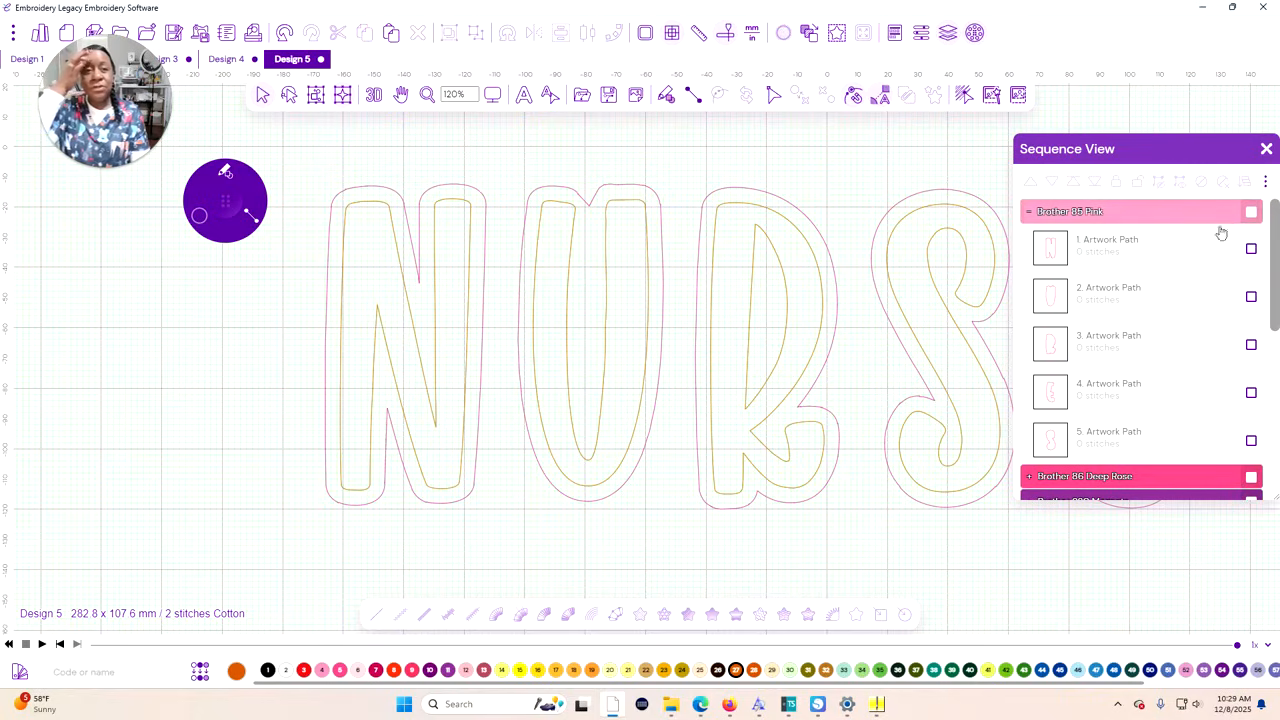
Move and enlarge the sequence list, convert all Brother 85 Pink contours to run stitches and clear the selection
drag(1194, 149, 1175, 85)
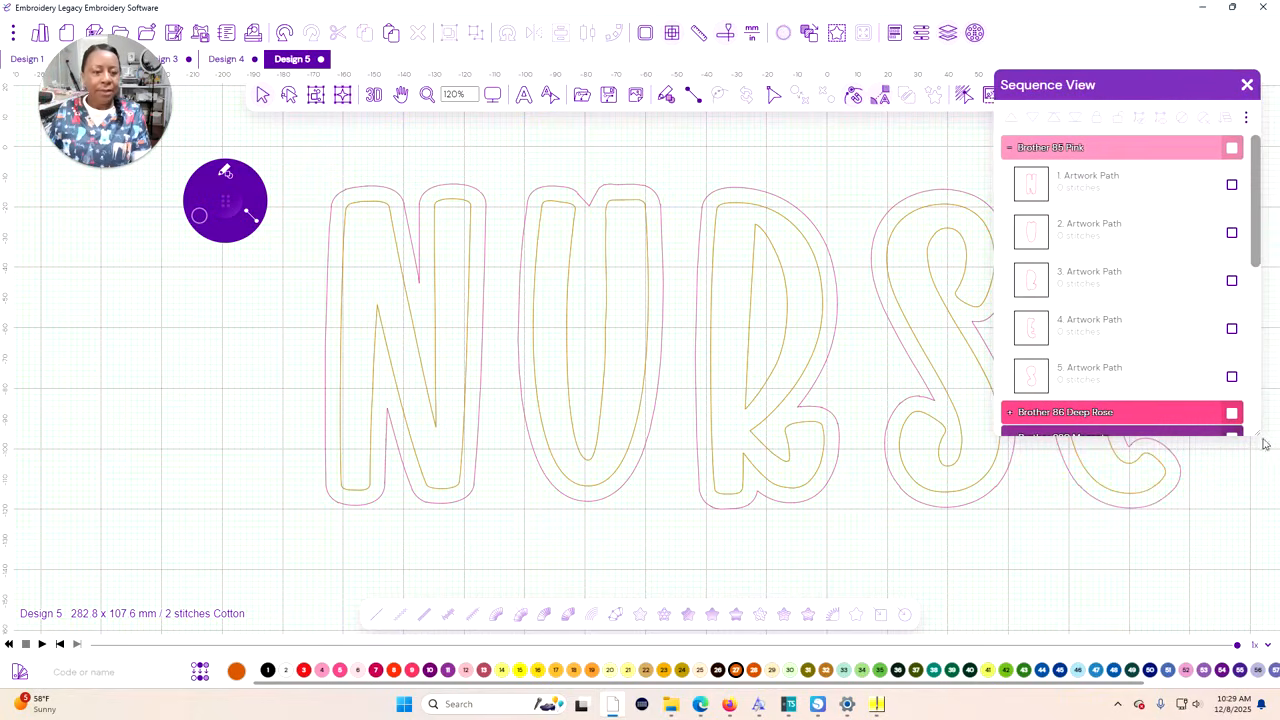
drag(1256, 436, 1268, 628)
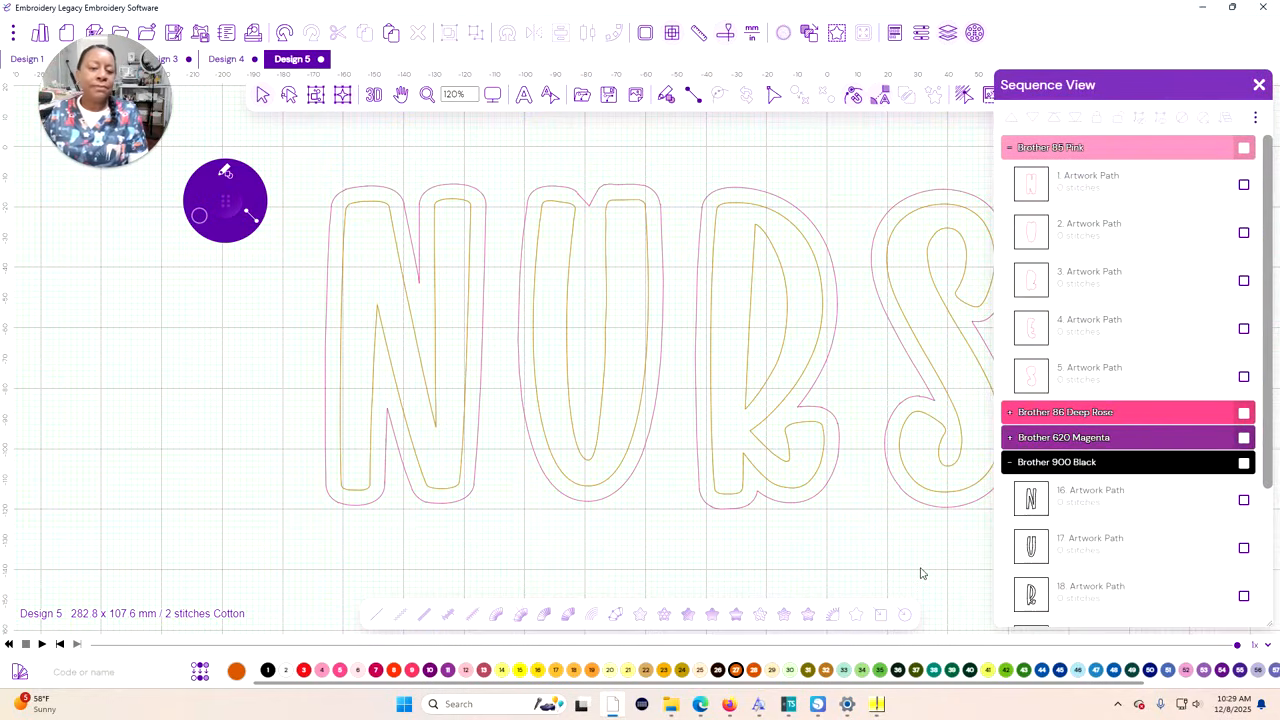
click(1244, 148)
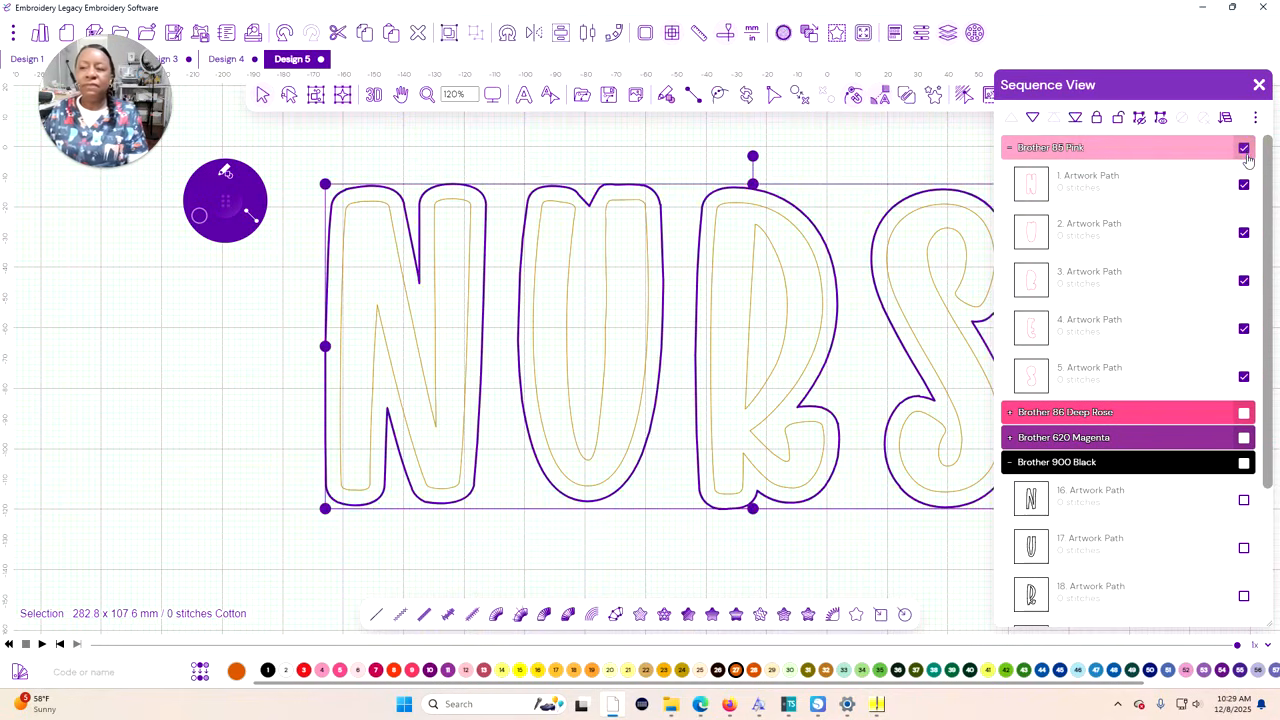
click(376, 614)
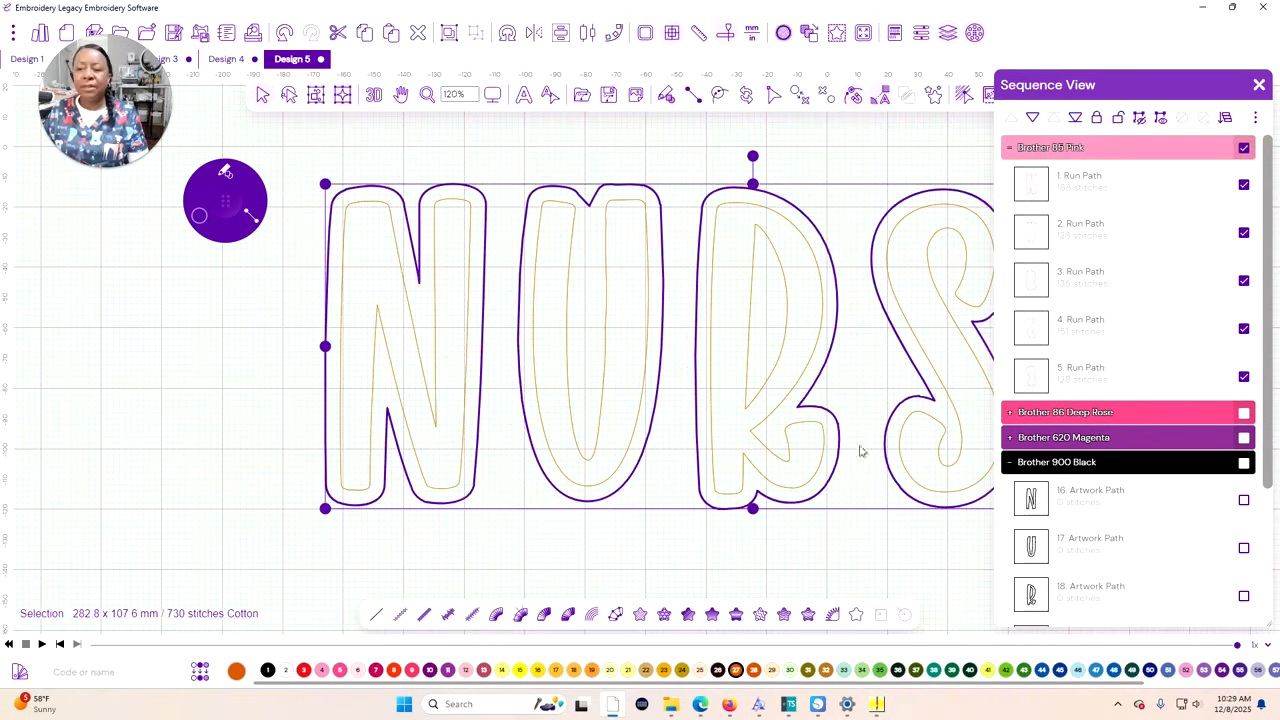
scroll(751, 451, down, 1)
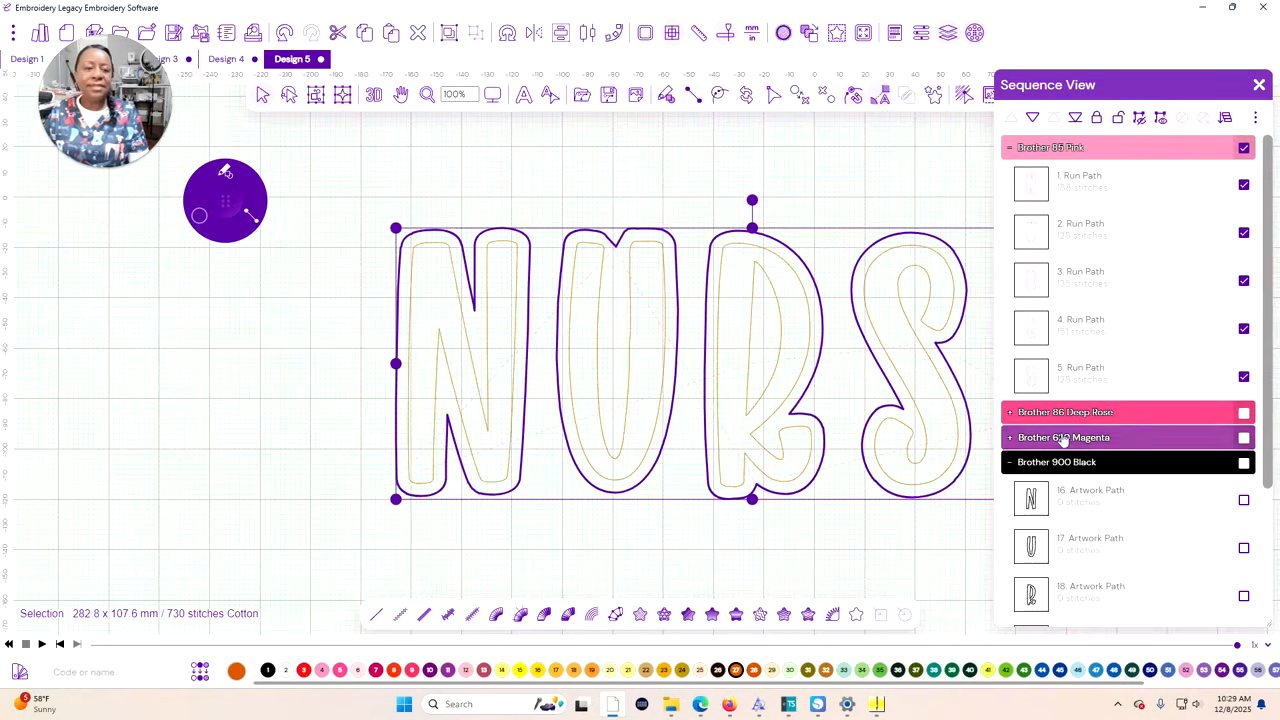
click(900, 562)
Convert the Brother 86 Deep Rose contours to run stitches with the Double Run style and close their properties
click(1243, 412)
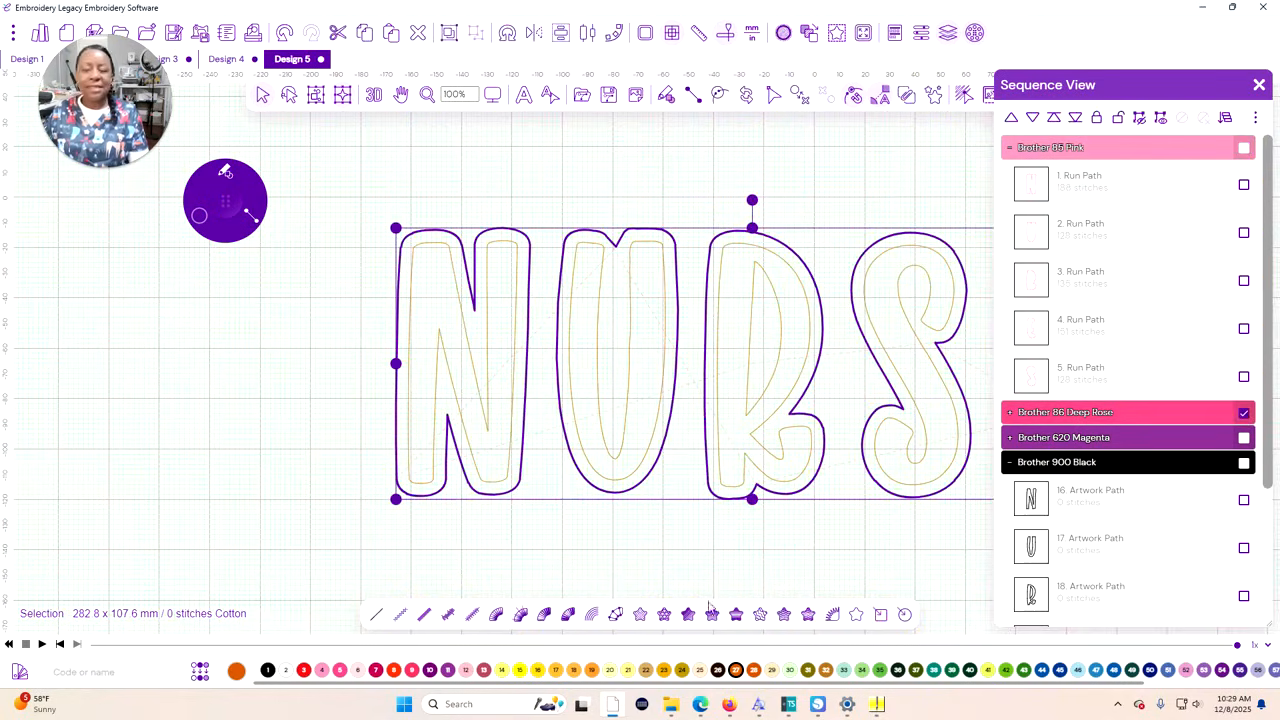
click(921, 35)
click(1232, 226)
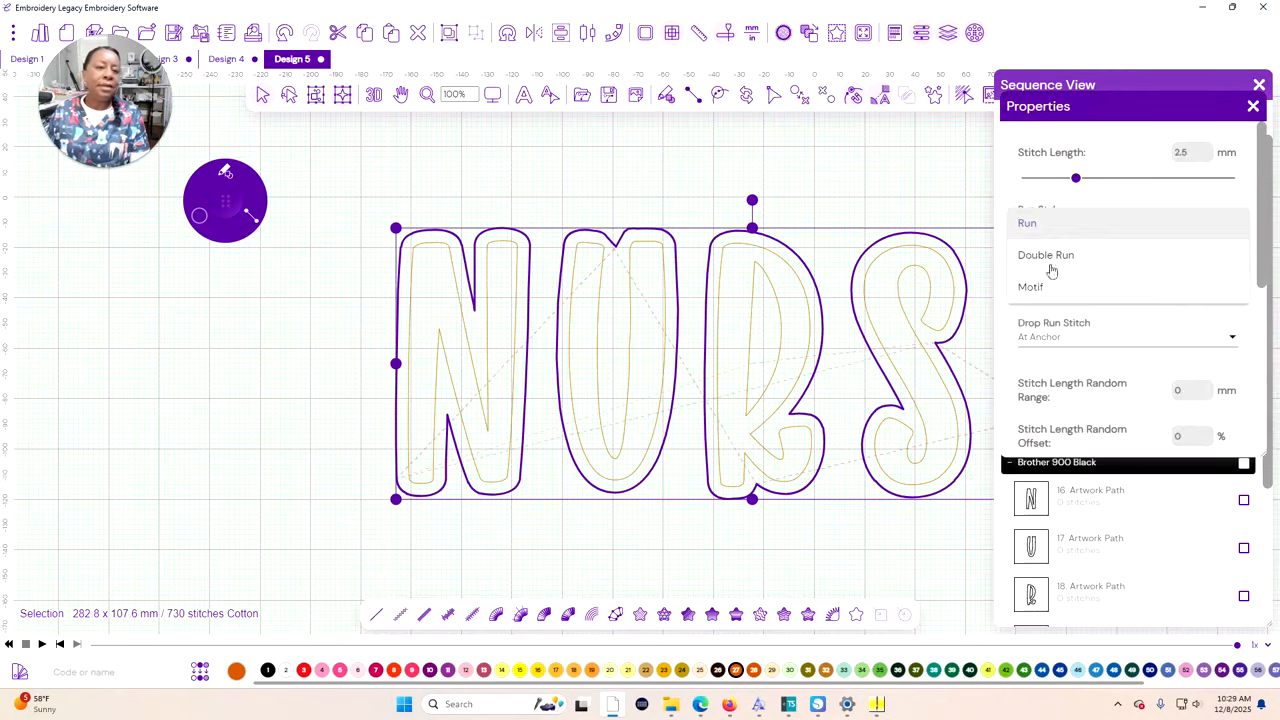
click(1040, 256)
click(730, 546)
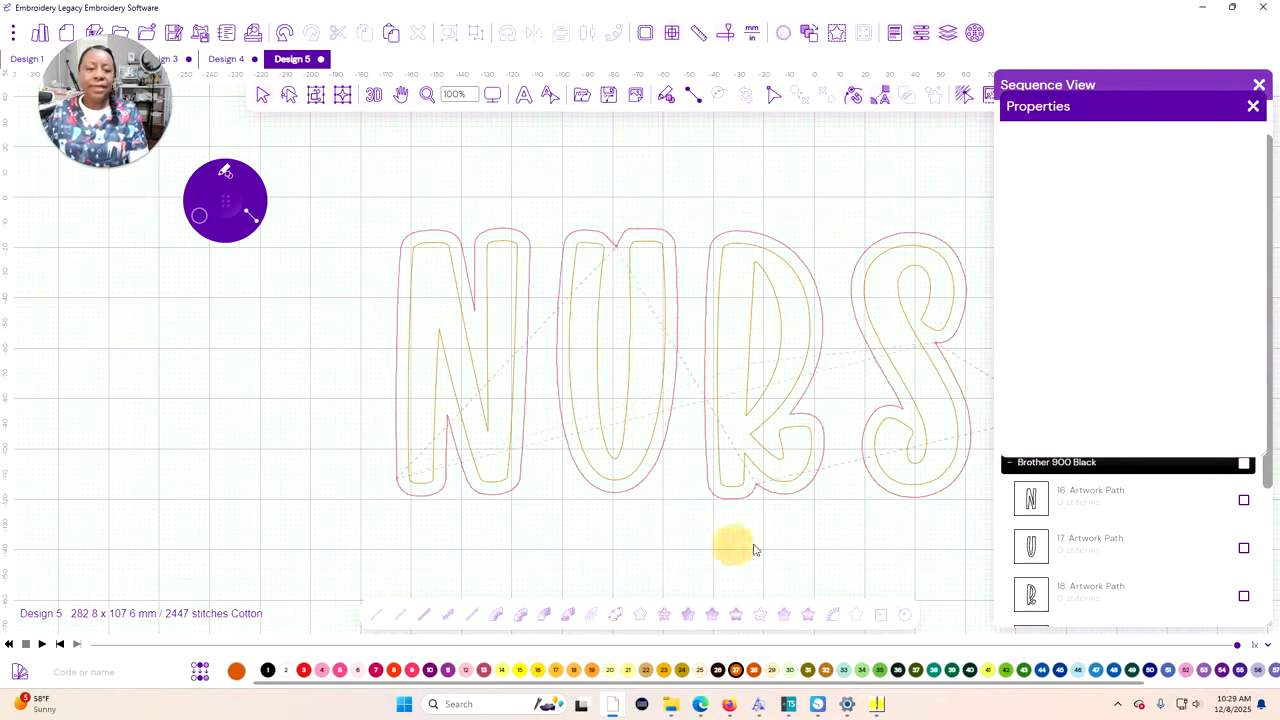
click(1253, 107)
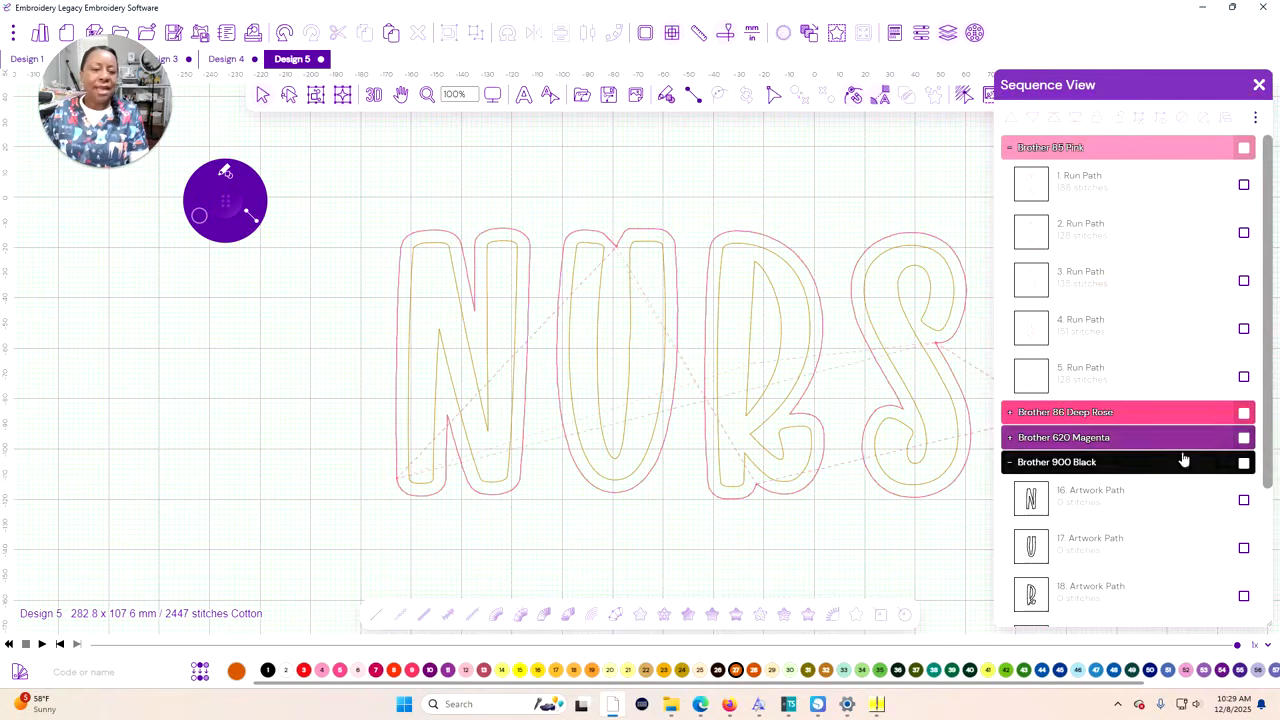
Convert the Brother 620 Magenta contours to satin border stitches and set their stitch width to 3.5 mm
click(1244, 440)
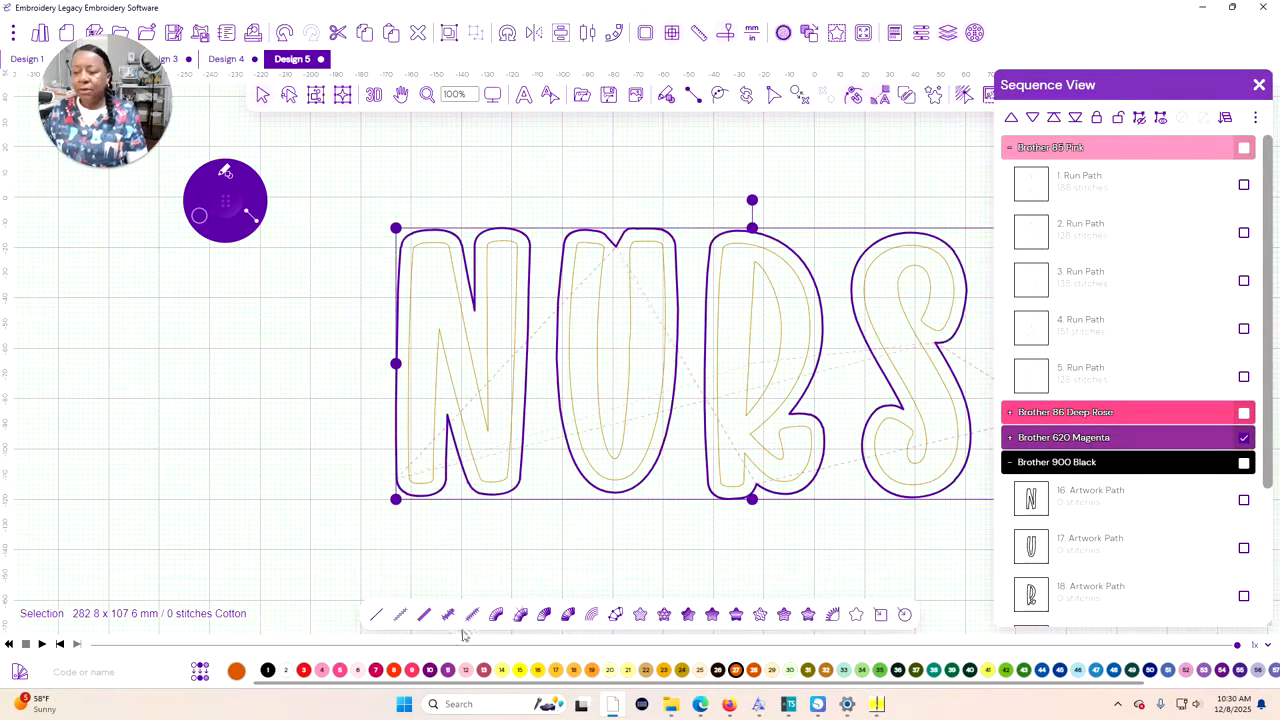
click(424, 616)
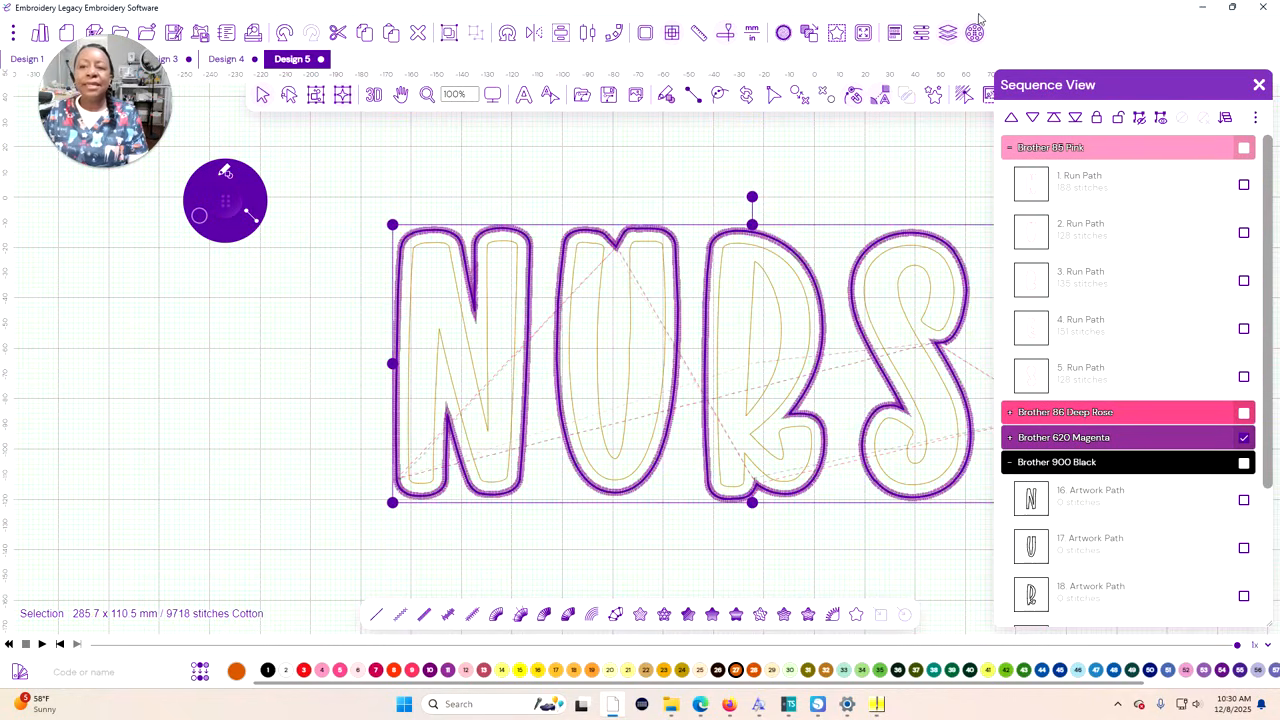
click(921, 33)
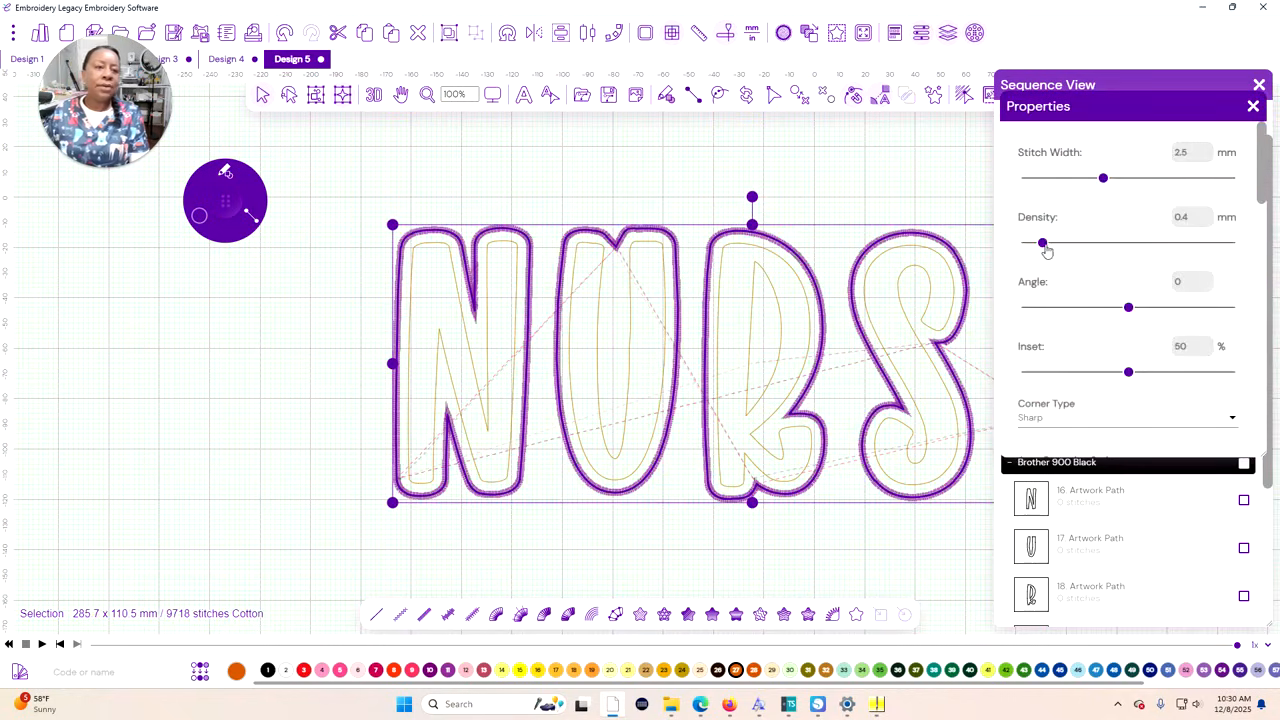
drag(1104, 180, 1154, 180)
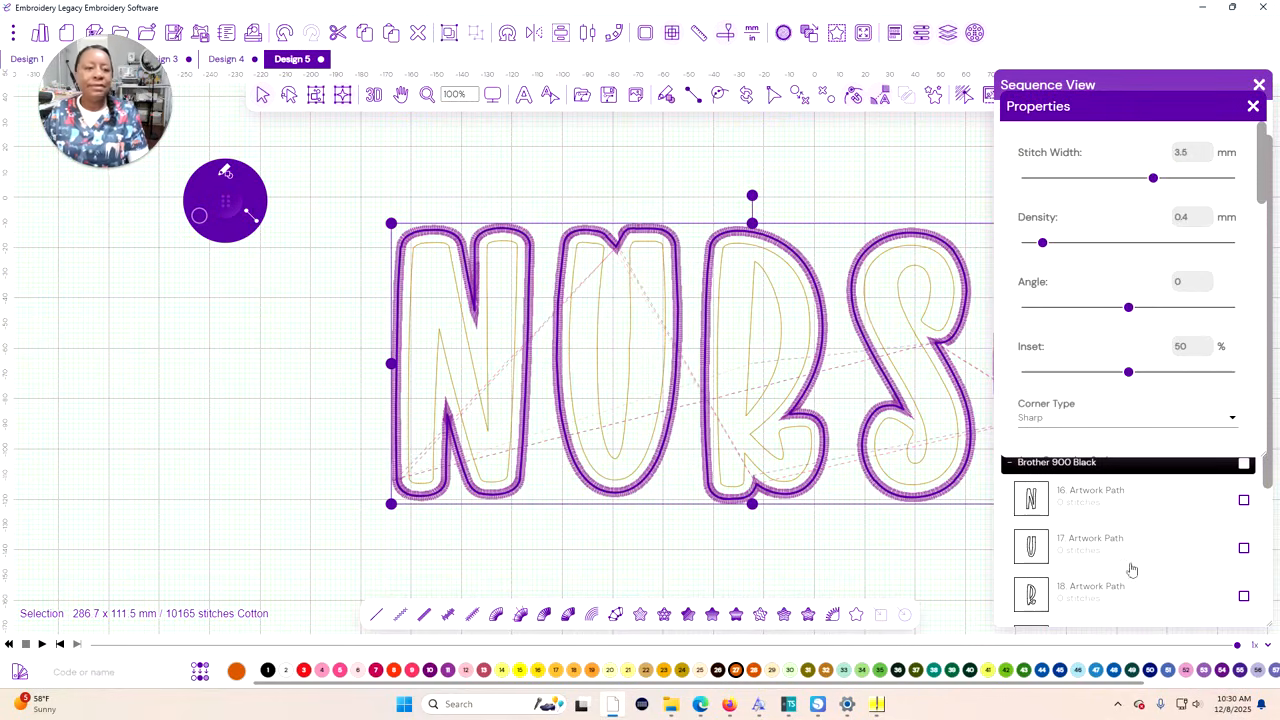
scroll(1150, 447, down, 3)
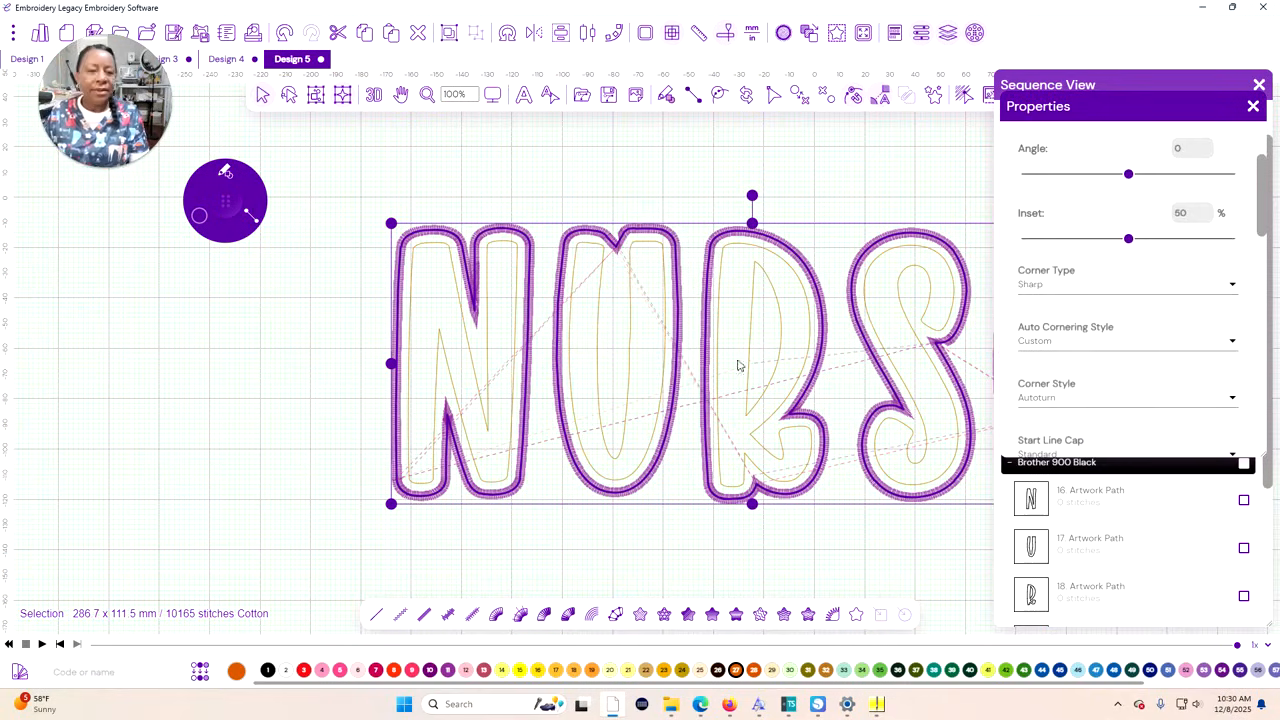
Clear the selection and use Path Edit to delete two anchor points just right of the notch on the outer U contour
click(757, 128)
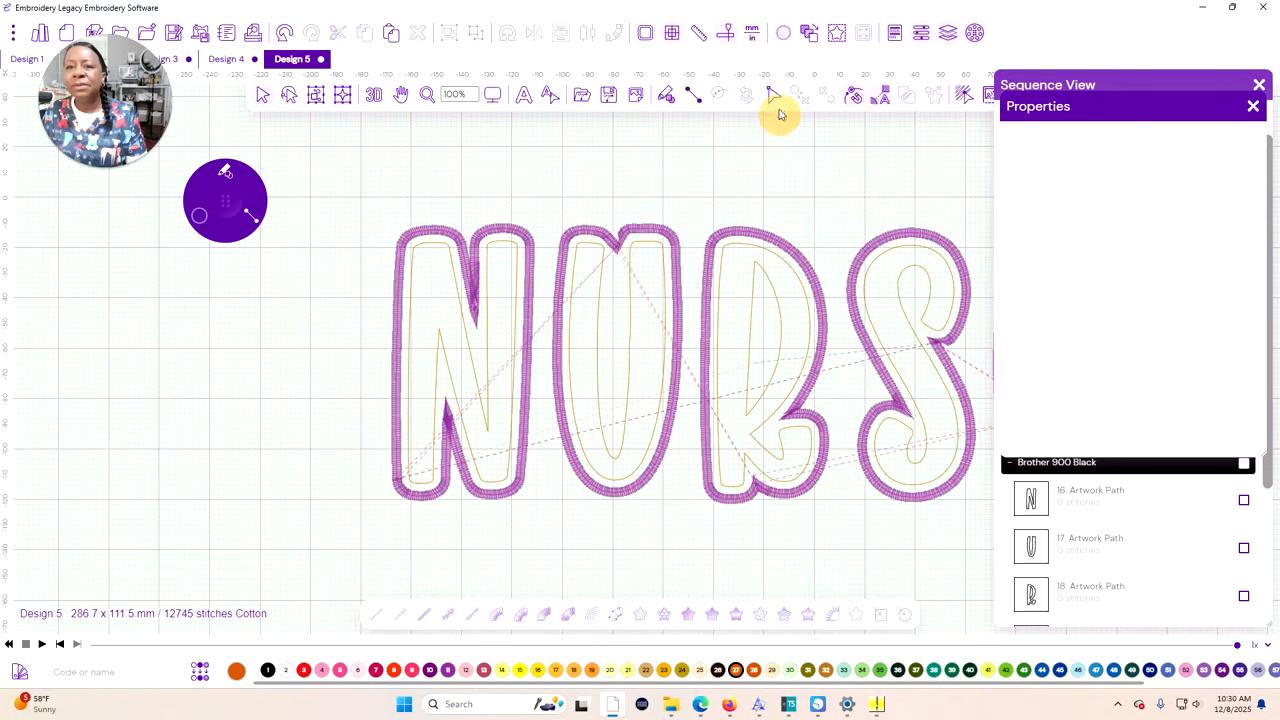
click(773, 95)
click(786, 127)
click(623, 250)
scroll(623, 255, up, 2)
click(628, 221)
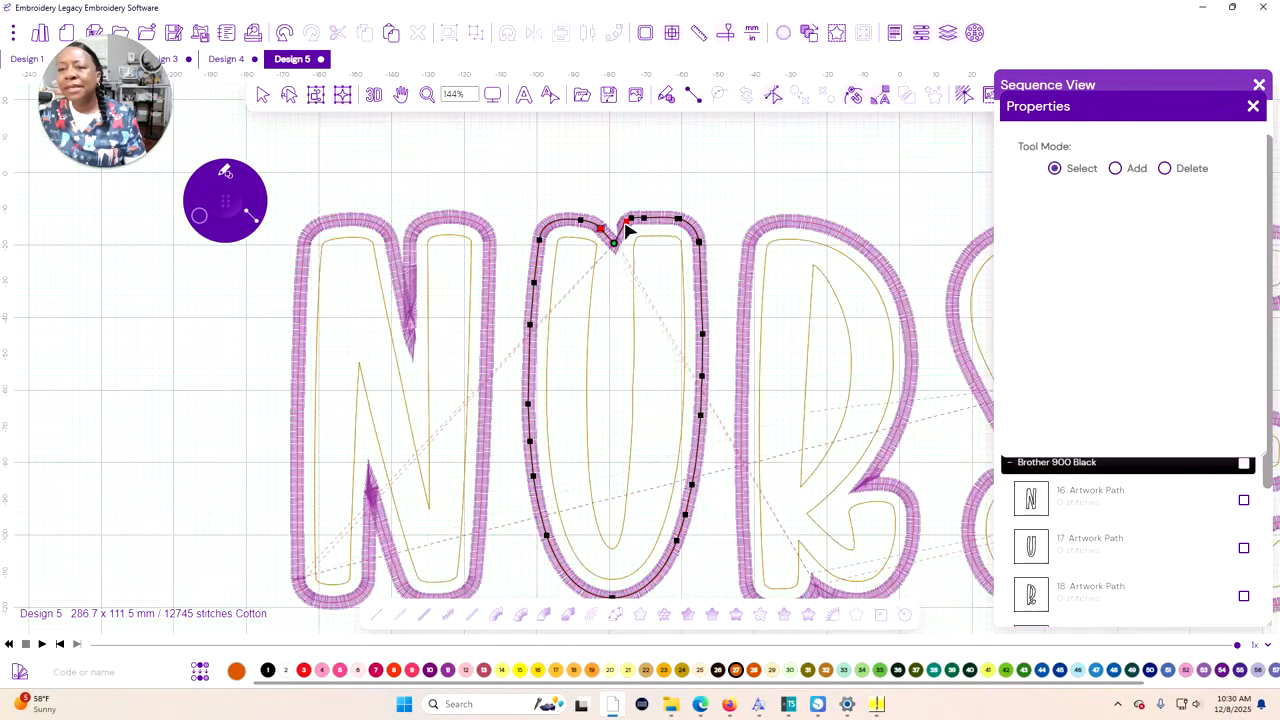
right_click(625, 222)
click(640, 331)
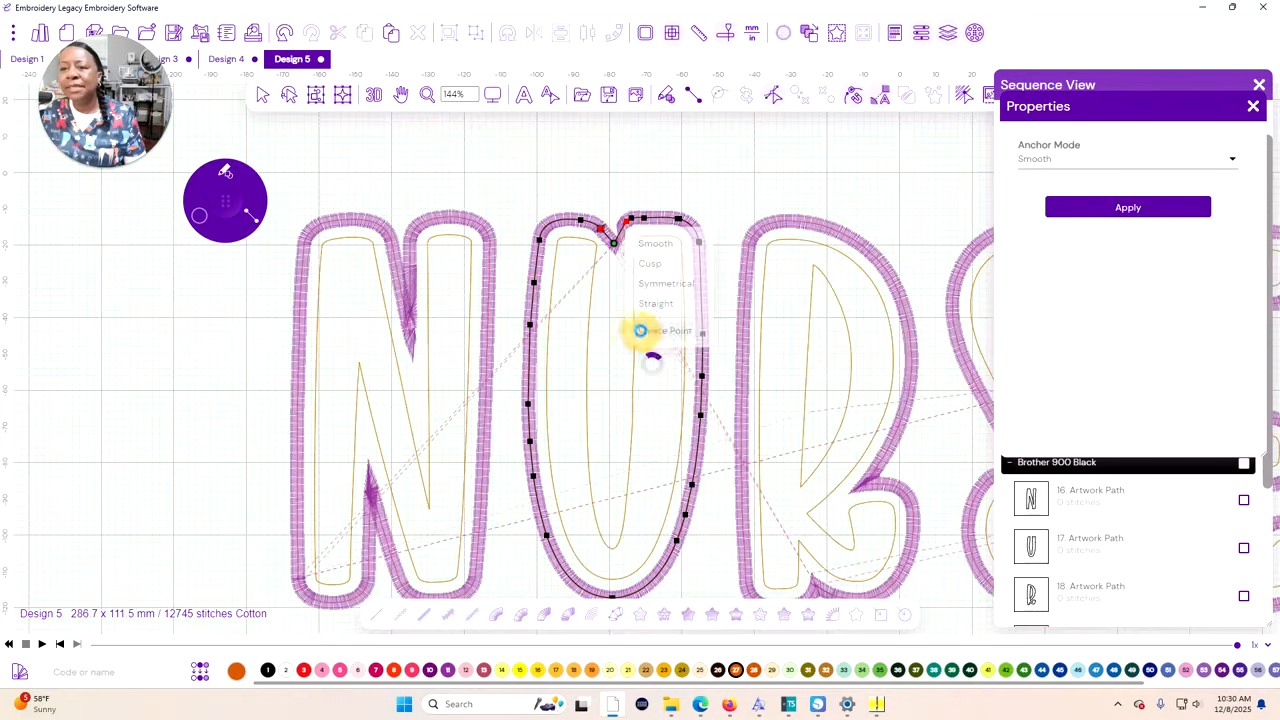
click(633, 222)
right_click(633, 224)
click(660, 327)
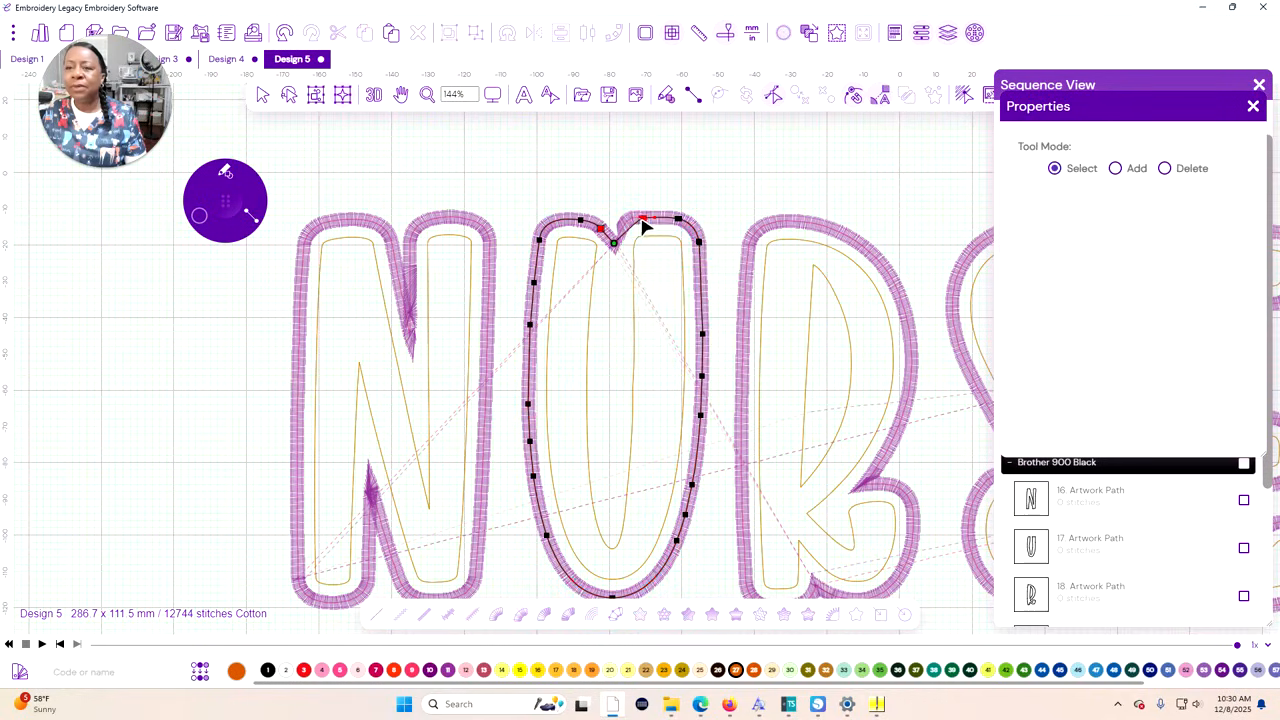
Reshape the outer U contour's notch, move its start point to the left shoulder and set the notch anchor to Smooth
click(644, 220)
click(635, 236)
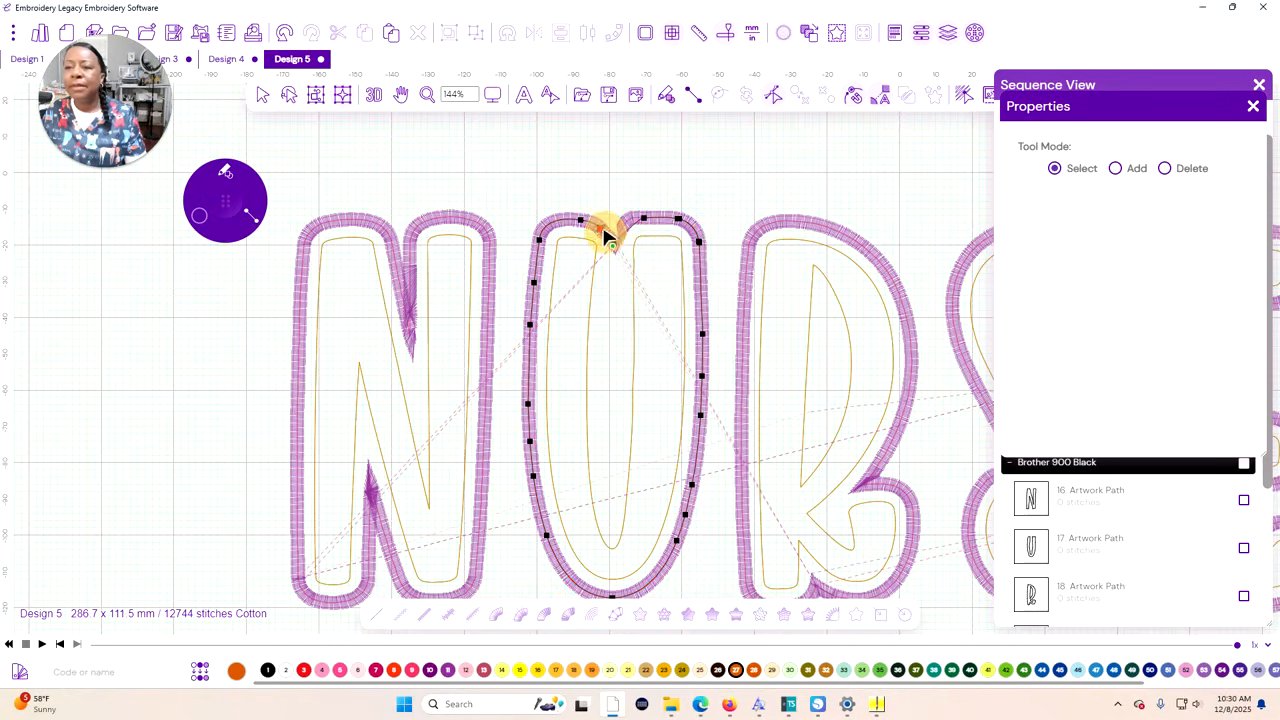
click(540, 242)
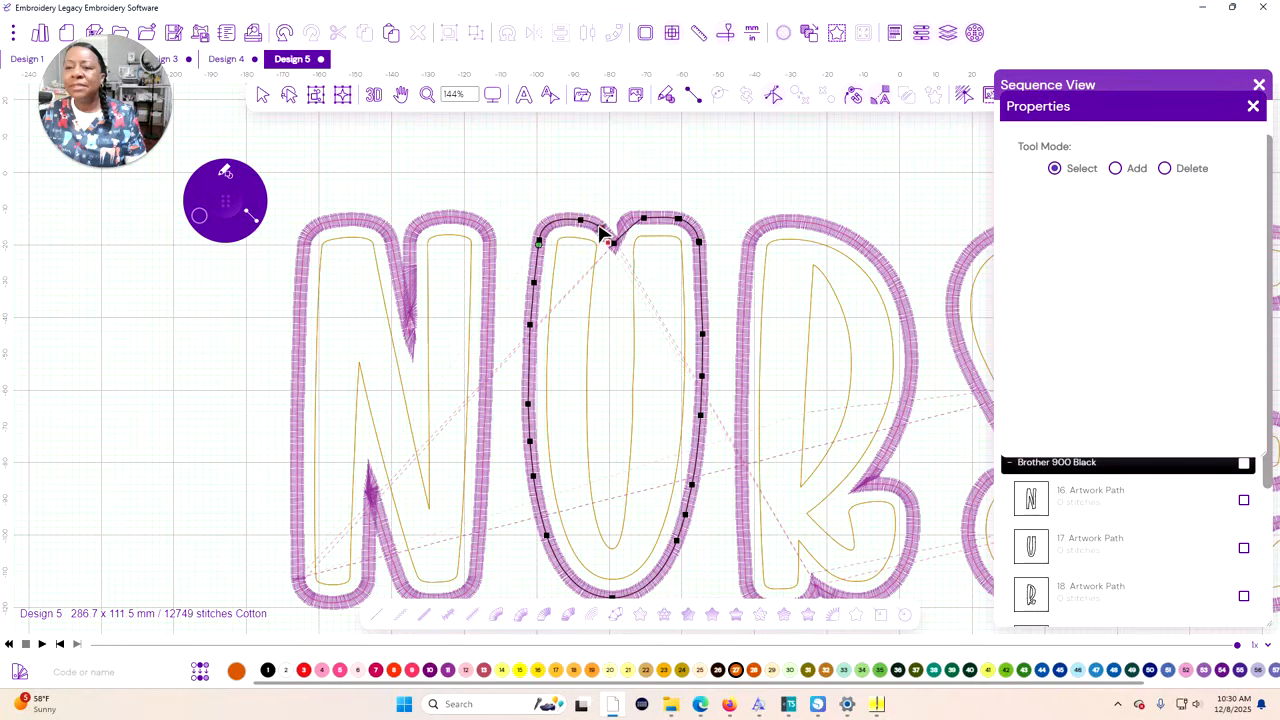
click(545, 242)
click(614, 240)
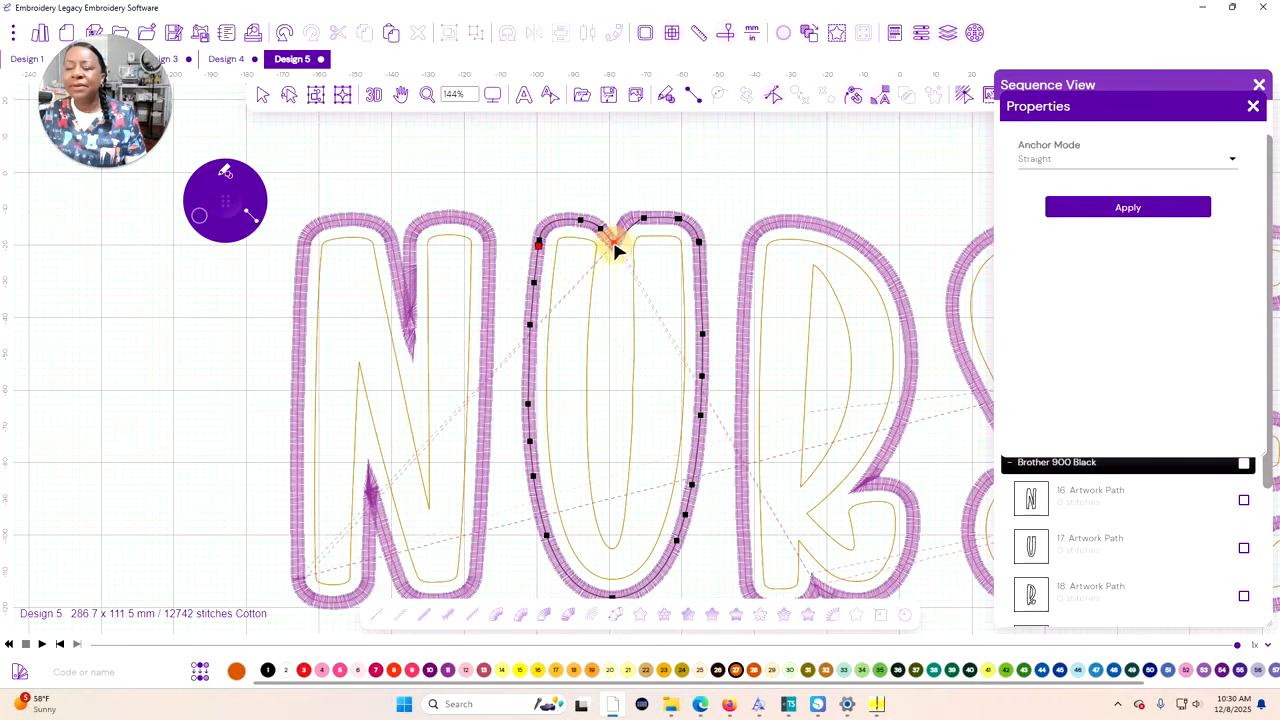
right_click(617, 244)
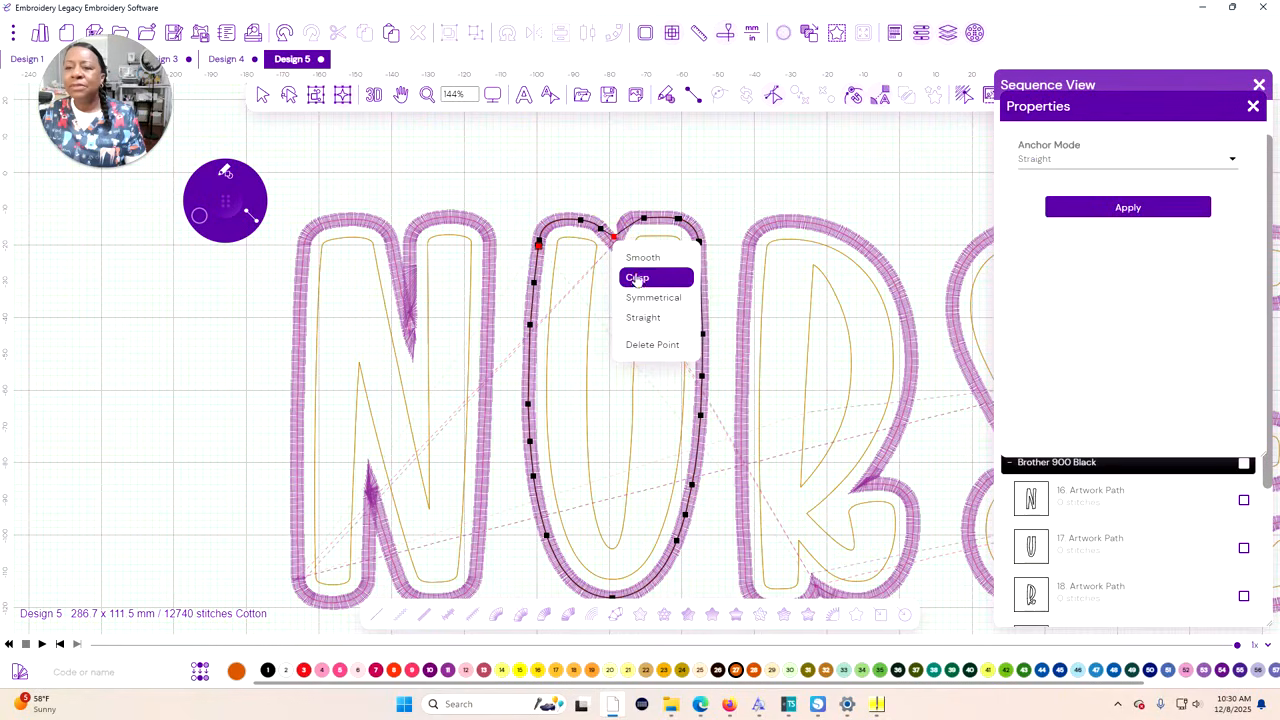
click(640, 260)
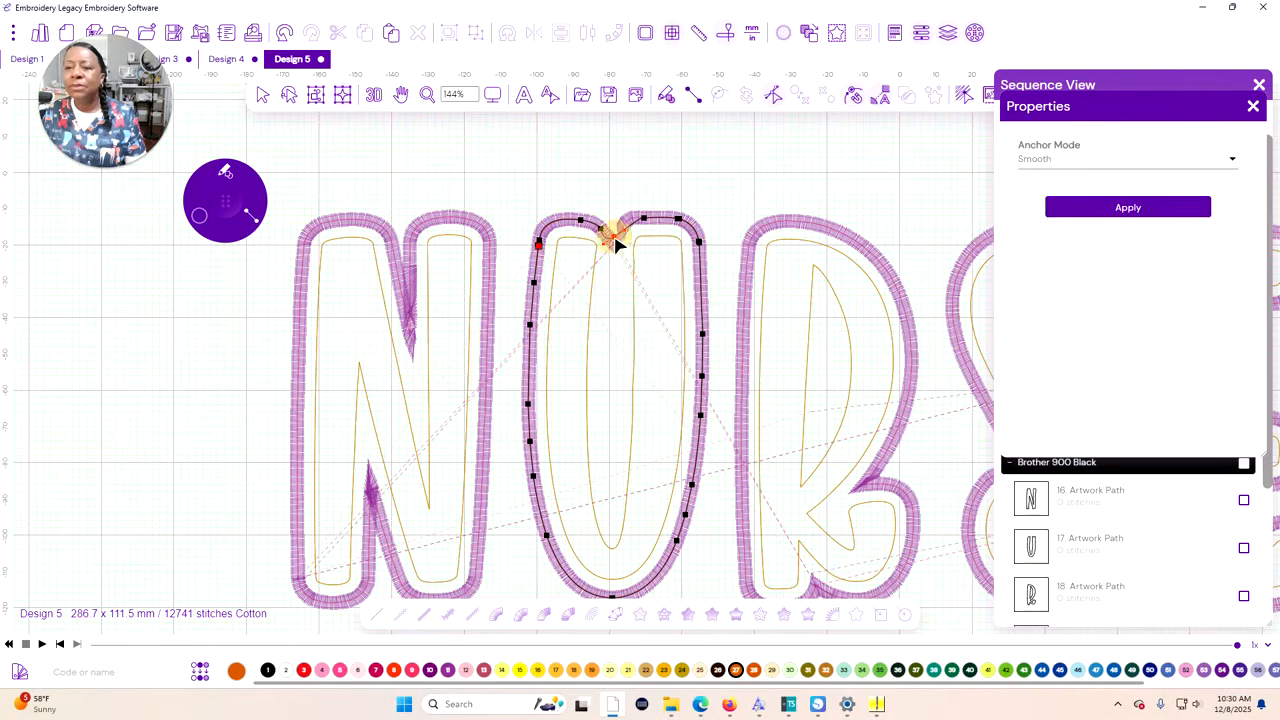
Select the overlapping outer U contour, adjust its points beside the notch and set the notch anchor to Smooth
click(622, 230)
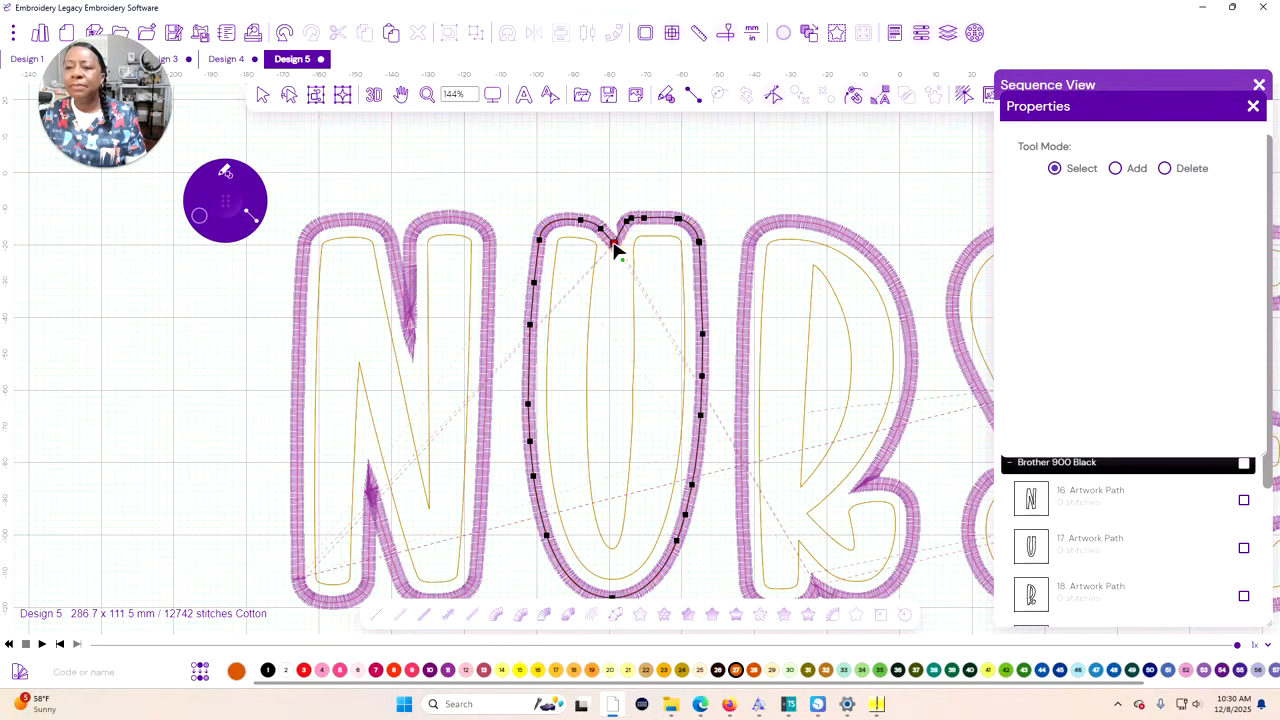
click(570, 248)
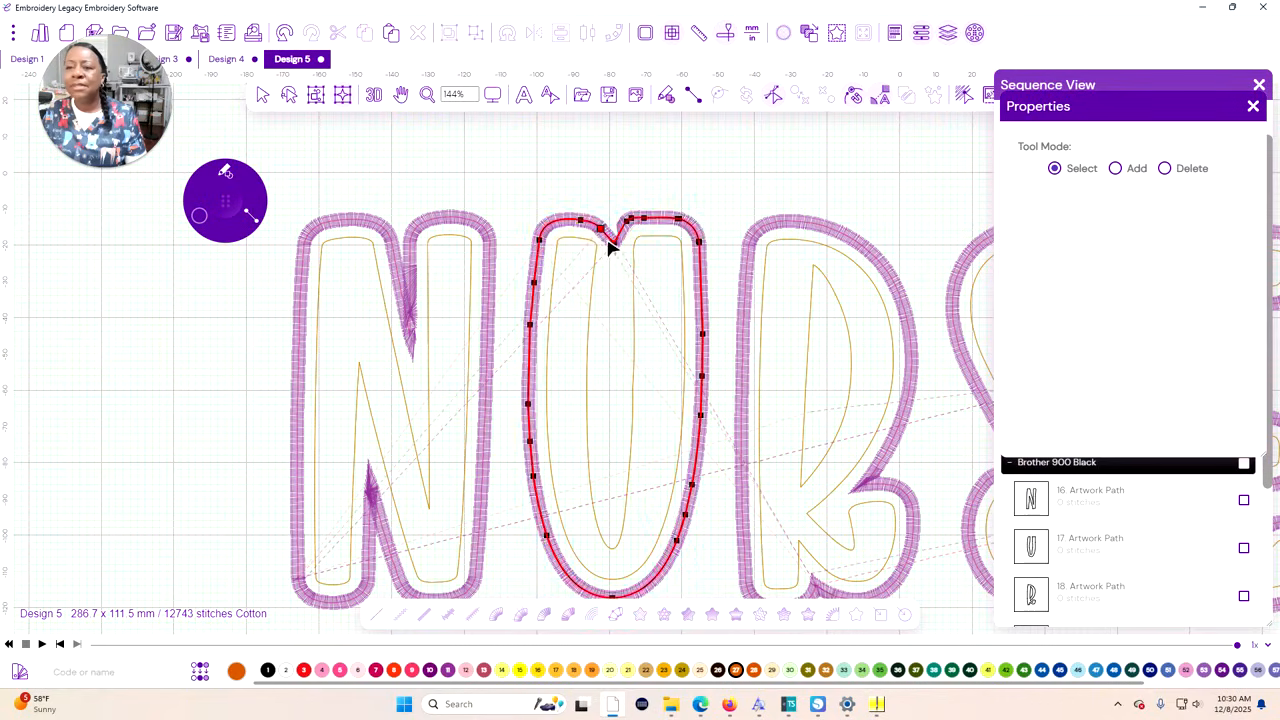
click(594, 224)
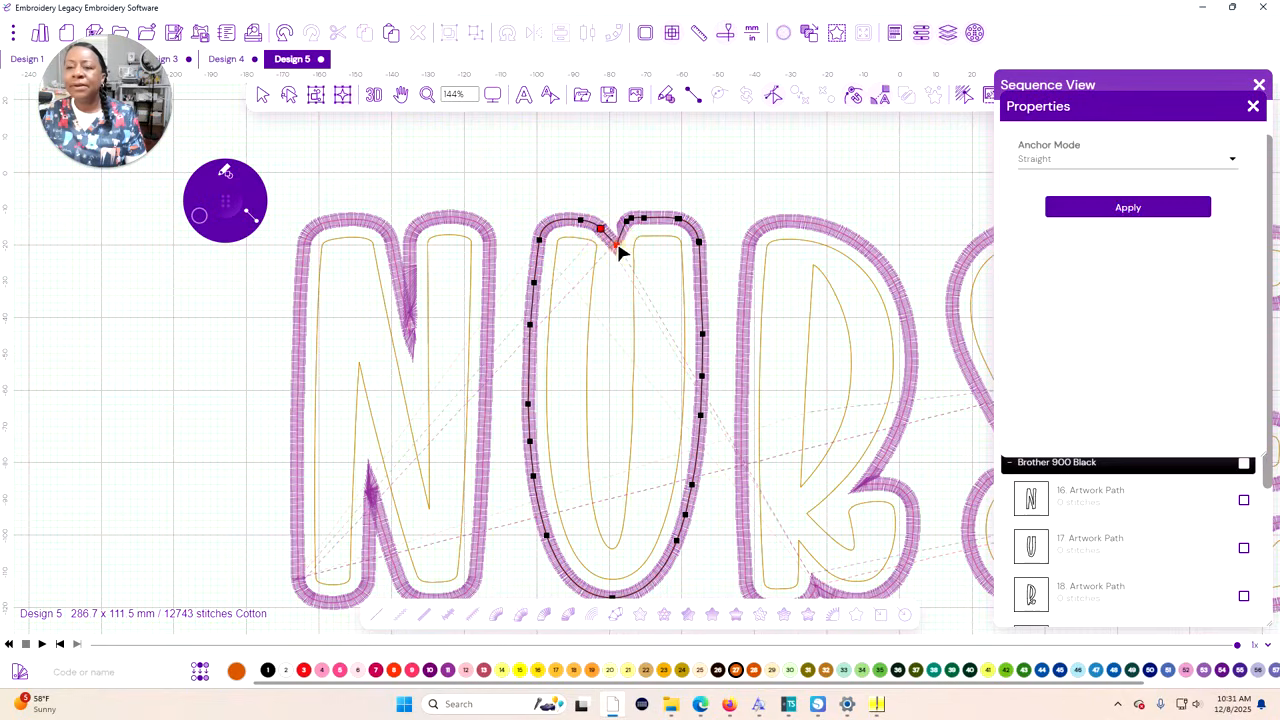
right_click(614, 243)
click(640, 264)
Delete the anchor point at the tip of the upper notch on the outer N contour and close the properties
scroll(409, 349, up, 3)
right_click(409, 349)
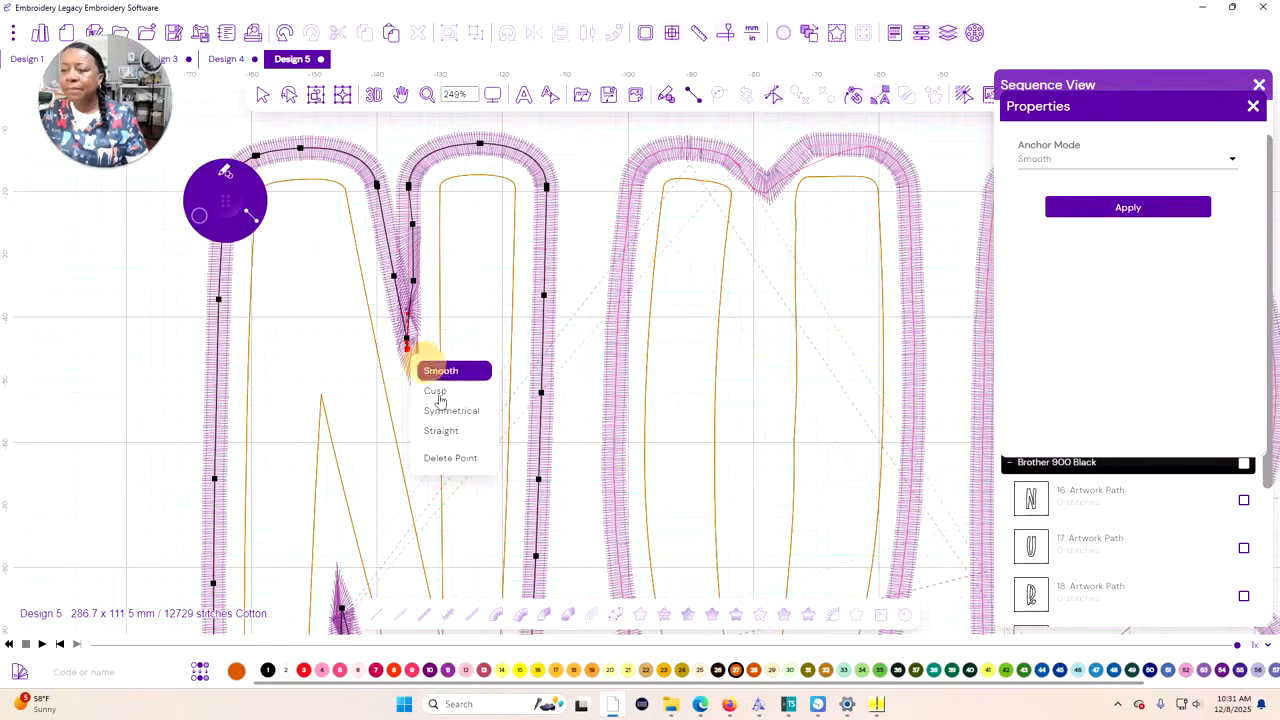
click(450, 457)
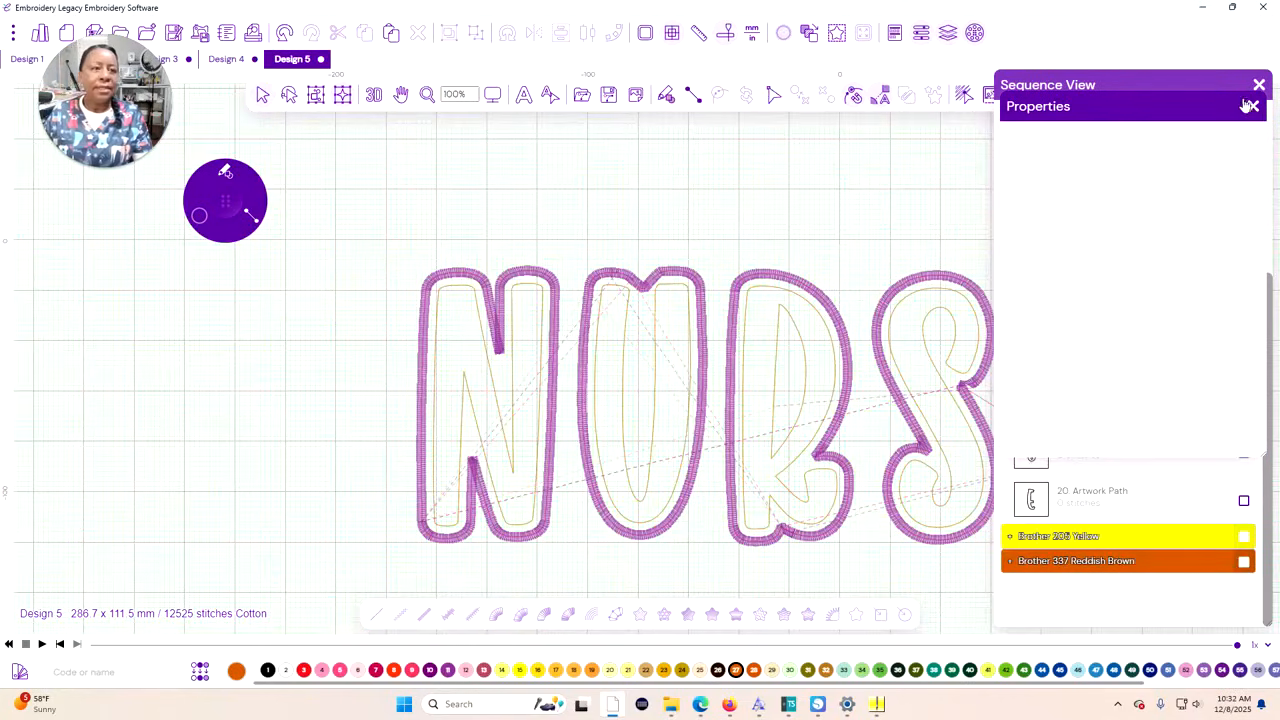
click(1249, 106)
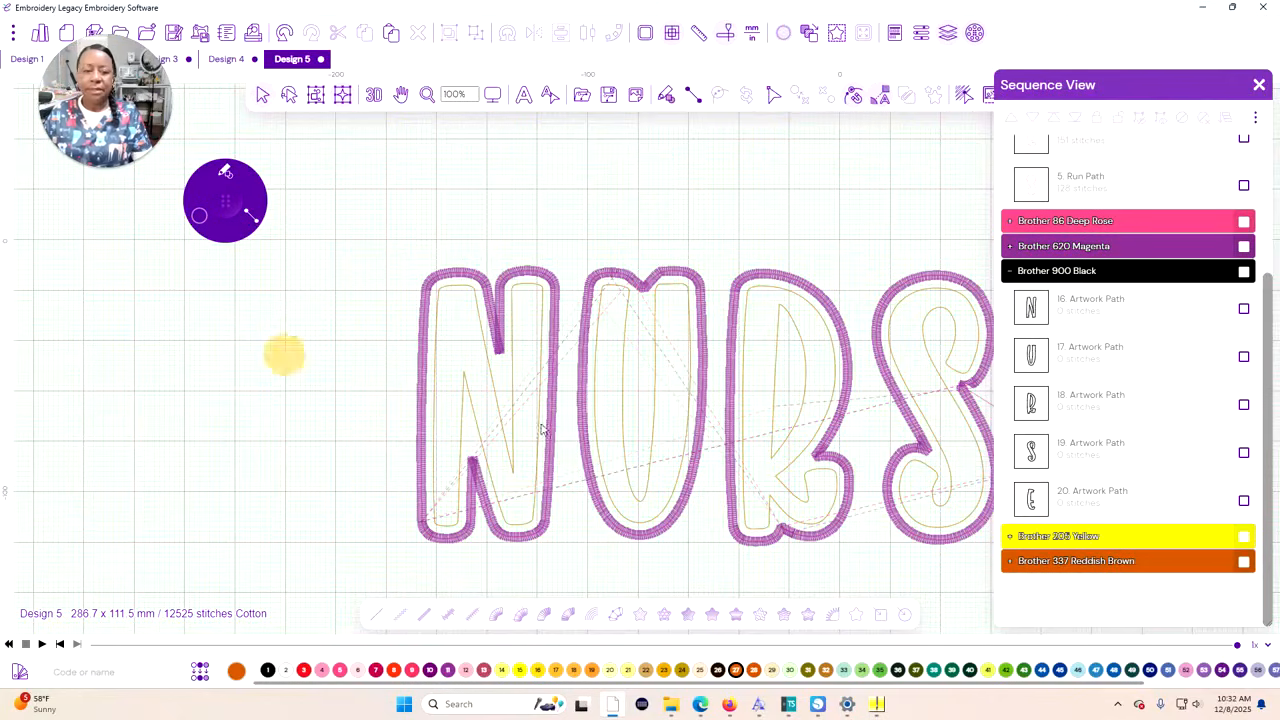
click(1242, 563)
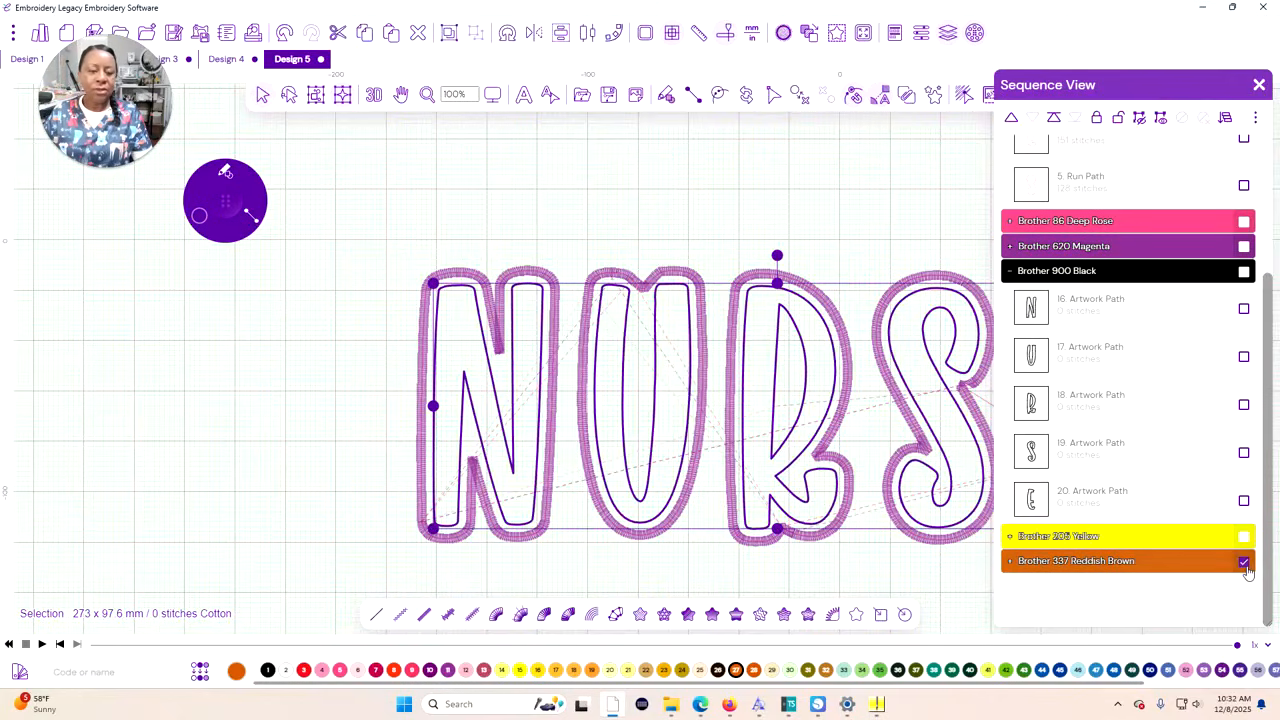
click(948, 170)
click(1146, 246)
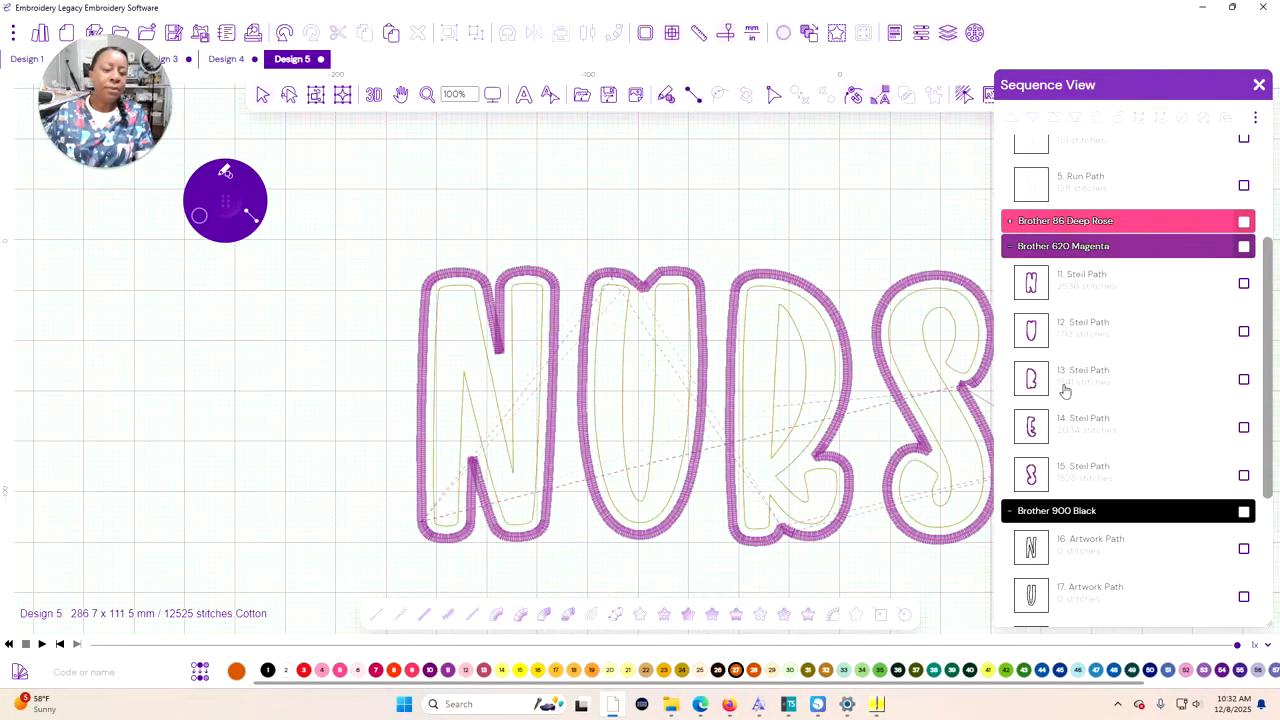
scroll(1052, 372, down, 1)
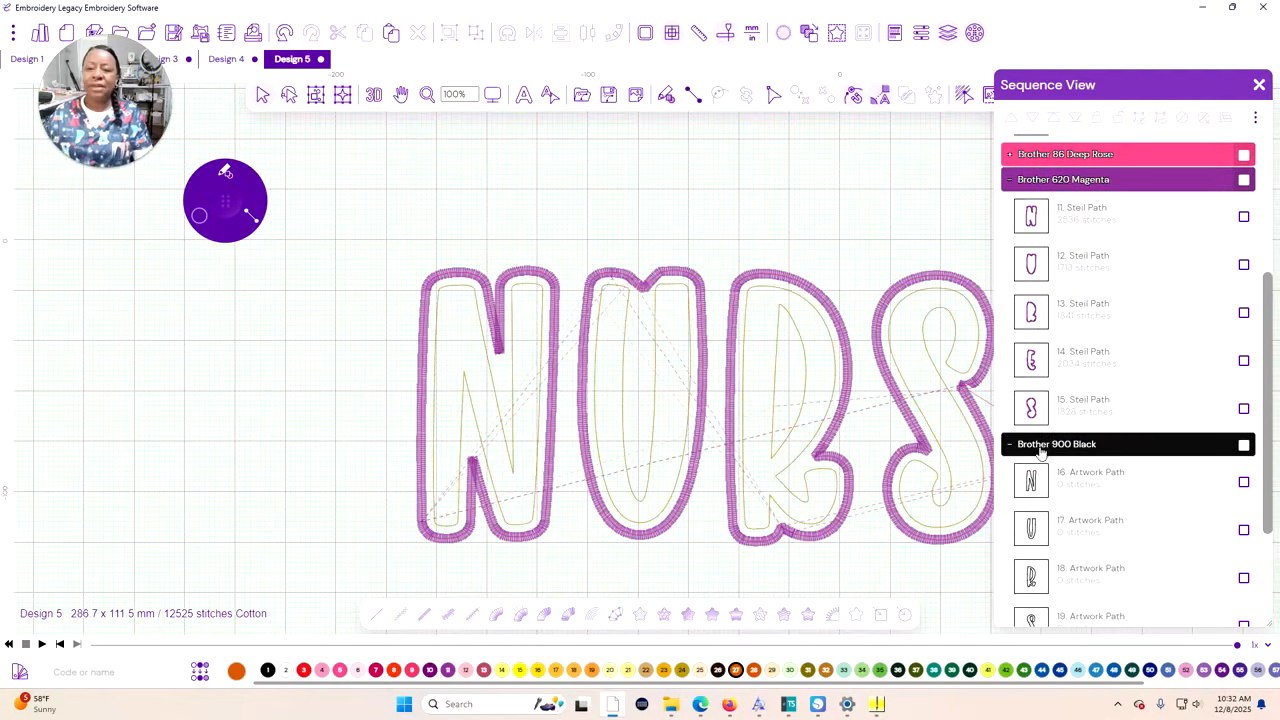
click(1040, 450)
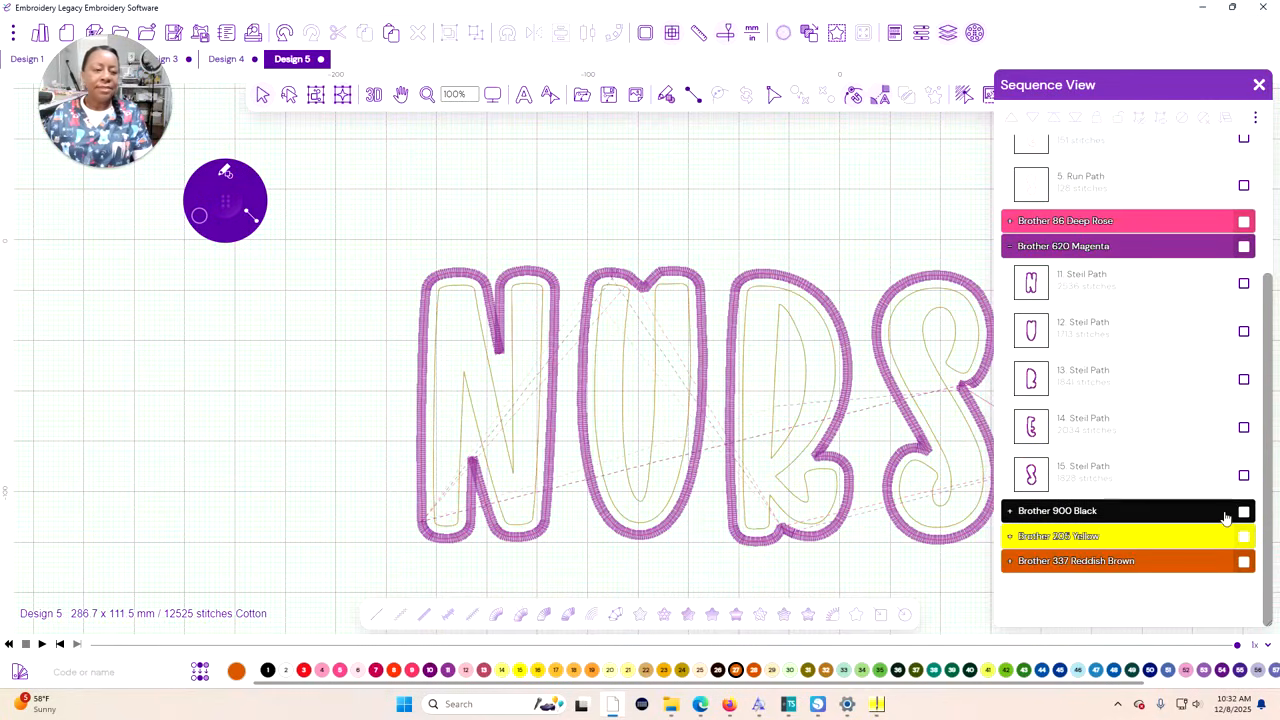
click(1150, 511)
scroll(1205, 476, down, 2)
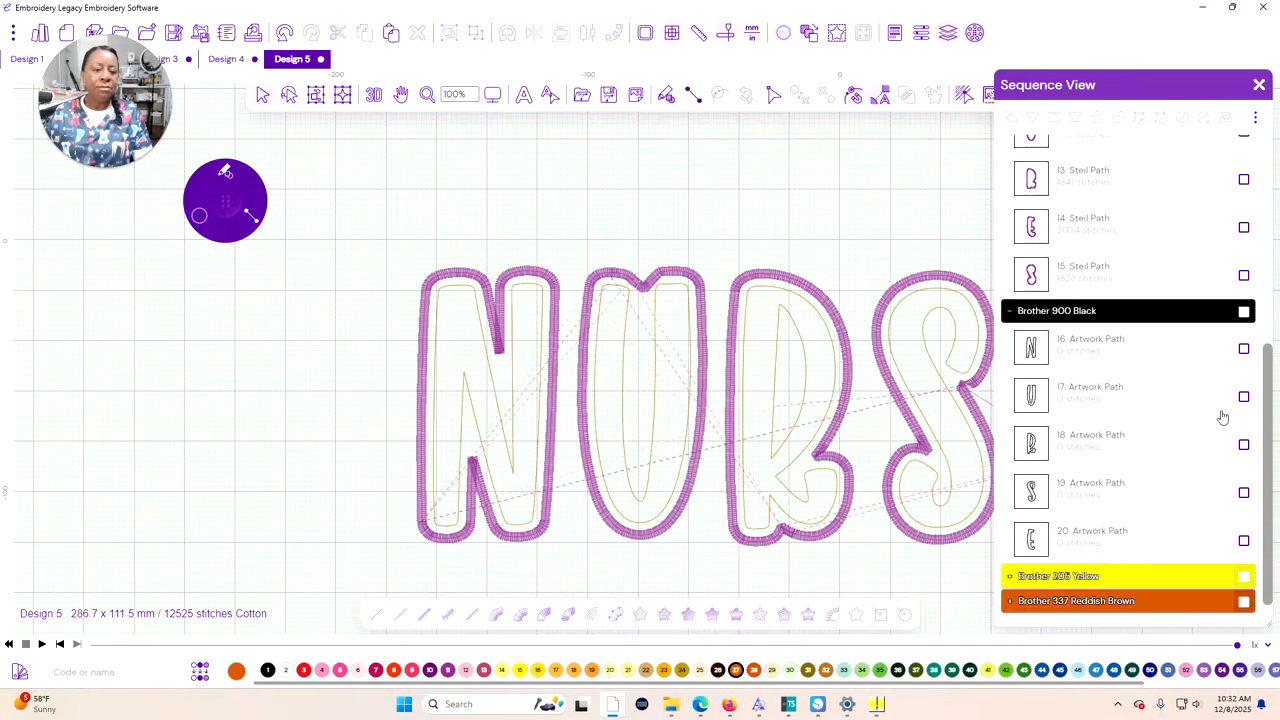
Convert all Brother 900 Black inner outlines to run stitches and clear the selection
click(1244, 311)
click(376, 620)
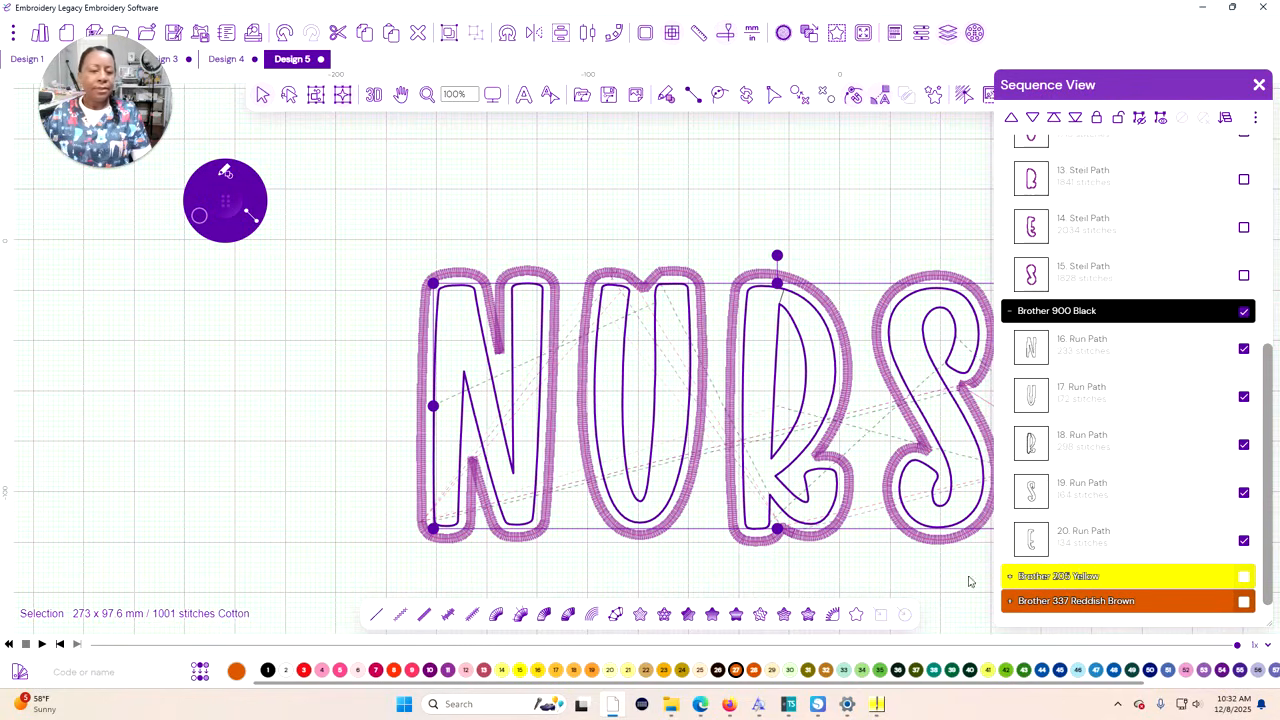
click(977, 590)
Convert the Brother 205 Yellow inner outlines to run stitches with the Double Run style and close their properties
click(1244, 580)
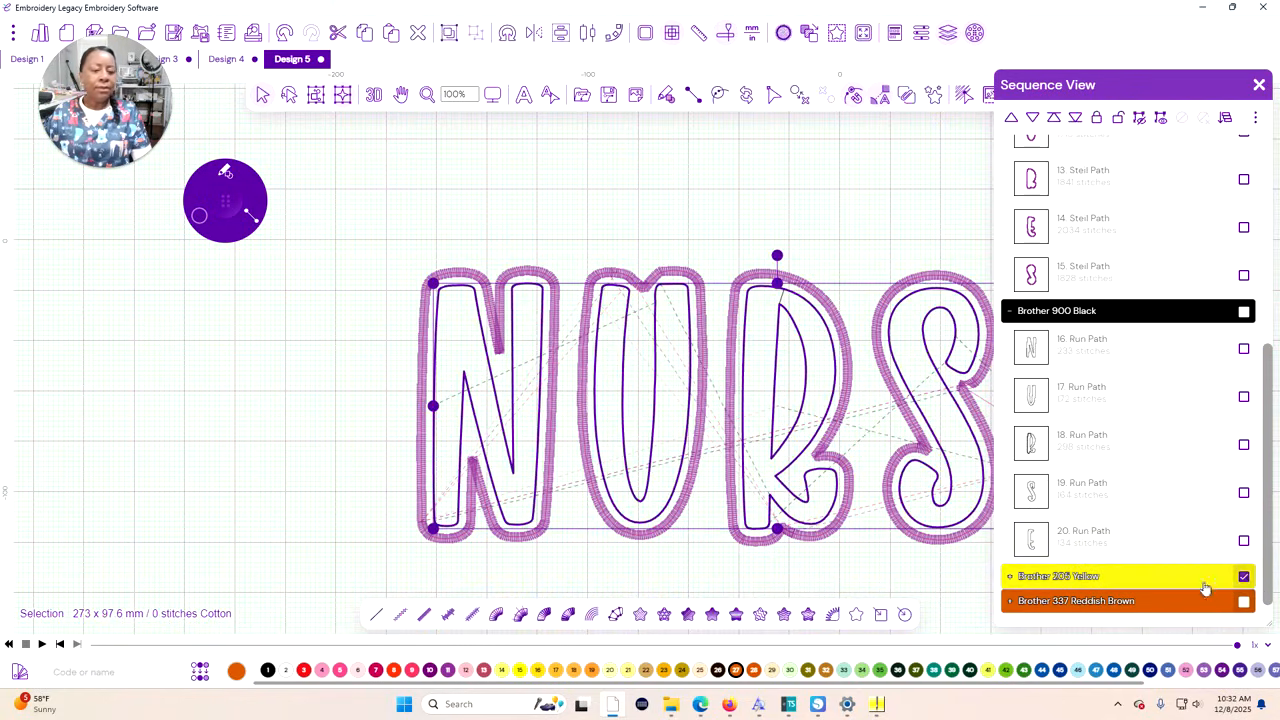
click(385, 618)
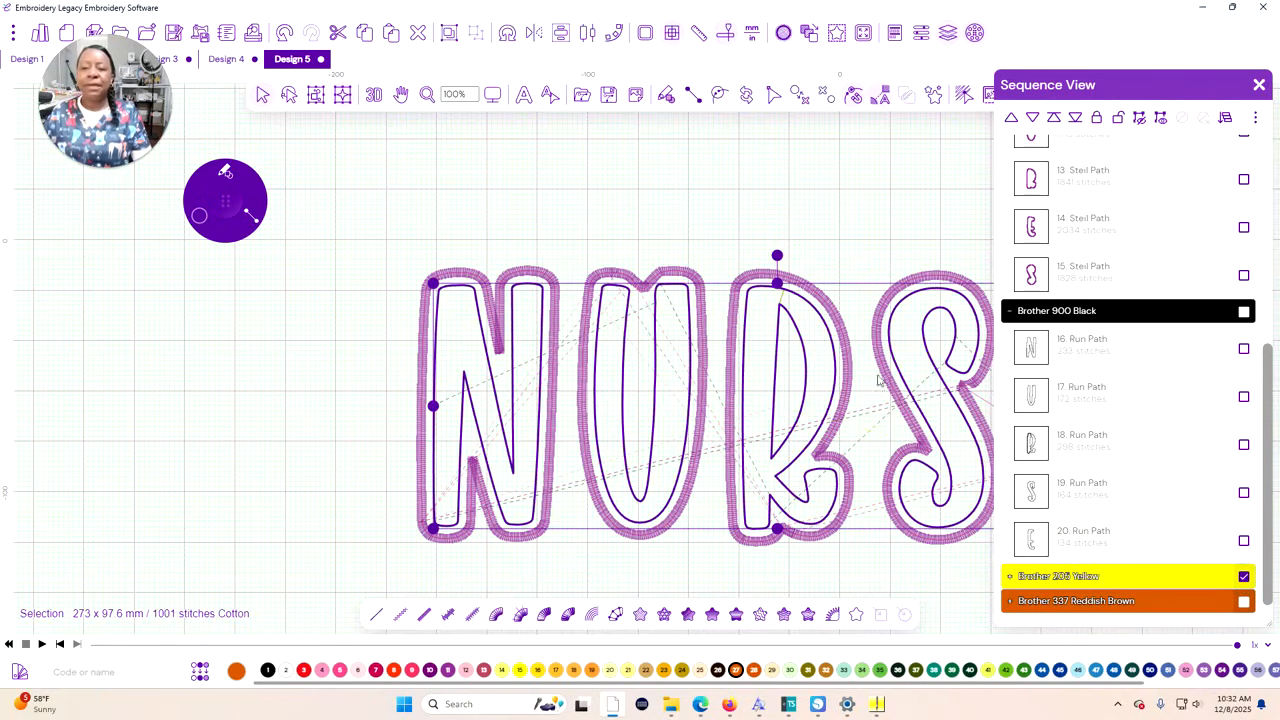
click(919, 35)
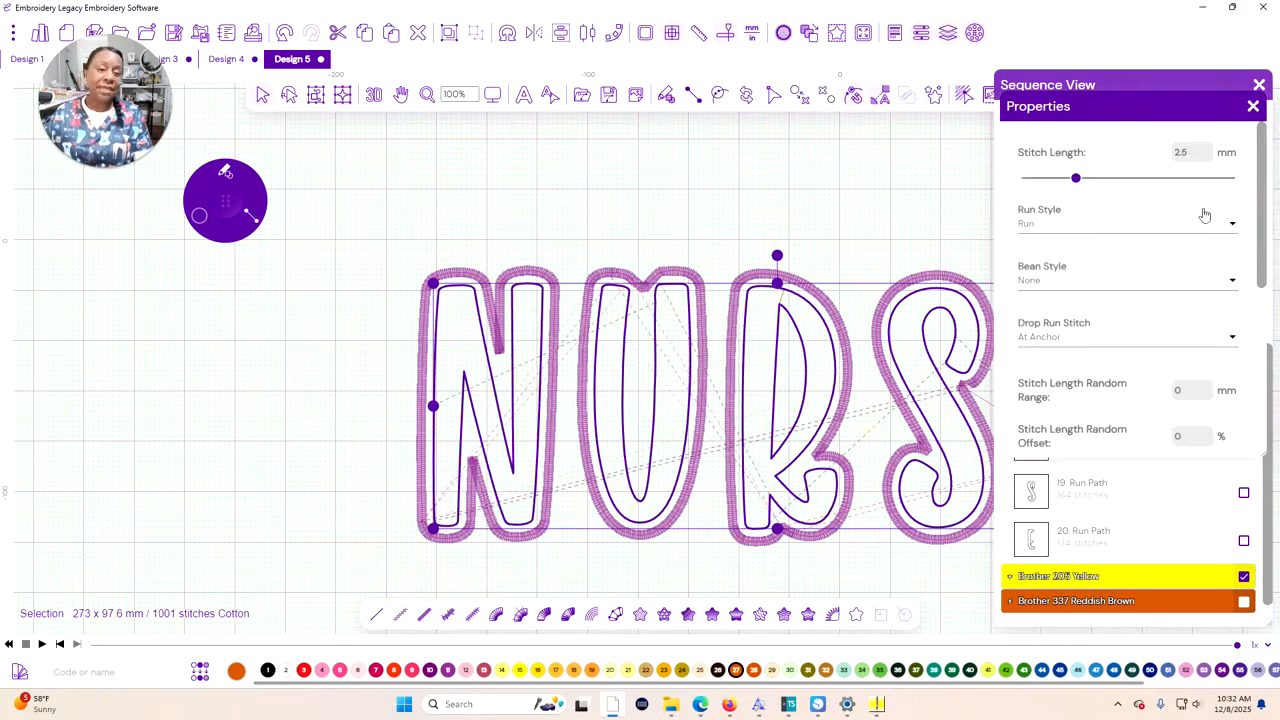
click(1232, 227)
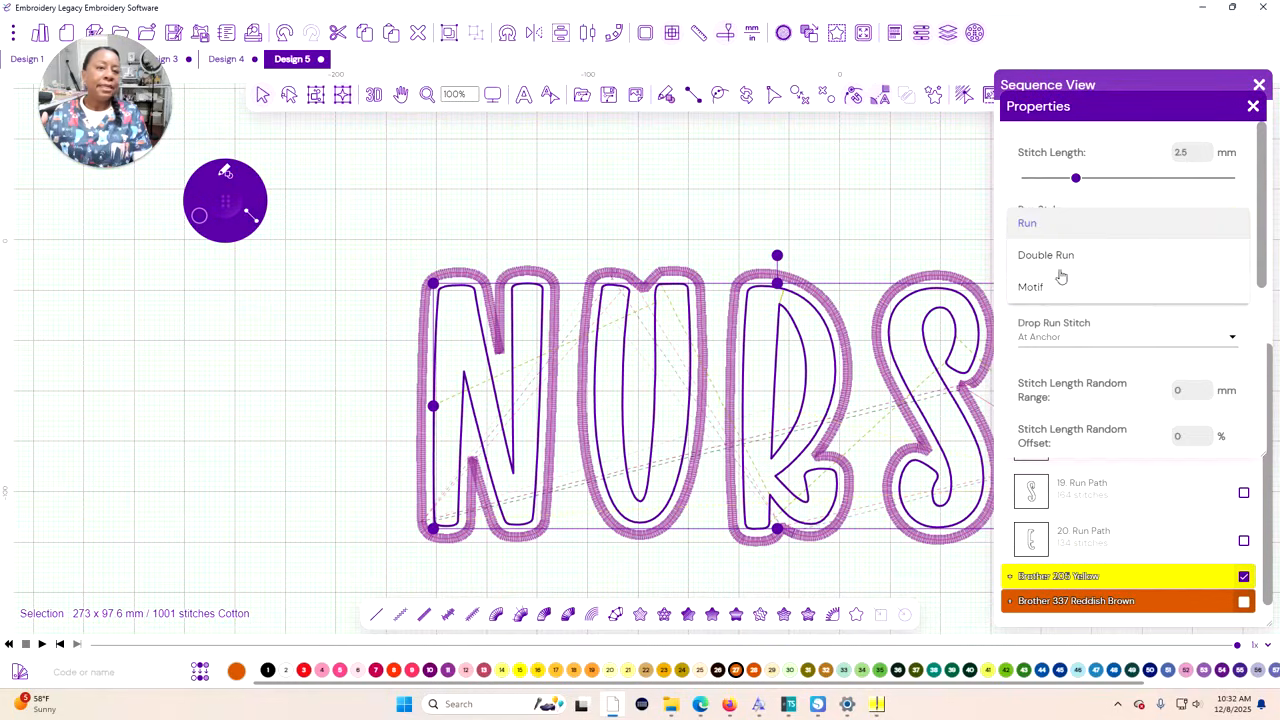
click(1063, 257)
click(346, 404)
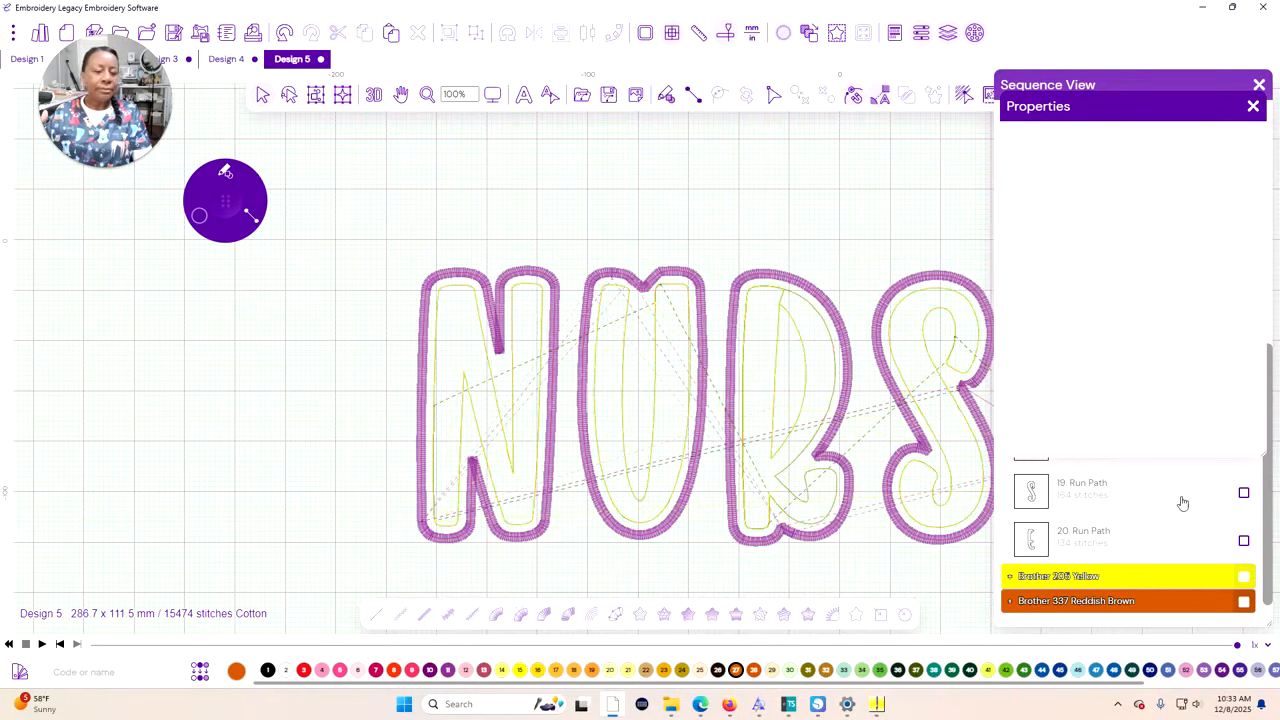
scroll(1182, 502, down, 1)
click(1252, 106)
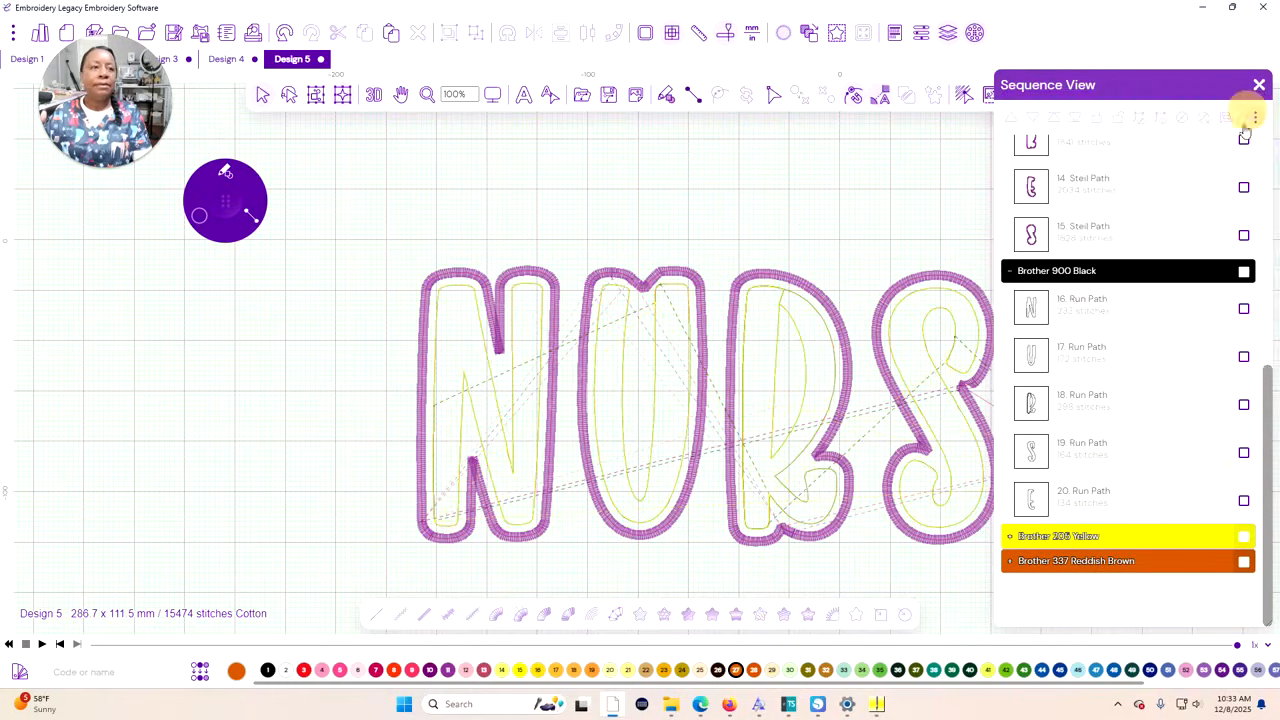
Convert the Brother 337 Reddish Brown inner outlines to satin border stitches and set their stitch width to 3 mm
click(1243, 561)
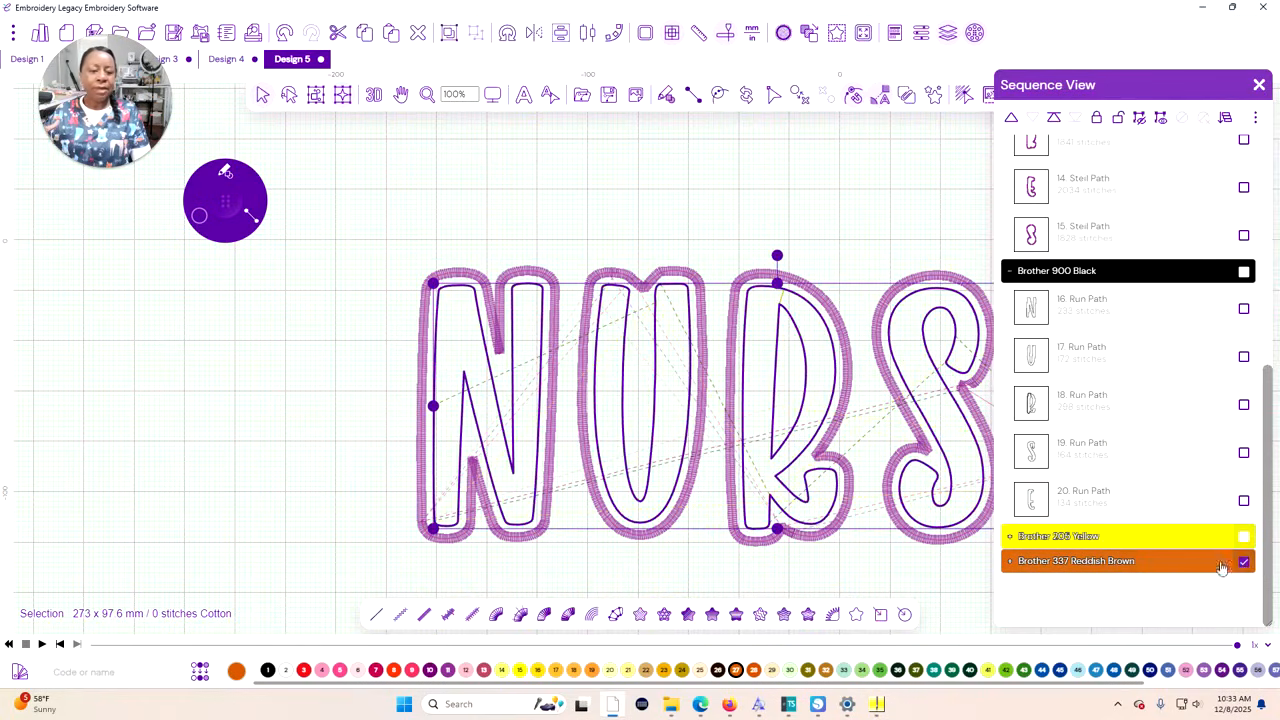
click(426, 617)
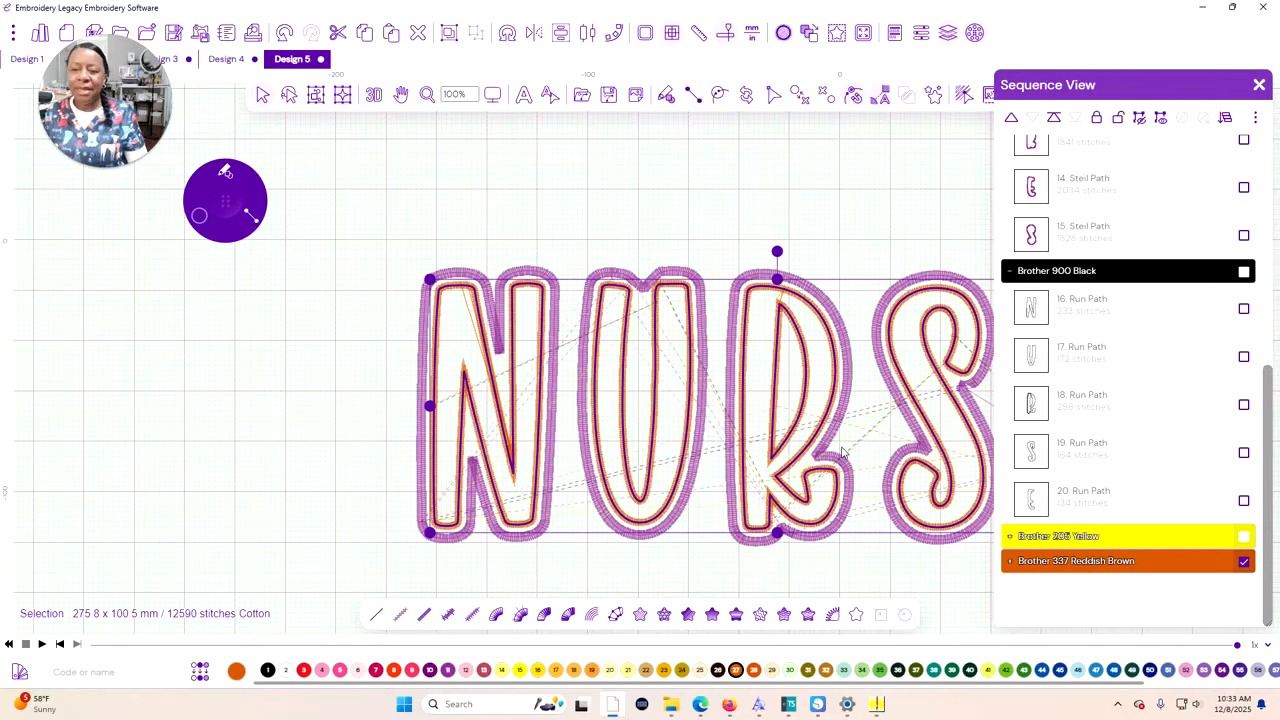
scroll(808, 413, up, 3)
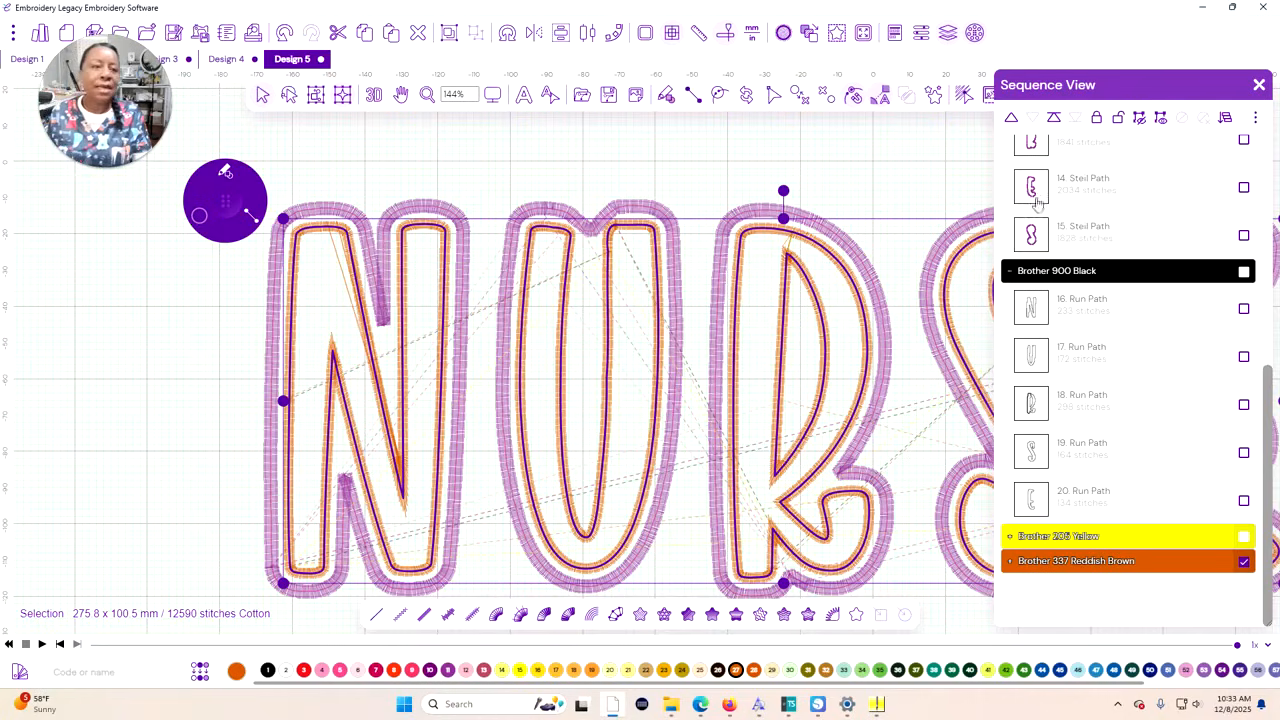
click(922, 36)
mouse_move(1104, 186)
mouse_down()
mouse_move(1134, 181)
mouse_move(1124, 188)
mouse_up()
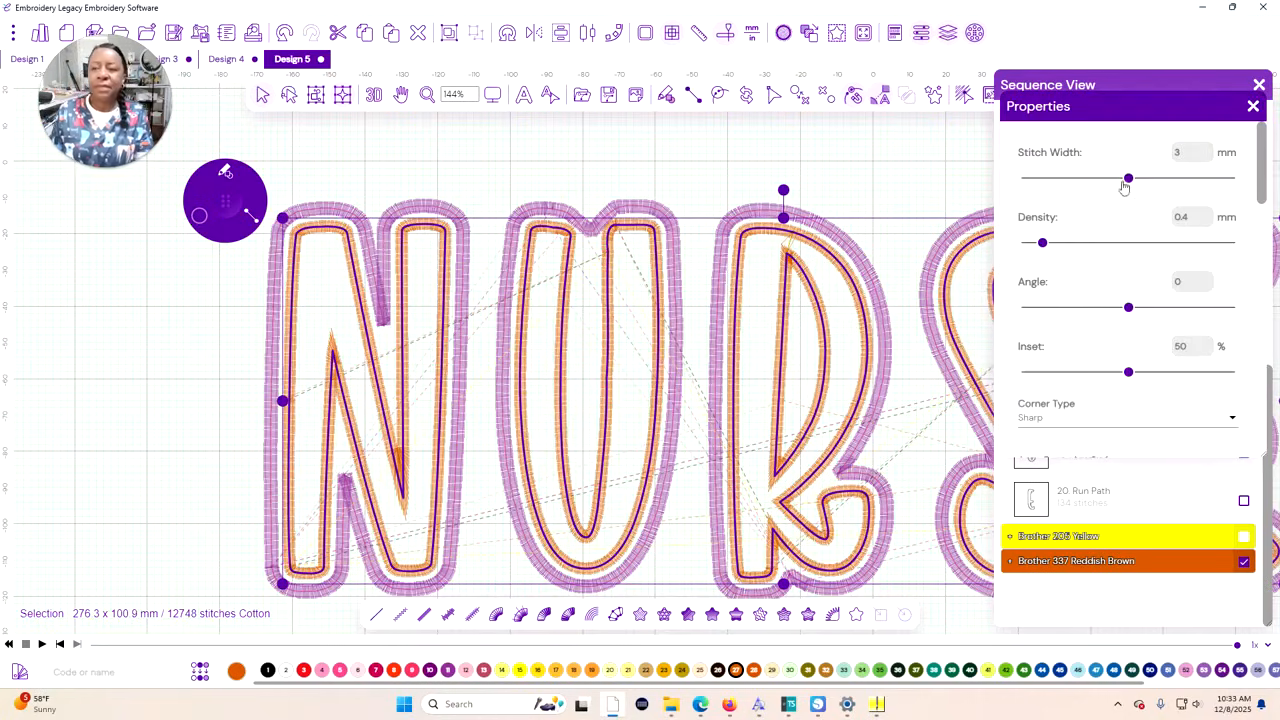
Reshape the notch at the top of the outer U double-run contour by moving its tip and right shoulder anchor points
click(606, 222)
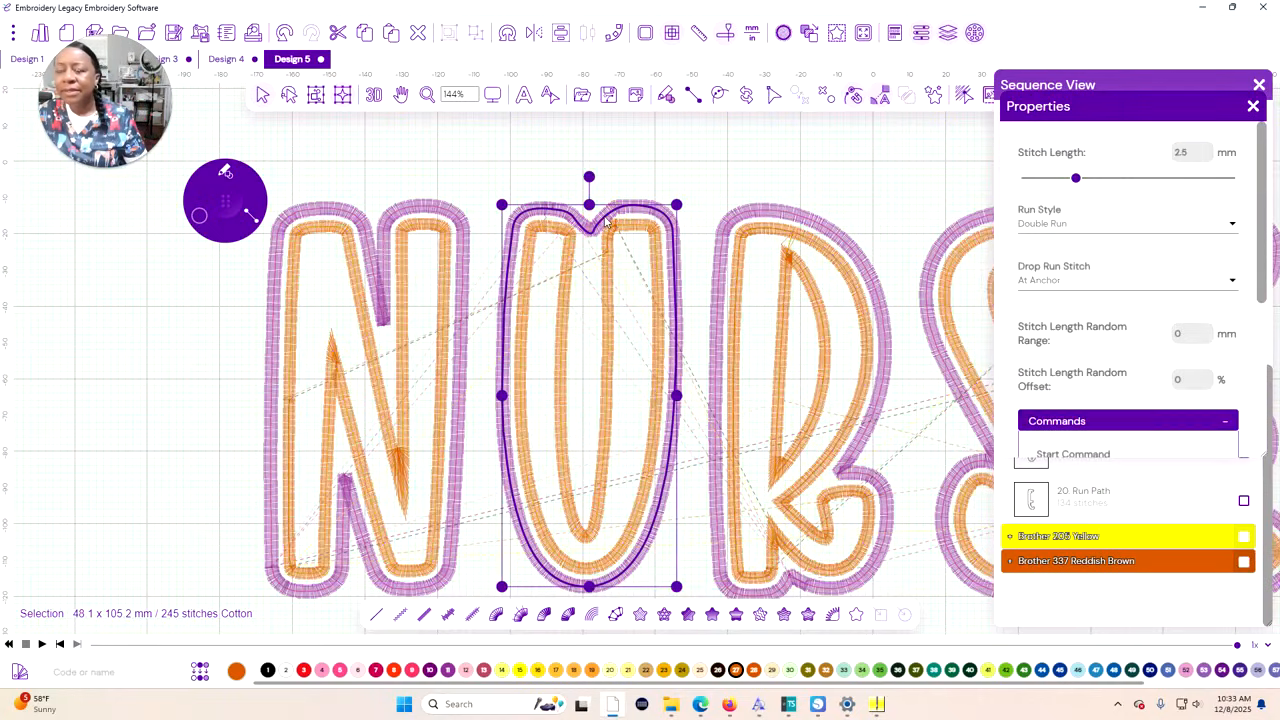
click(773, 96)
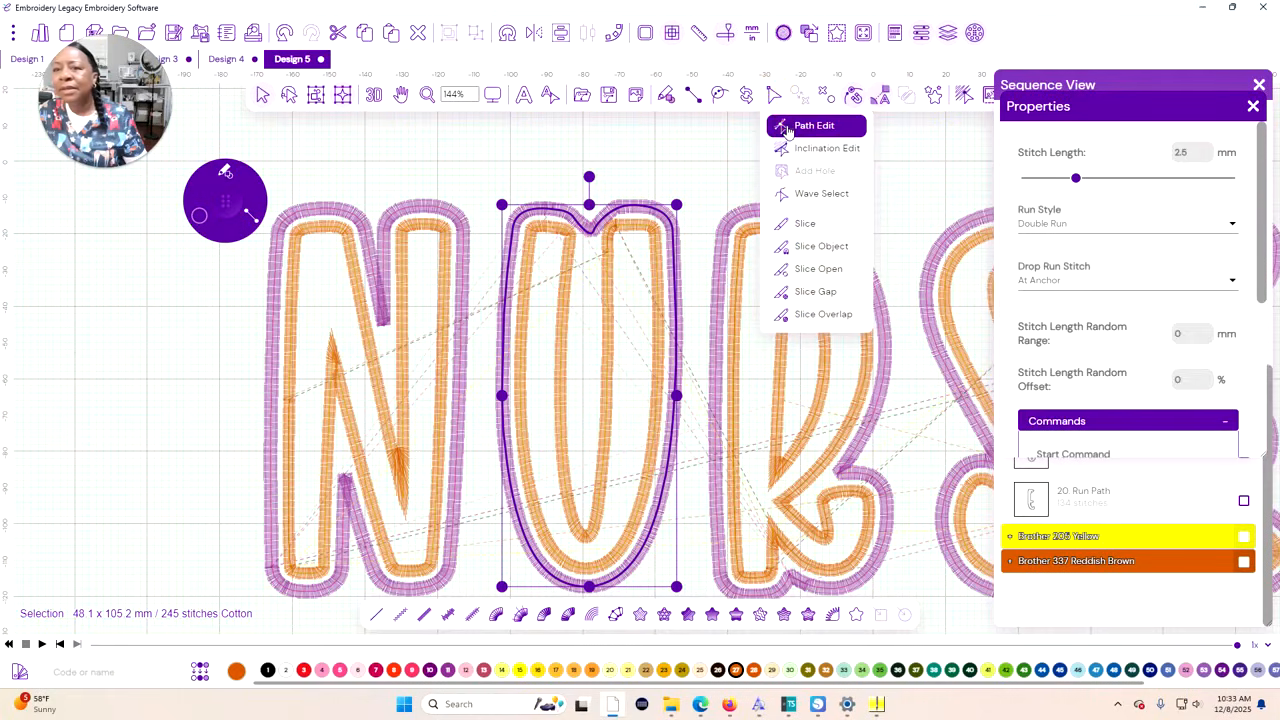
click(805, 126)
click(607, 222)
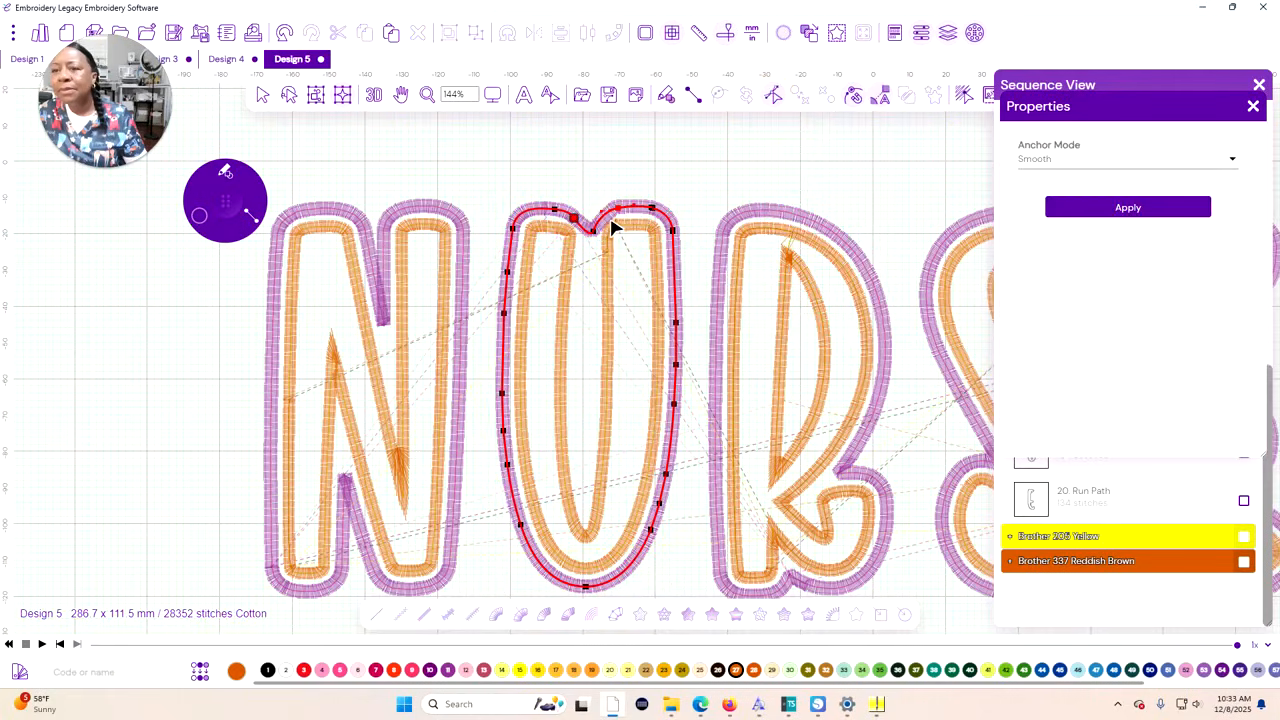
click(614, 213)
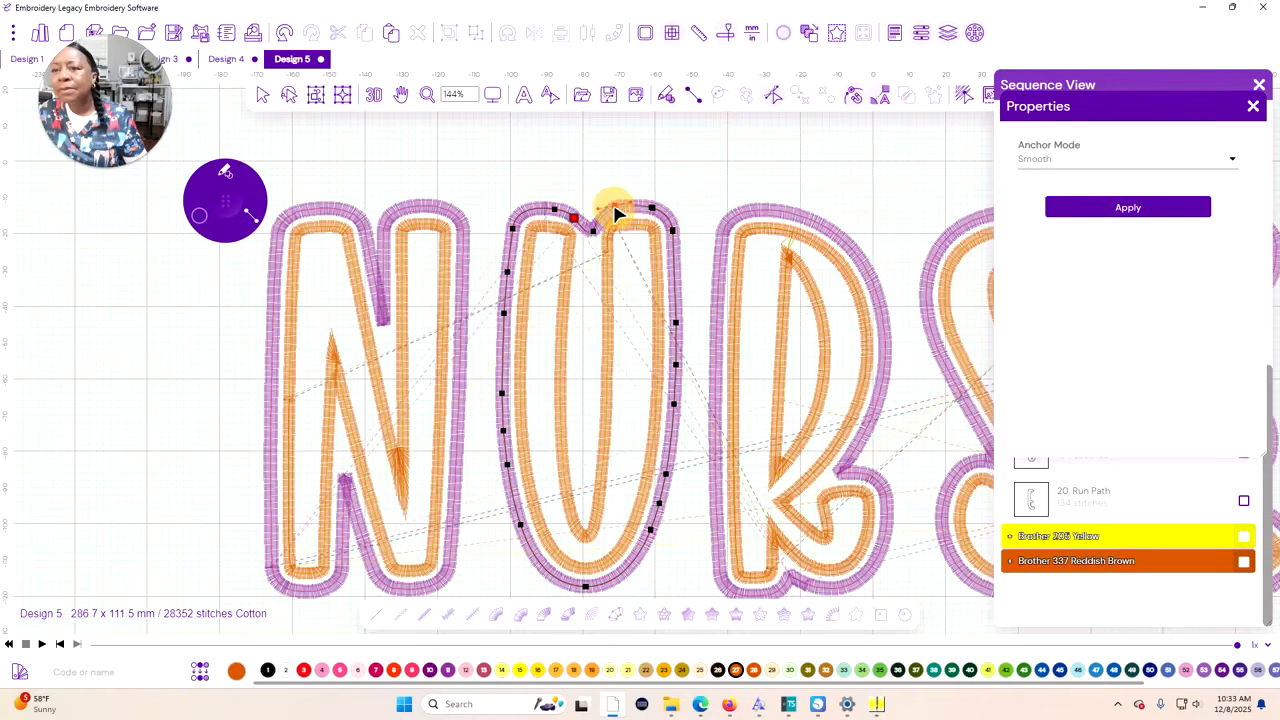
click(616, 215)
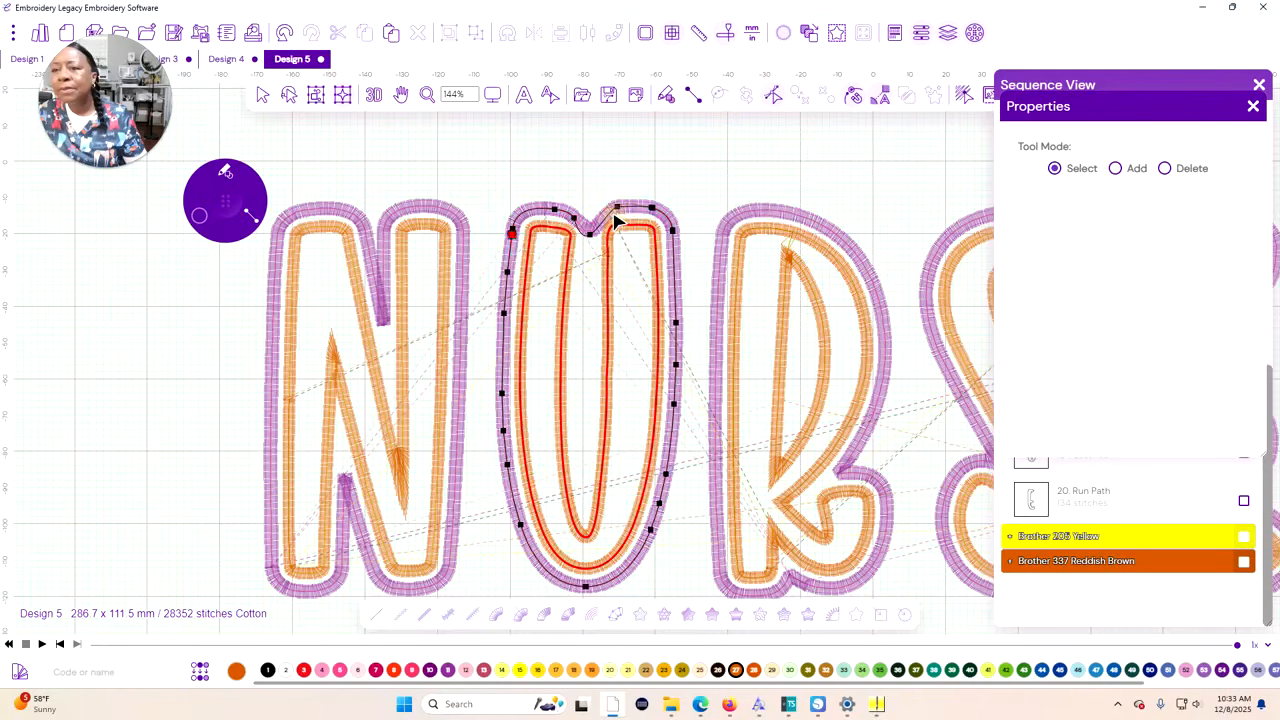
drag(616, 209, 611, 208)
click(612, 230)
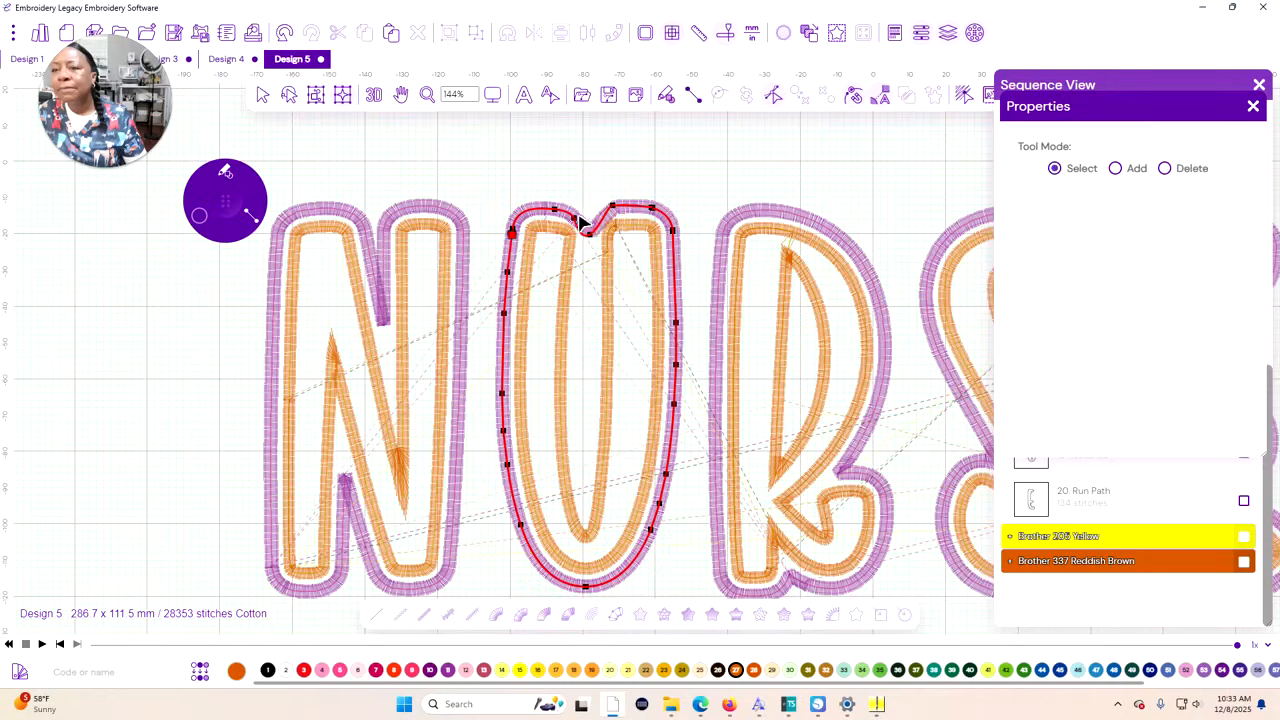
Add an anchor point on the right slope of the Brother 620 Magenta U contour's top notch and shift the notch tip slightly left
click(1114, 83)
scroll(1119, 291, up, 5)
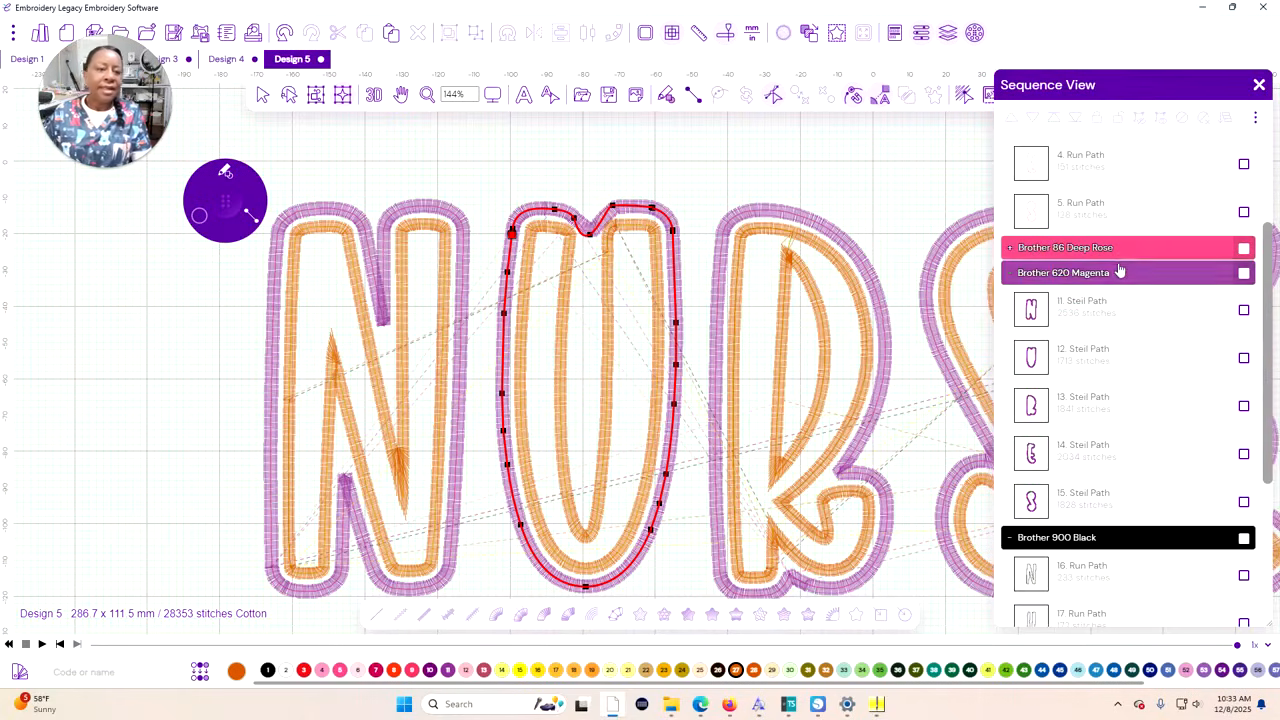
click(1244, 357)
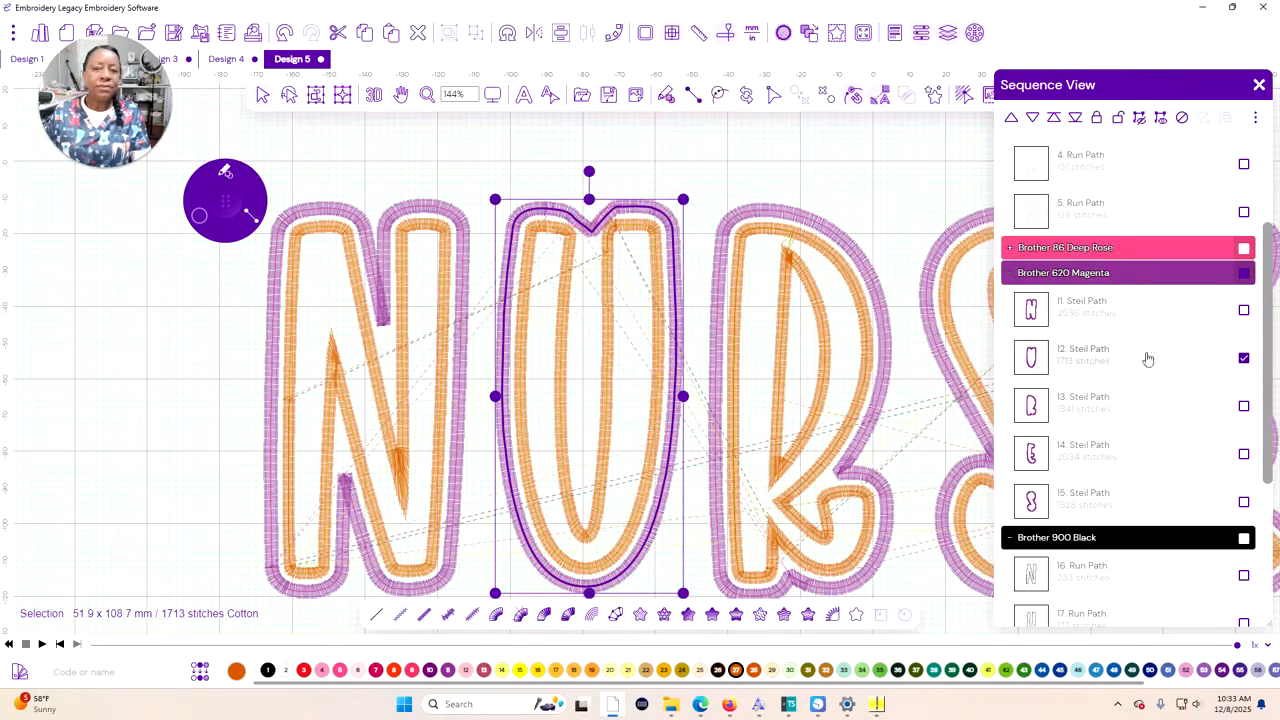
click(790, 92)
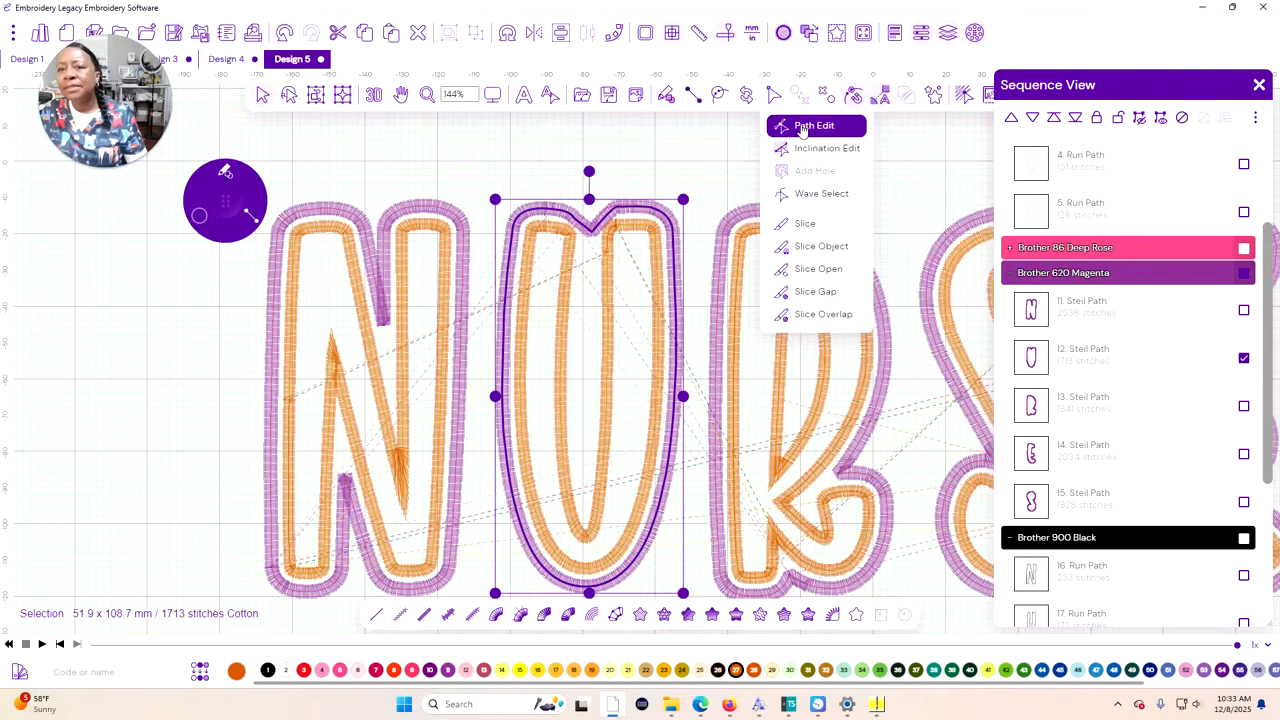
click(800, 123)
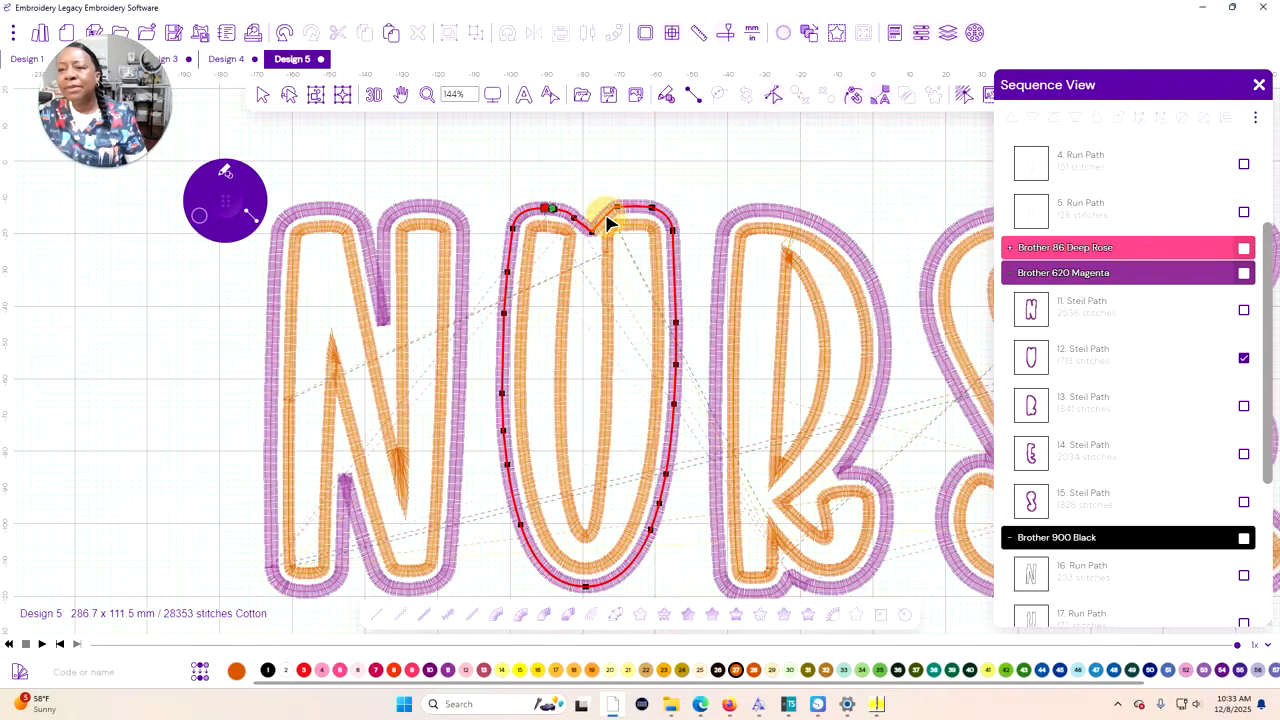
click(607, 218)
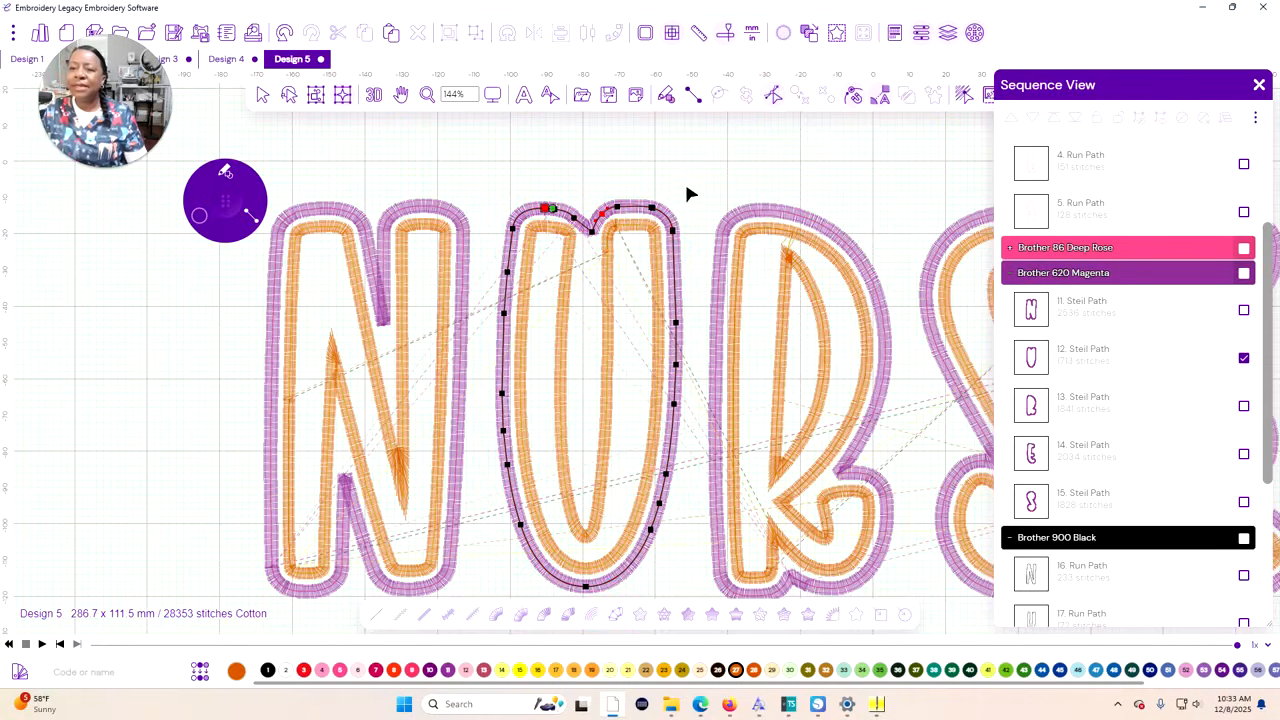
click(593, 238)
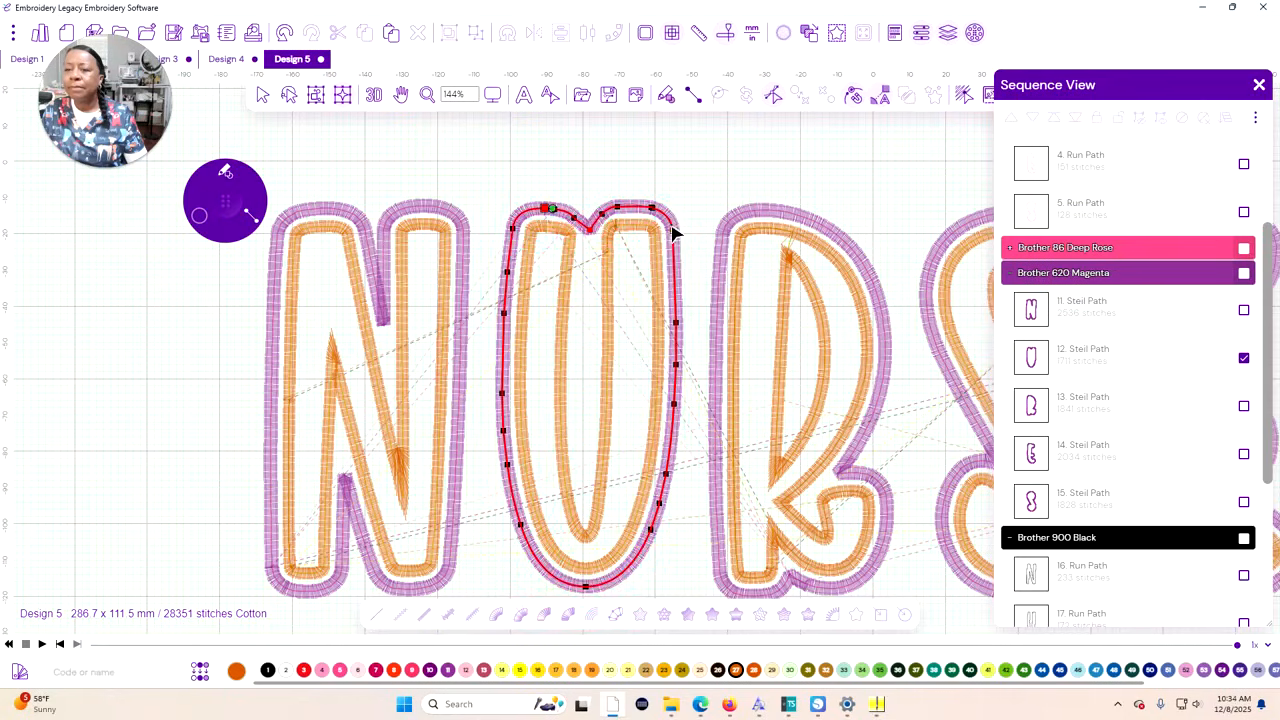
Close the Sequence View and Properties and end path editing on the U contour
scroll(690, 180, down, 3)
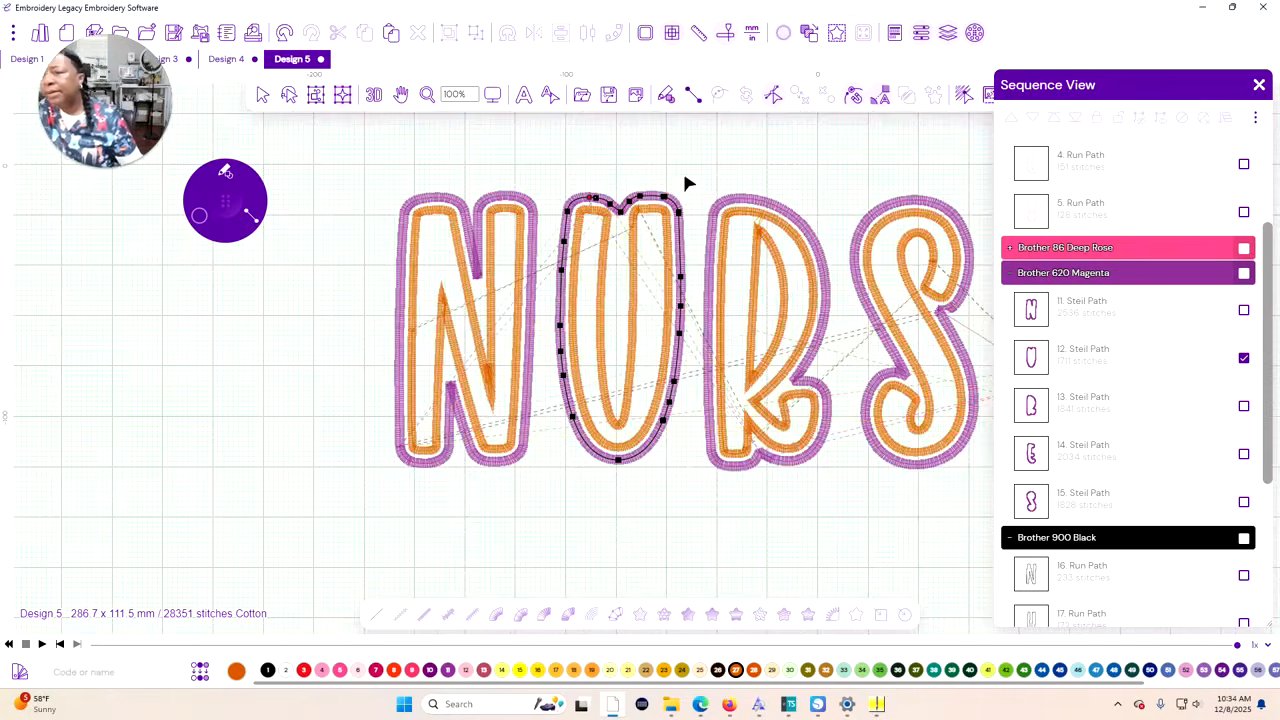
scroll(679, 187, up, 3)
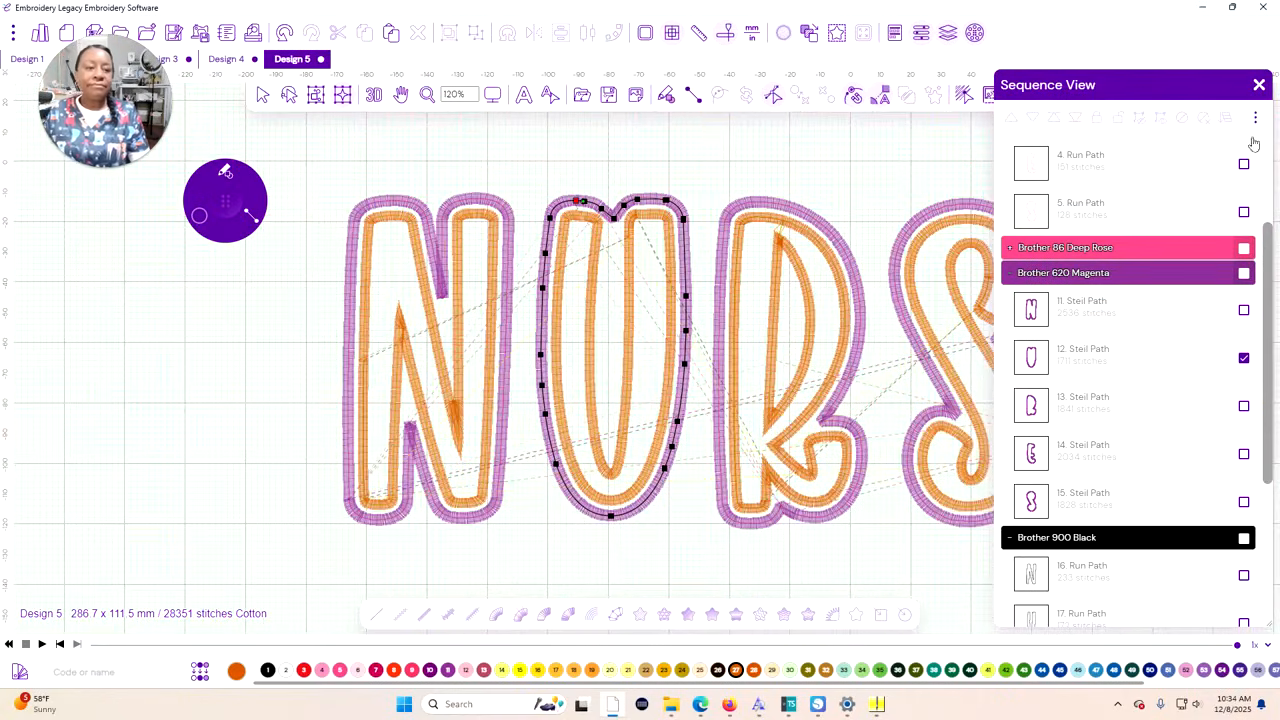
click(1259, 85)
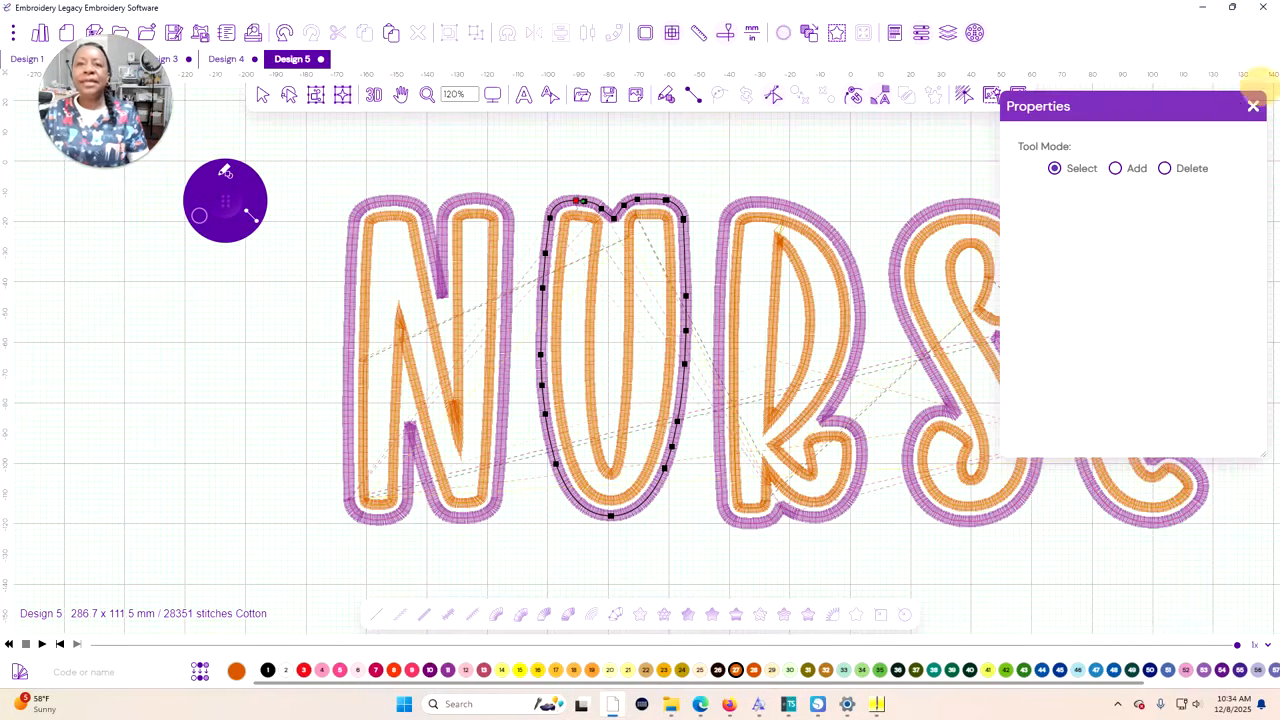
click(880, 96)
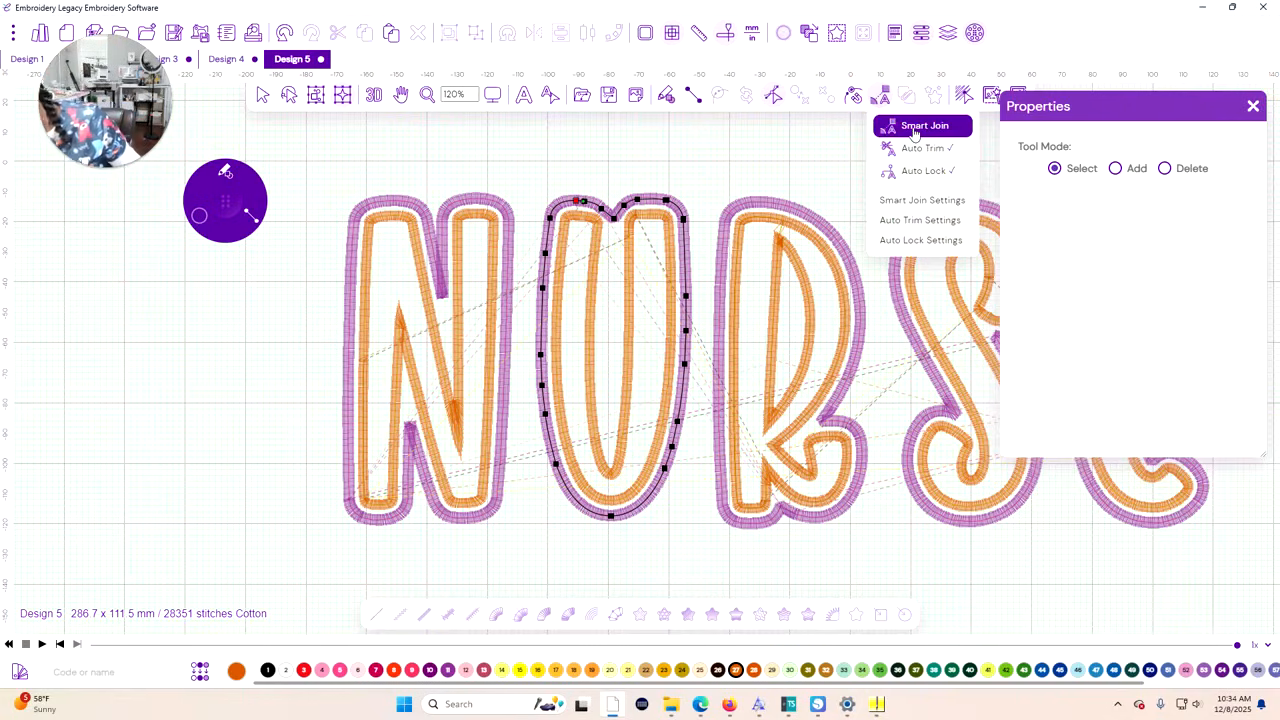
click(746, 168)
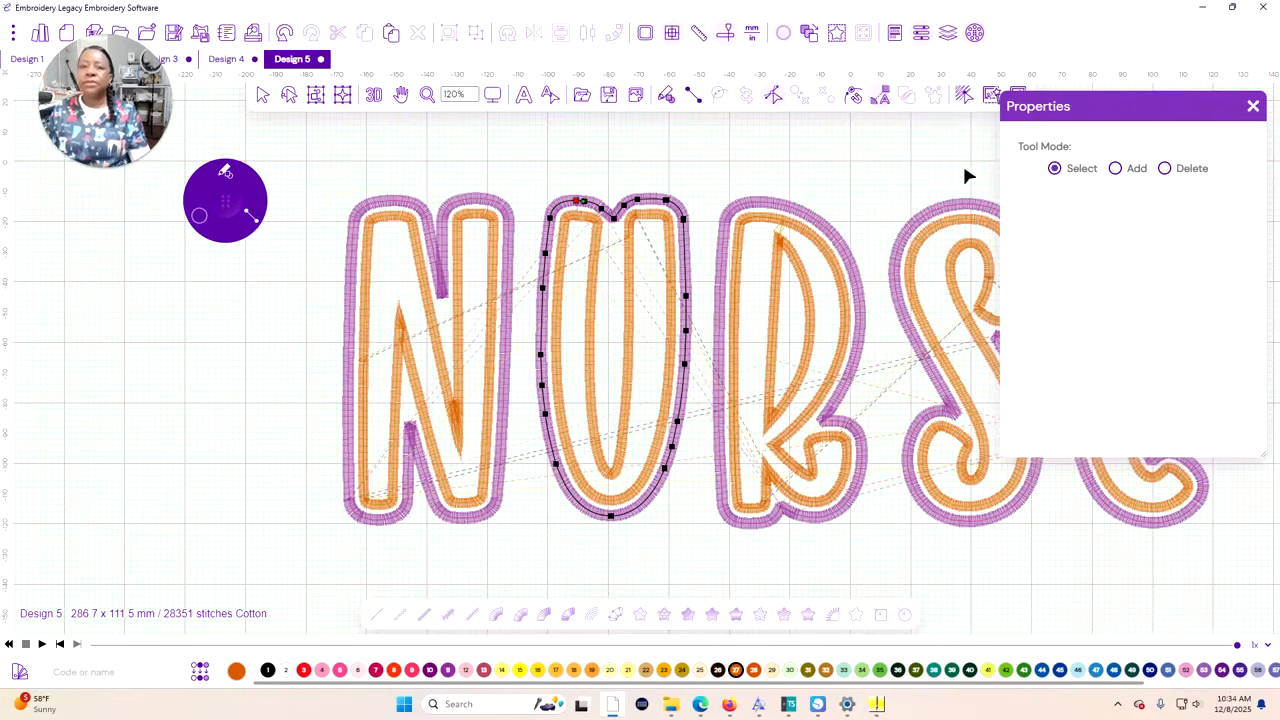
click(1252, 106)
click(676, 251)
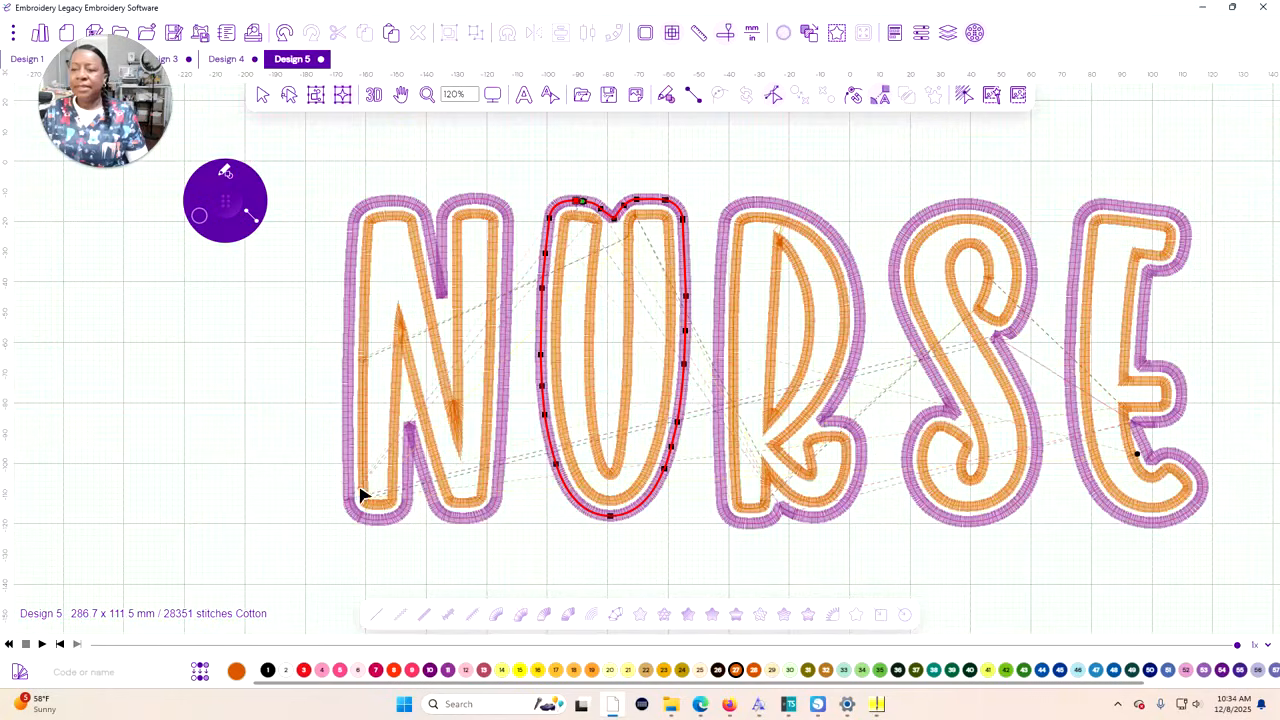
click(263, 97)
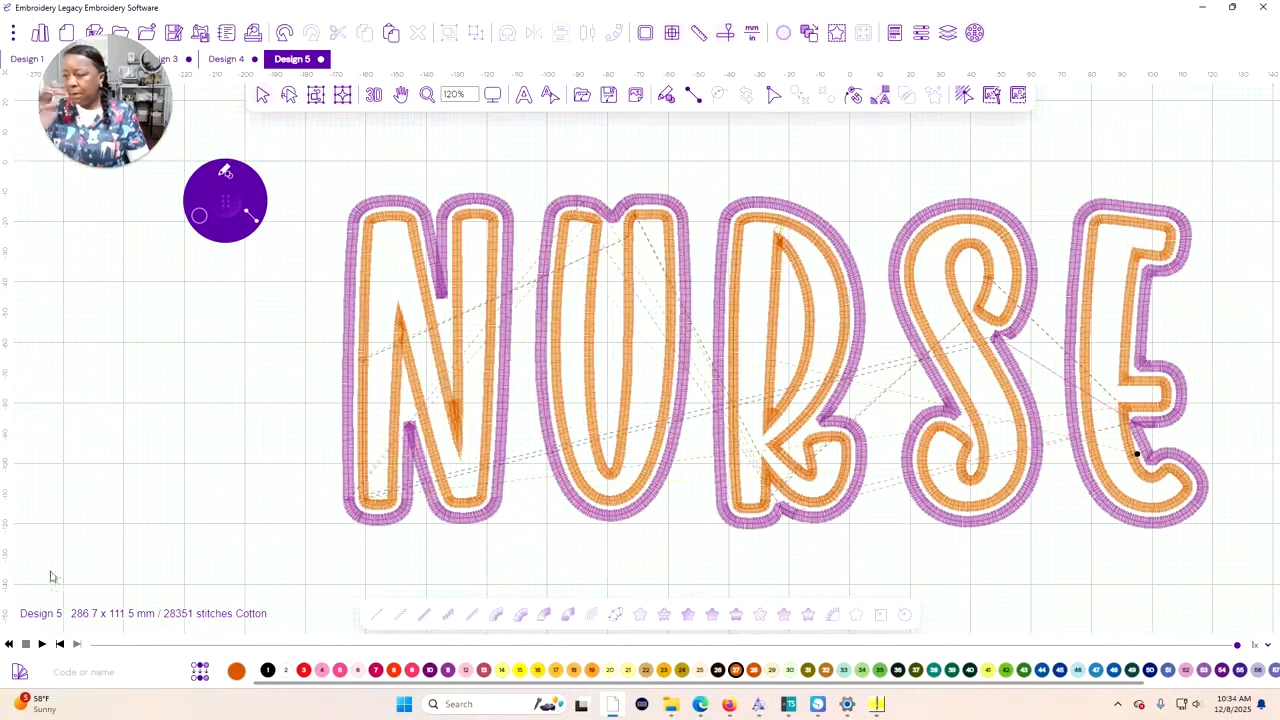
Play the Slow Redraw stitch simulation and advance it to the end of the design
click(41, 644)
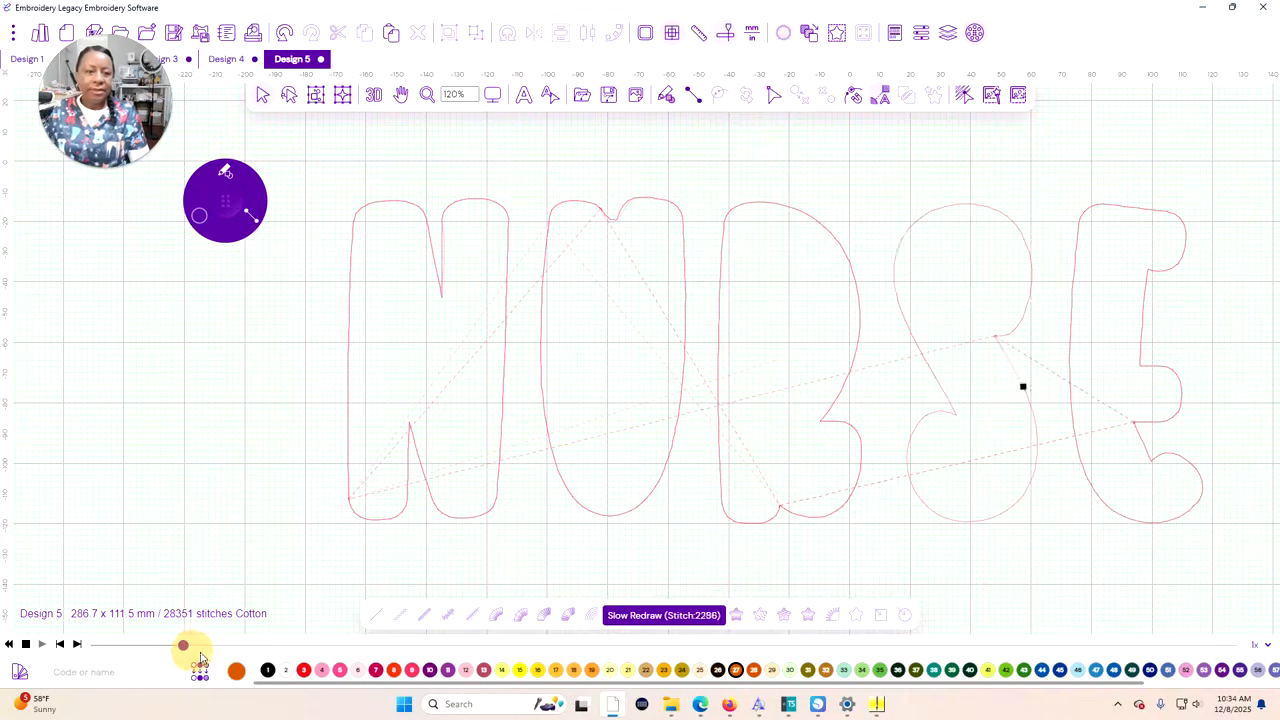
mouse_move(220, 646)
mouse_down()
mouse_move(47, 641)
mouse_move(357, 645)
mouse_move(1023, 537)
mouse_move(1178, 503)
mouse_move(1262, 465)
mouse_up()
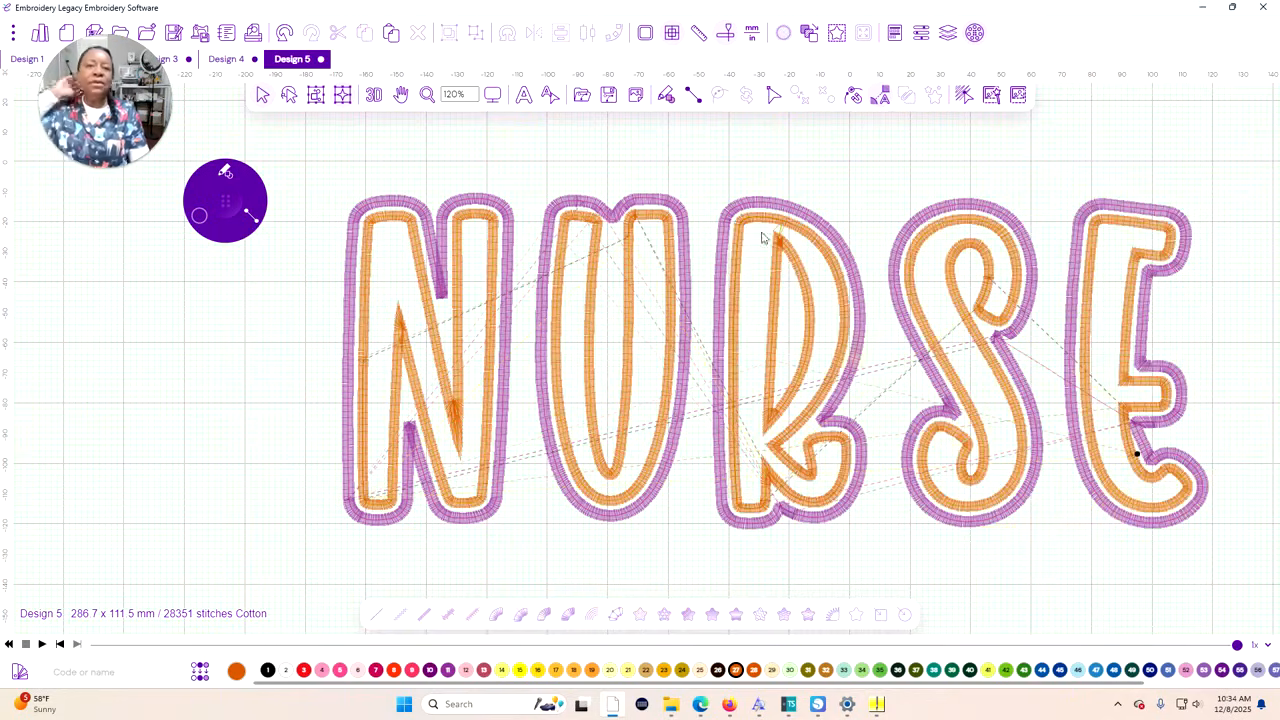
Open the Sequence View and move the U's Brother 85 Pink run path up to second place in the stitching order
click(948, 33)
click(1116, 230)
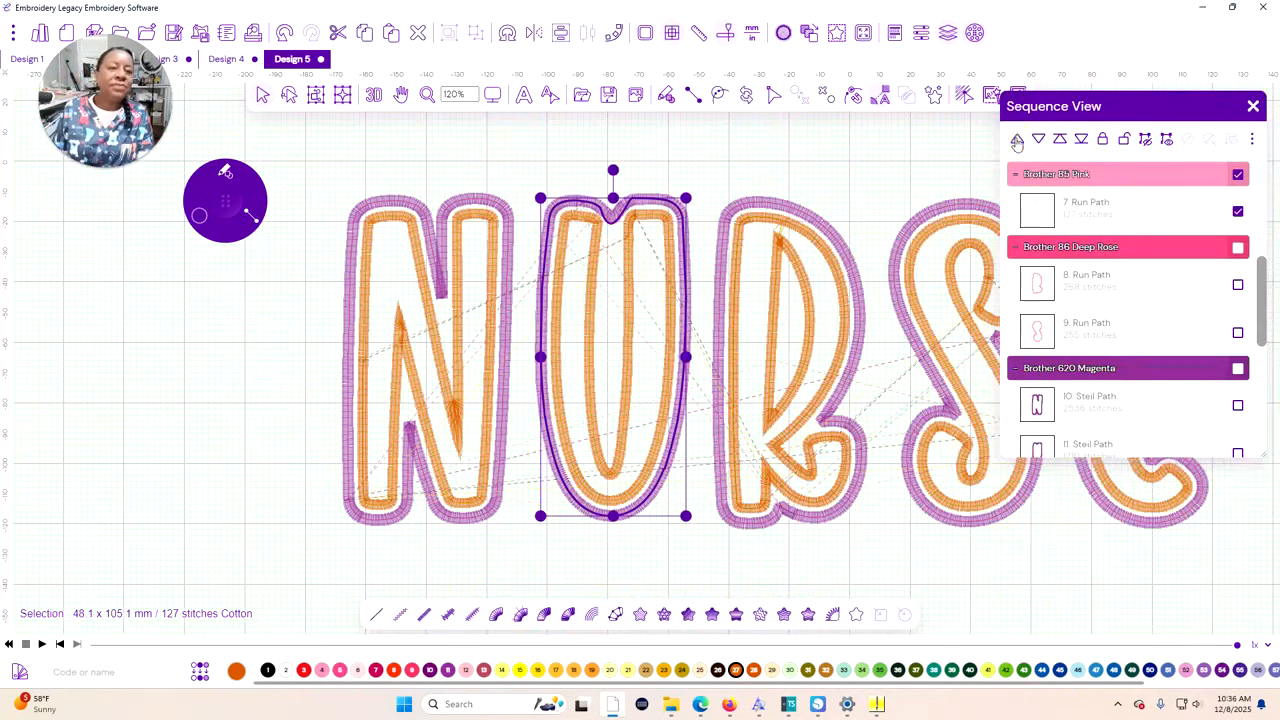
click(1016, 141)
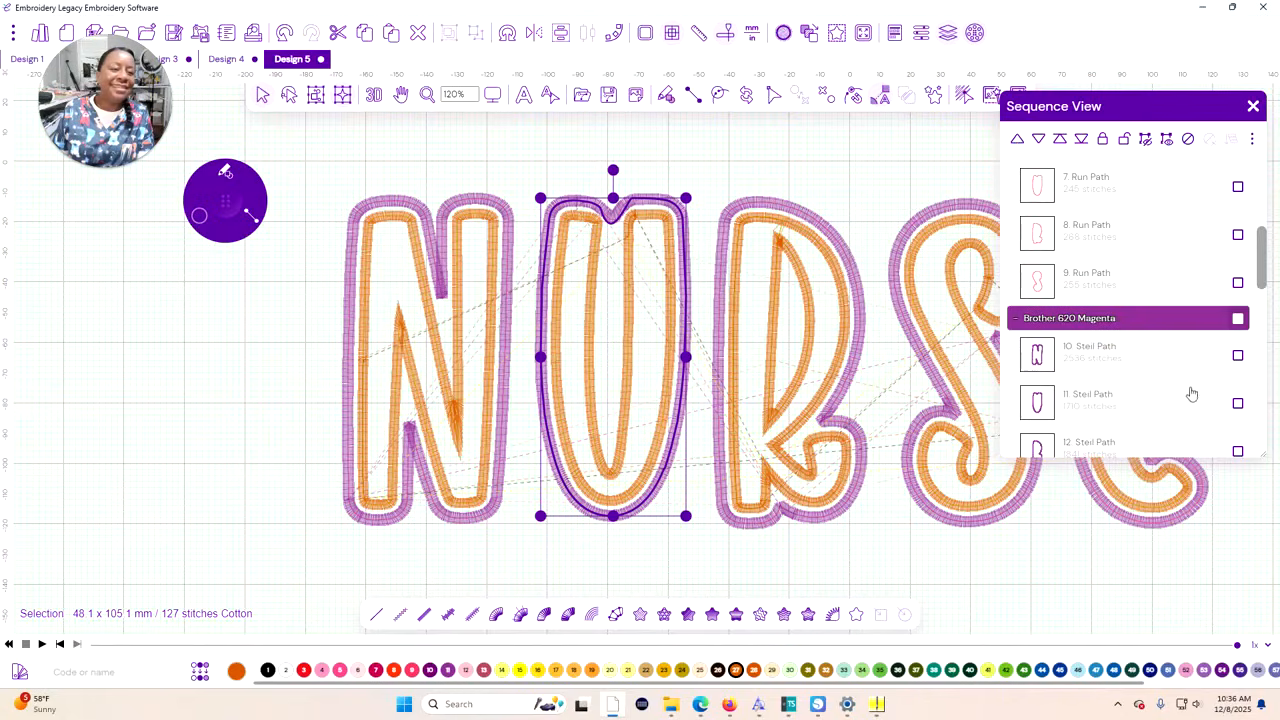
scroll(1163, 331, up, 5)
scroll(1158, 327, down, 3)
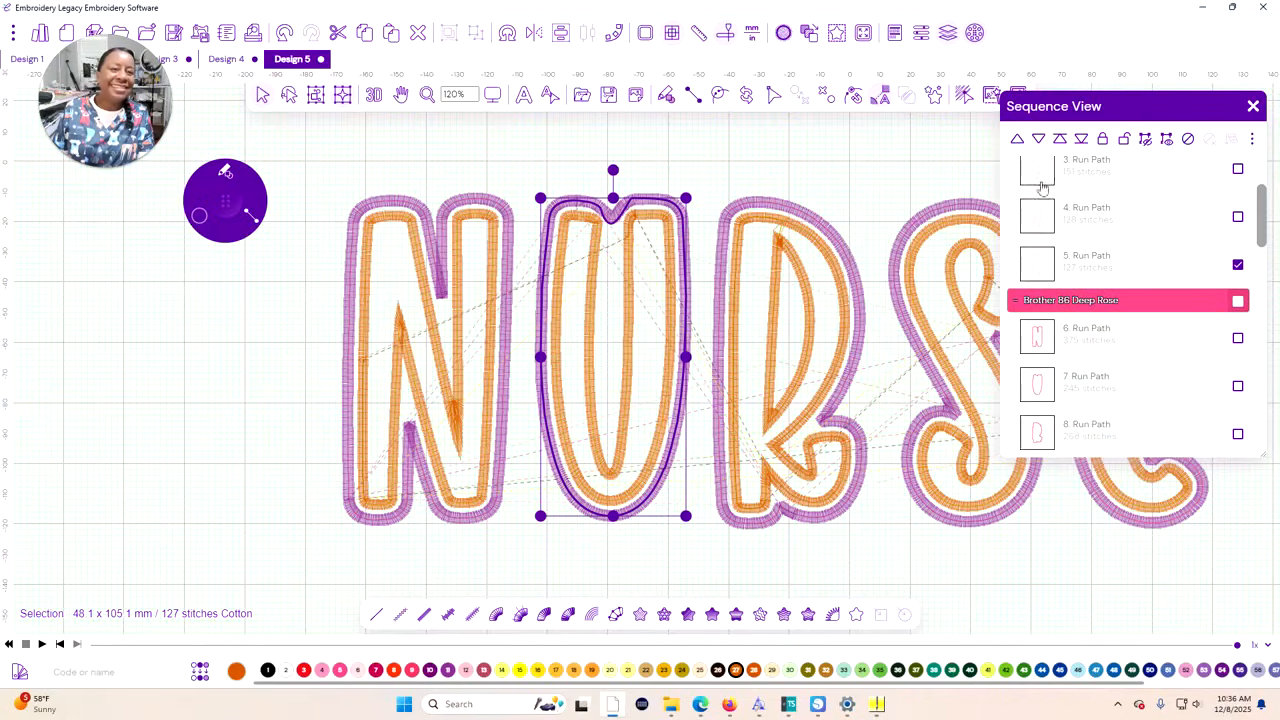
click(1016, 141)
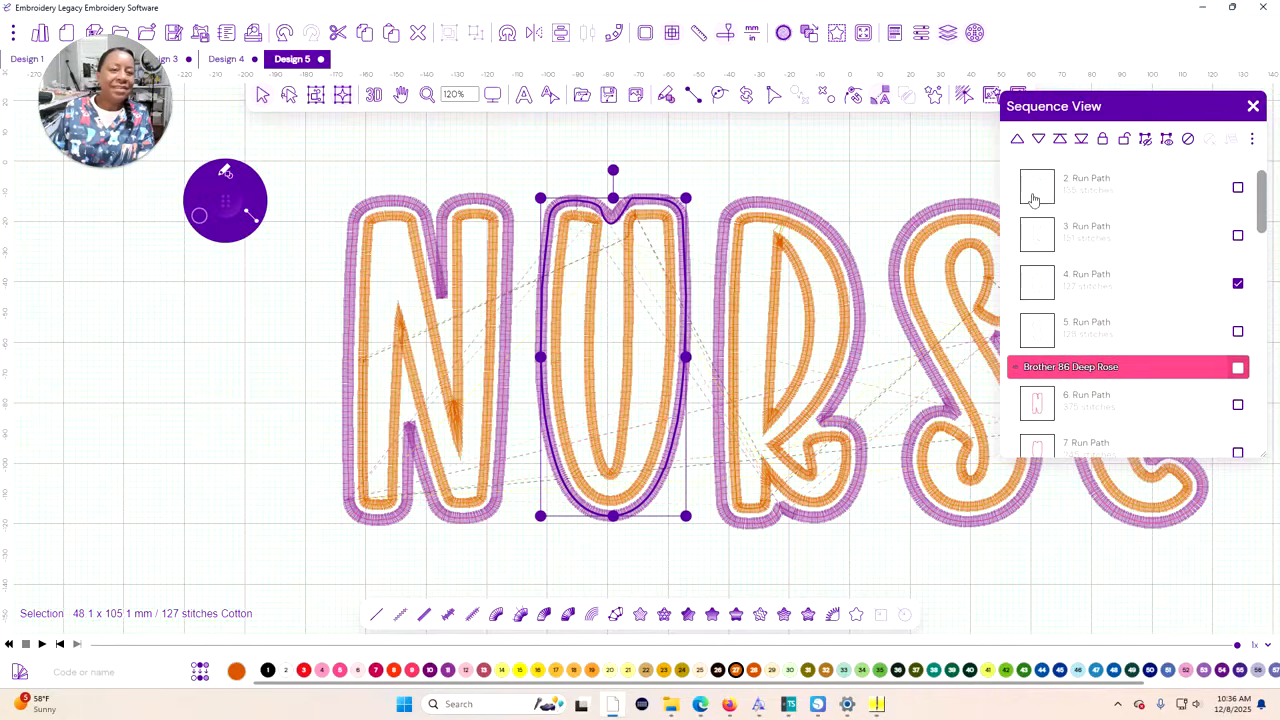
click(1017, 141)
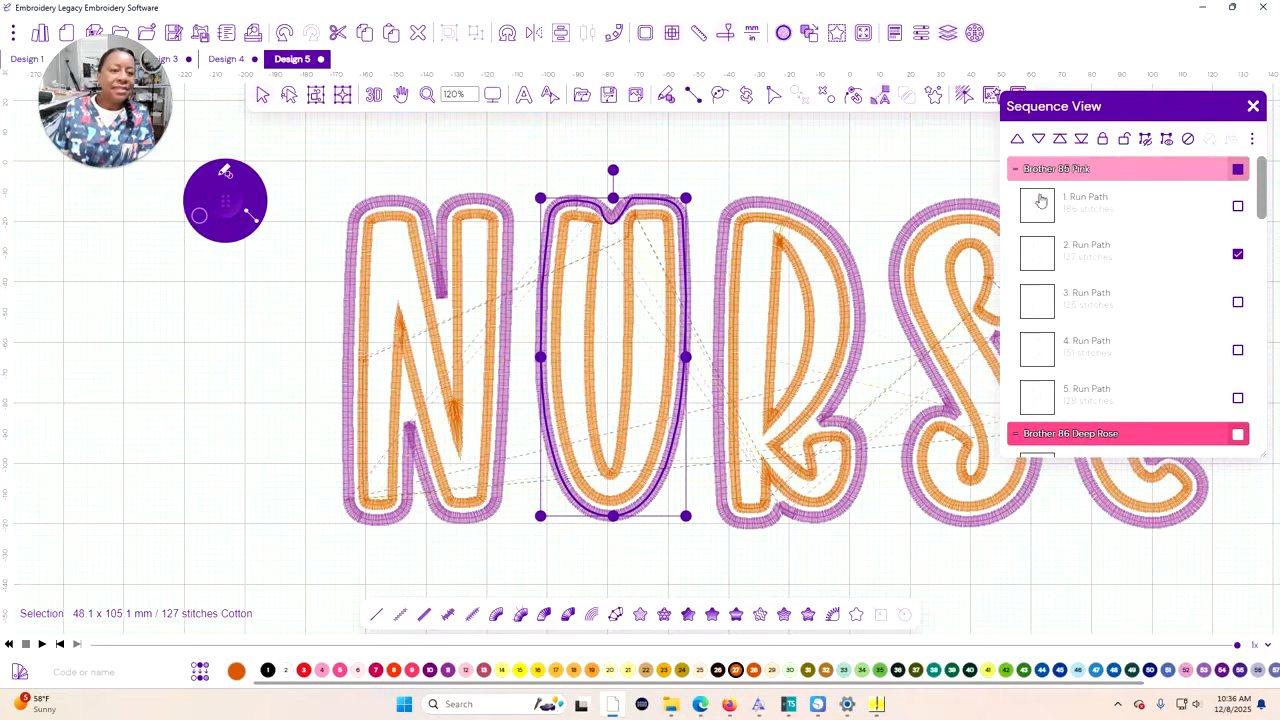
Move the S's Brother 85 Pink run path up to fourth place in the stitching order, ahead of the E's
scroll(1040, 355, down, 1)
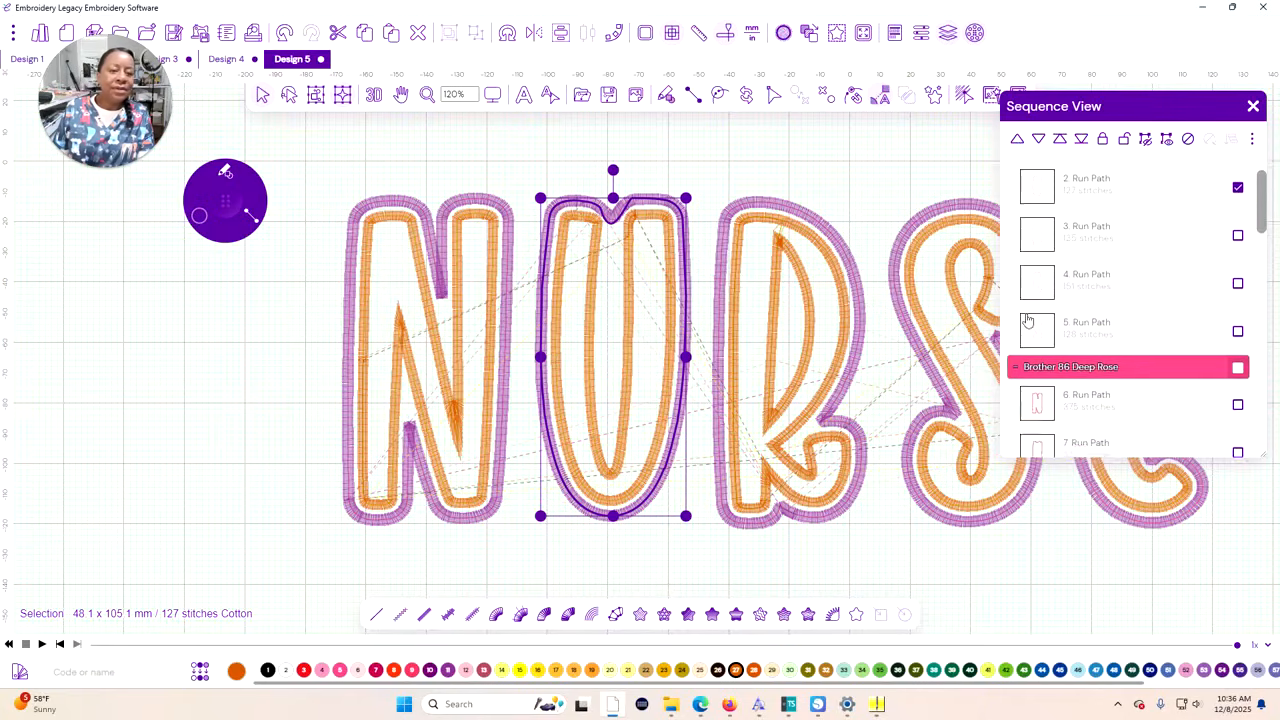
click(1052, 576)
click(1238, 331)
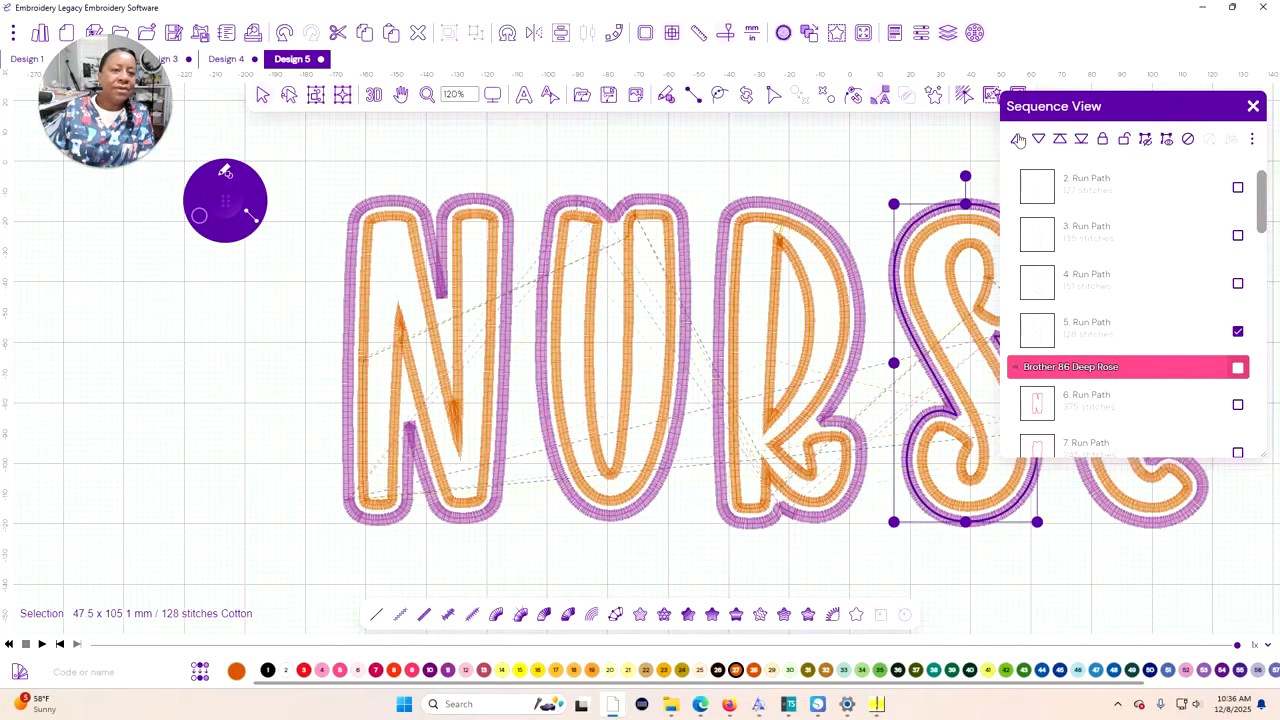
scroll(1140, 286, down, 5)
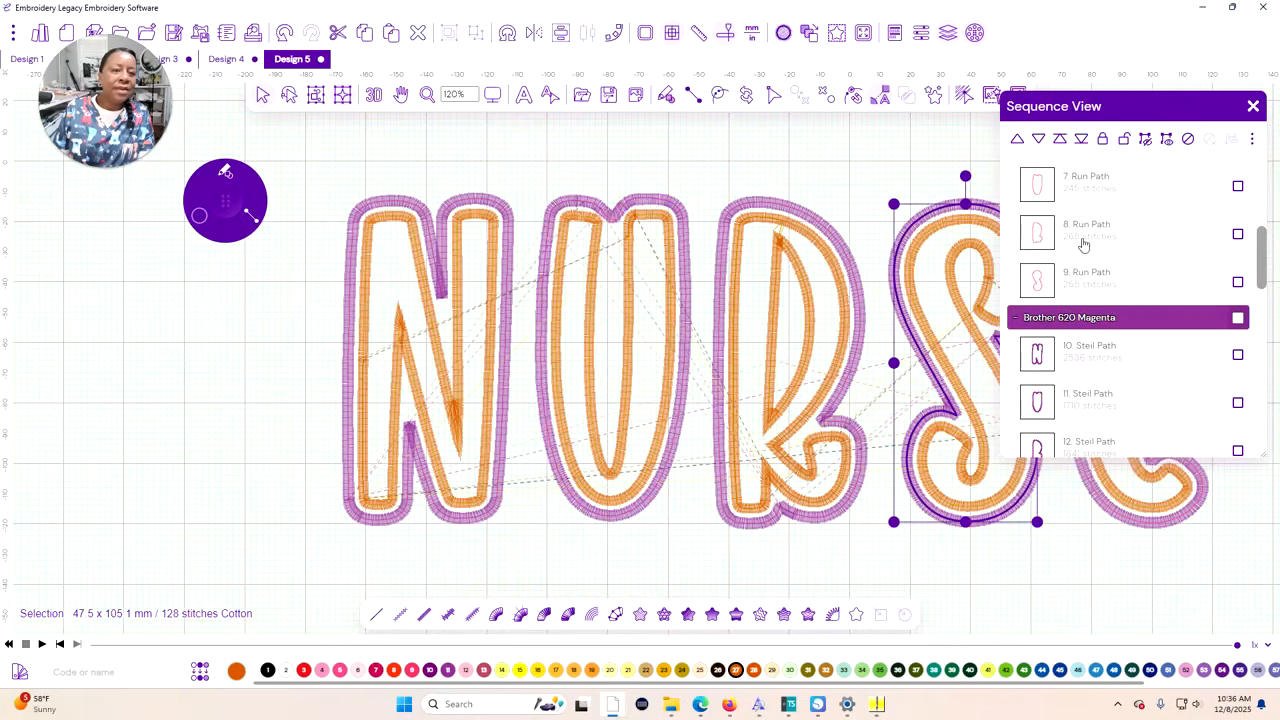
scroll(1085, 245, up, 3)
scroll(1080, 244, down, 12)
scroll(1075, 243, down, 2)
scroll(1075, 243, up, 5)
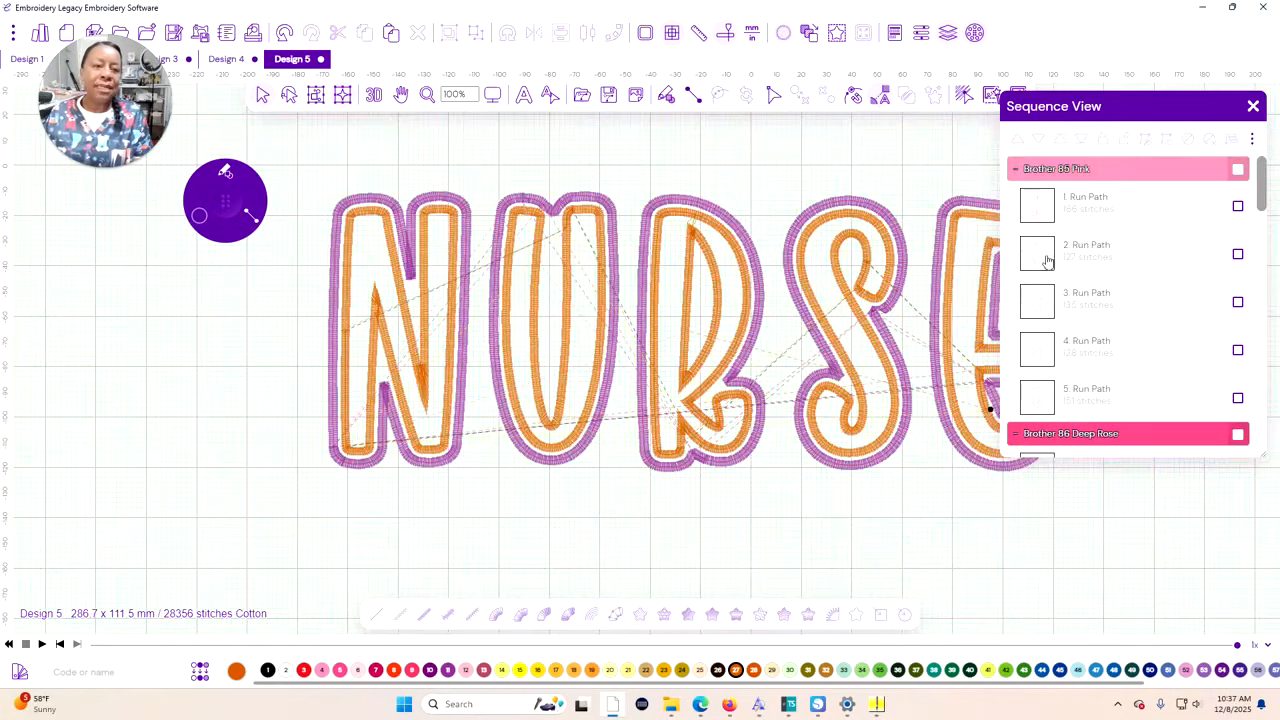
Examine the U's paths one by one in the pink, deep rose, magenta and black colour layers
click(1047, 261)
scroll(1052, 350, down, 3)
scroll(1050, 375, down, 4)
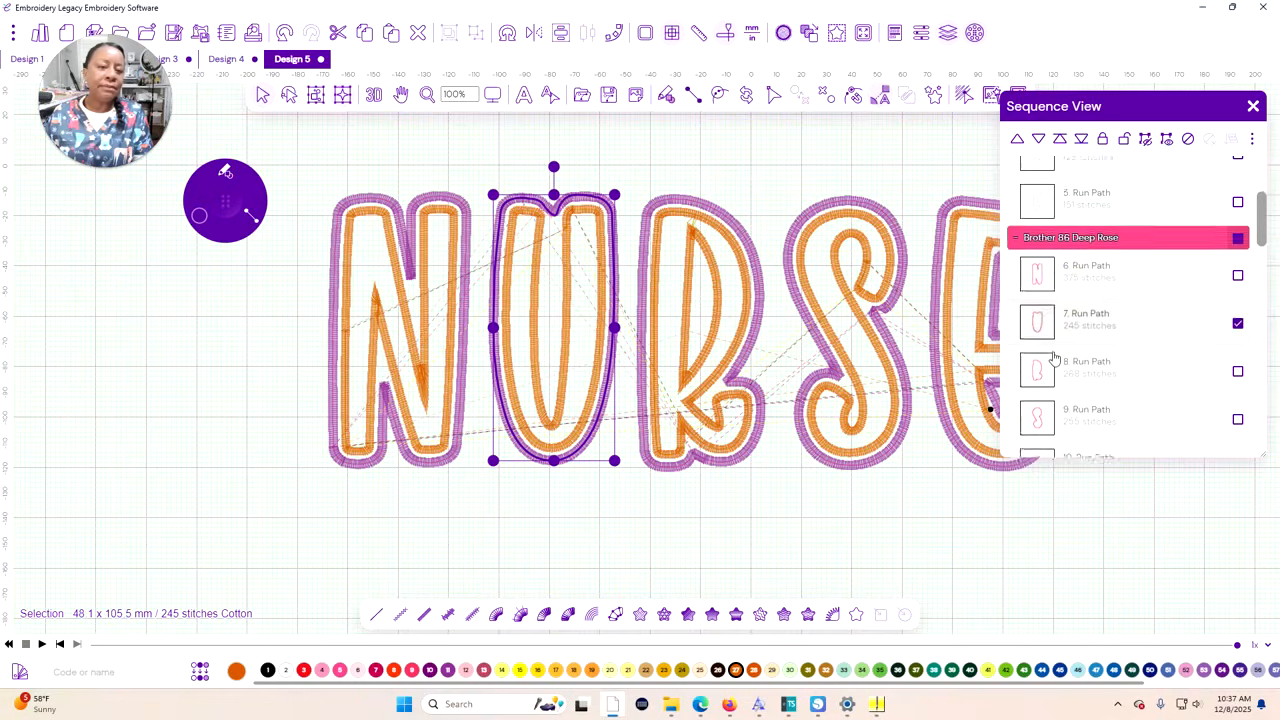
click(1046, 381)
scroll(1100, 345, down, 5)
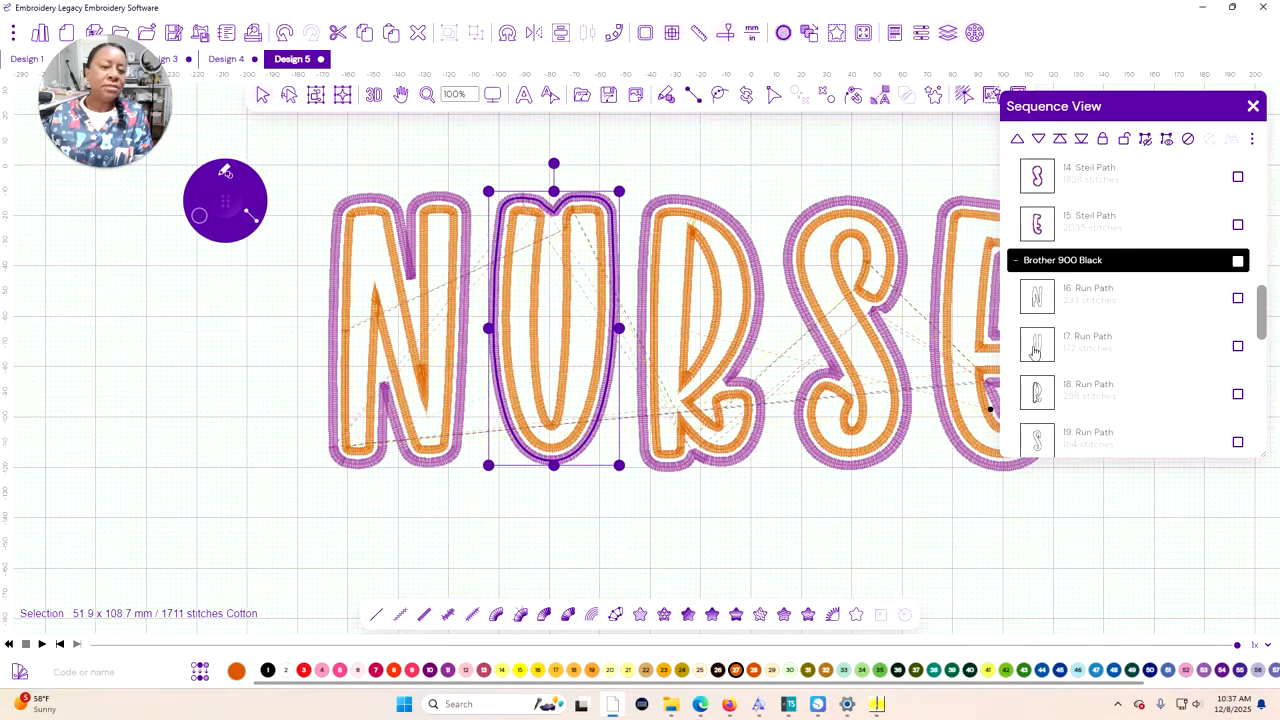
click(1140, 362)
click(1144, 330)
Select all the U's paths across the pink, deep rose, magenta, black, yellow and reddish brown layers and nudge the letter left toward the N
scroll(1057, 360, up, 12)
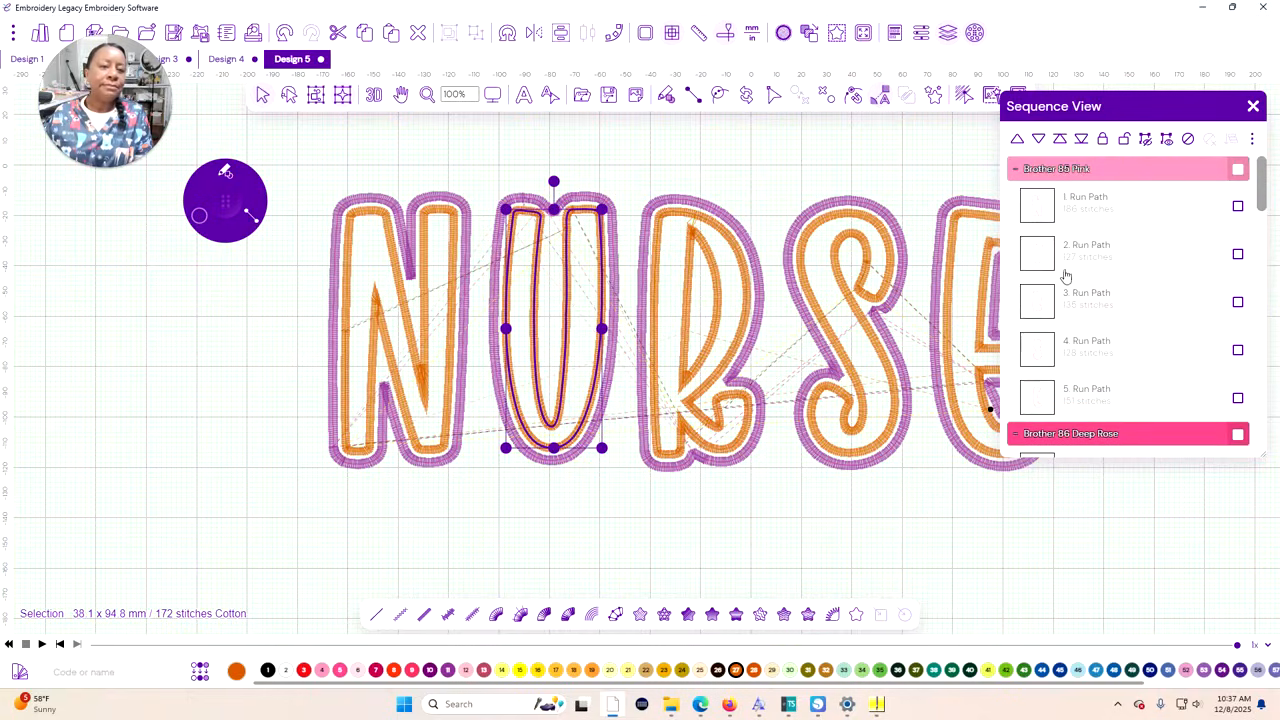
click(1040, 261)
scroll(1083, 315, down, 3)
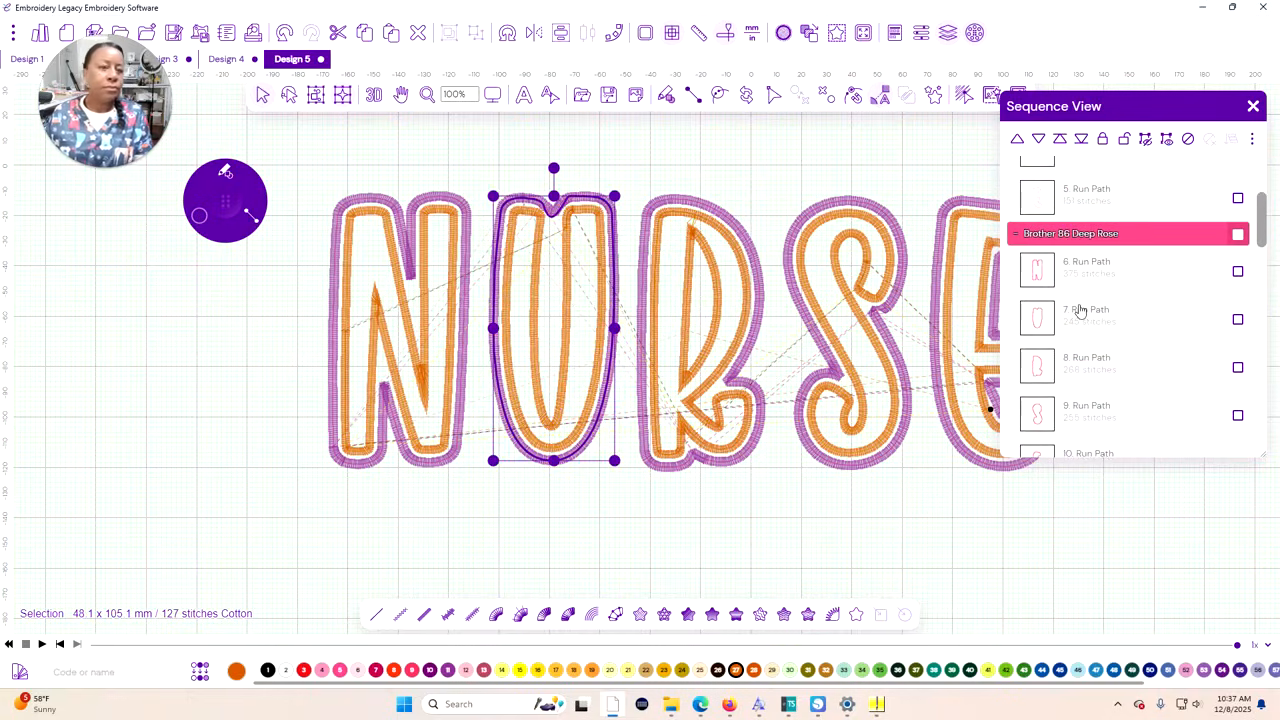
click(1040, 323)
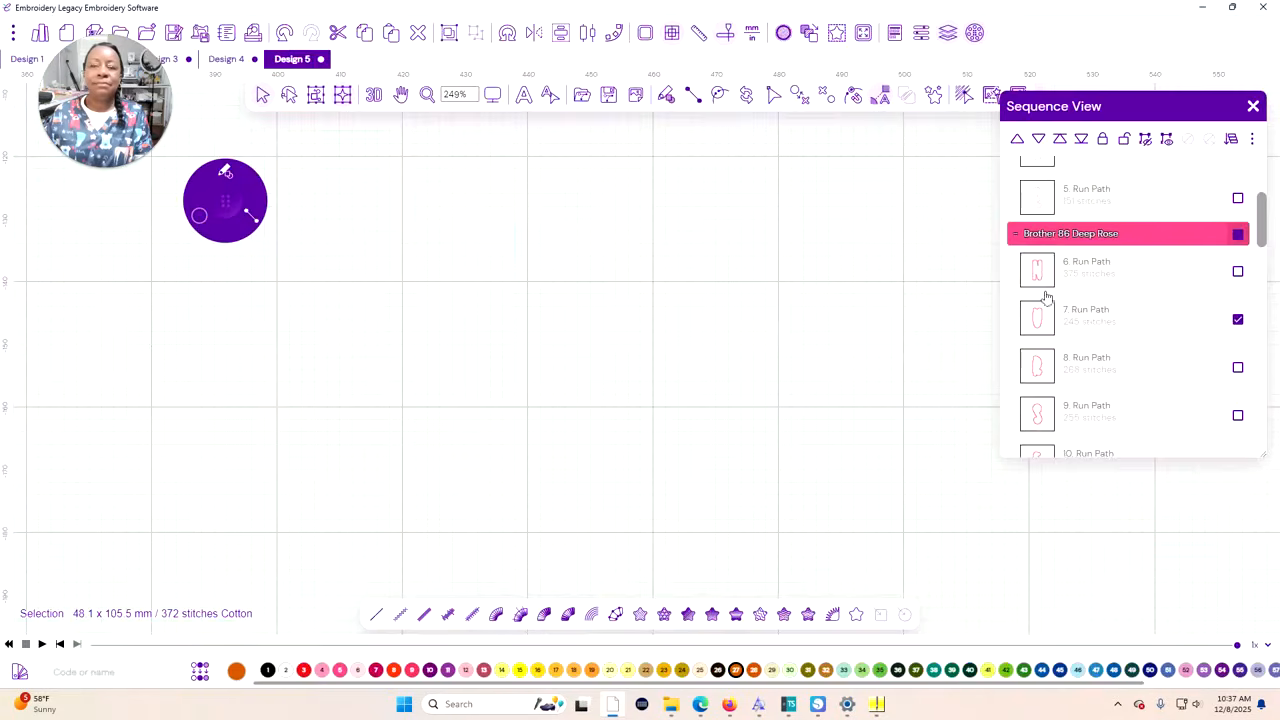
click(455, 115)
click(486, 151)
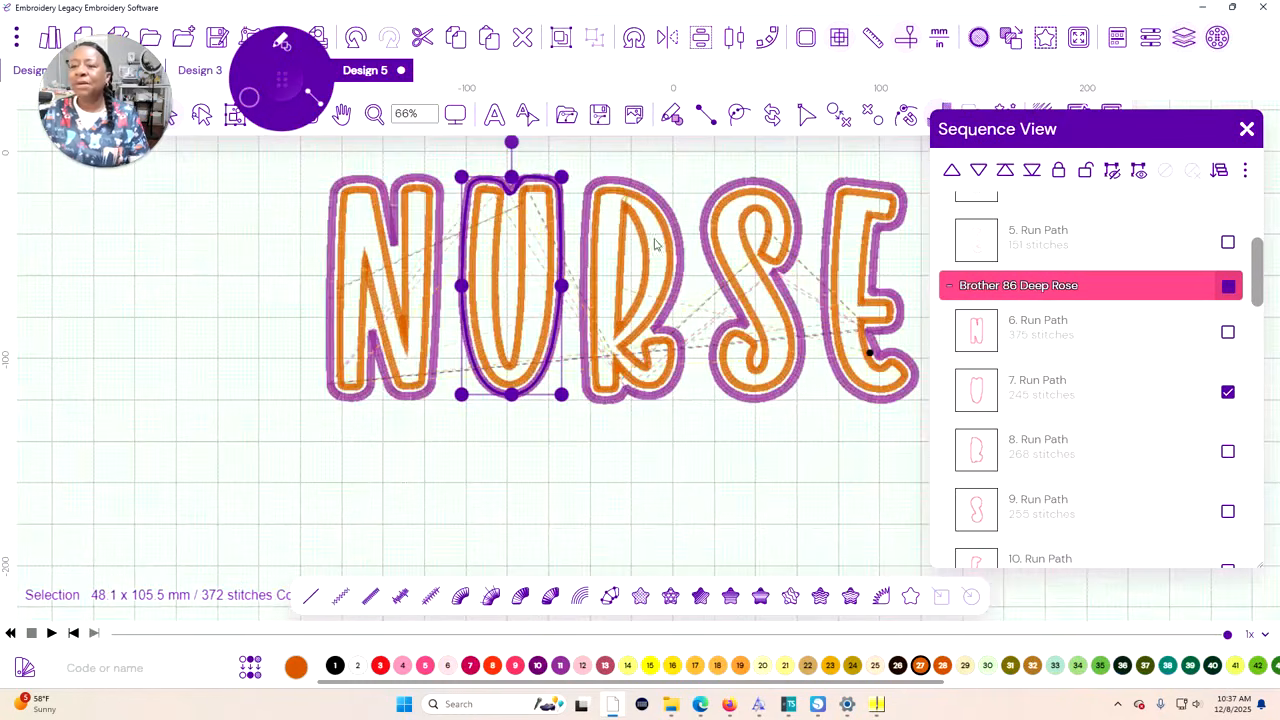
scroll(1150, 360, down, 5)
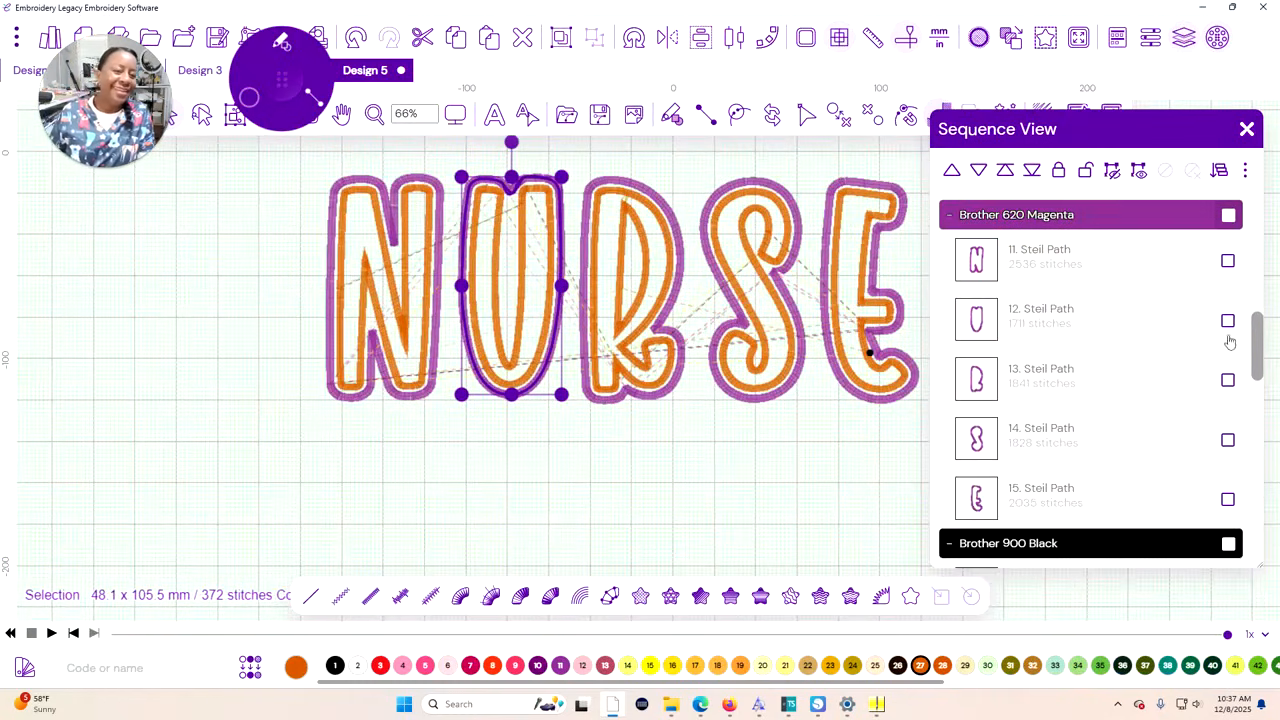
click(1226, 322)
scroll(1110, 350, down, 3)
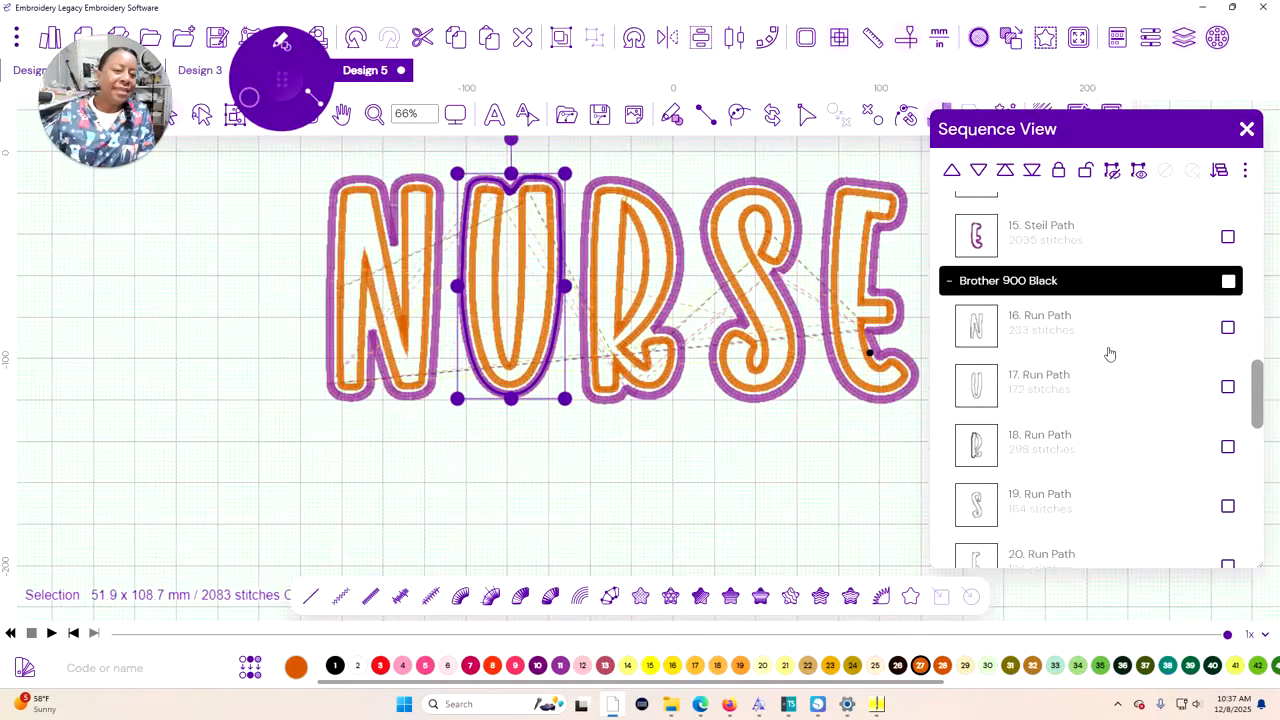
click(1228, 386)
scroll(1070, 345, down, 3)
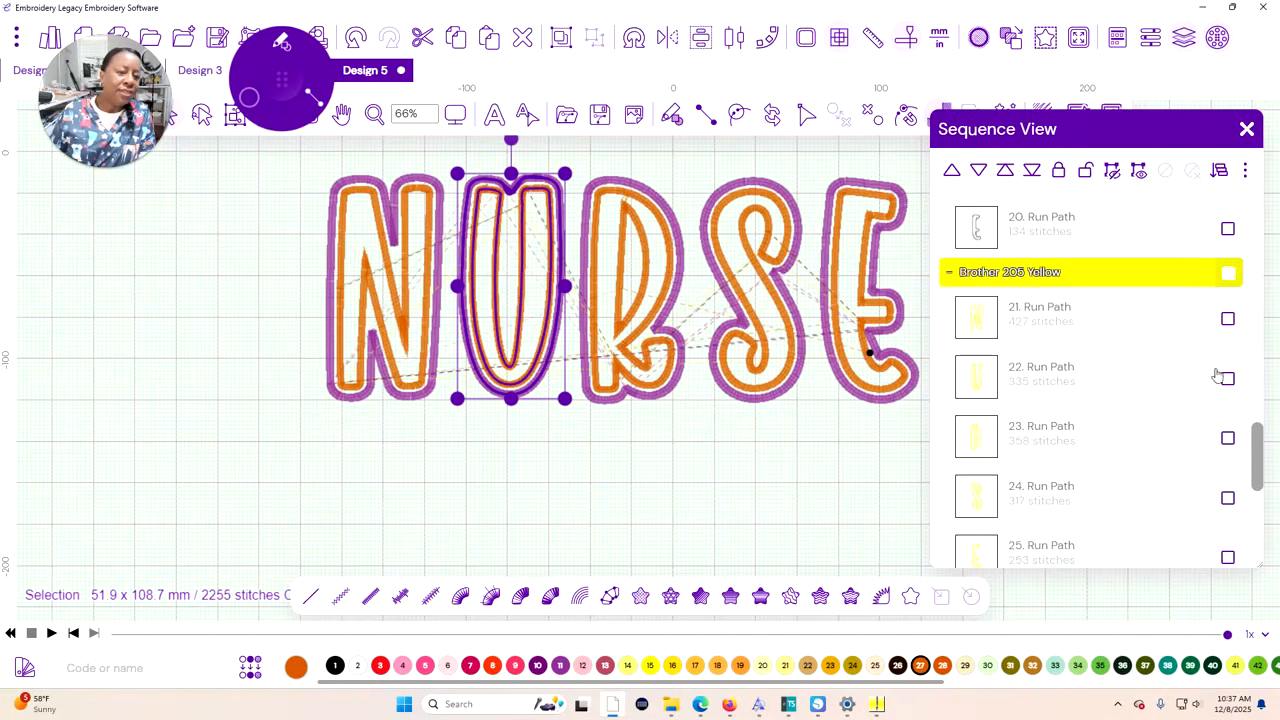
click(1228, 380)
scroll(1189, 363, down, 3)
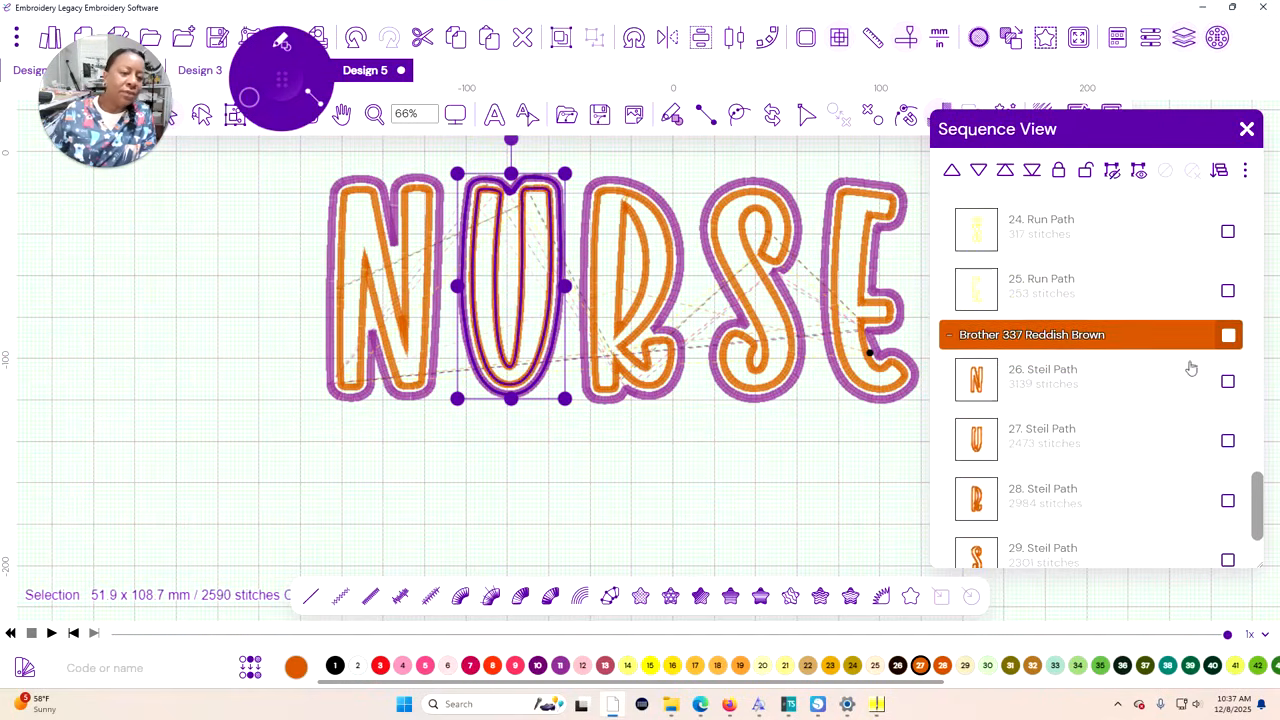
click(1228, 441)
scroll(1203, 473, down, 3)
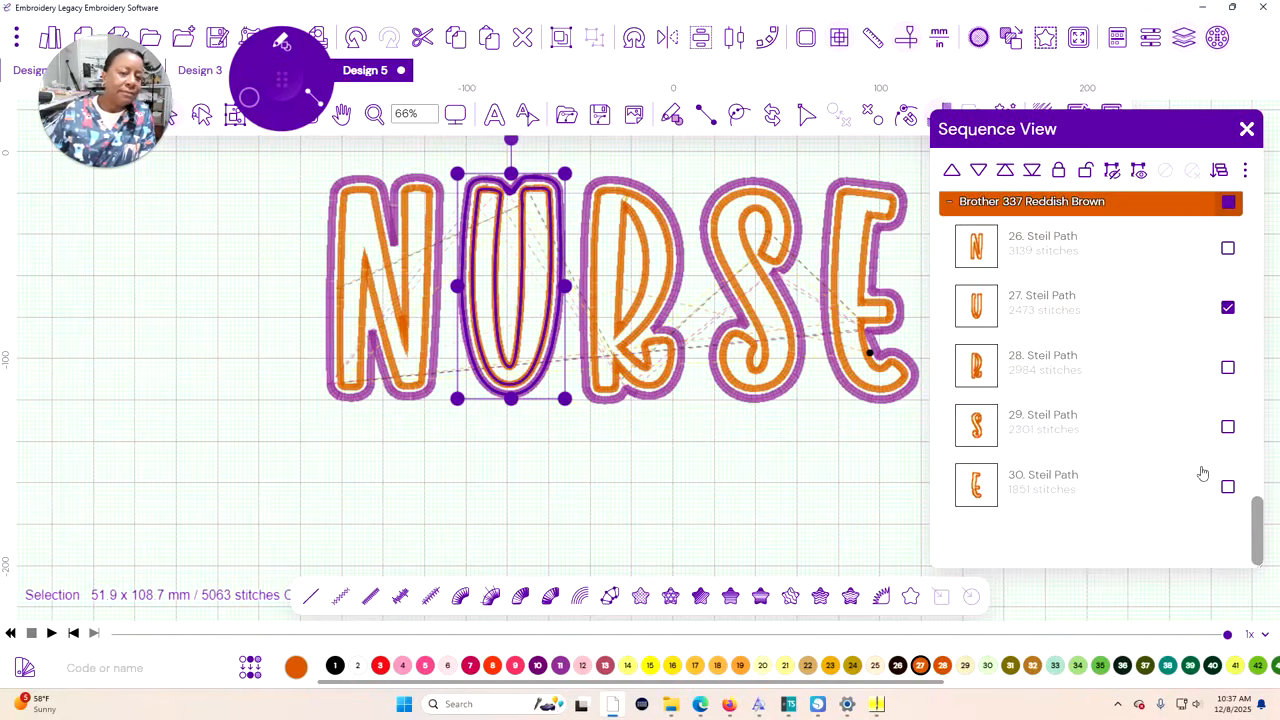
key(Left)
key(Left)
key(Left)
key(Left)
key(Left)
click(588, 400)
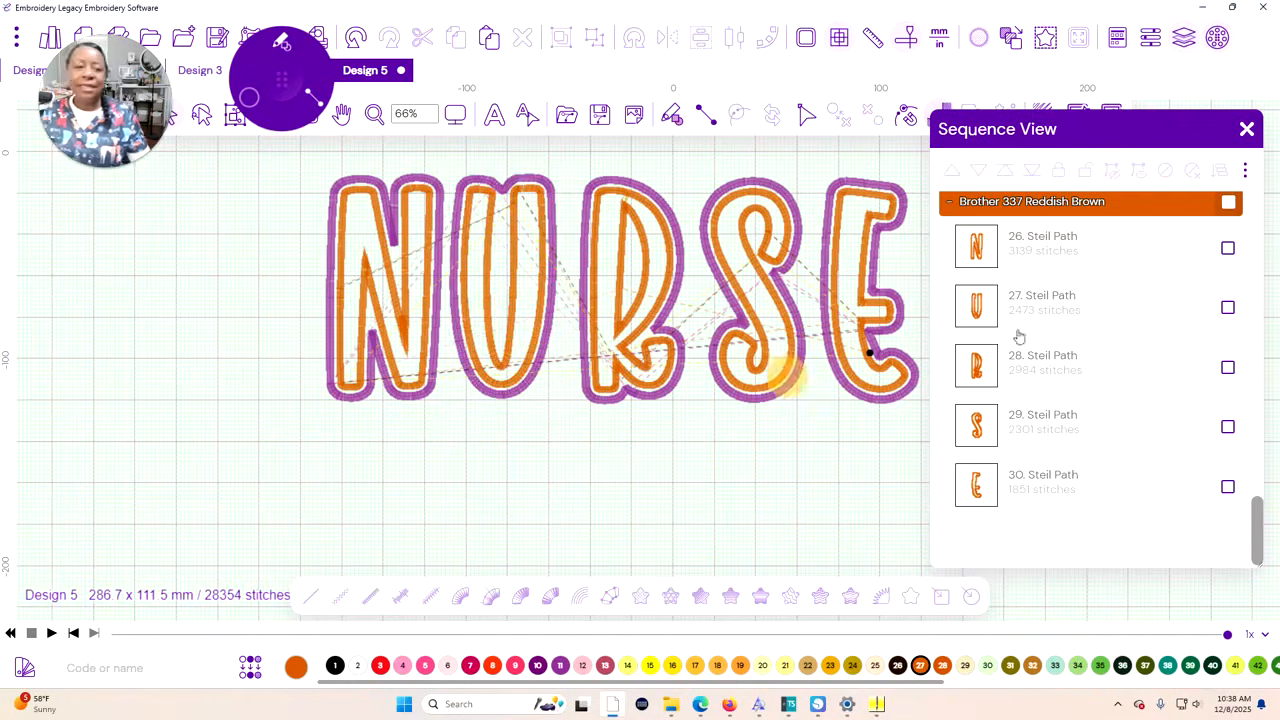
Select the R's path in every colour layer, from reddish brown back to pink, and nudge the letter left toward the U
click(1228, 368)
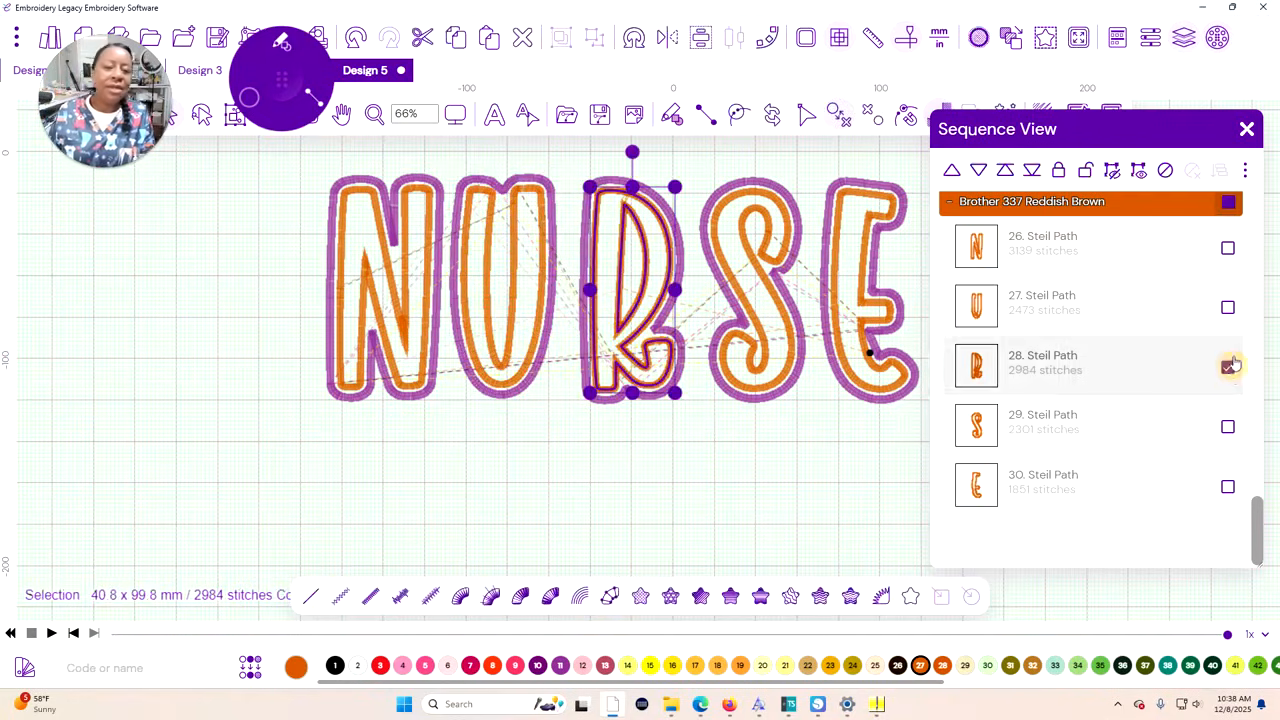
scroll(1228, 372, up, 5)
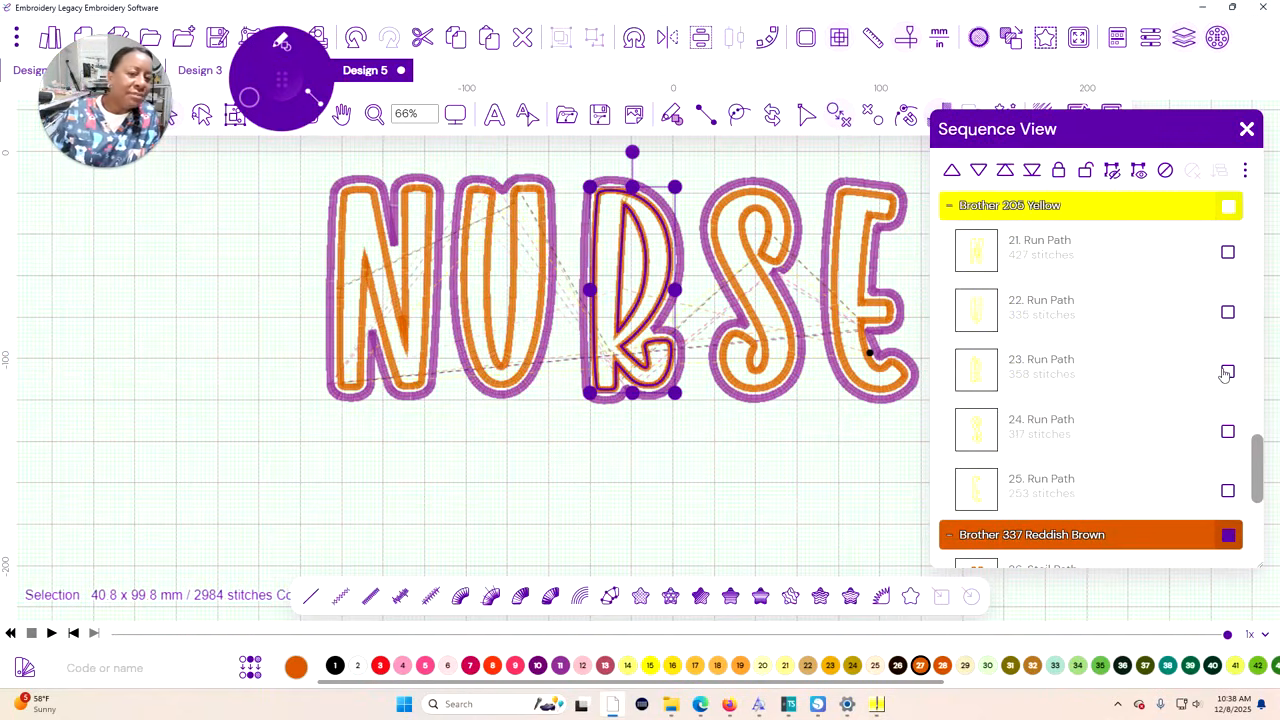
click(1227, 372)
scroll(1227, 371, up, 4)
click(1228, 311)
scroll(1210, 320, up, 4)
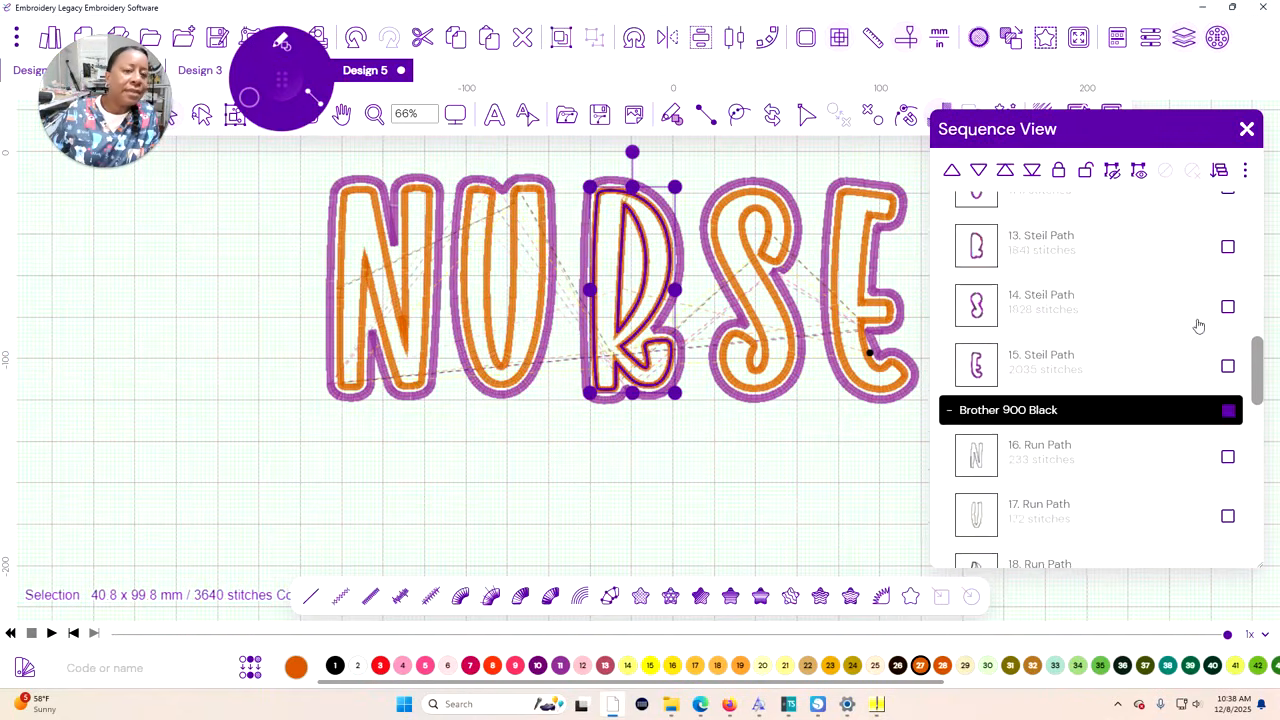
click(1226, 247)
scroll(1205, 265, up, 5)
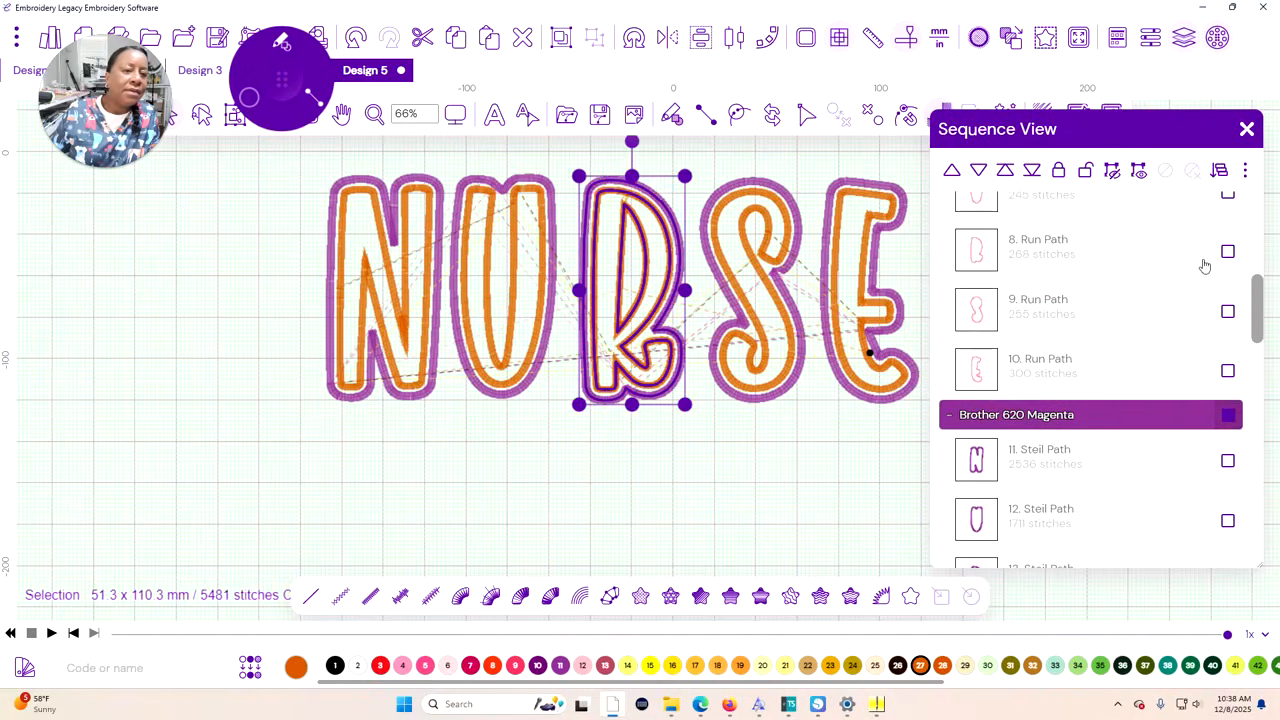
click(1227, 251)
scroll(1196, 275, up, 5)
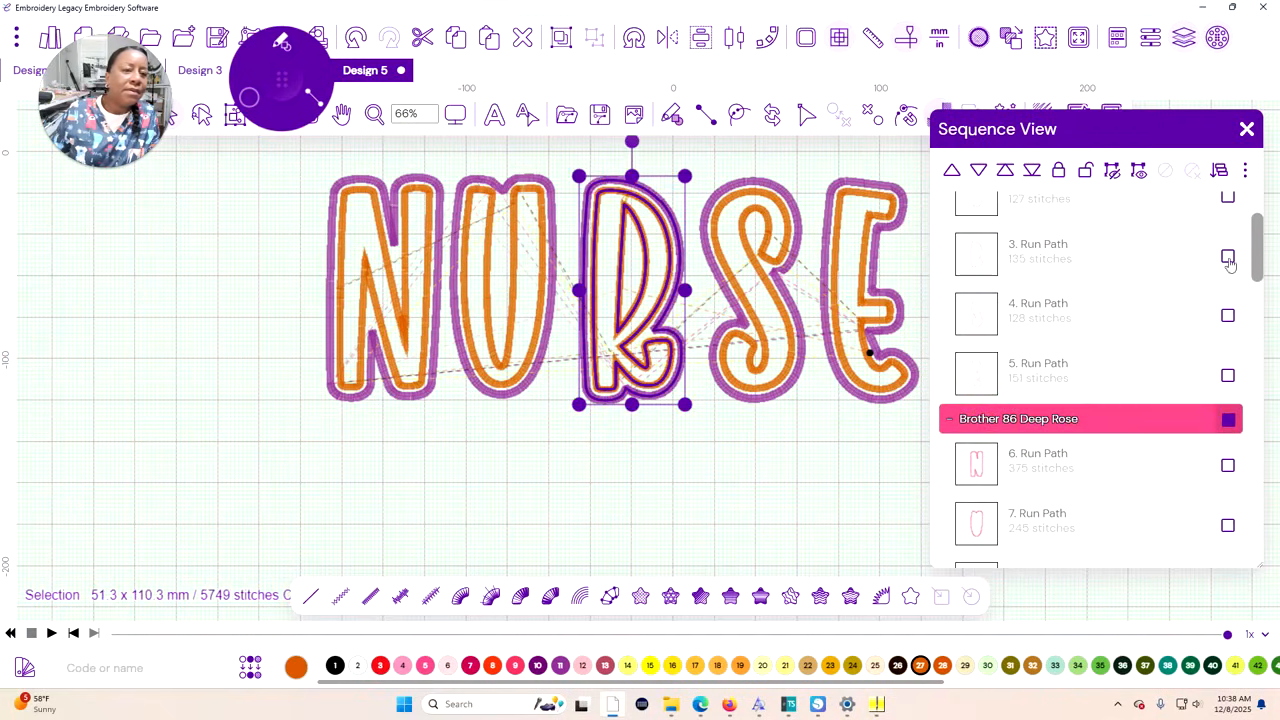
click(1228, 258)
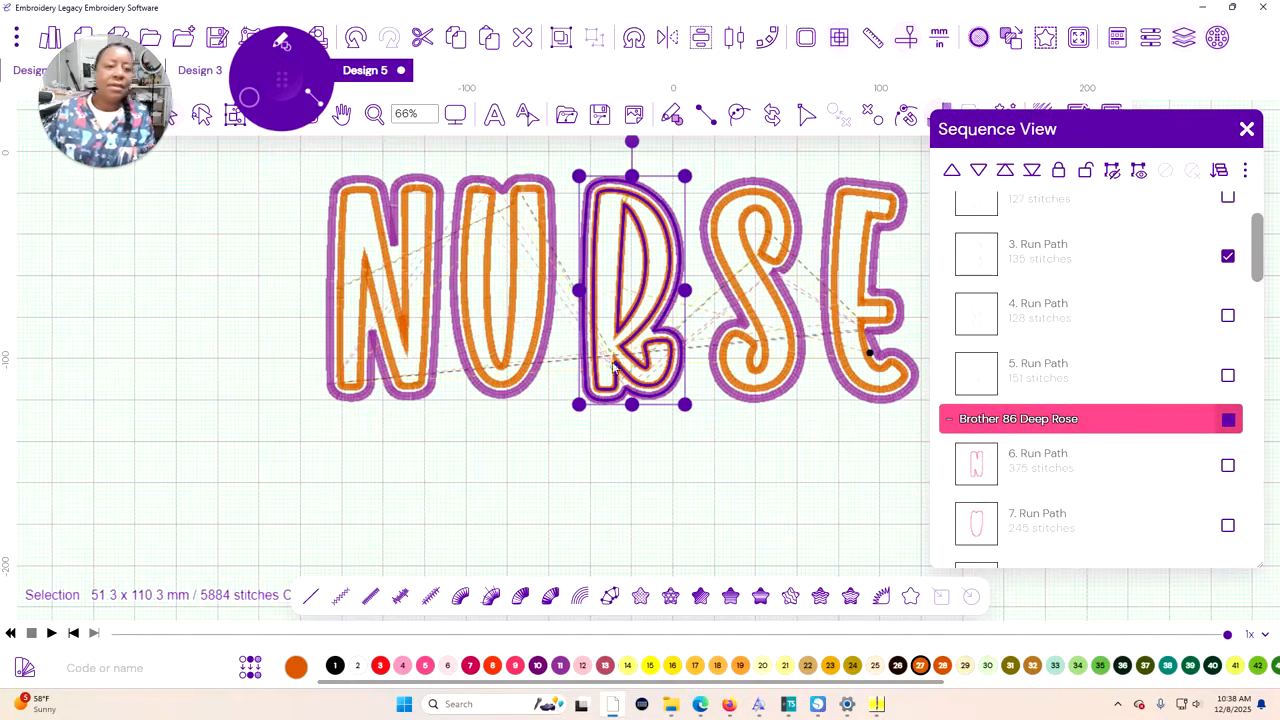
key(Left)
key(Left)
key(Left)
key(Left)
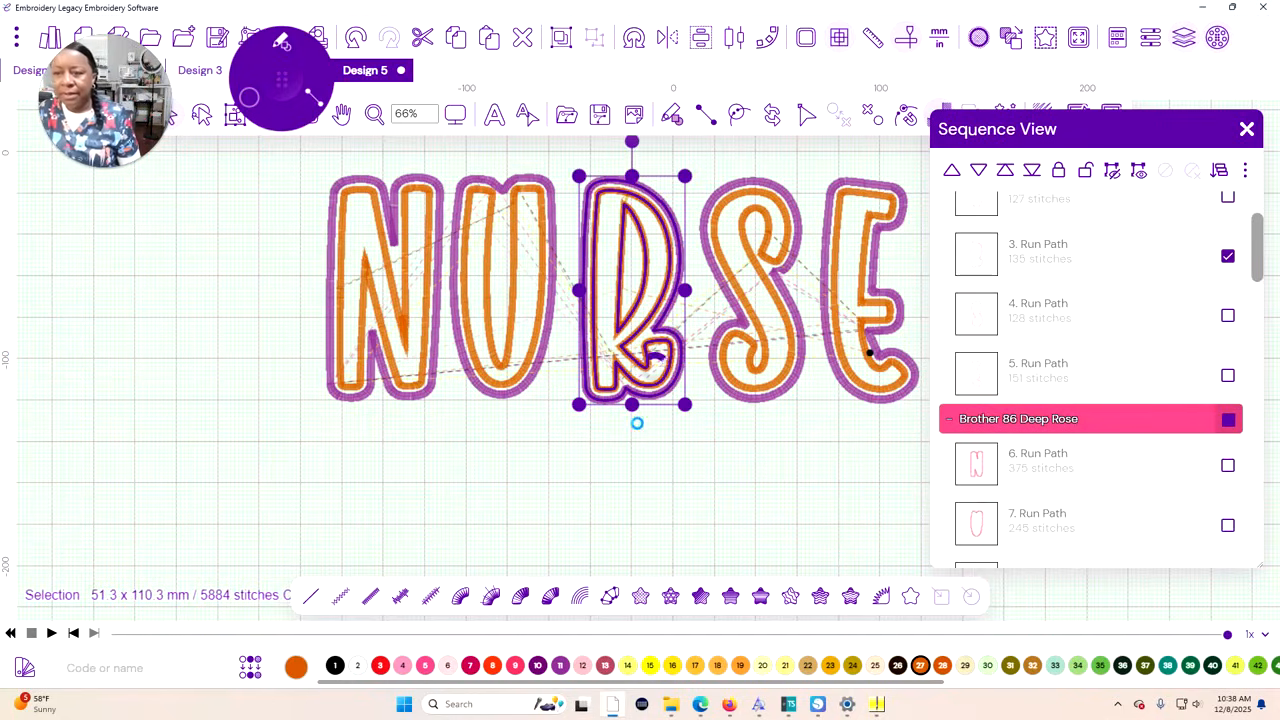
key(Left)
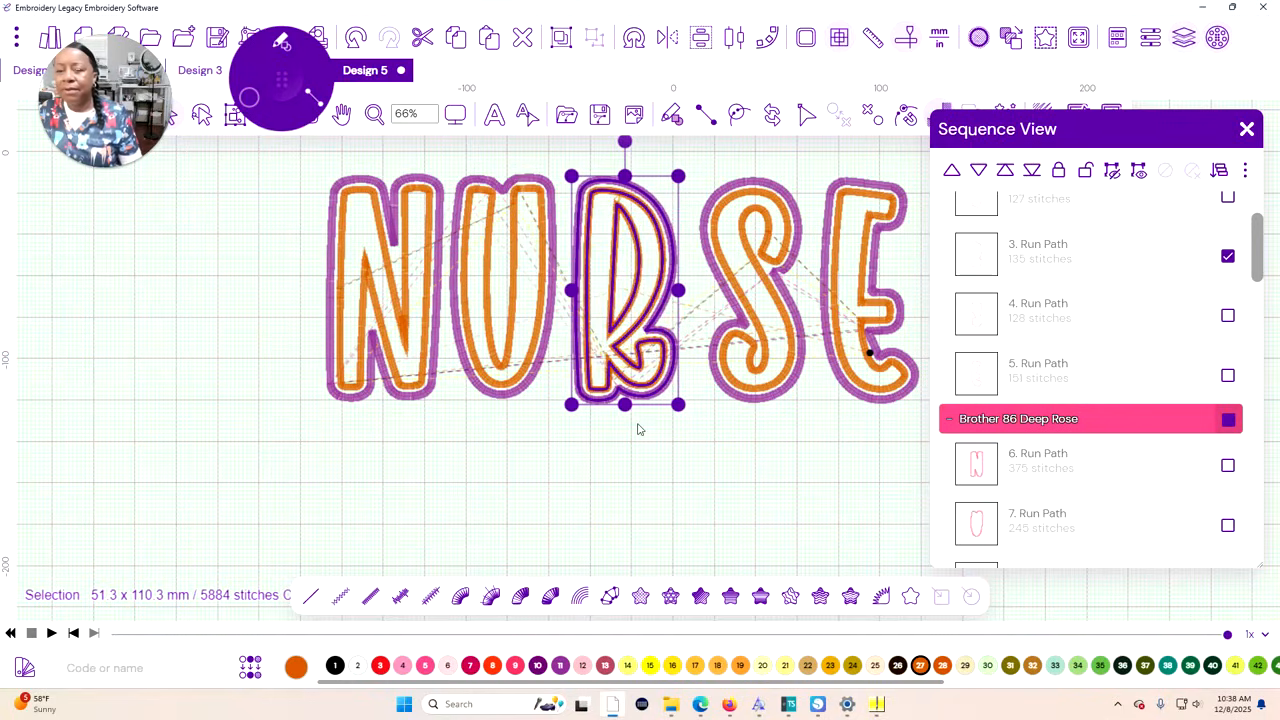
click(830, 430)
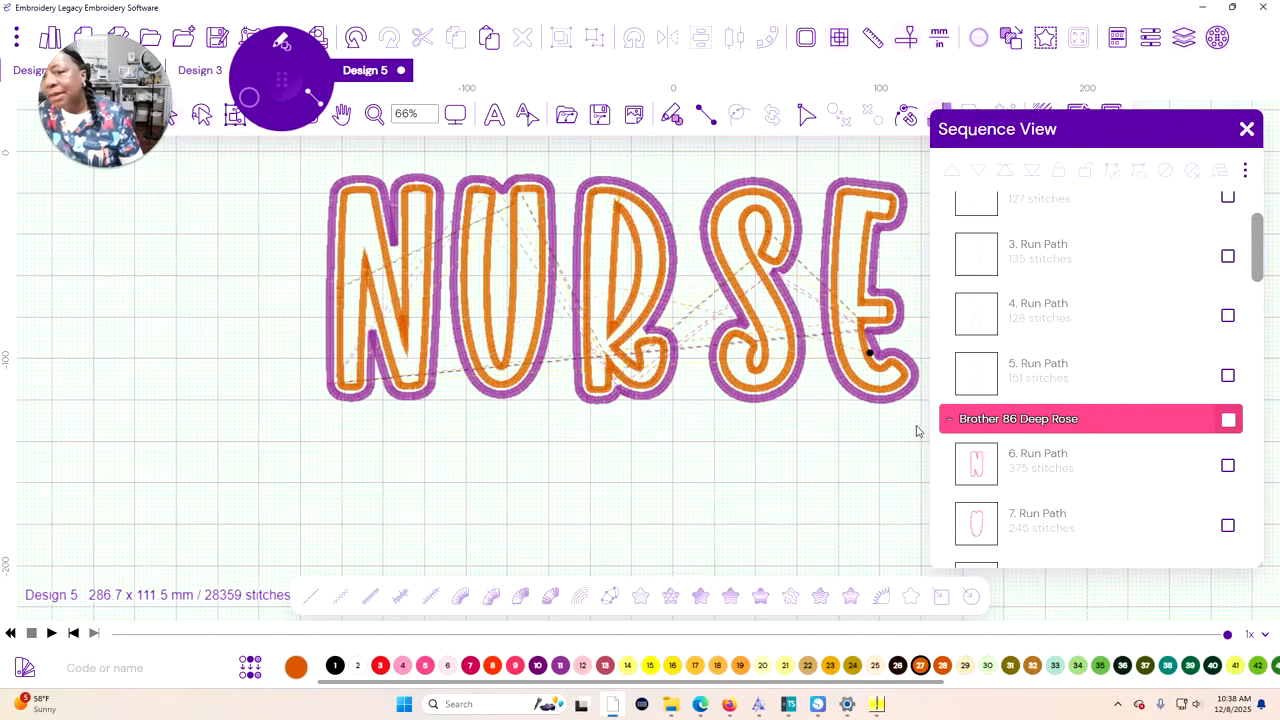
Select the E's paths, starting with the Brother 85 Pink run path, and nudge the letter left toward the S
scroll(1100, 248, up, 2)
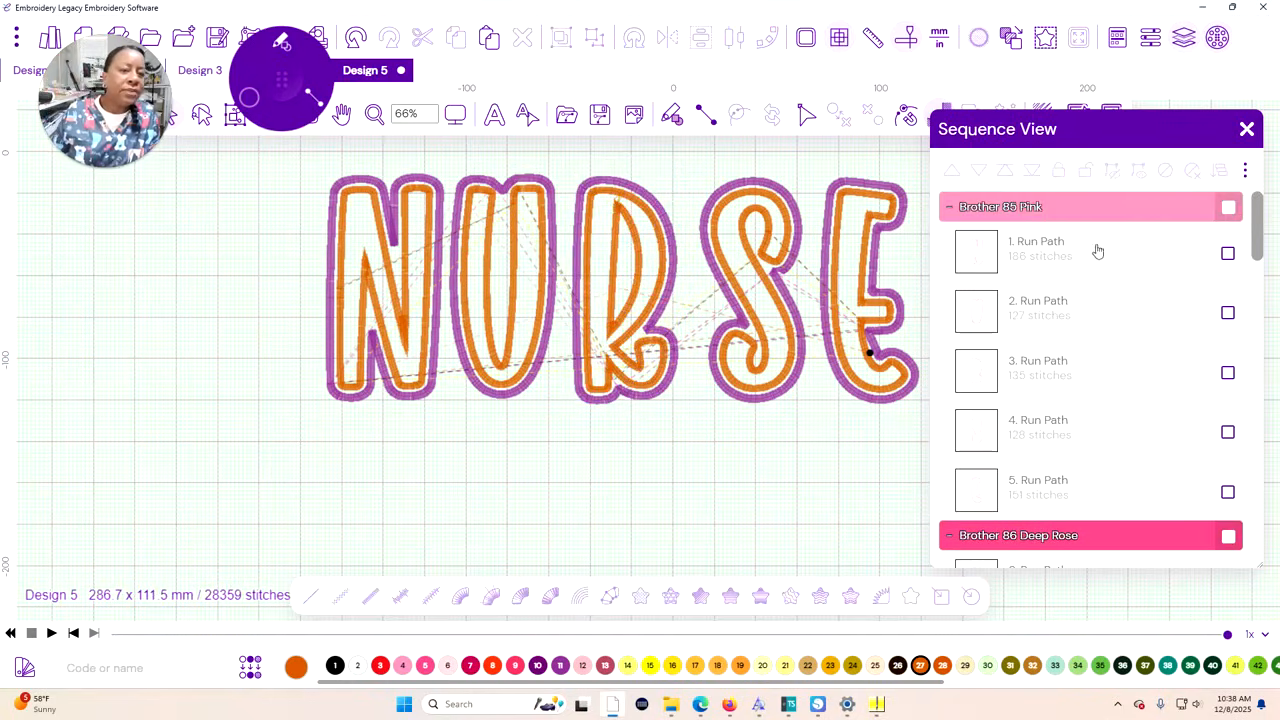
click(1227, 496)
scroll(1180, 457, down, 1)
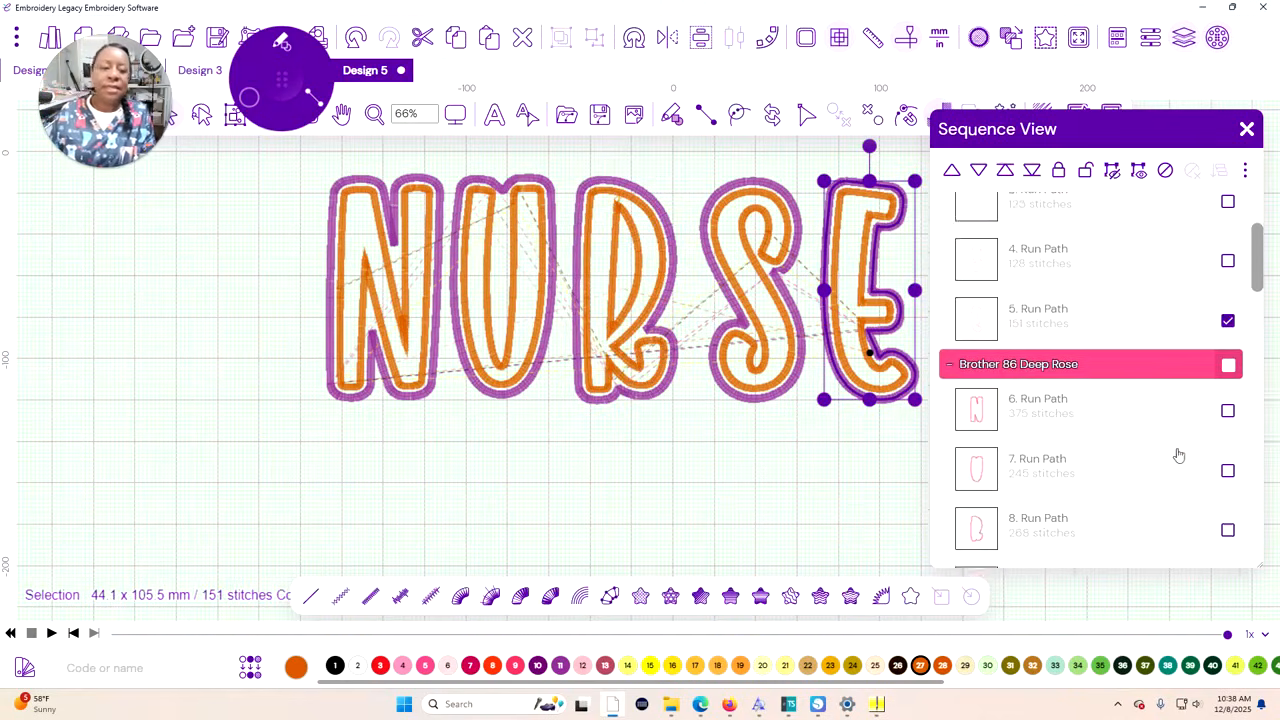
Select the S's path in all six colour layers and nudge the letter left toward the R
scroll(1149, 206, up, 4)
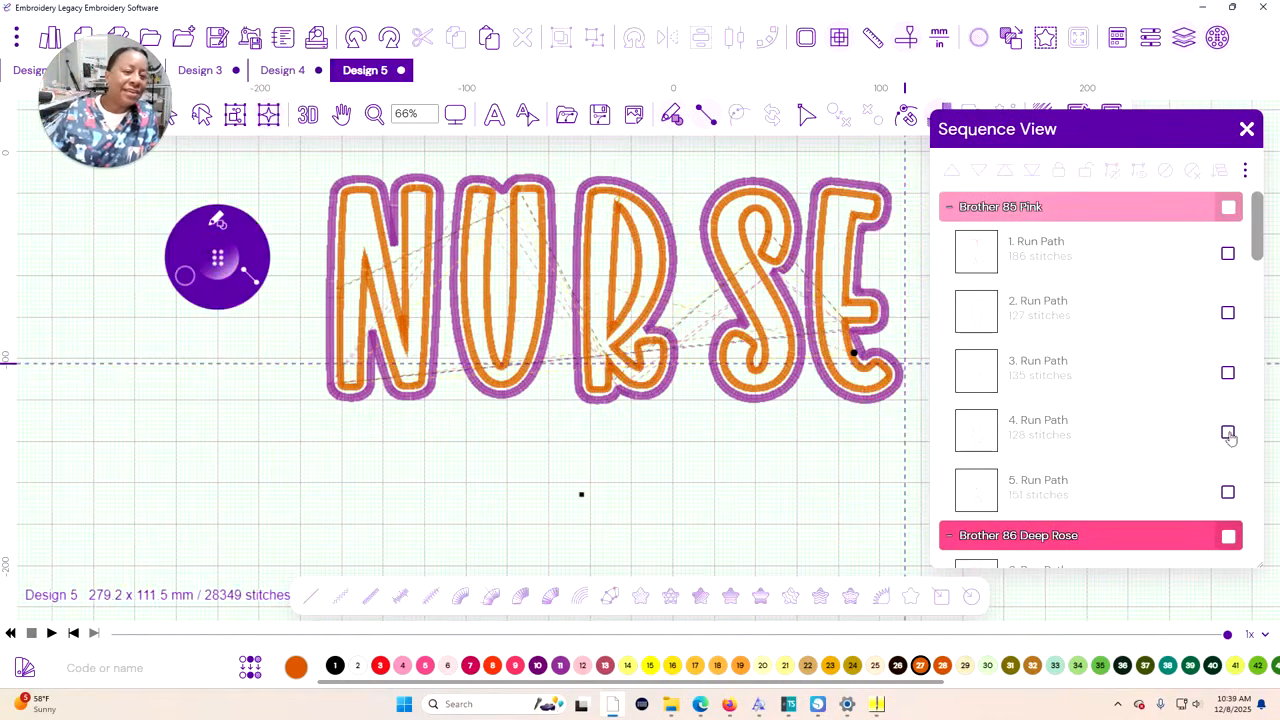
click(1228, 433)
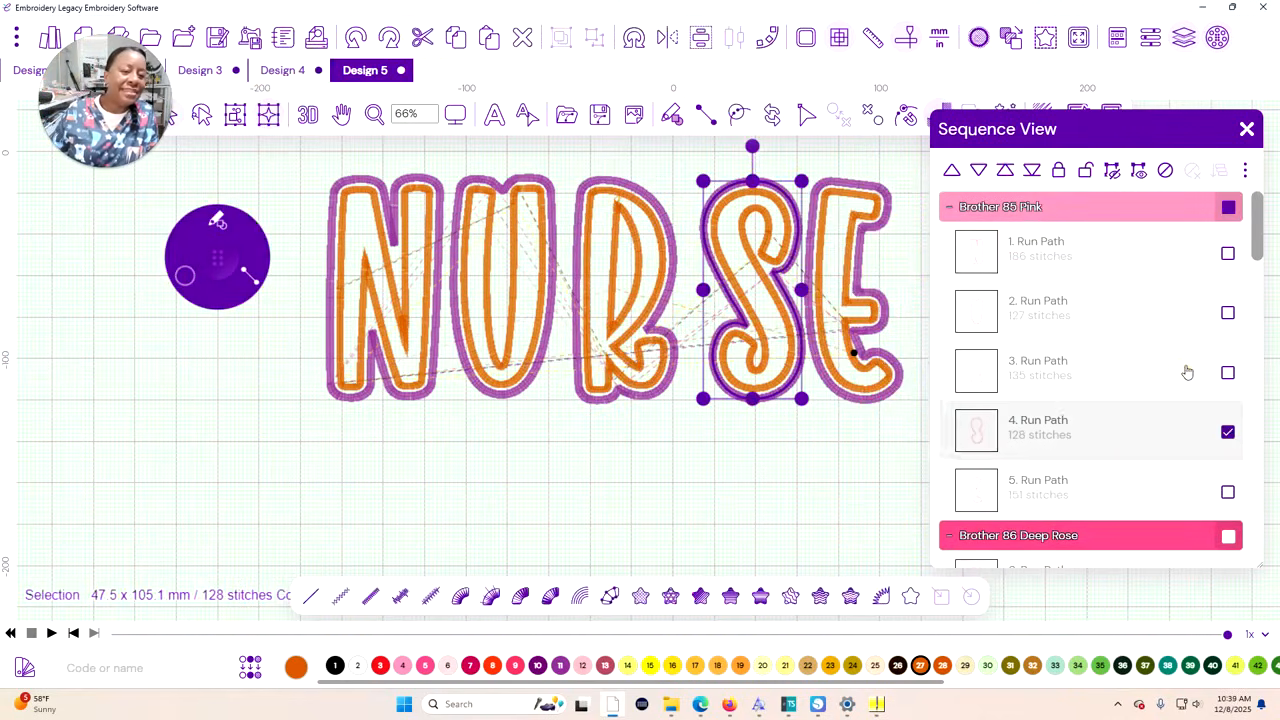
scroll(1186, 371, down, 4)
click(1228, 295)
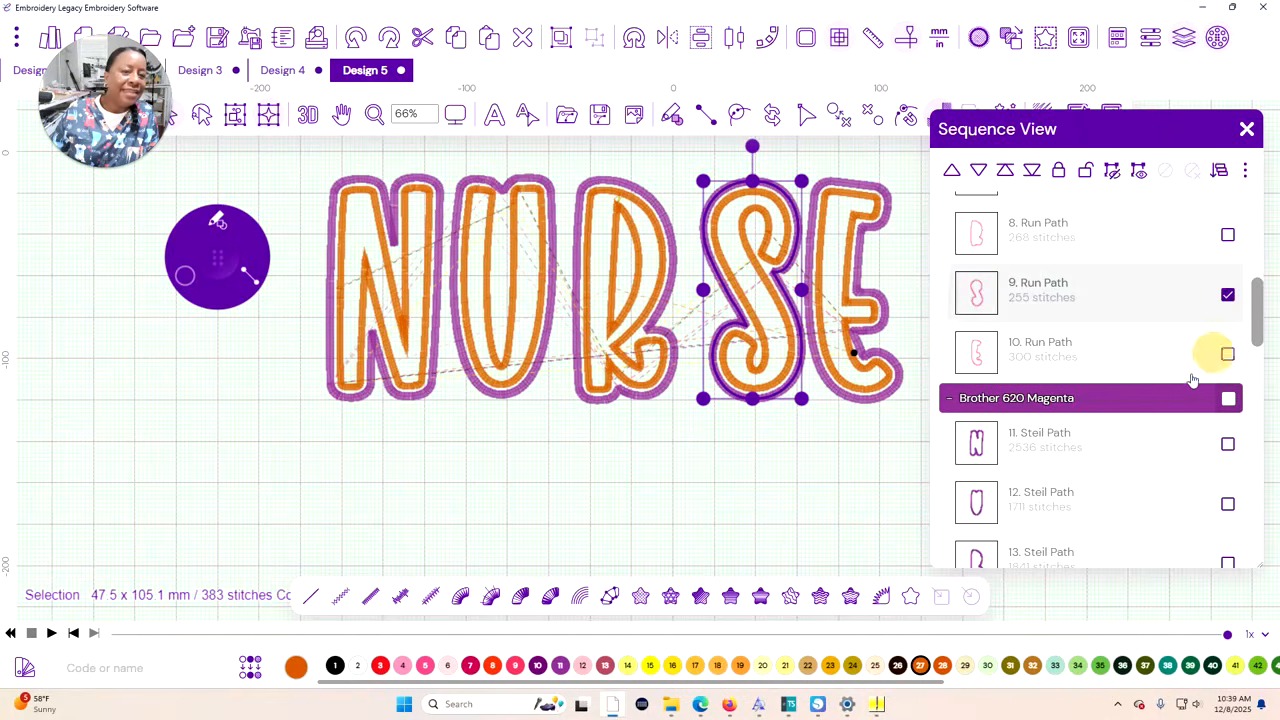
scroll(1170, 370, down, 4)
click(1227, 357)
scroll(1215, 357, down, 3)
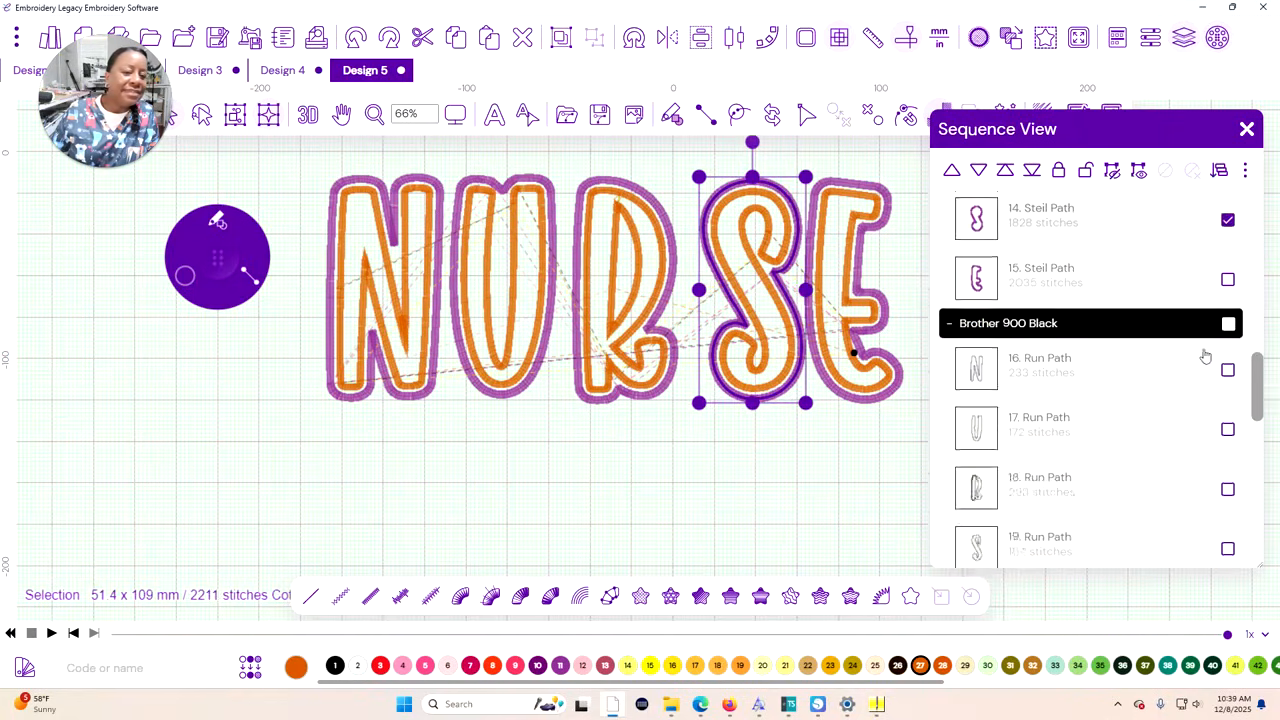
click(1224, 352)
scroll(1205, 357, down, 3)
scroll(1205, 357, down, 2)
click(1226, 342)
scroll(1220, 375, down, 3)
click(1227, 478)
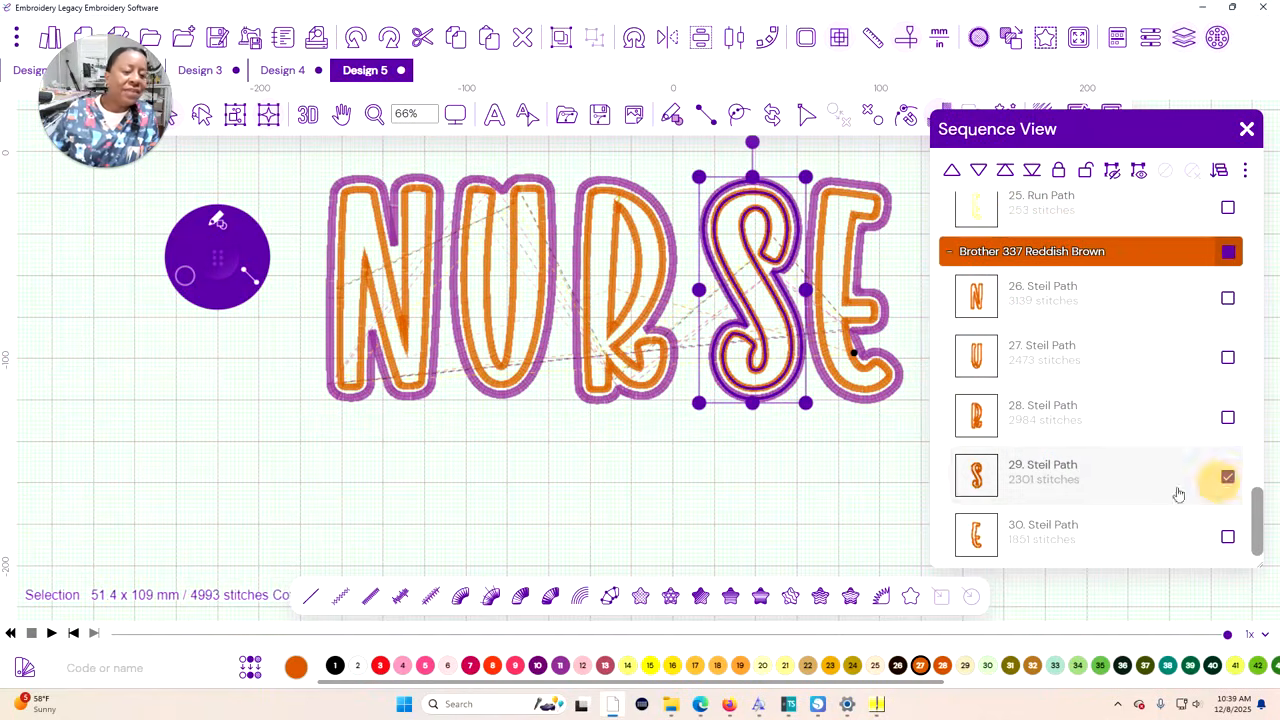
key(Left)
key(Left)
key(Left)
key(Left)
key(Left)
key(Left)
key(Left)
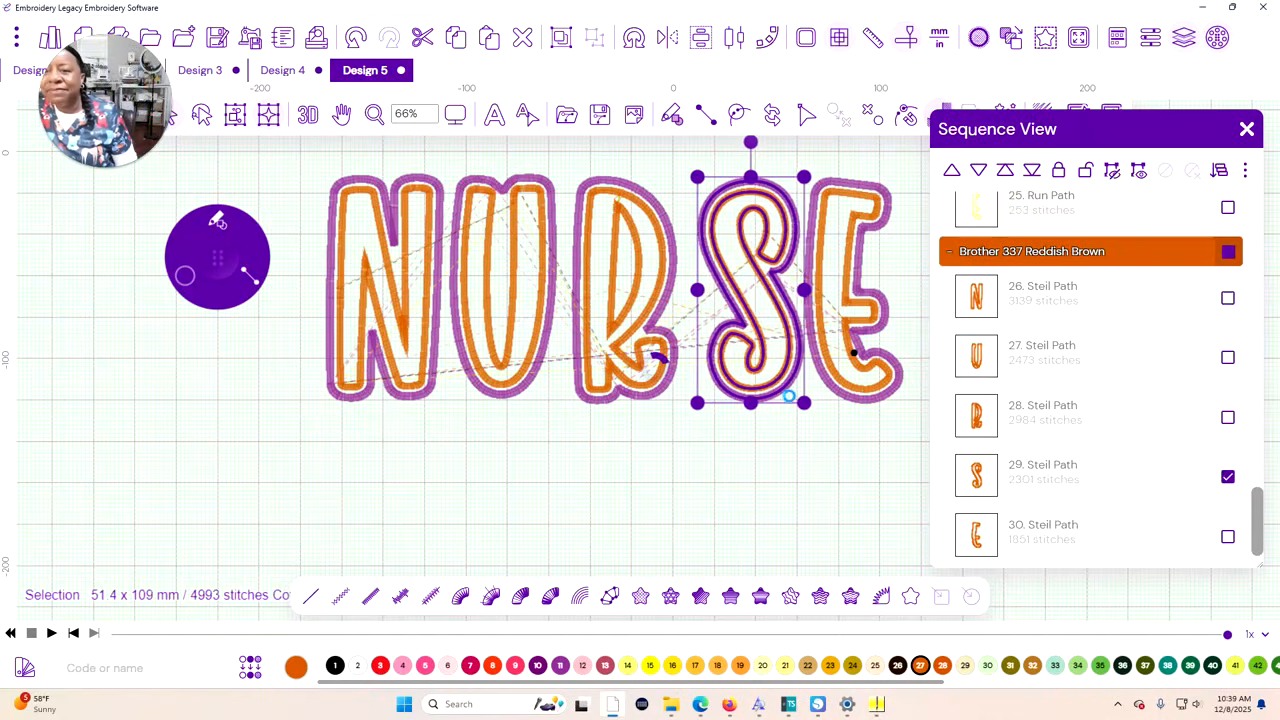
key(Left)
key(Left)
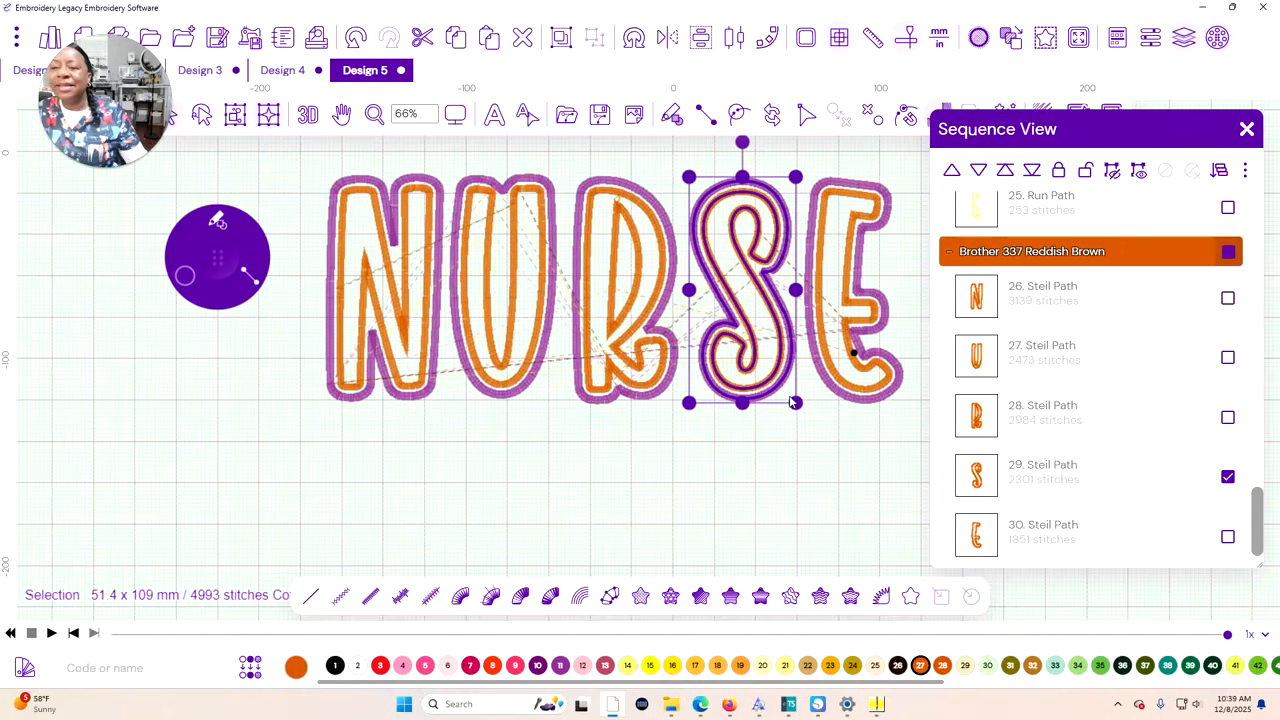
click(635, 458)
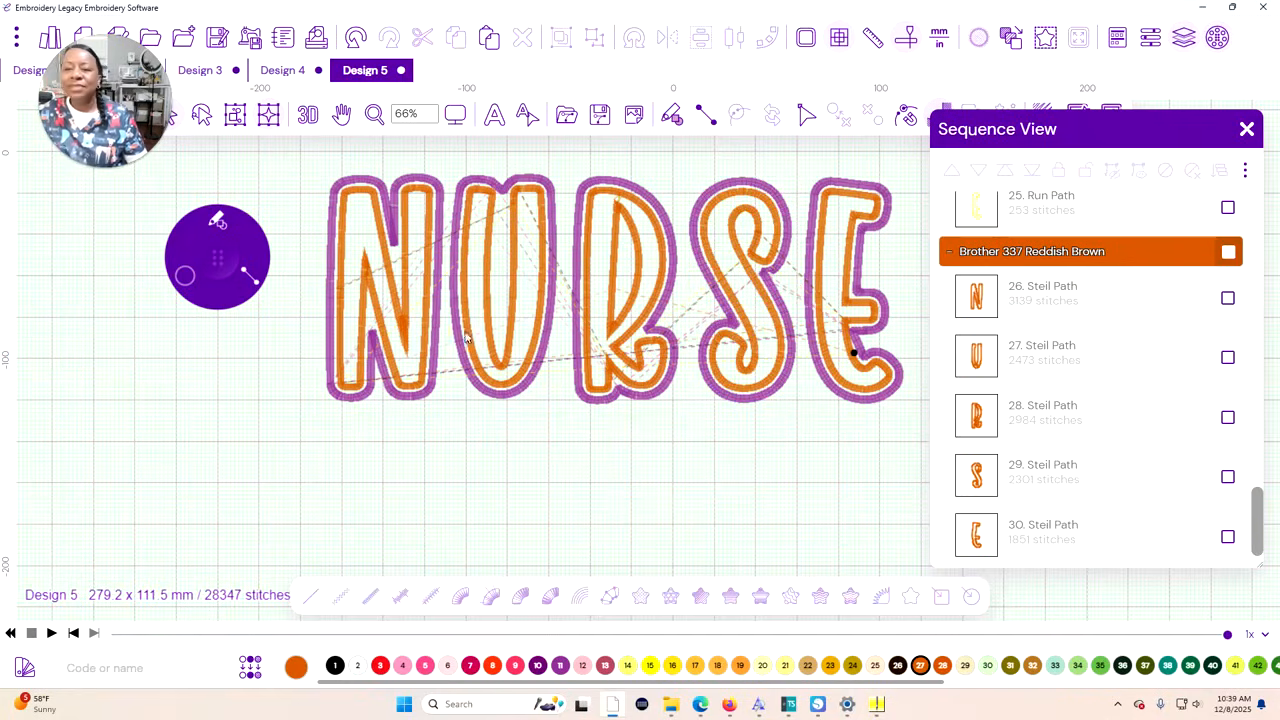
Reselect the U's paths in all six colour layers and nudge the letter slightly right, away from the N
scroll(1195, 200, down, 1)
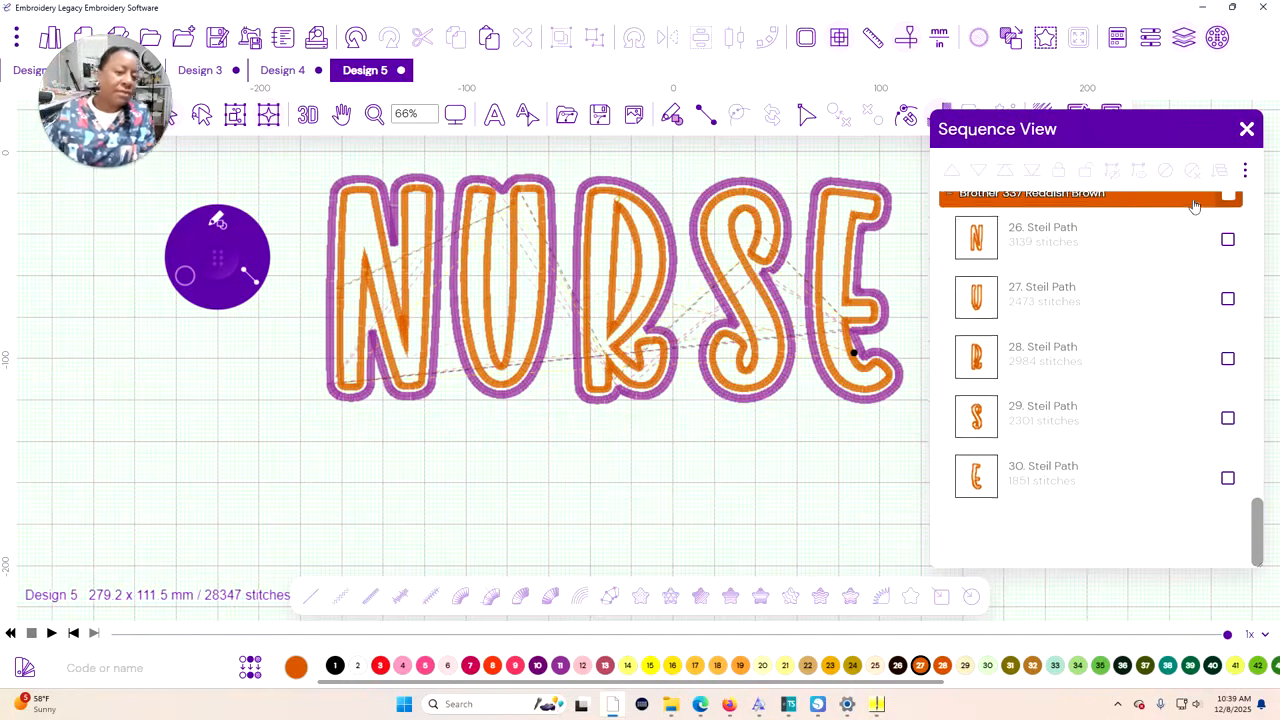
click(1228, 291)
scroll(1207, 296, up, 3)
scroll(1207, 296, up, 3)
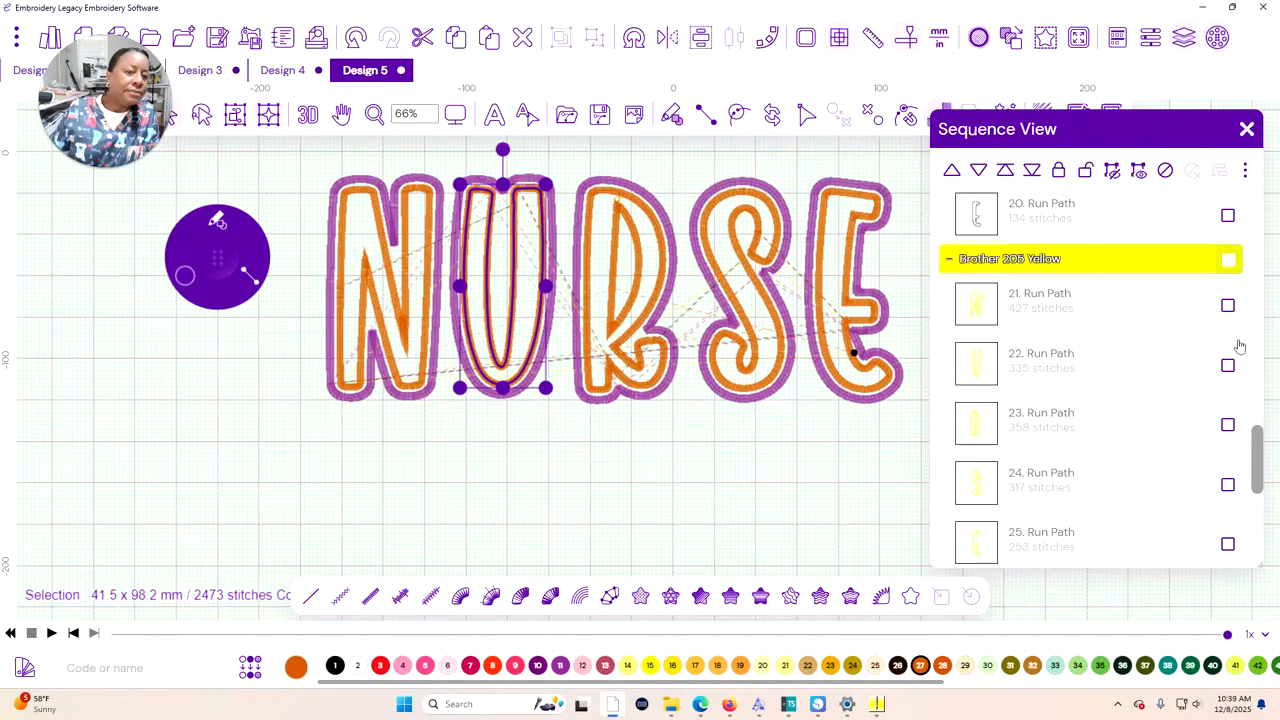
click(1226, 363)
scroll(1194, 334, up, 5)
click(1228, 364)
scroll(1187, 343, up, 2)
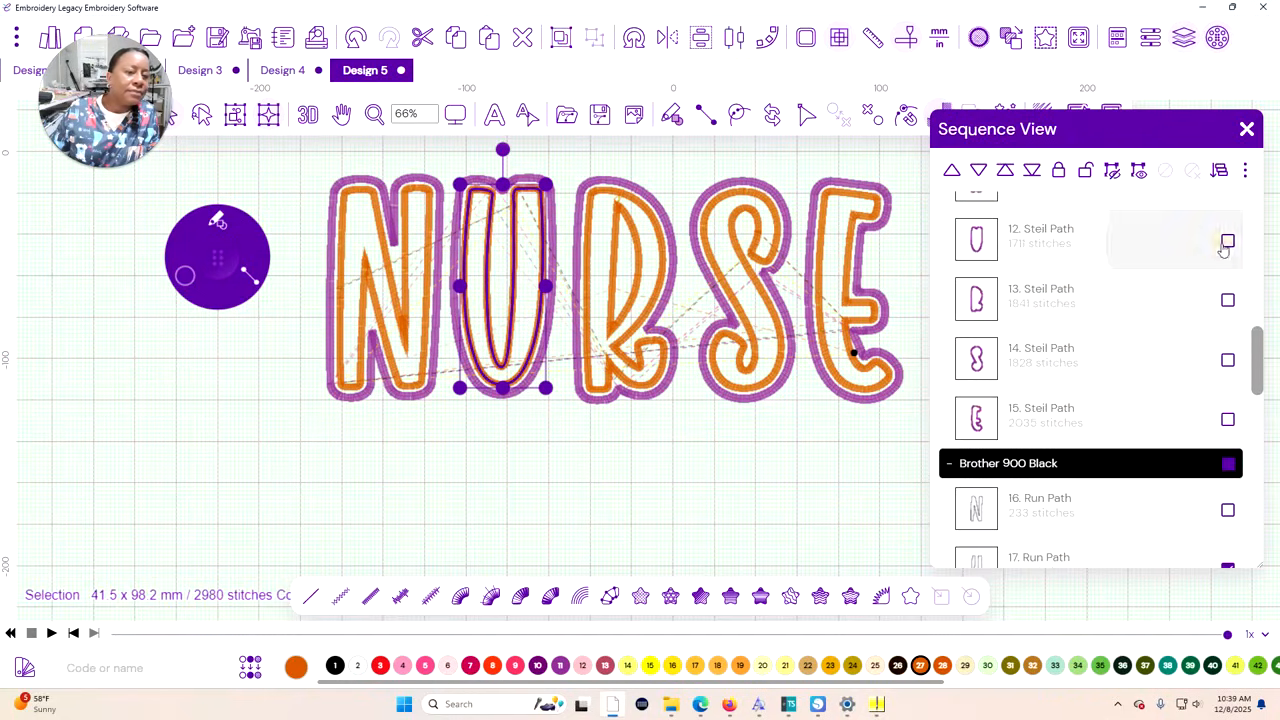
click(1228, 240)
scroll(1198, 286, up, 4)
scroll(1205, 270, up, 1)
click(1227, 246)
scroll(1226, 258, up, 4)
scroll(1203, 266, up, 2)
click(1230, 314)
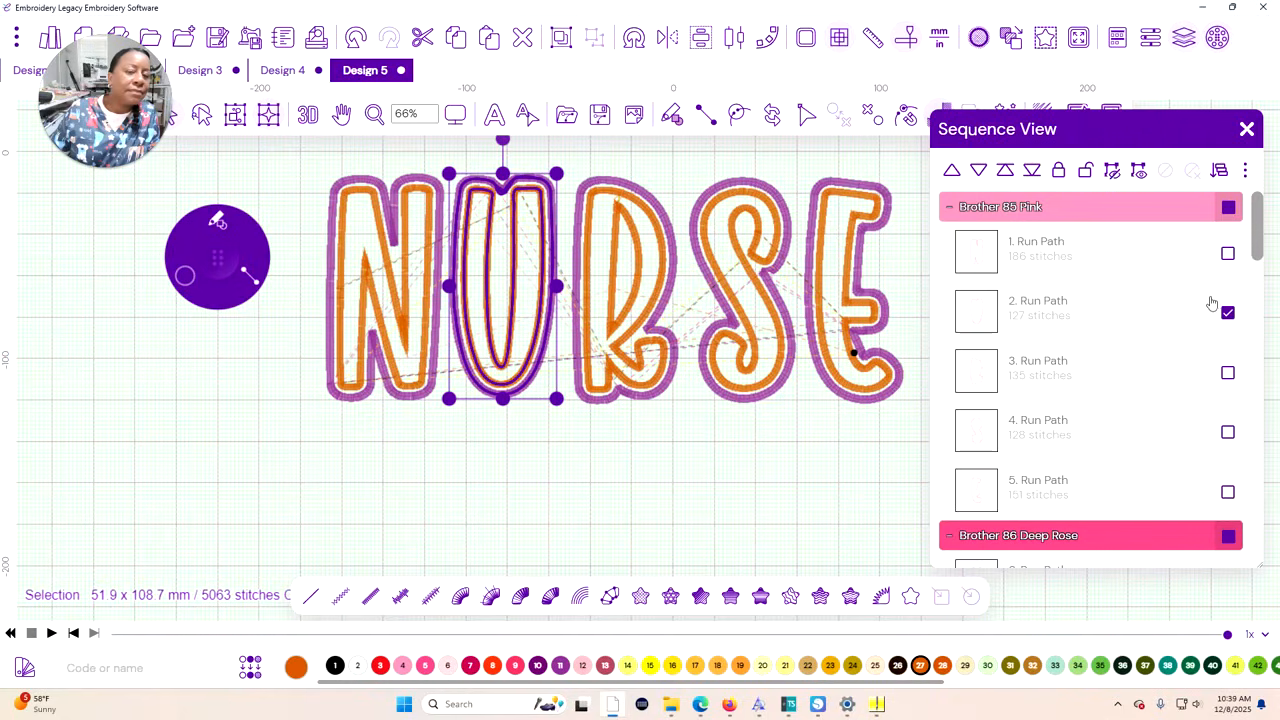
key(Right)
key(Right)
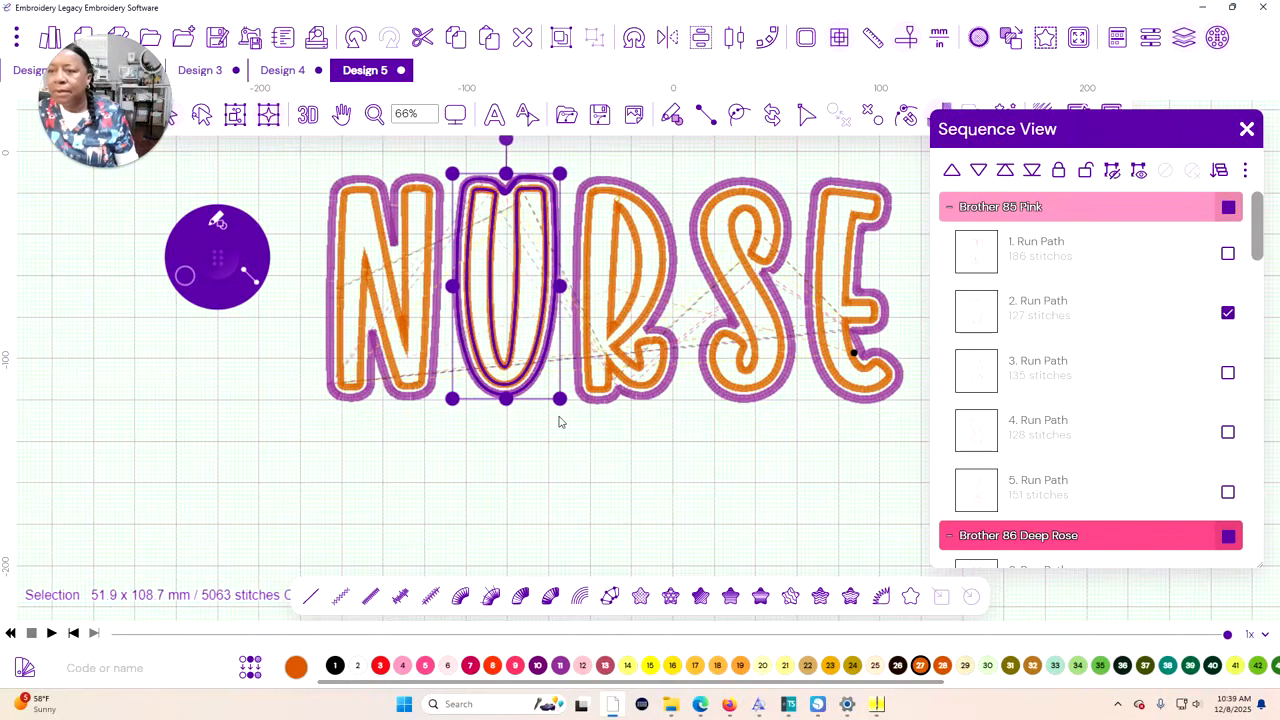
Clear the selection and play the stitch simulation of the respaced lettering from the start
click(499, 460)
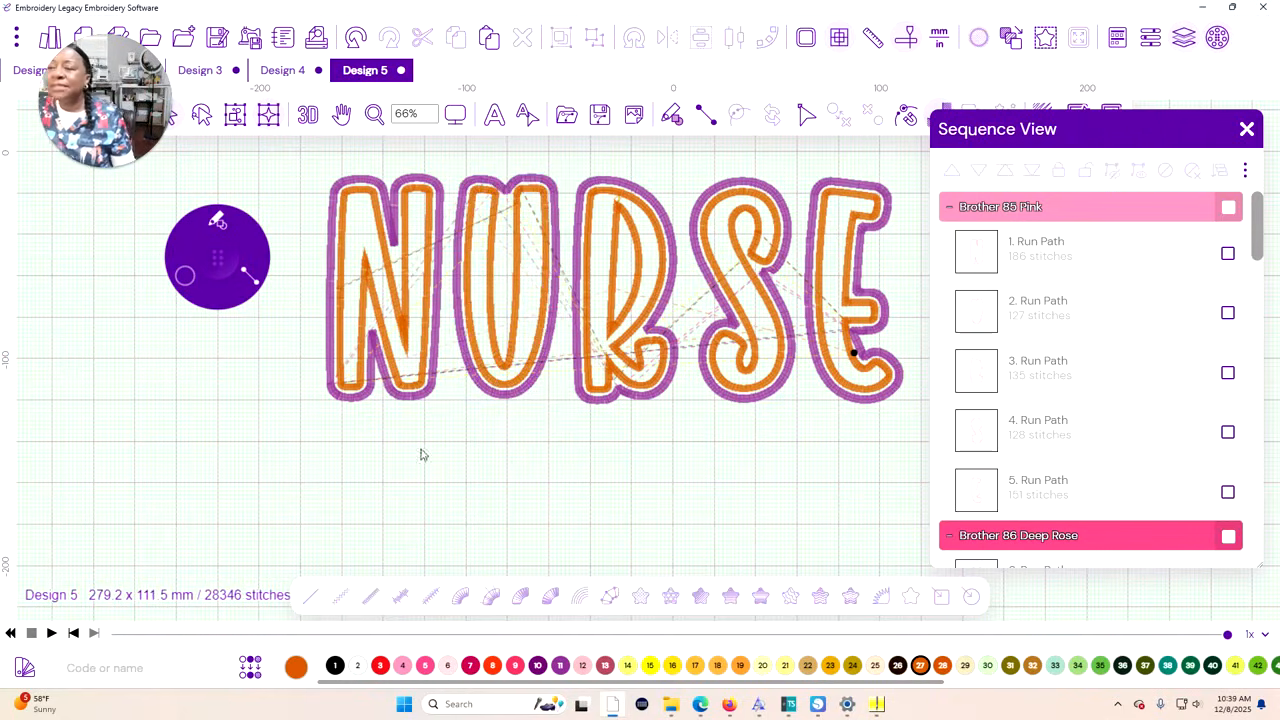
click(52, 633)
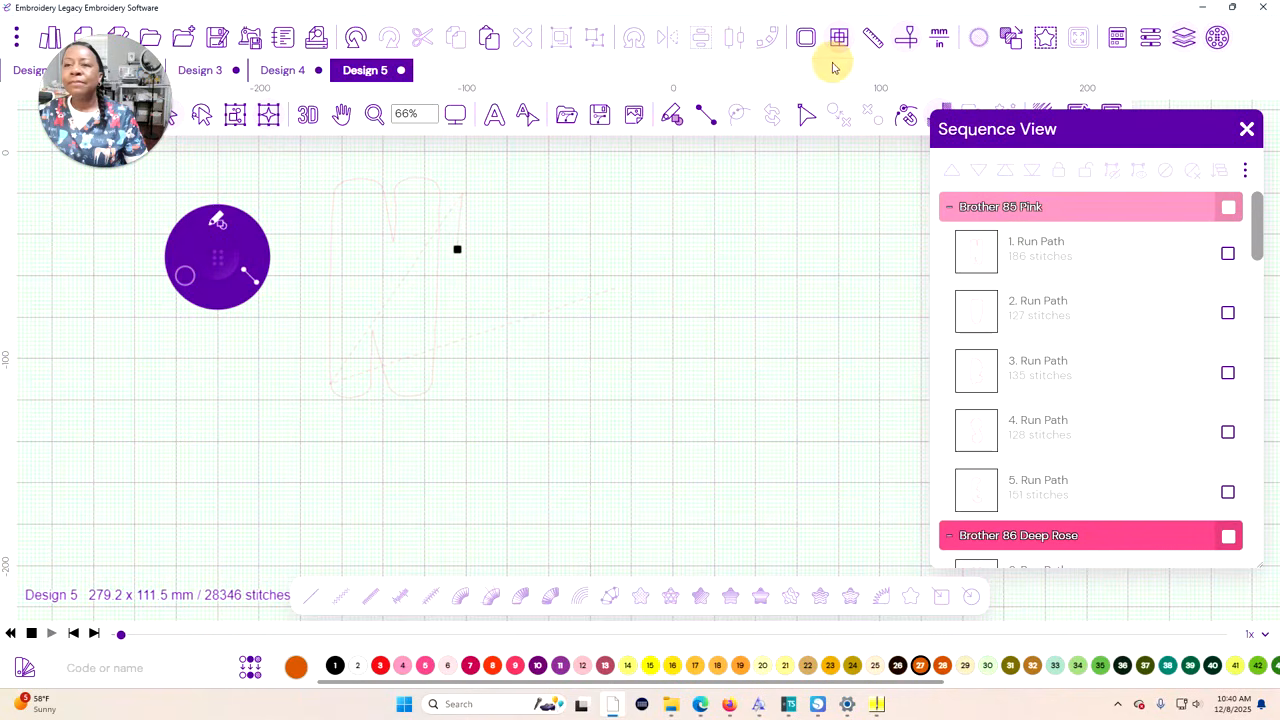
Close the stitch sequence list and stop the running stitch simulation to show the full NURSE design
click(1246, 129)
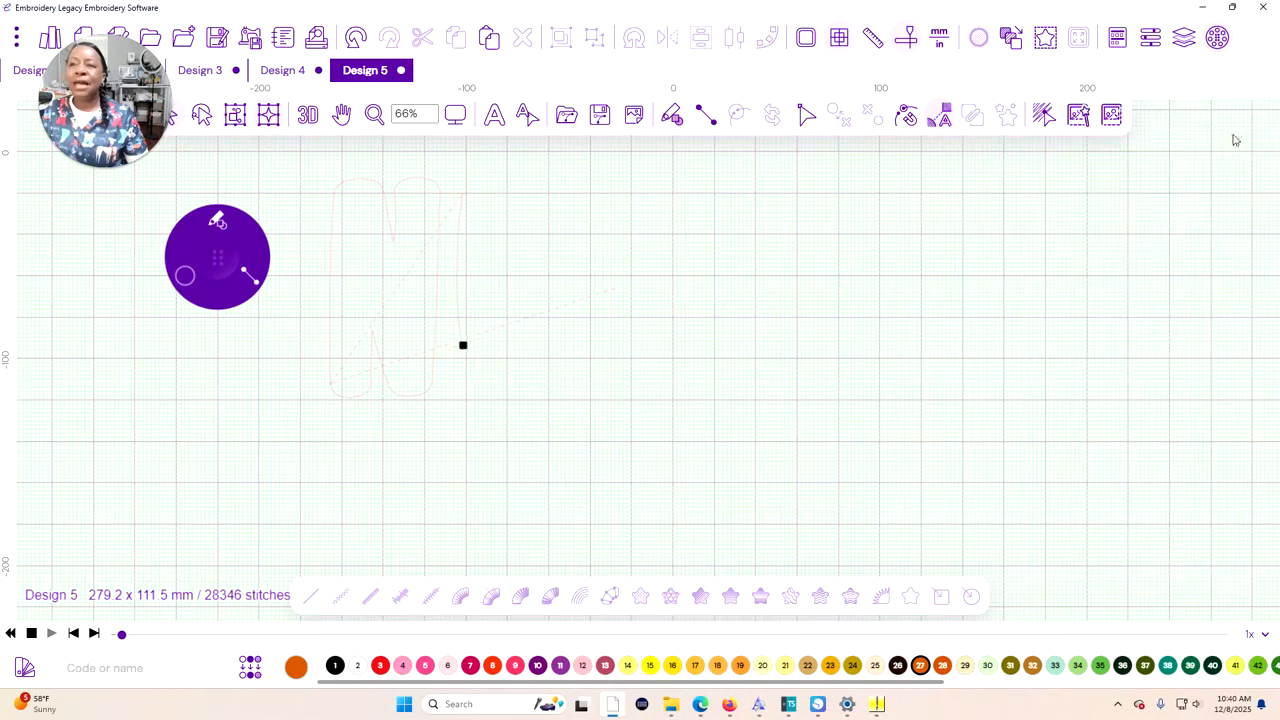
click(495, 116)
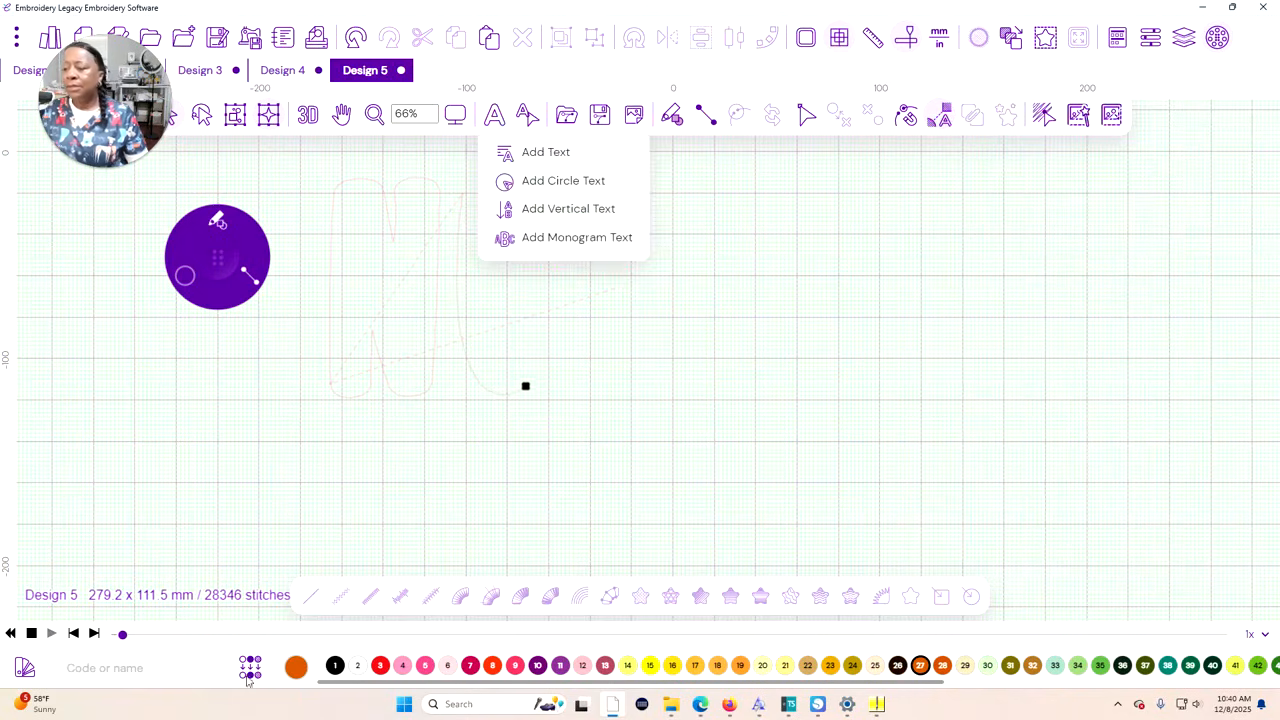
click(31, 633)
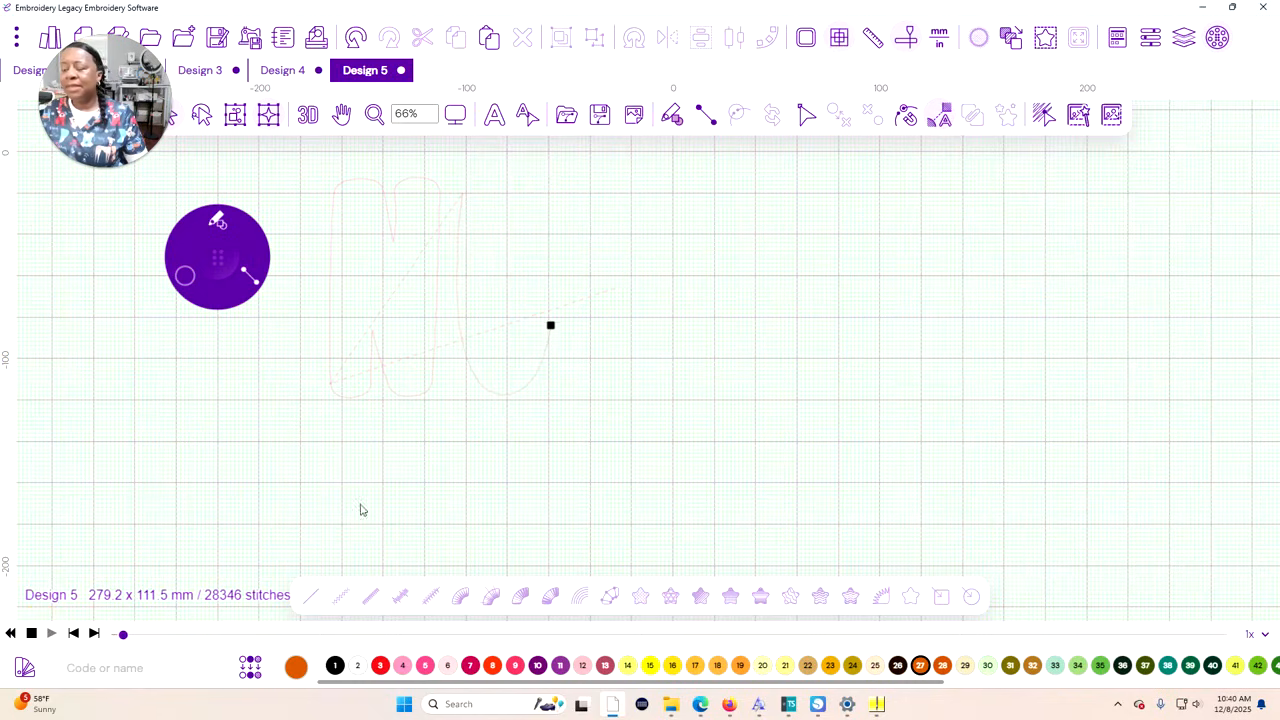
click(31, 633)
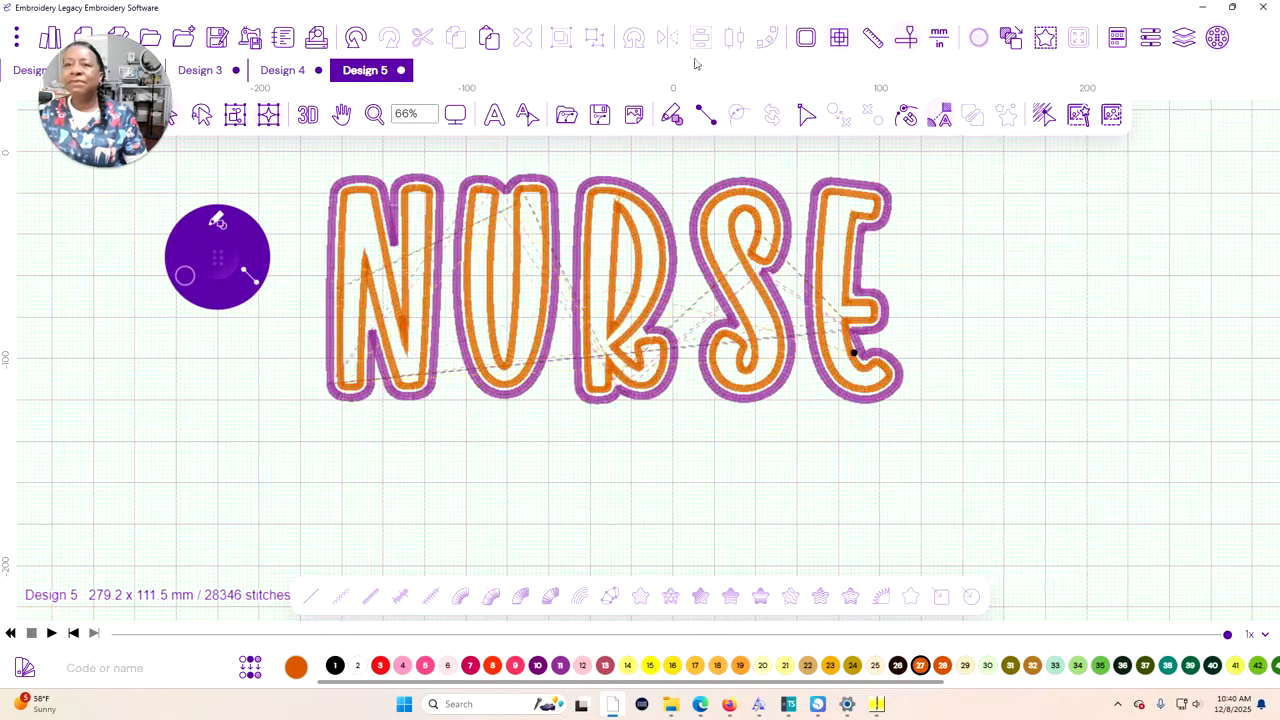
Add a normal text object and move it below the NURSE lettering
click(495, 115)
click(532, 151)
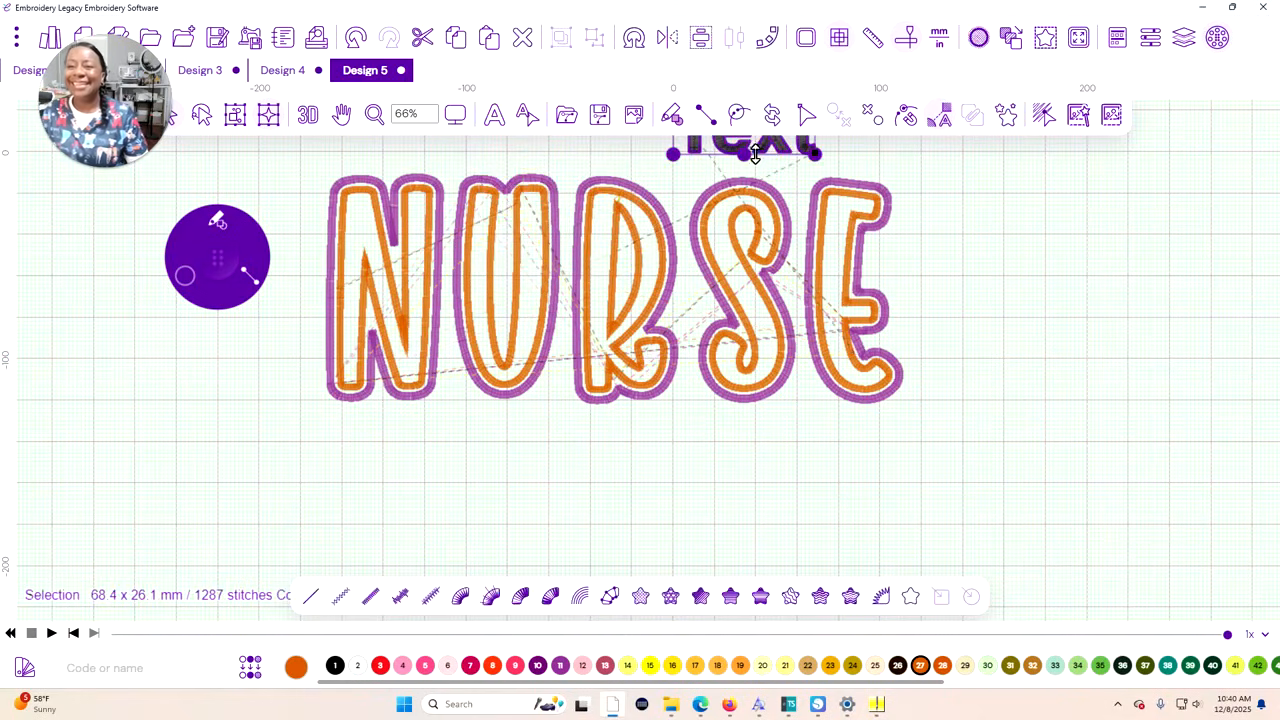
drag(755, 152, 604, 497)
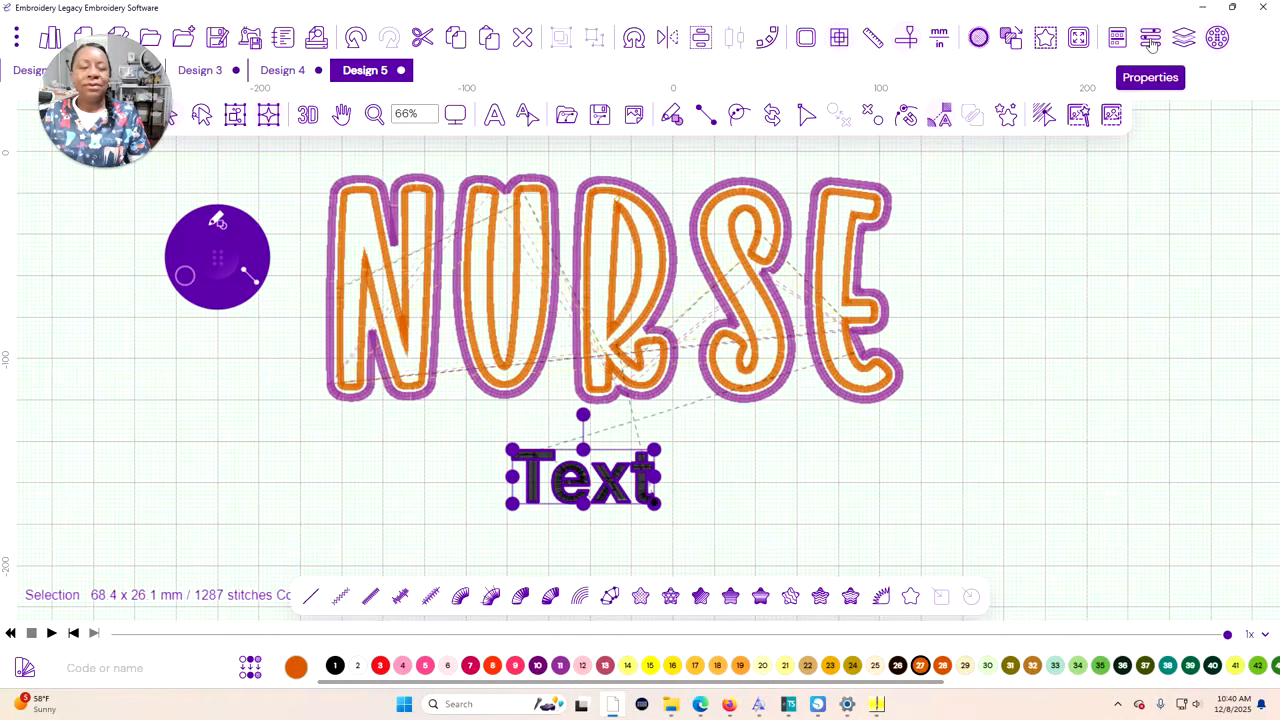
Switch the new text object to True Type Fonts and apply the Remember Things font
click(1183, 40)
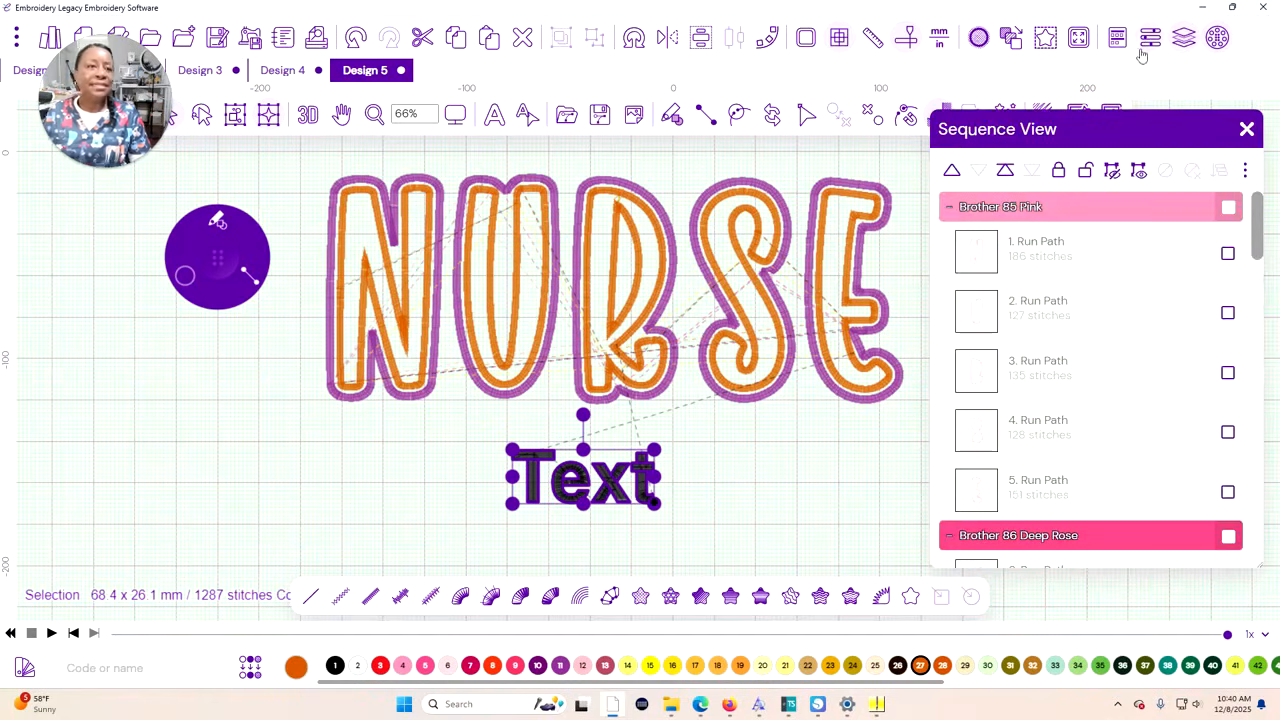
scroll(1075, 290, down, 10)
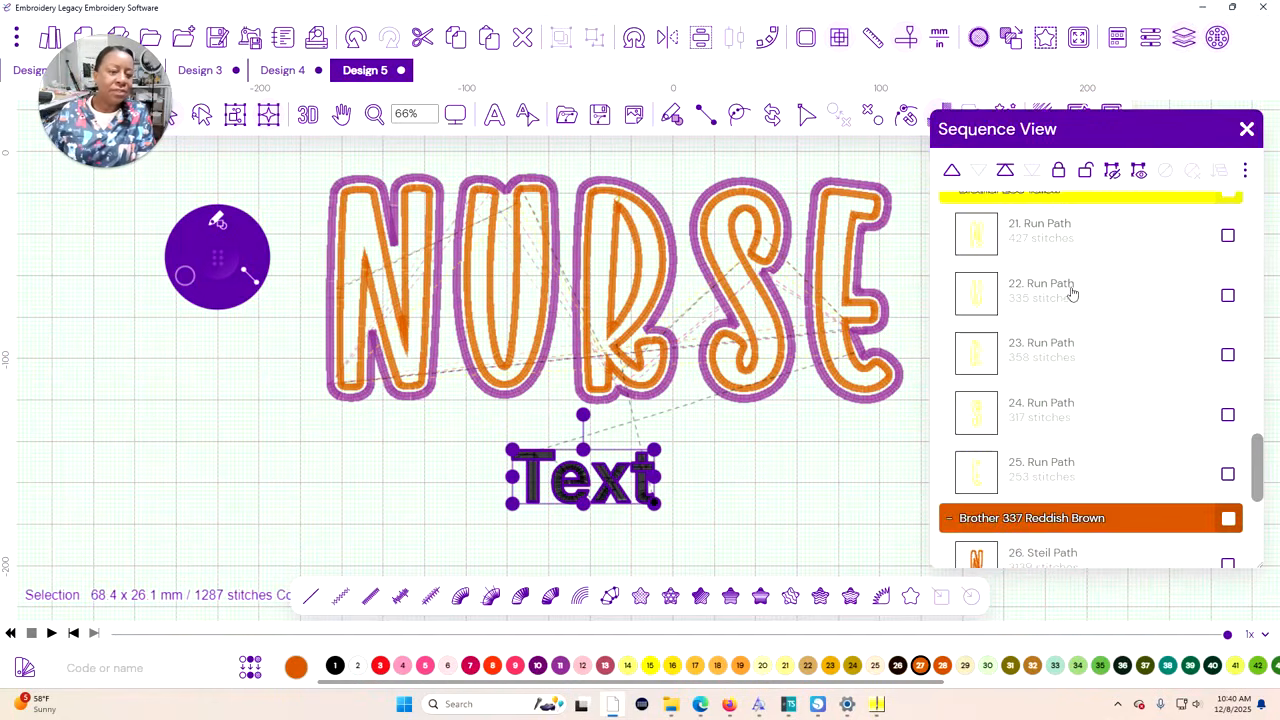
scroll(1065, 290, down, 3)
click(1150, 40)
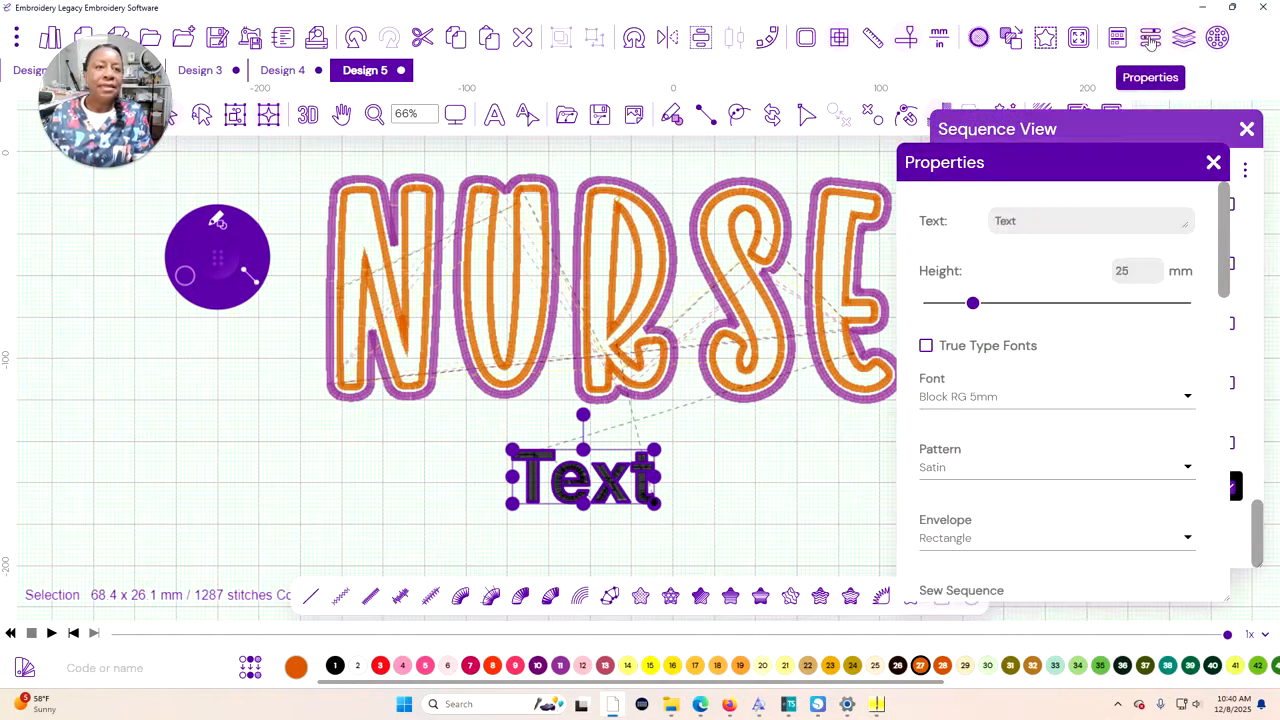
click(926, 346)
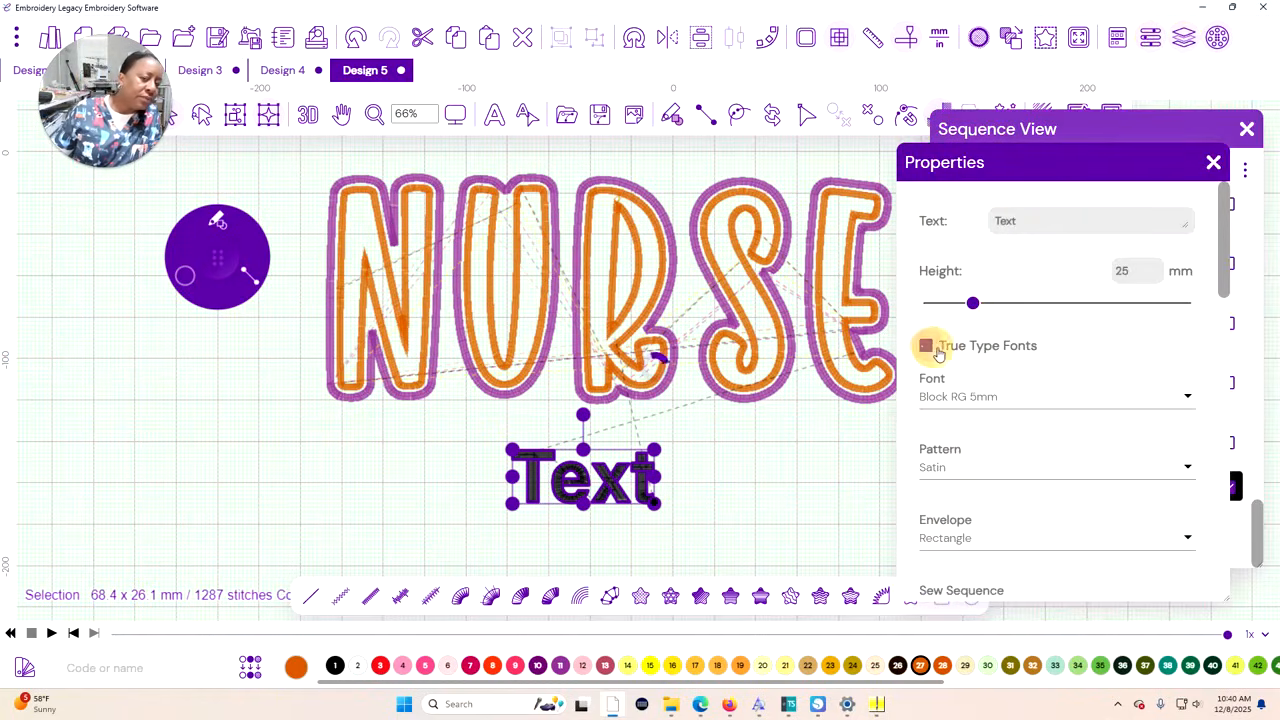
click(1189, 400)
scroll(1045, 425, down, 2)
scroll(1045, 419, down, 10)
scroll(1038, 403, down, 10)
scroll(1030, 402, down, 10)
scroll(1021, 396, down, 20)
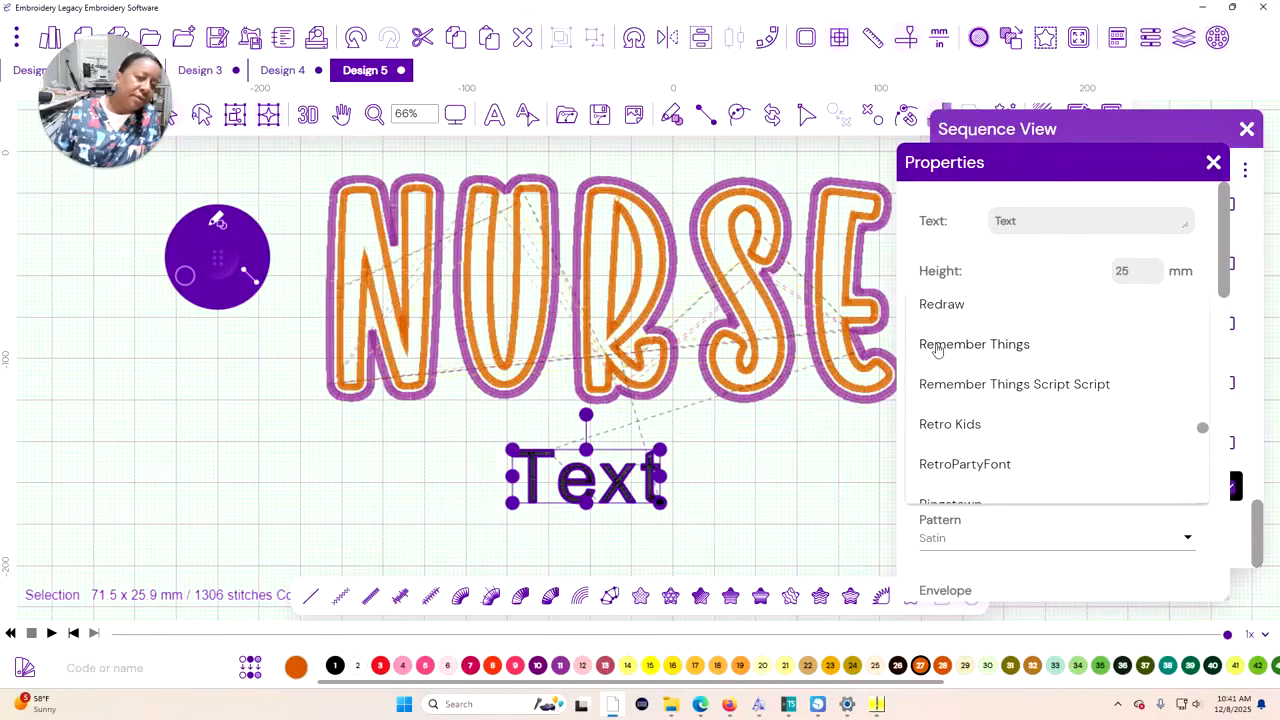
click(937, 346)
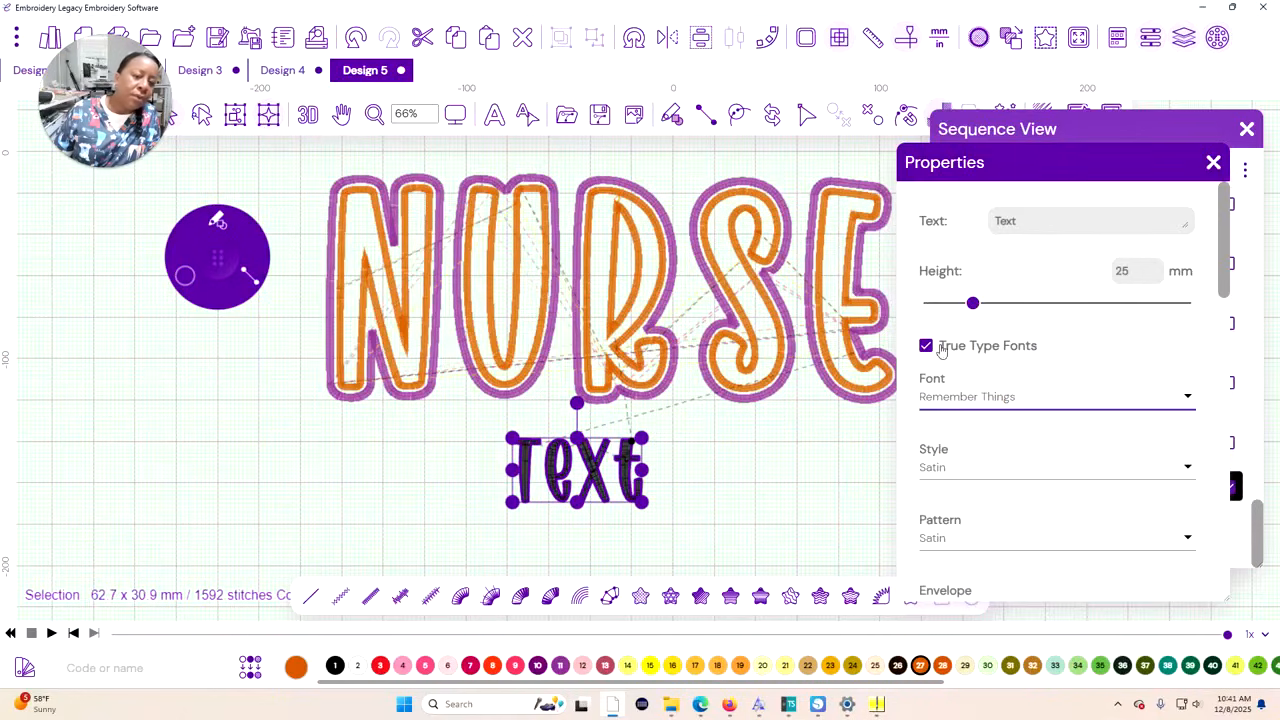
Change the text's font to Remember Things Script Script and replace its wording with "Hem-Onc"
click(1188, 400)
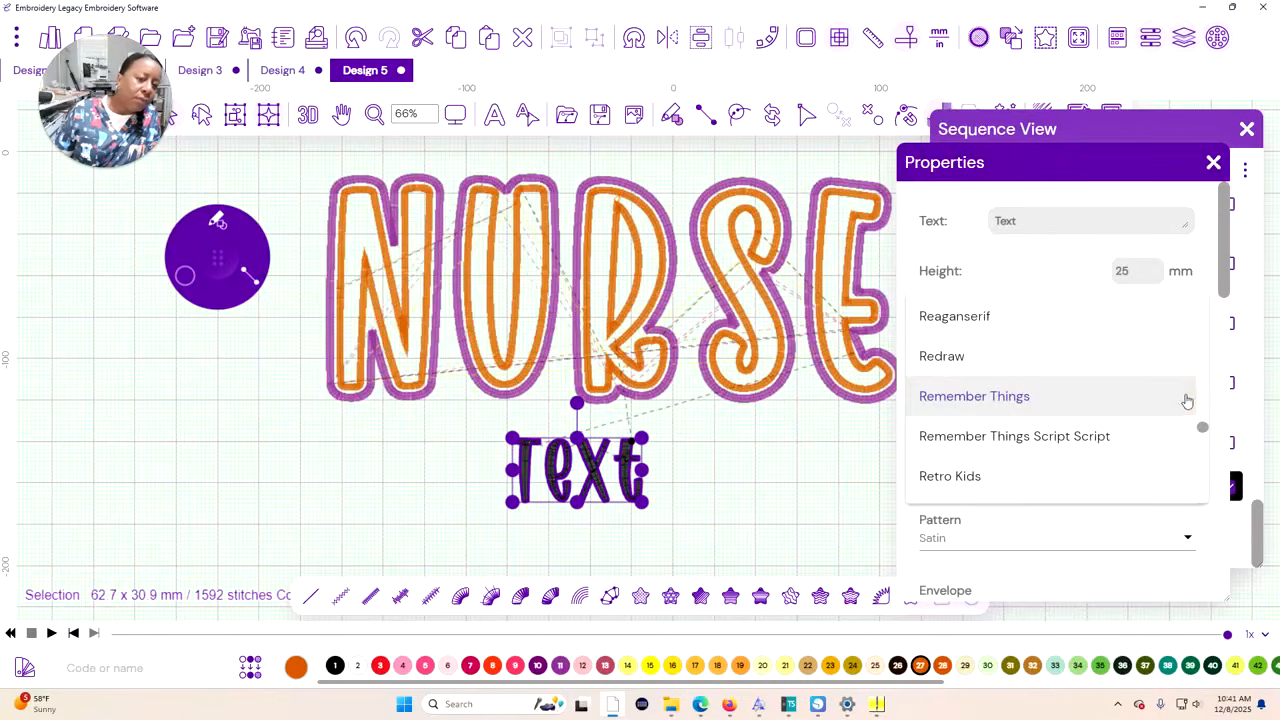
click(1086, 436)
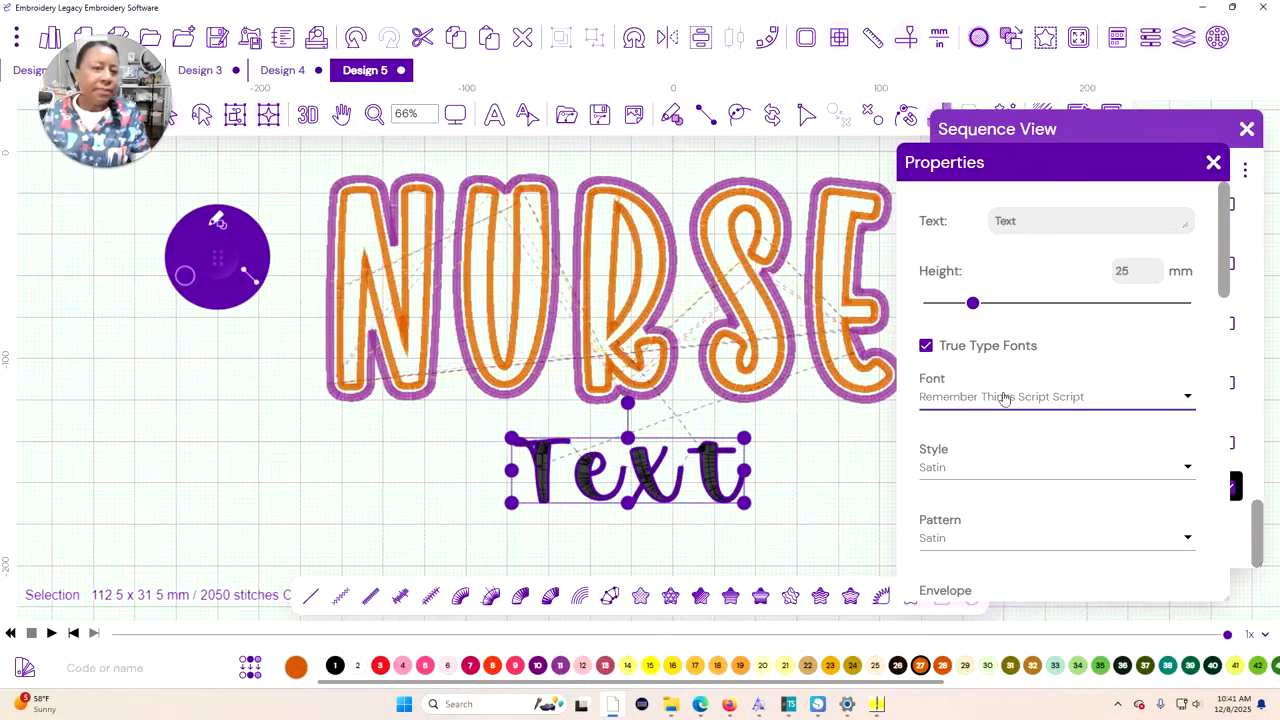
double_click(982, 222)
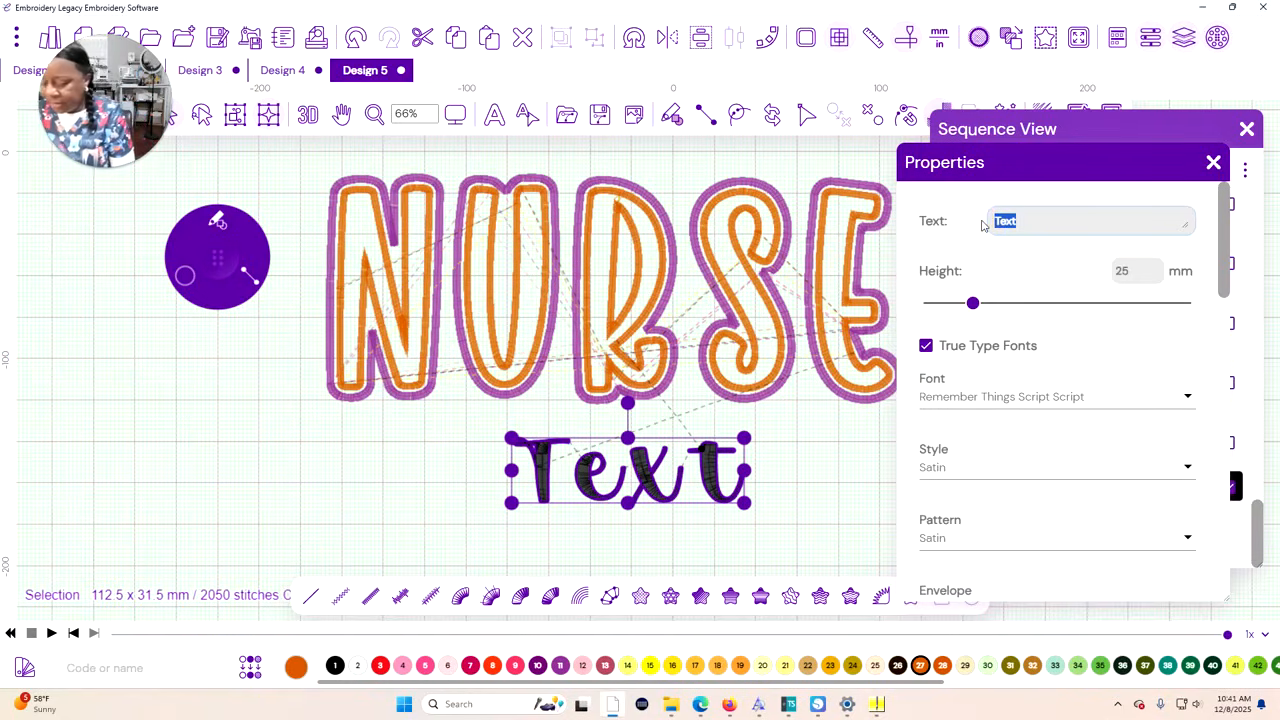
text(Hem-Onc)
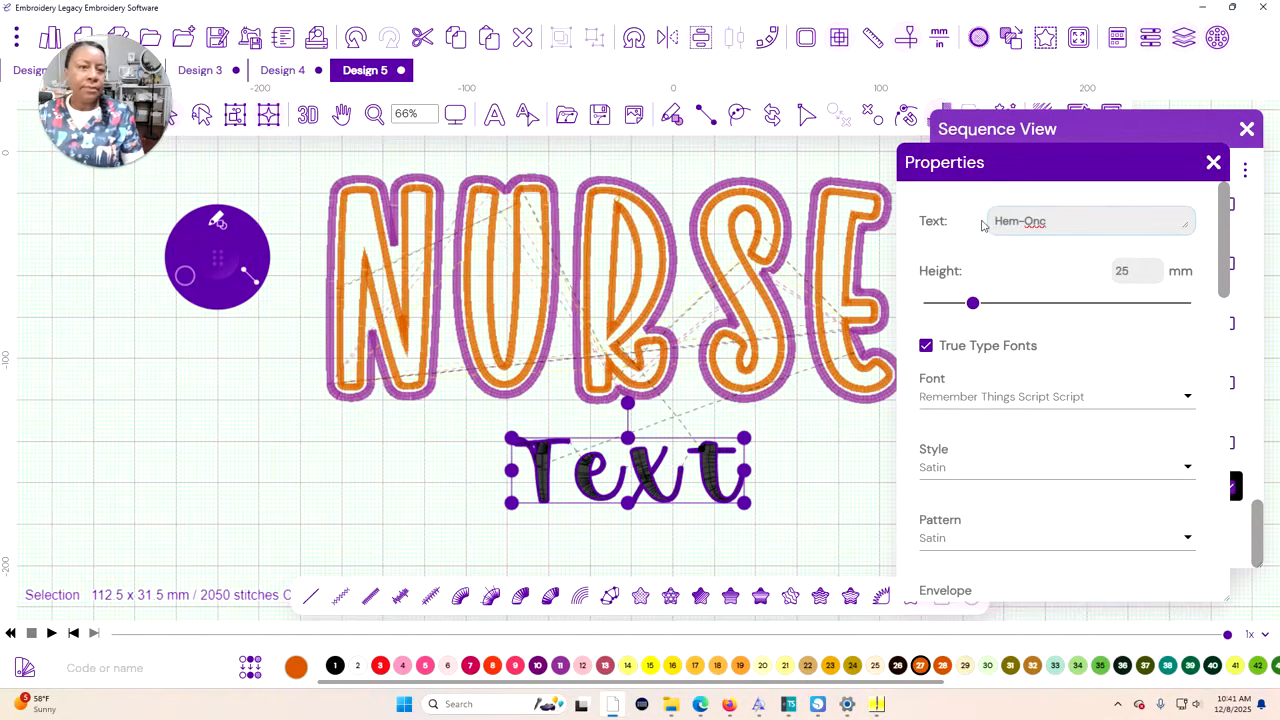
click(1189, 228)
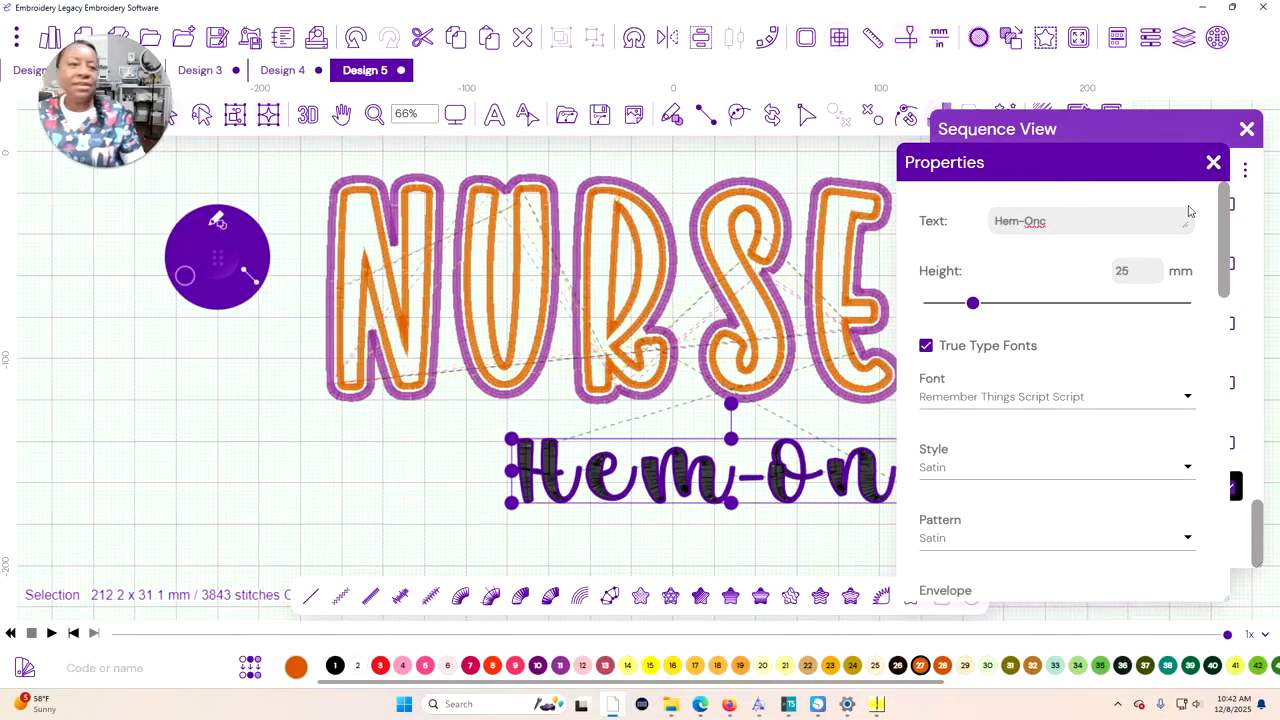
Close the text settings and sequence list, and move the Hem-Onc text up and left, directly beneath NURSE
drag(1145, 172, 1195, 165)
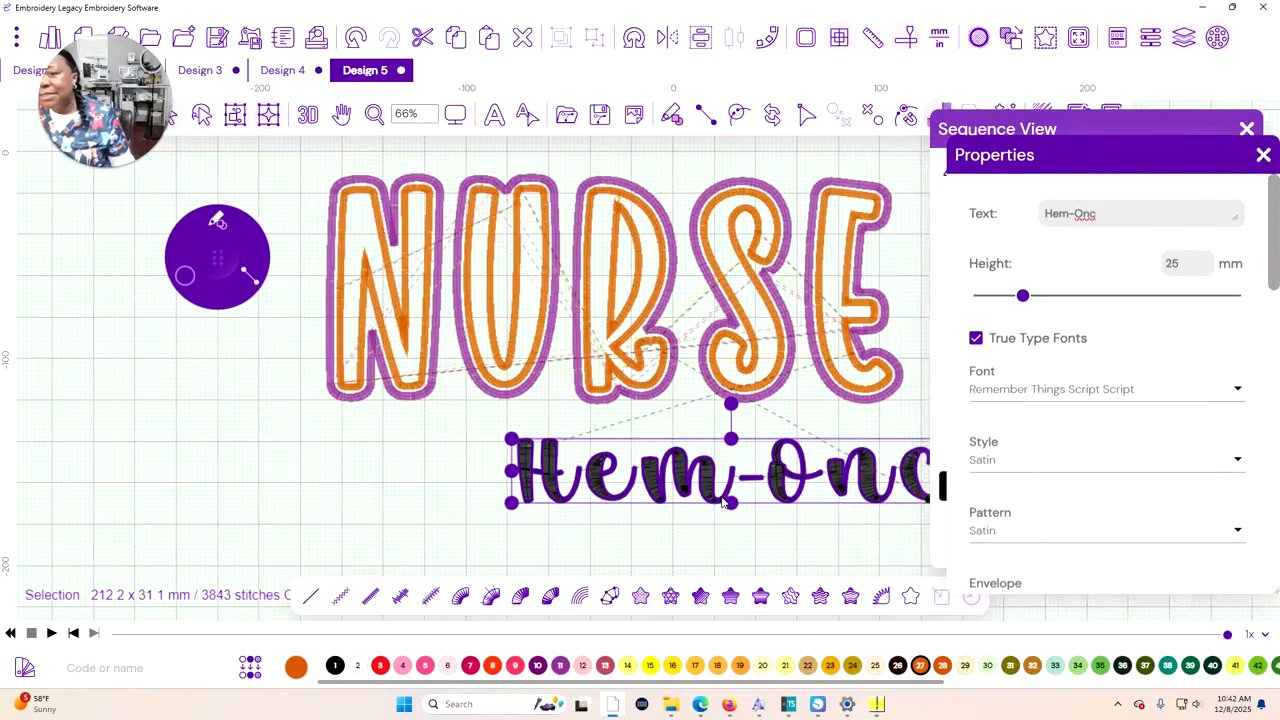
click(1260, 155)
click(1247, 129)
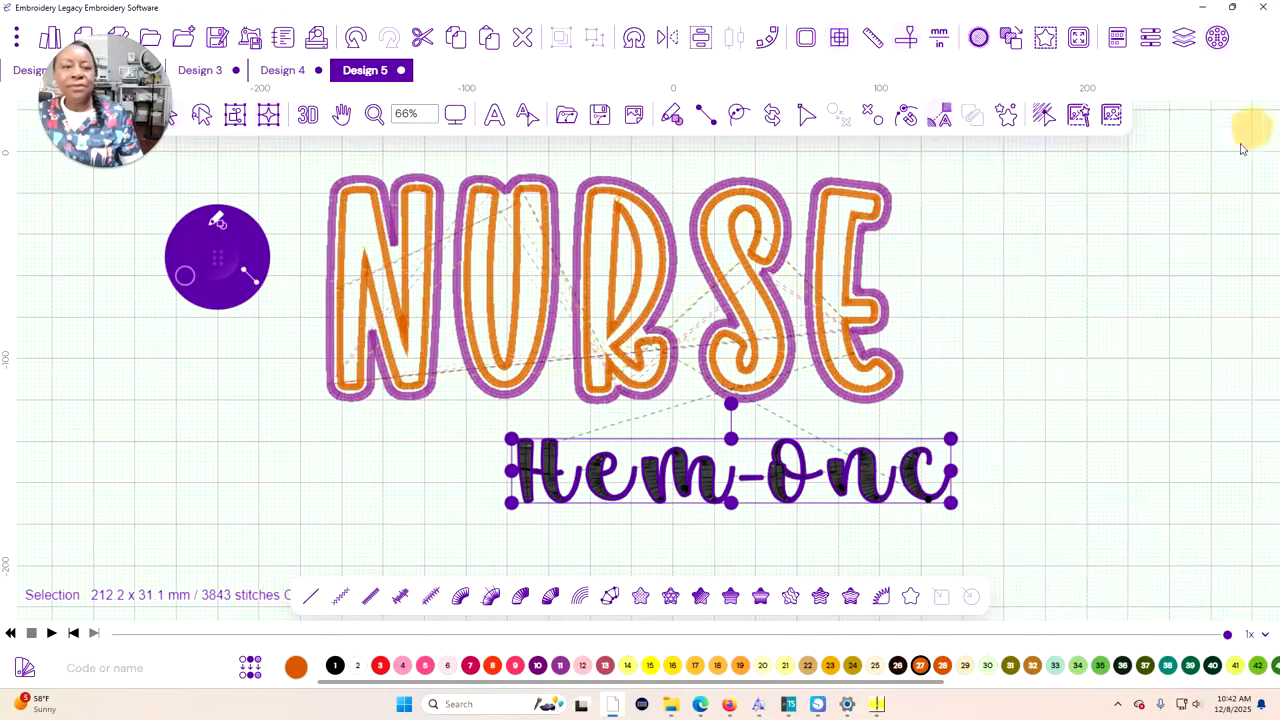
drag(710, 493, 613, 452)
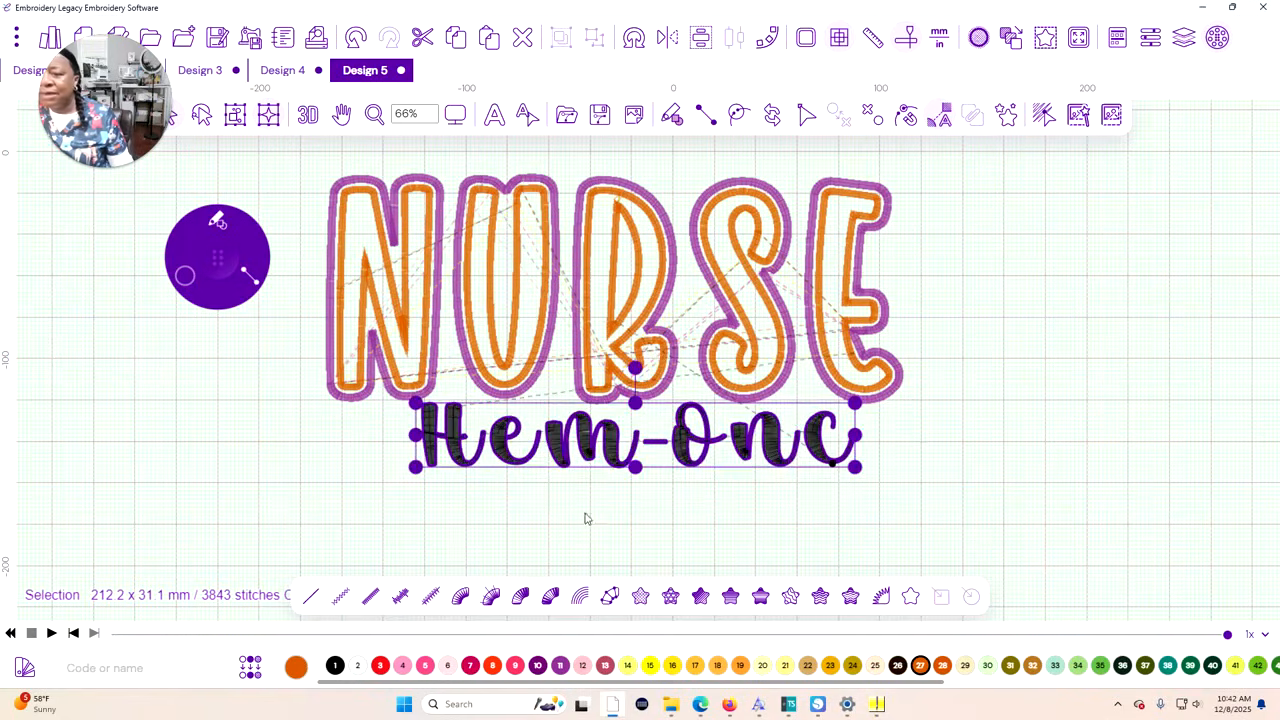
Break up the Hem-Onc text into separate letters
click(587, 518)
click(497, 449)
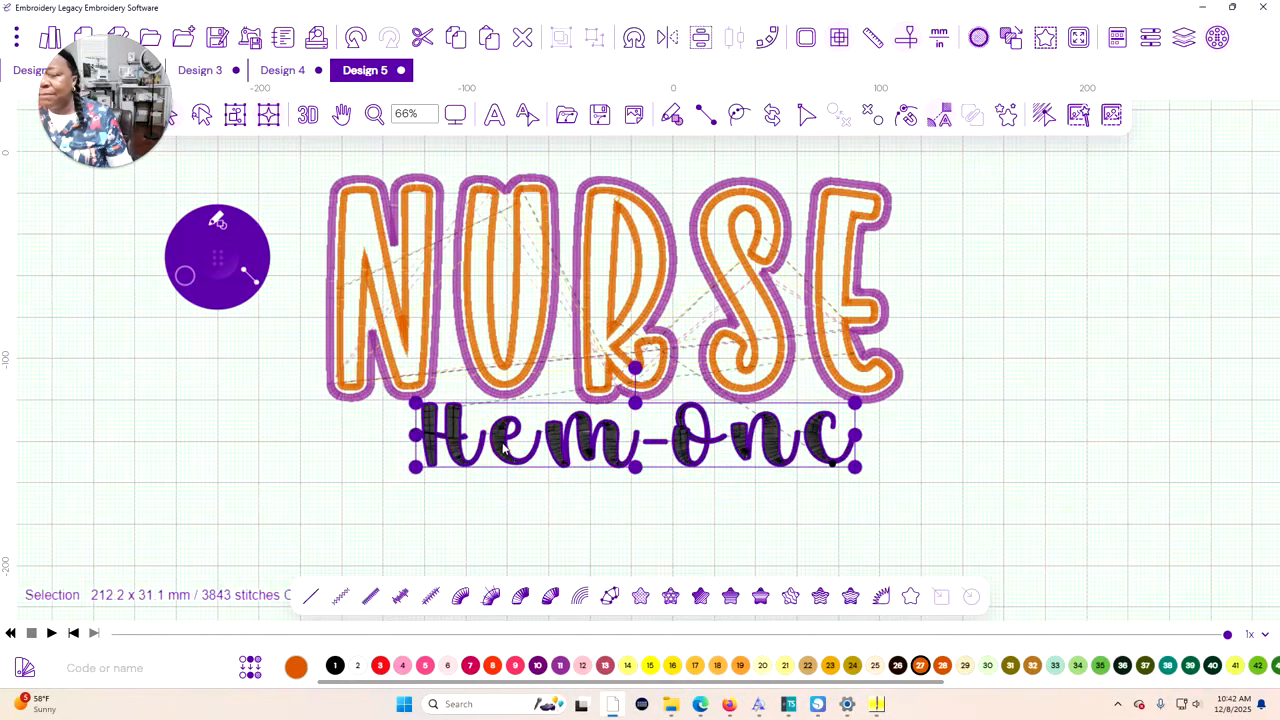
right_click(1133, 286)
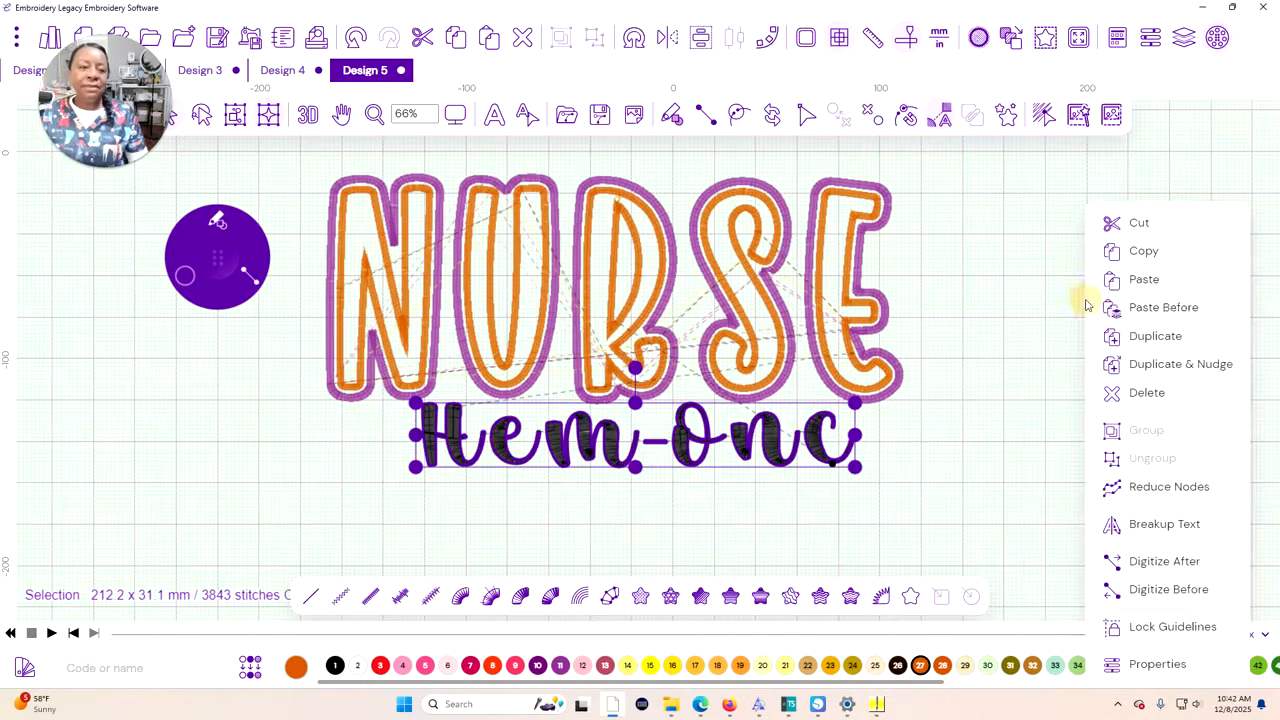
click(1194, 523)
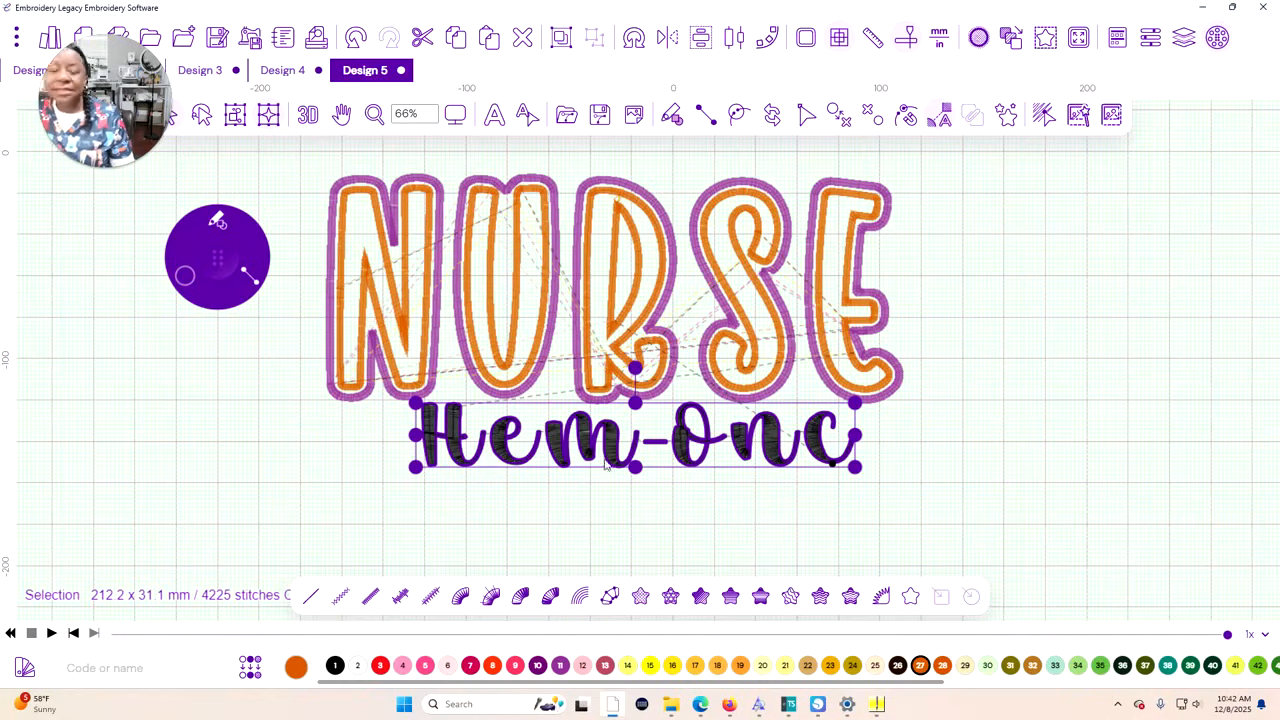
Select everything after the H in Hem-Onc and nudge it left so the e joins the H
click(508, 511)
click(512, 452)
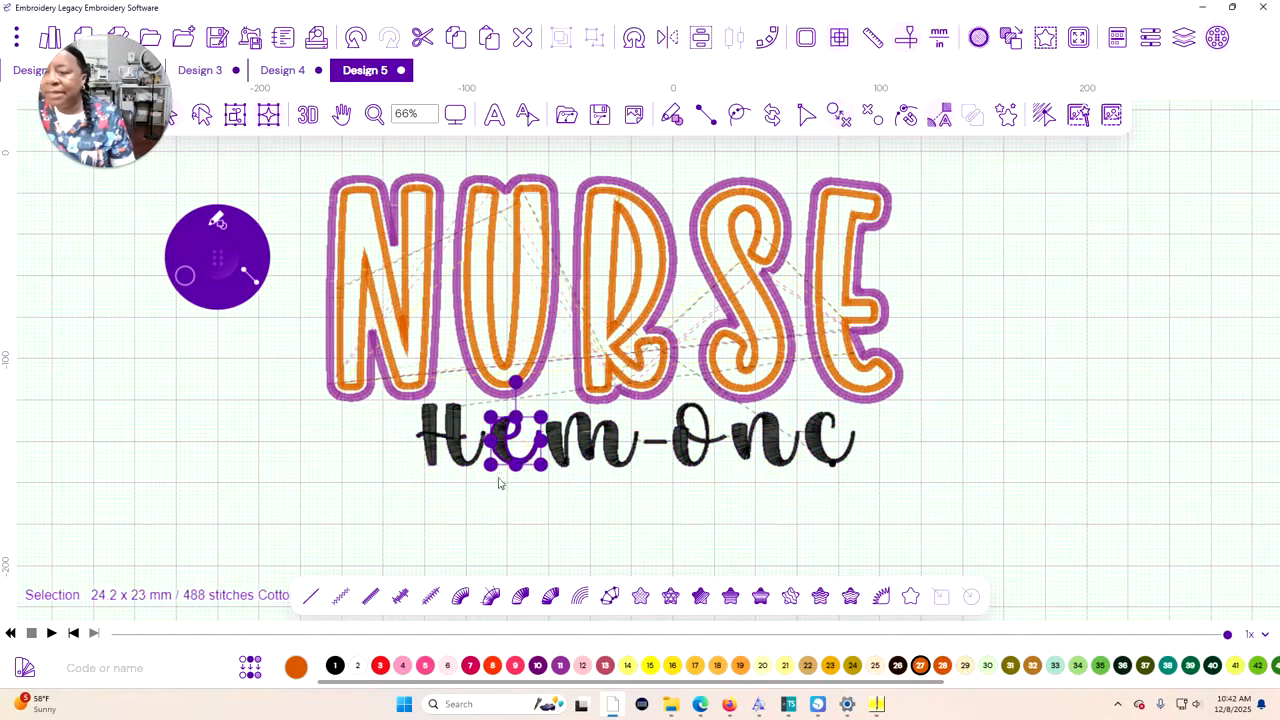
drag(856, 472, 500, 436)
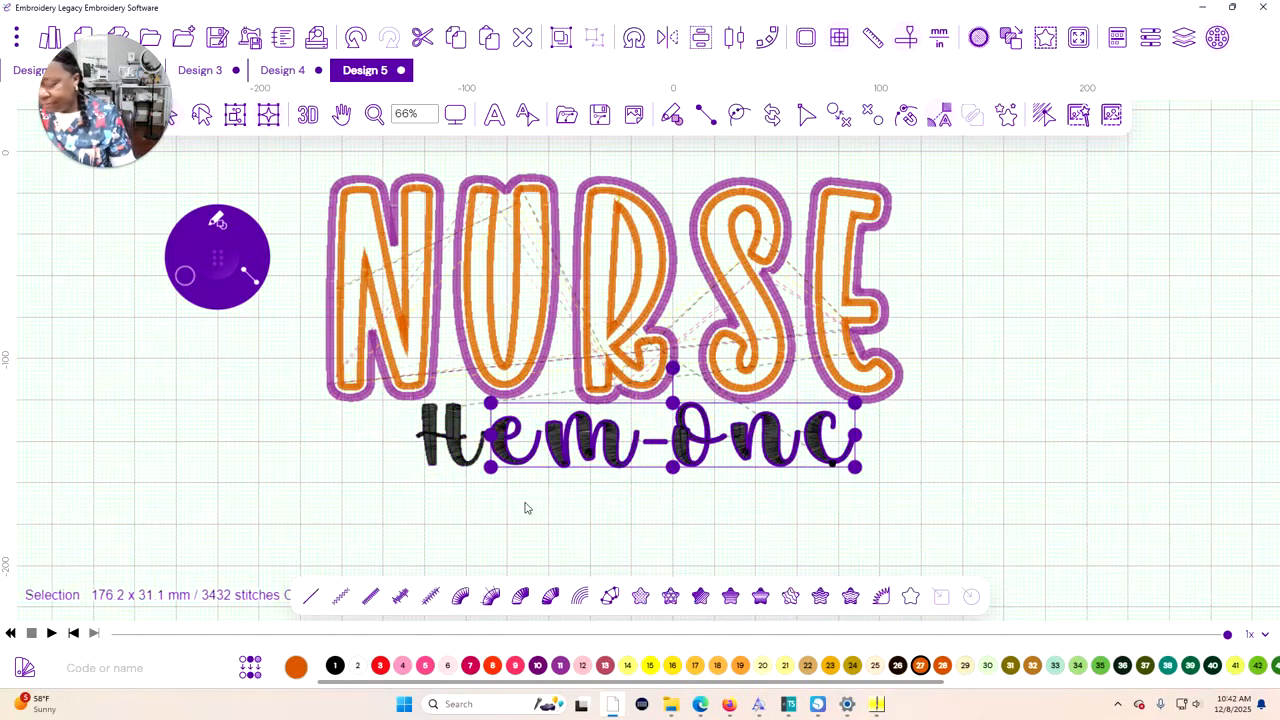
key(Left)
key(Left)
key(Left)
key(Left)
key(Left)
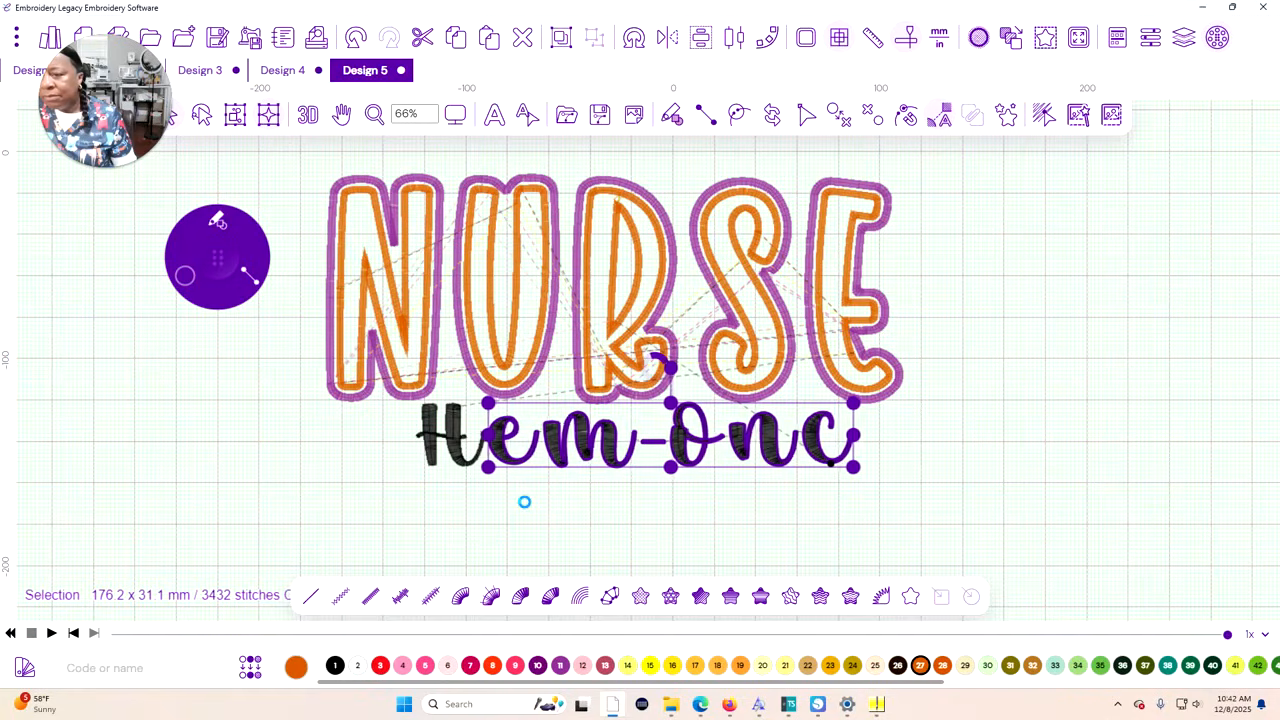
key(Left)
key(Left)
key(Left)
key(Left)
key(Left)
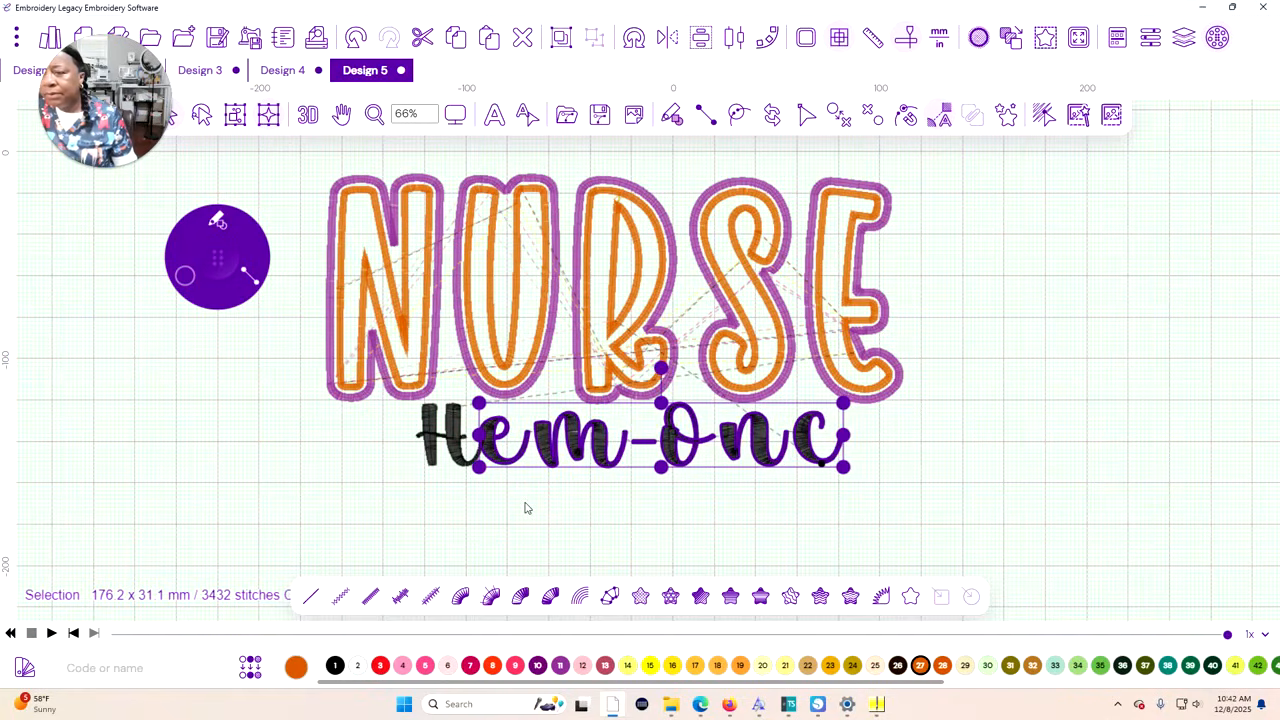
Select the characters from the m onward in Hem-Onc and nudge them left so the m joins the e
click(651, 503)
drag(890, 492, 542, 448)
key(Left)
key(Left)
key(Left)
key(Left)
key(Left)
key(Left)
key(Left)
key(Left)
key(Left)
key(Left)
key(Left)
key(Left)
key(Left)
key(Left)
key(Left)
click(755, 505)
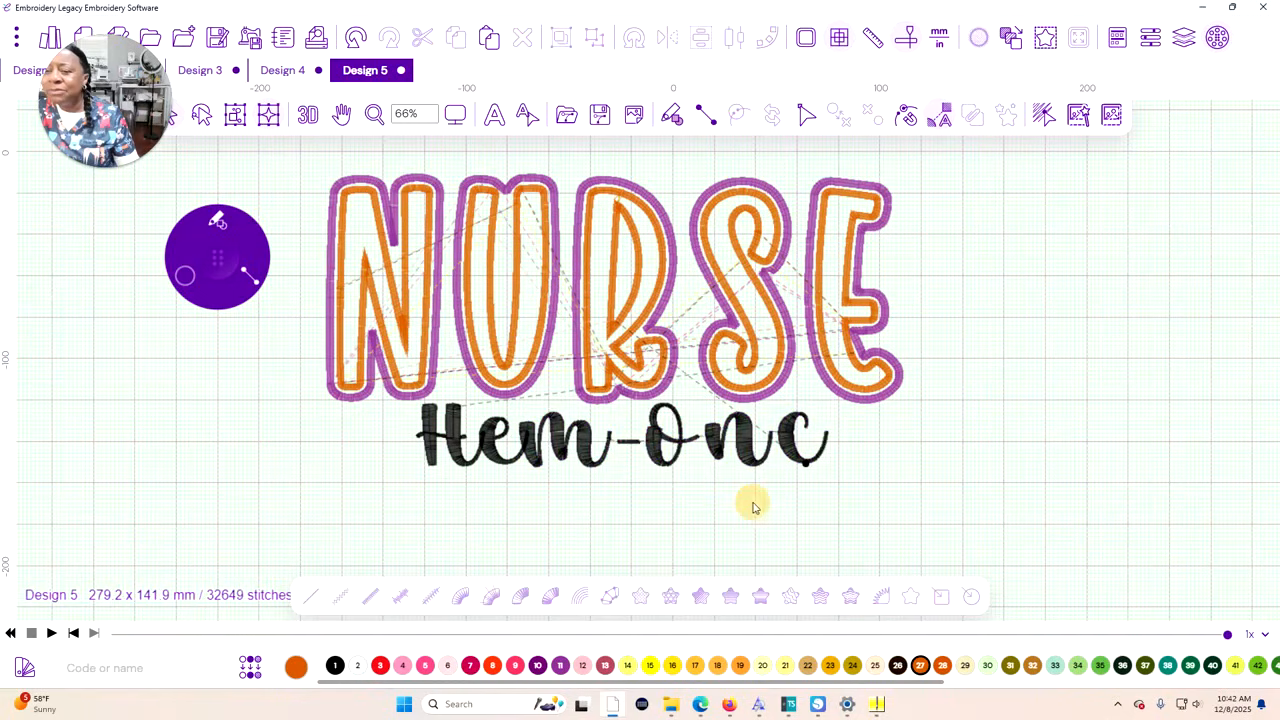
Nudge the hyphen and Onc left to meet the m, and nudge Onc further left to meet the hyphen
drag(880, 466, 610, 441)
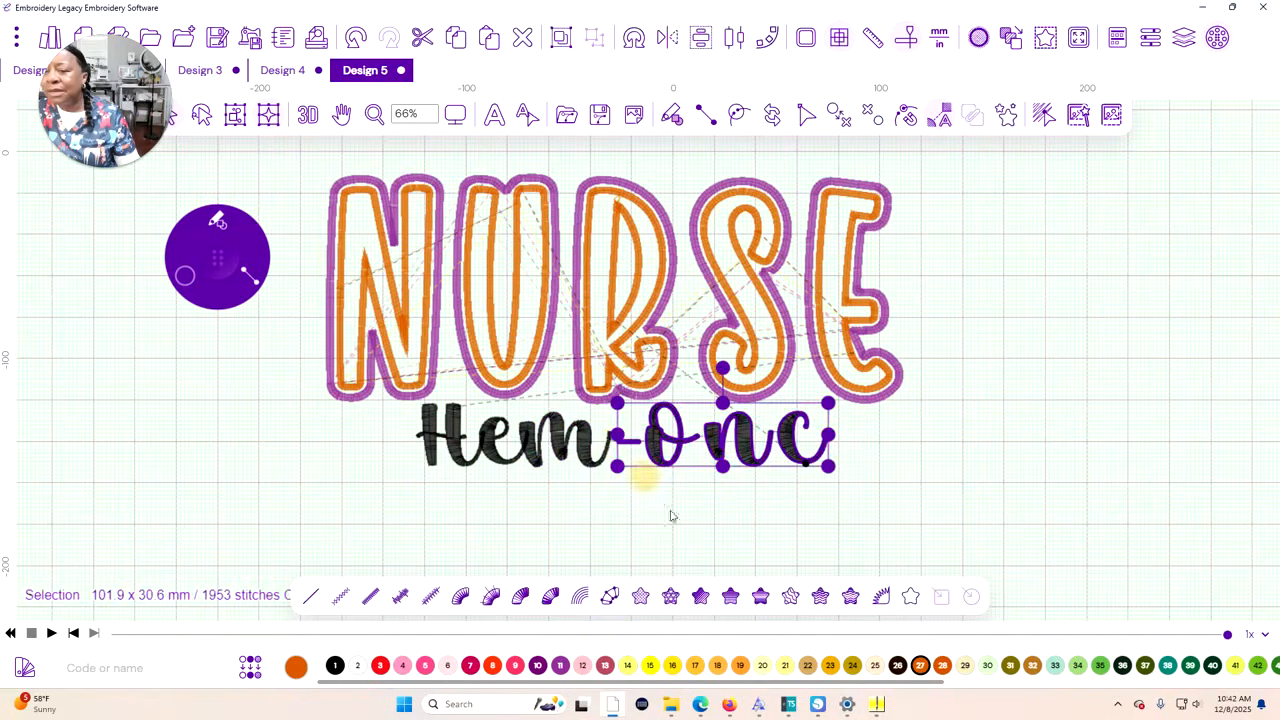
click(723, 633)
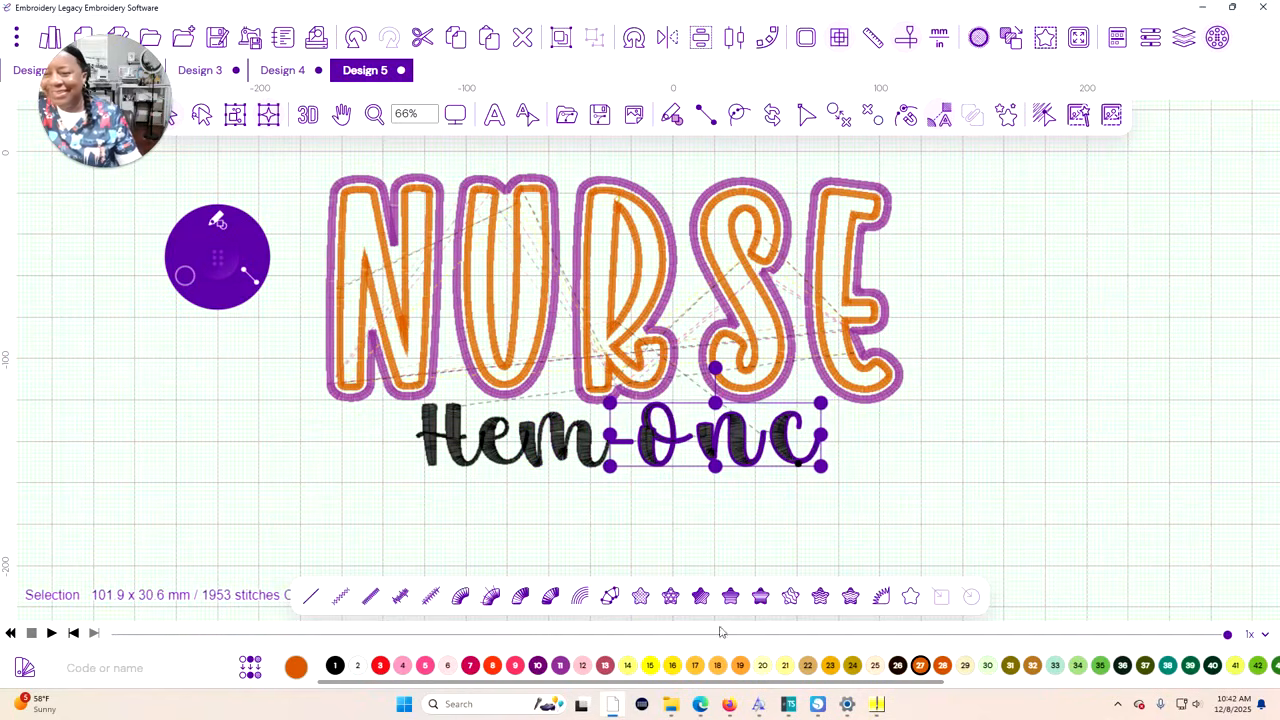
click(818, 551)
drag(858, 477, 640, 446)
key(Left)
key(Left)
key(Left)
key(Left)
key(Left)
key(Left)
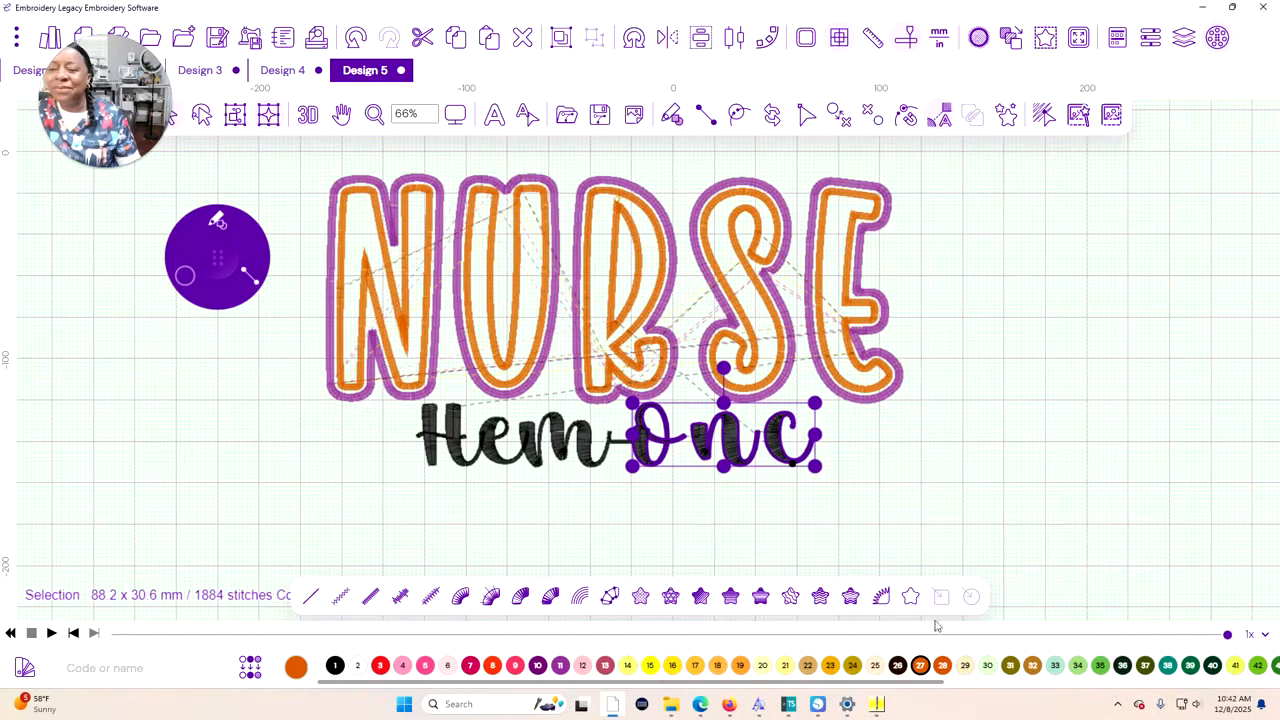
Select the n and c of Onc together and nudge them left so the n joins the O
click(806, 560)
drag(774, 488, 680, 451)
click(814, 490)
drag(842, 476, 697, 450)
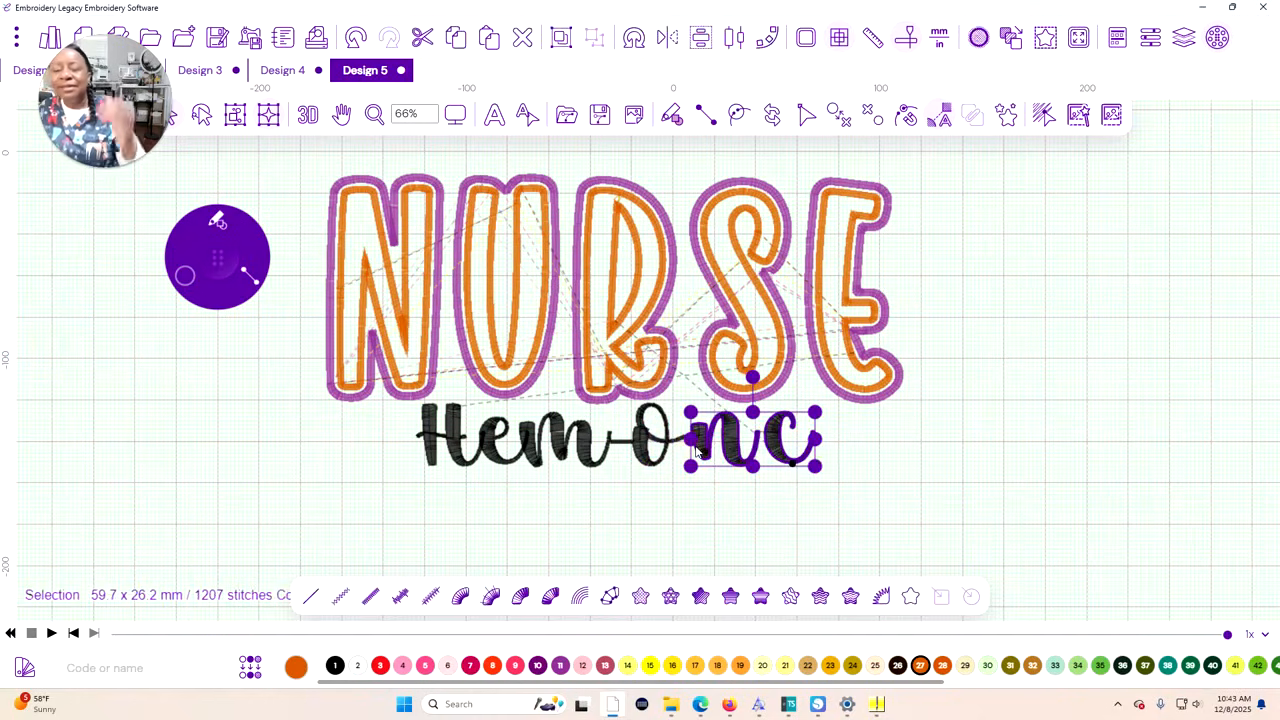
key(Left)
key(Left)
key(Left)
key(Left)
key(Left)
key(Left)
key(Left)
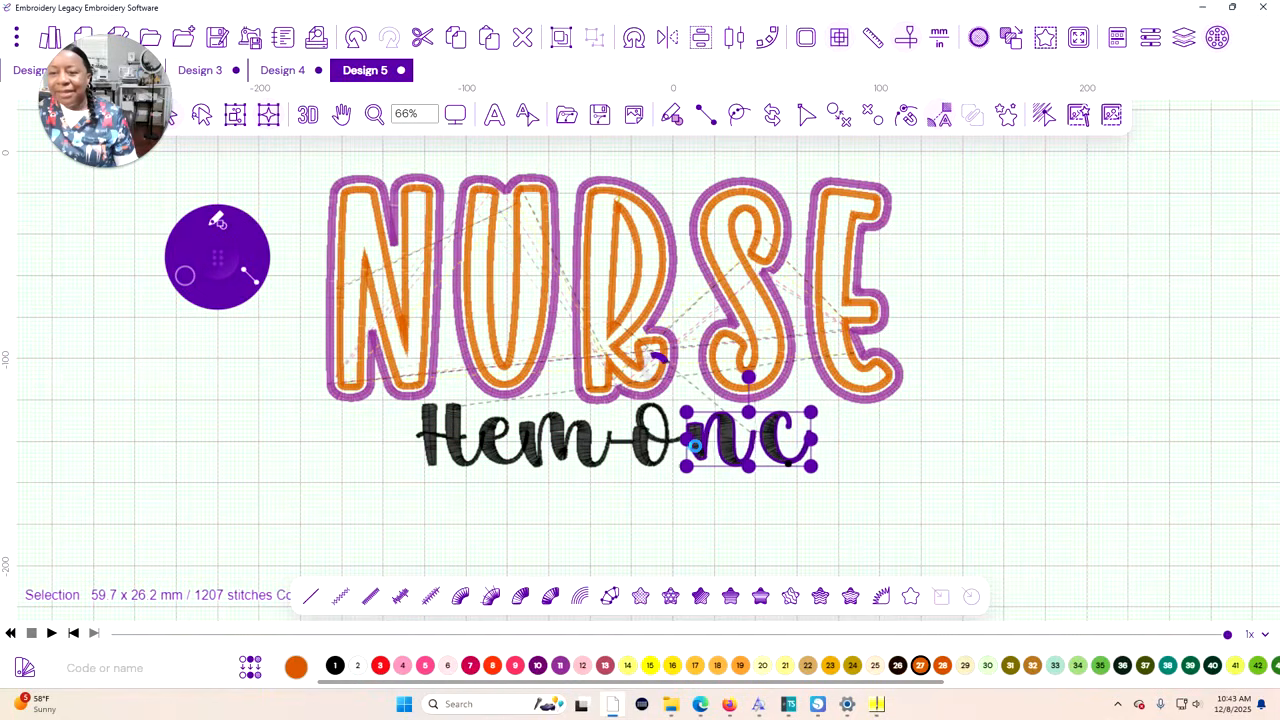
key(Left)
key(Left)
key(Left)
Select the final c of Hem-Onc and nudge it left so it joins the n
drag(836, 480, 768, 452)
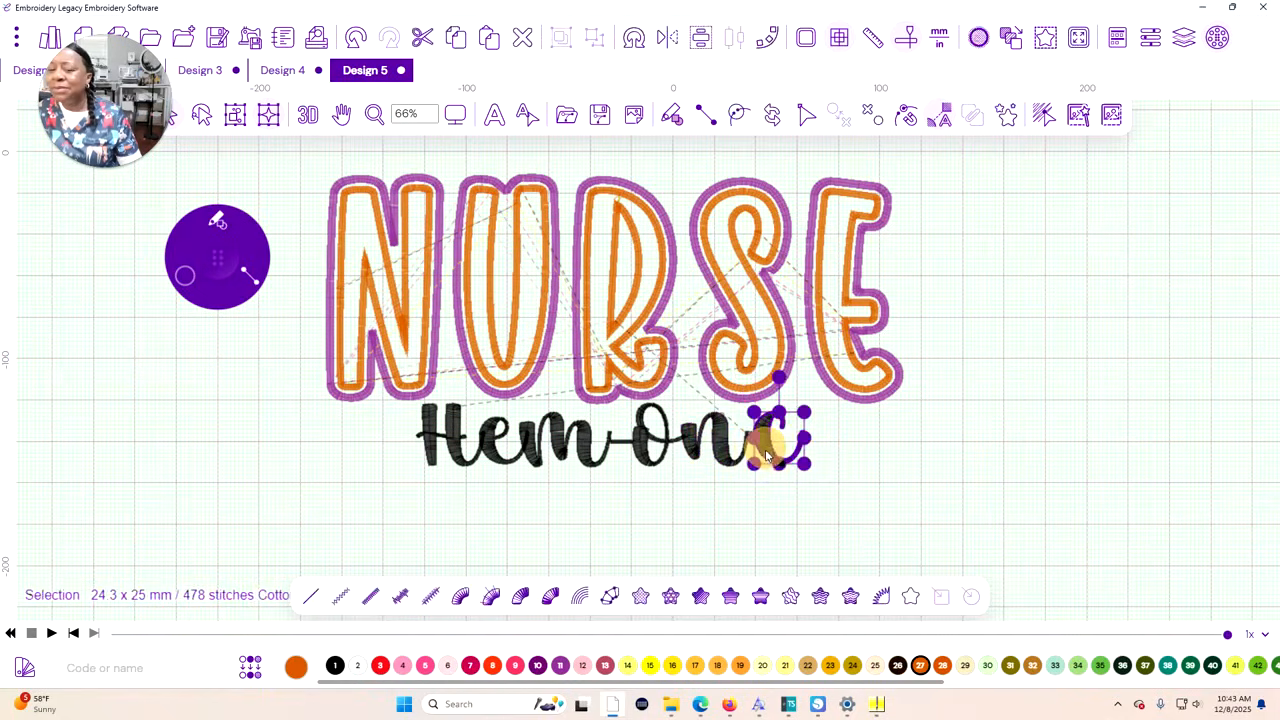
key(Left)
key(Left)
key(Left)
key(Left)
key(Left)
key(Left)
key(Left)
key(Left)
key(Left)
key(Left)
key(Left)
key(Left)
key(Left)
key(Left)
key(Left)
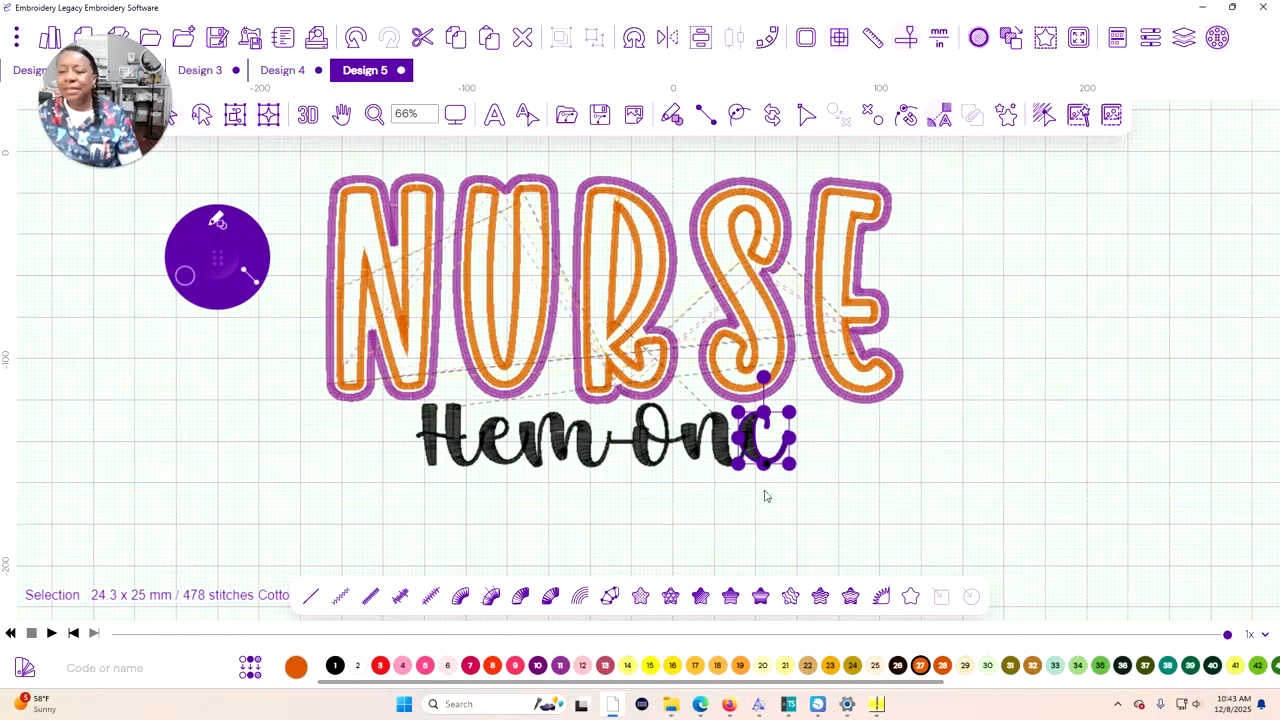
Select the whole Hem-Onc subtitle and shift it slightly up and to the right, closer beneath NURSE
click(790, 506)
drag(832, 504, 593, 449)
click(610, 512)
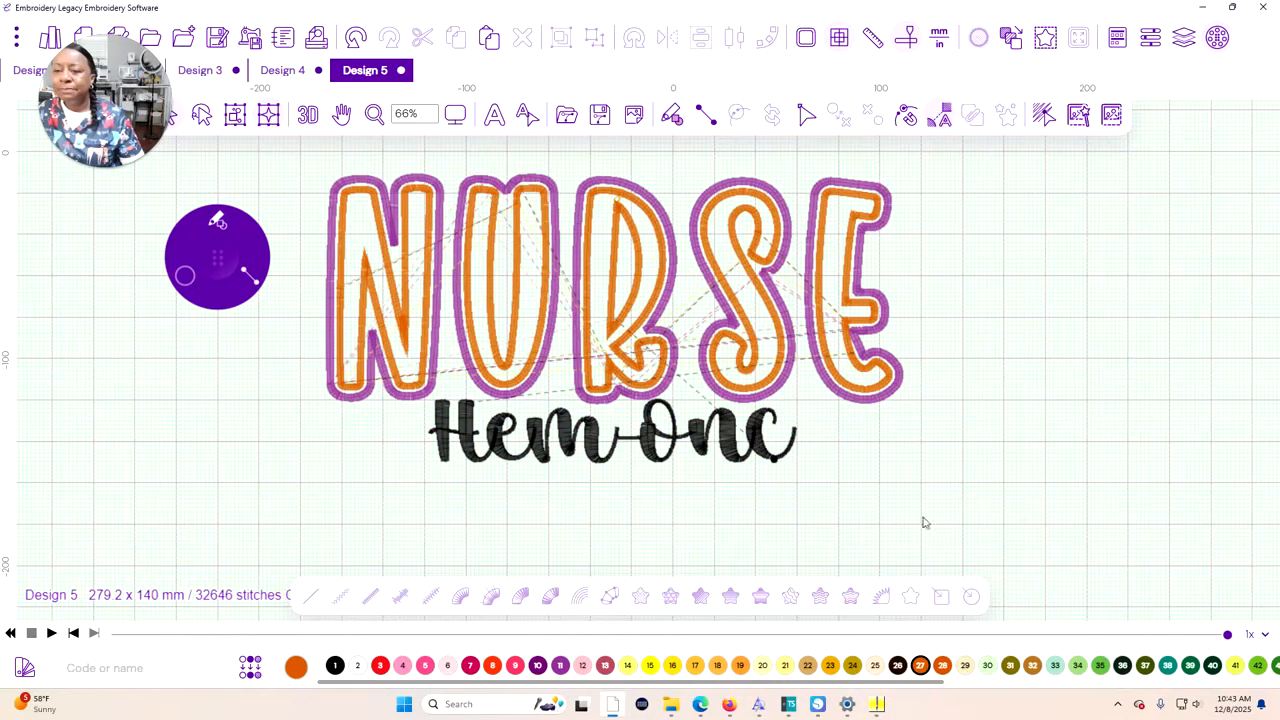
Select the entire NURSE and Hem-Onc design and switch the measurement units from millimetres to inches
scroll(952, 515, down, 2)
scroll(945, 514, up, 2)
scroll(933, 512, down, 1)
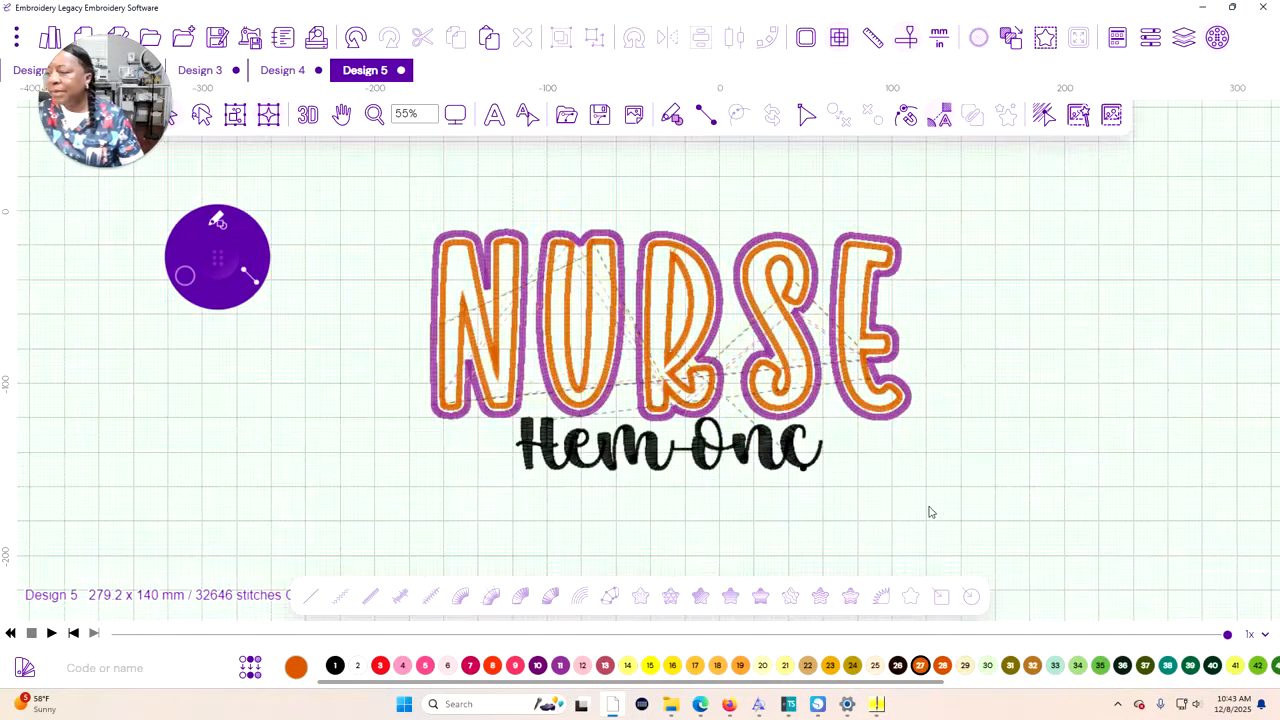
scroll(908, 506, up, 2)
scroll(908, 506, down, 1)
drag(966, 517, 300, 170)
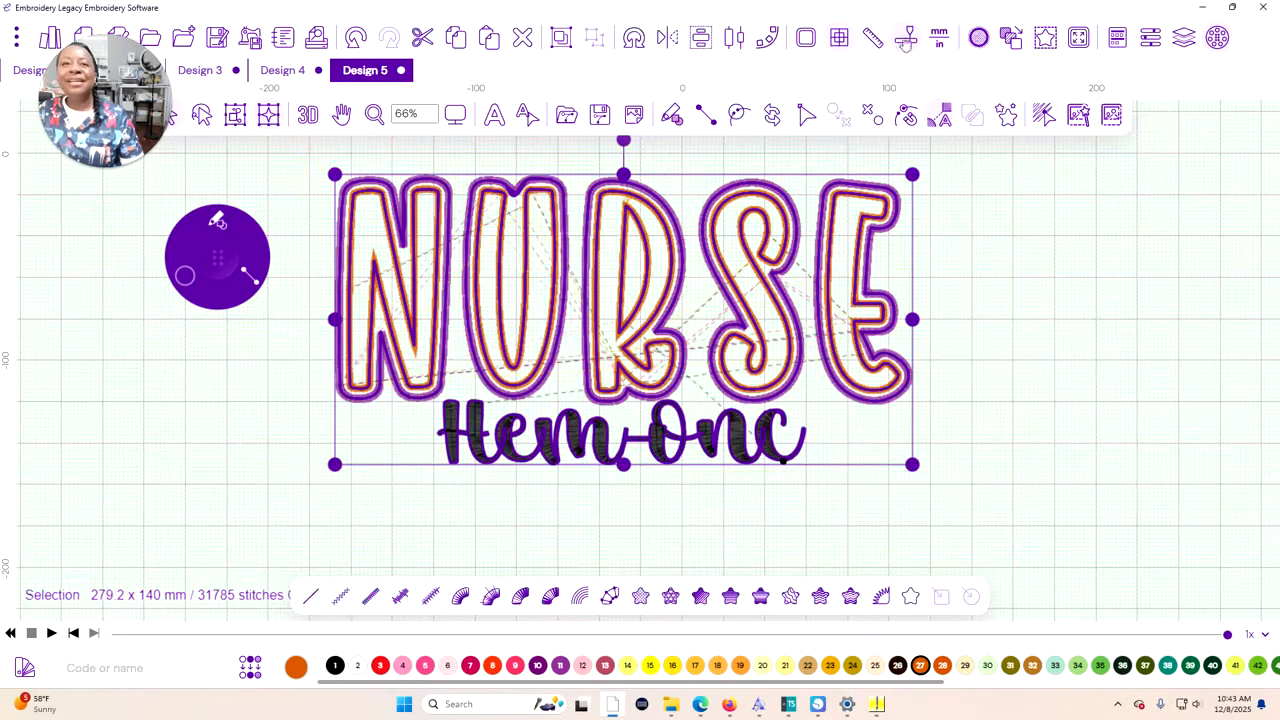
click(939, 38)
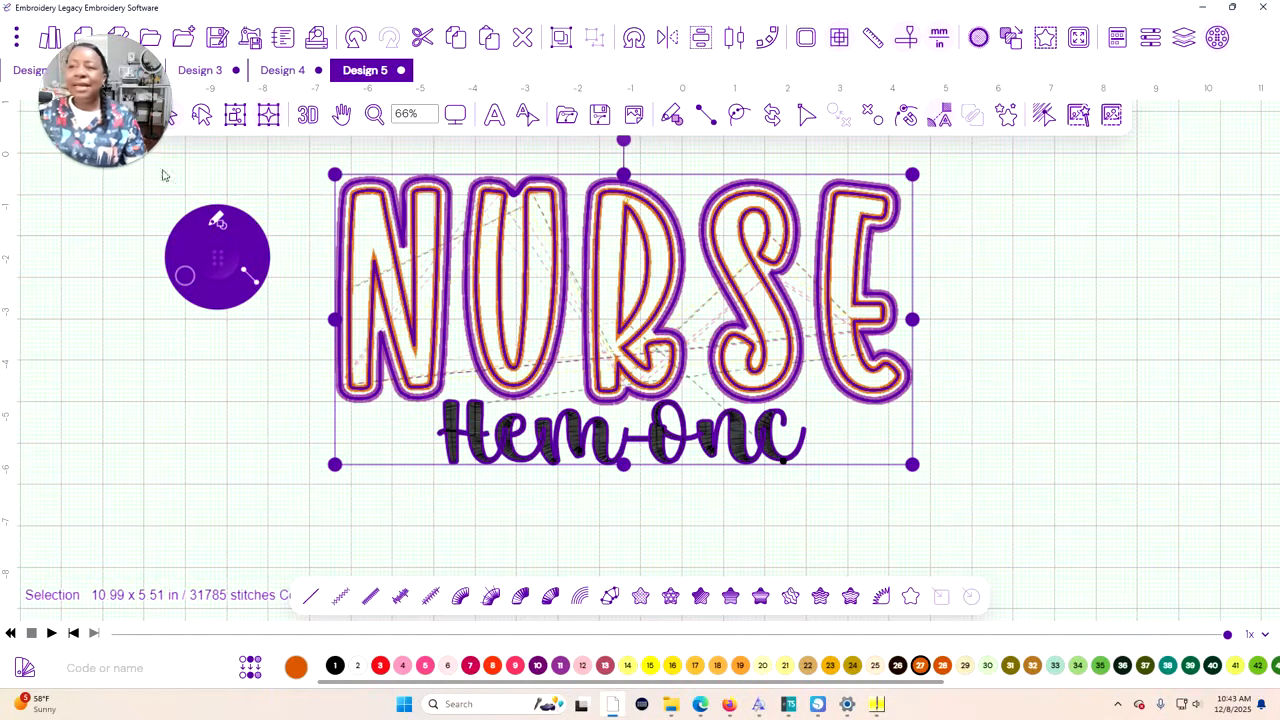
Scale the selected design down proportionally to 9.94 x 4.98 in, then deselect it
drag(334, 173, 390, 224)
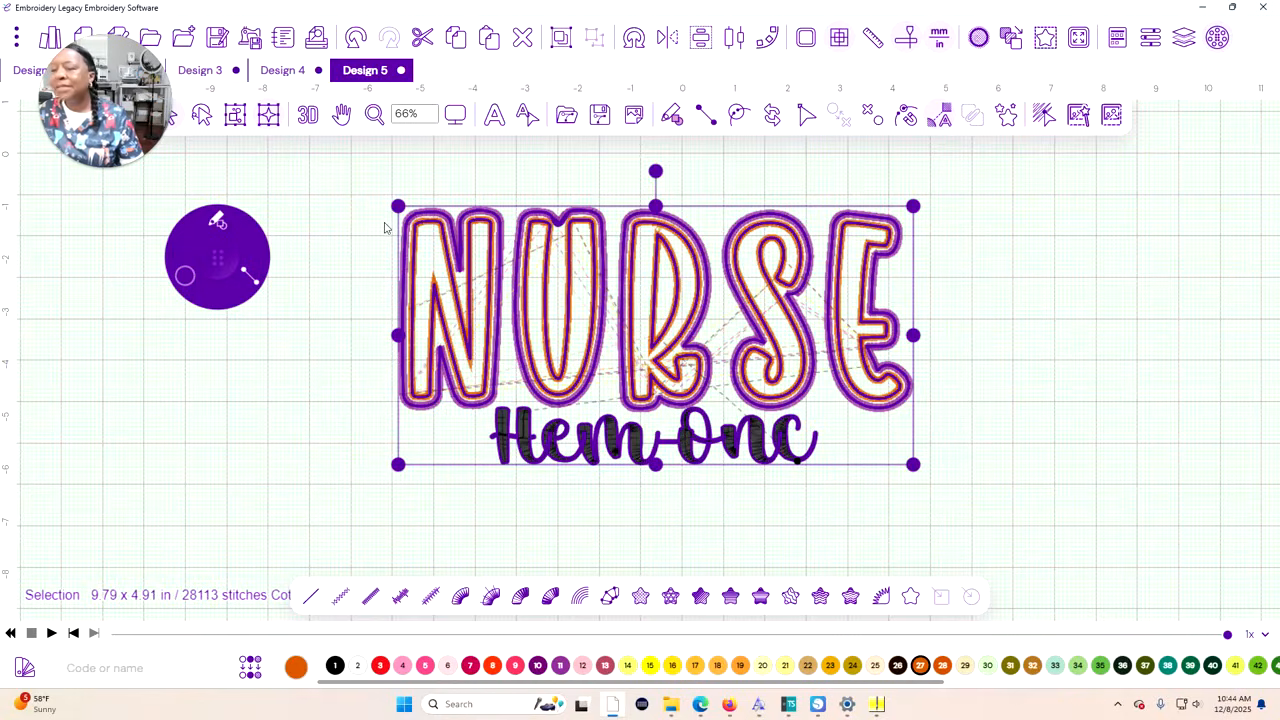
drag(398, 205, 390, 203)
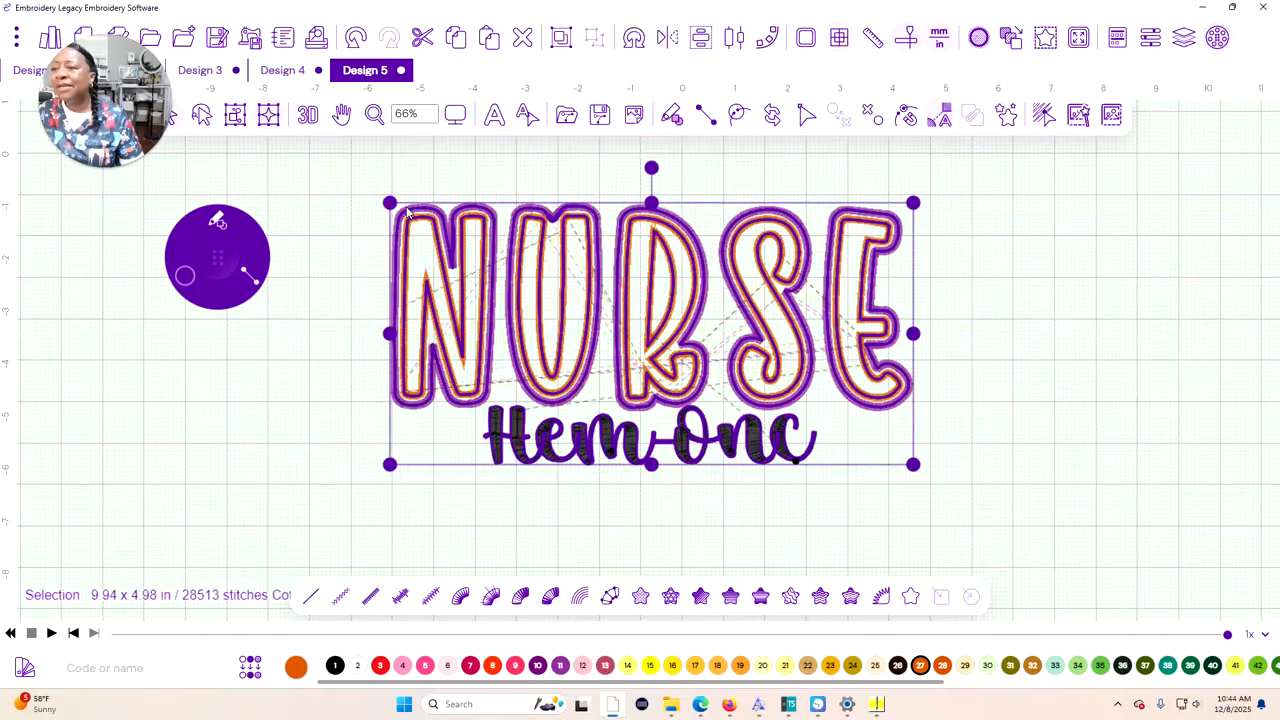
click(598, 504)
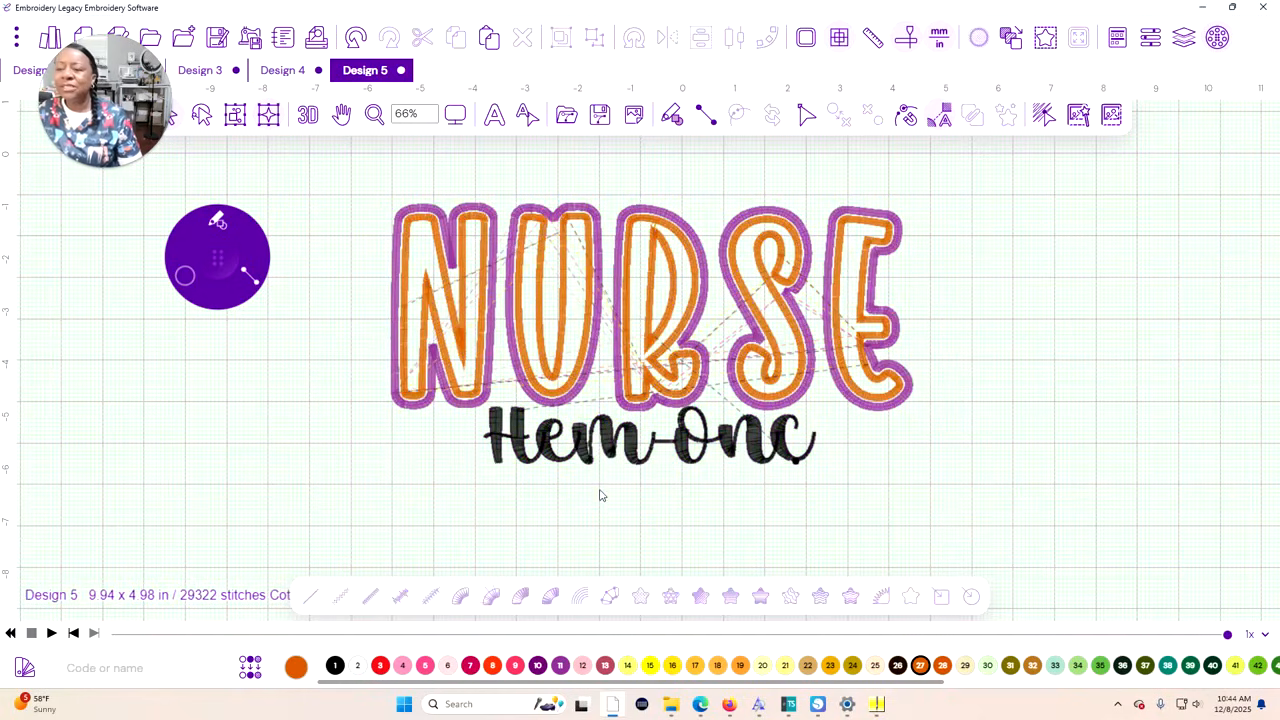